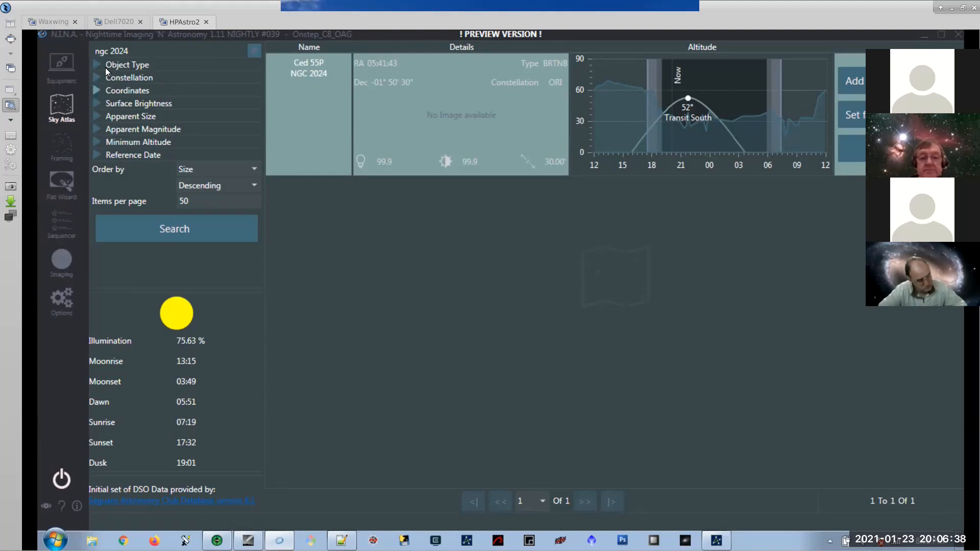
# Search the Sky Atlas for m42 and set the Great Orion Nebula as the framing target.
pyautogui.moveTo(140, 52); pyautogui.dragTo(92, 49)
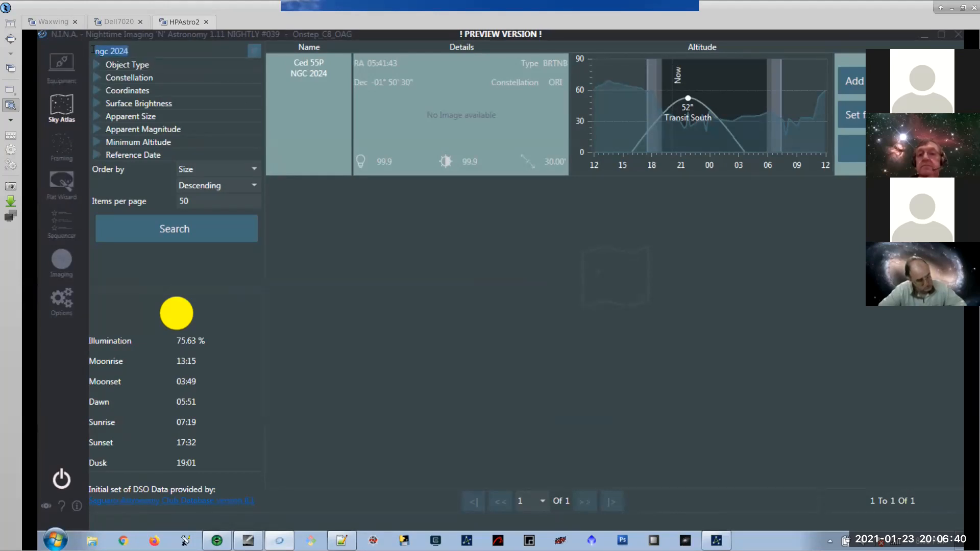
pyautogui.write('m42')
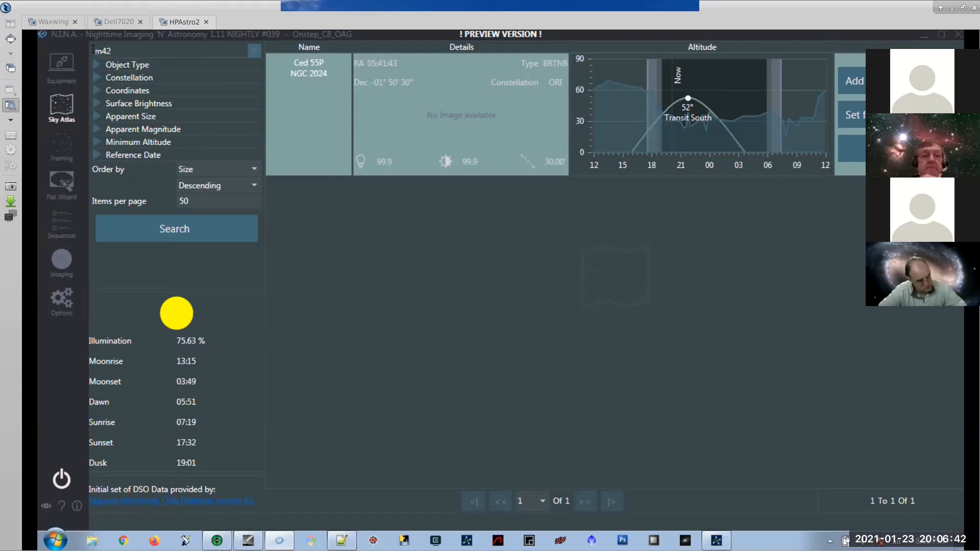
pyautogui.click(174, 224)
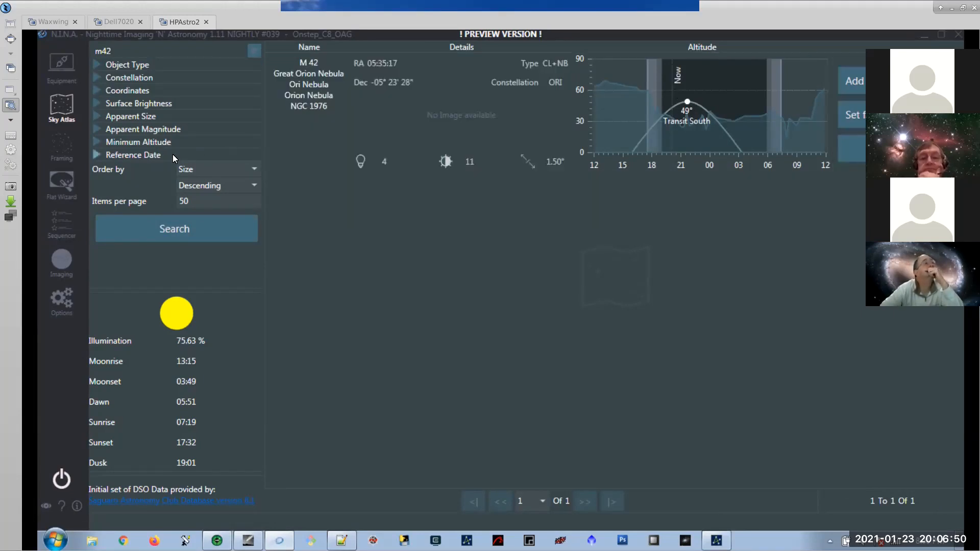
pyautogui.click(65, 149)
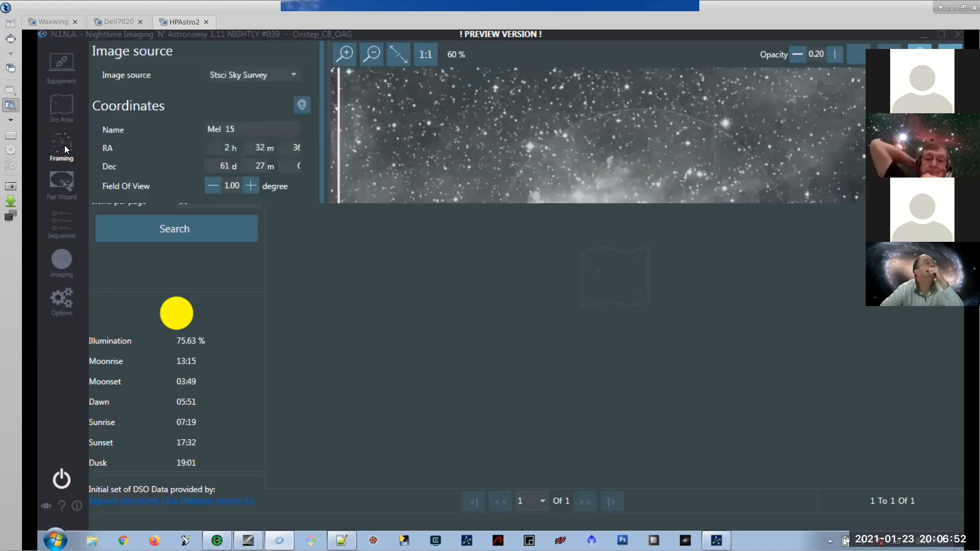
pyautogui.click(63, 110)
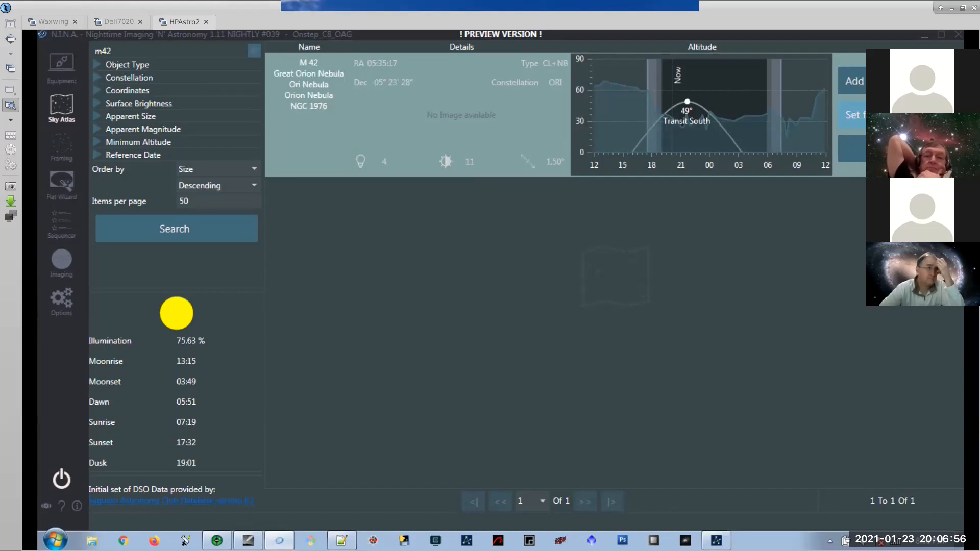
pyautogui.click(851, 114)
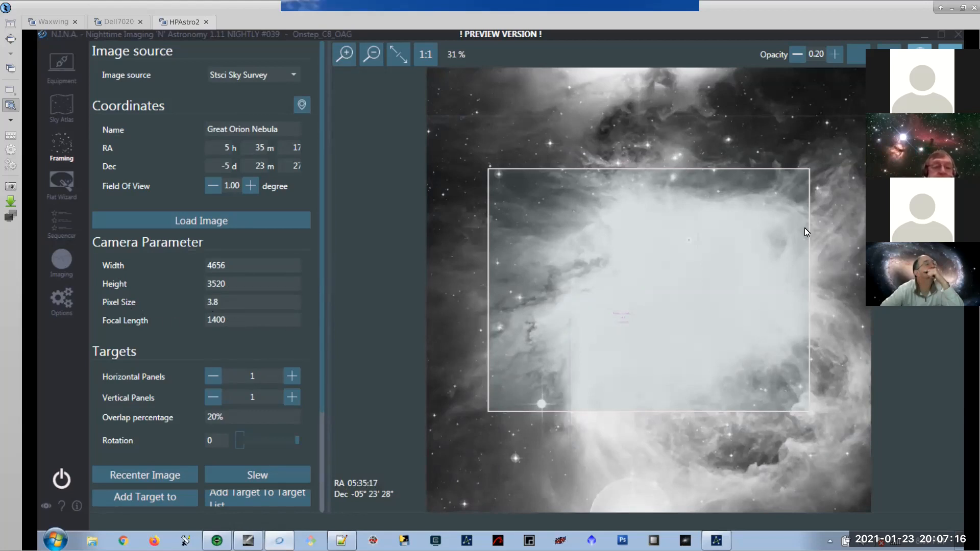
# Reposition the camera frame over the Great Orion Nebula and set its rotation to 95 degrees.
pyautogui.moveTo(808, 224); pyautogui.dragTo(807, 181)
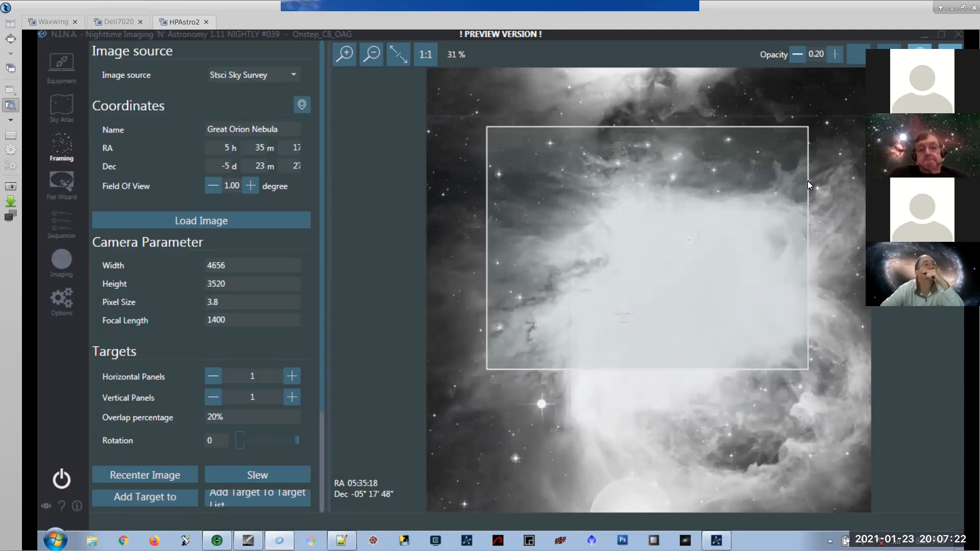
pyautogui.moveTo(806, 181)
pyautogui.mouseDown()
pyautogui.moveTo(828, 221)
pyautogui.moveTo(814, 230)
pyautogui.moveTo(803, 141)
pyautogui.moveTo(810, 186)
pyautogui.moveTo(820, 183)
pyautogui.mouseUp()
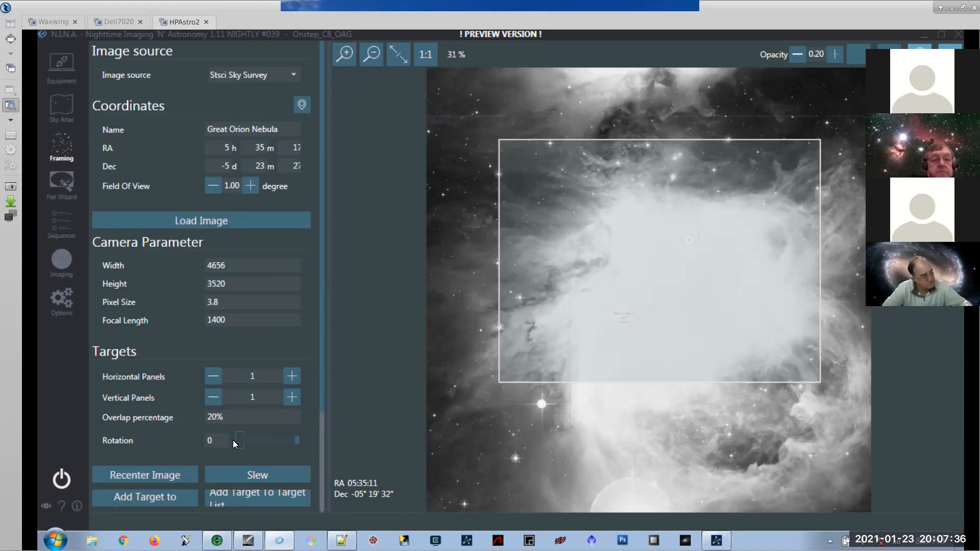
pyautogui.moveTo(236, 442)
pyautogui.mouseDown()
pyautogui.moveTo(270, 436)
pyautogui.moveTo(250, 440)
pyautogui.mouseUp()
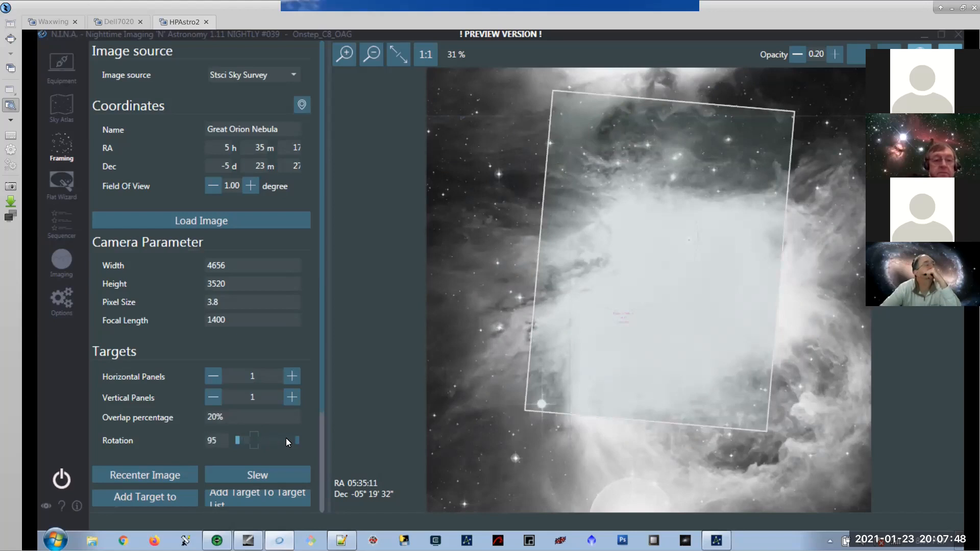
# Expand the framing to a mosaic of 2 horizontal and 2 vertical panels, rotated to 265 degrees.
pyautogui.click(293, 377)
pyautogui.click(292, 398)
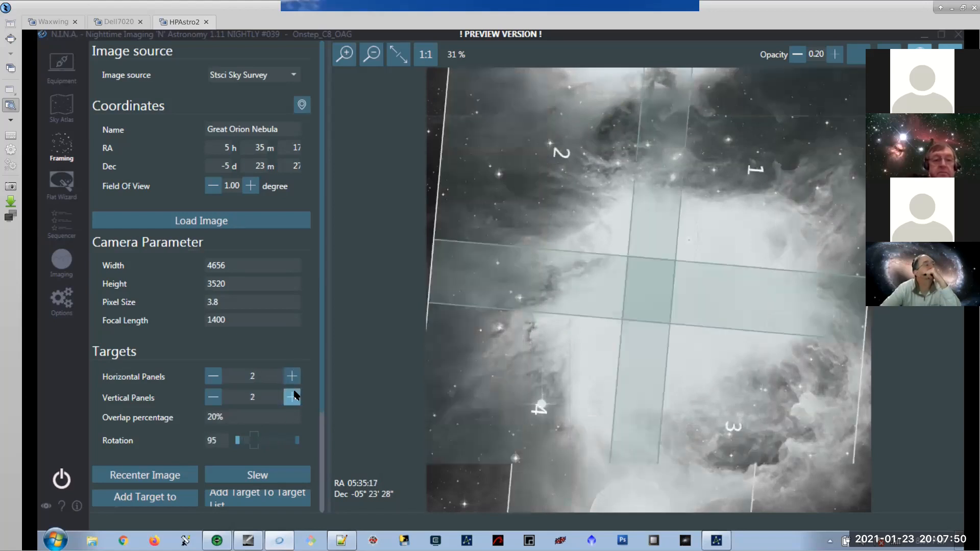
pyautogui.moveTo(253, 438); pyautogui.dragTo(279, 437)
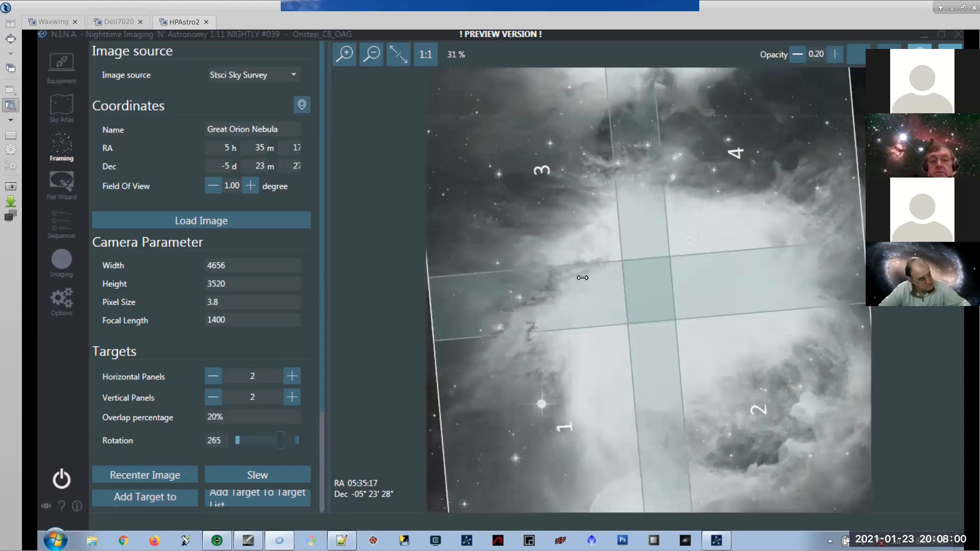
# Reduce the mosaic to 1 horizontal and 1 vertical panel and set the frame rotation to 90 degrees.
pyautogui.click(213, 397)
pyautogui.click(213, 376)
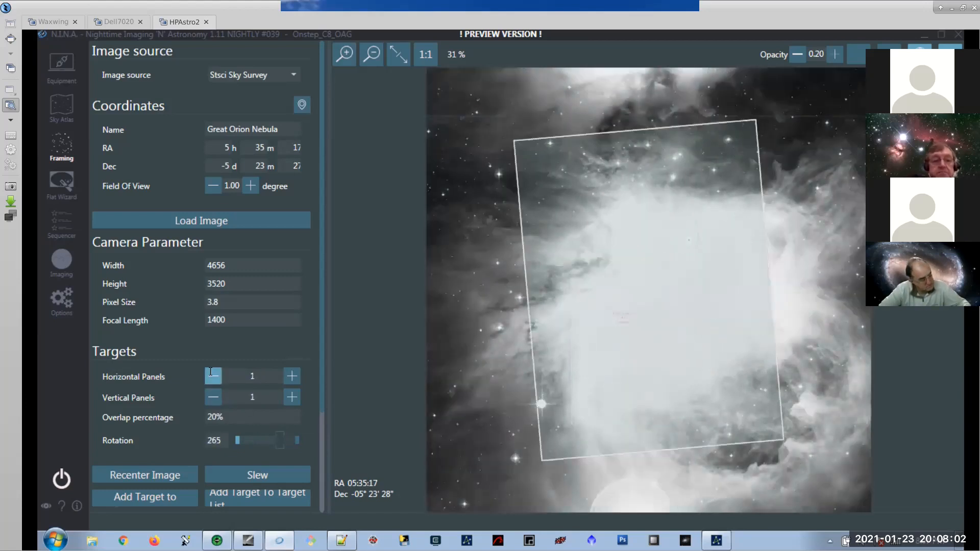
pyautogui.moveTo(280, 442); pyautogui.dragTo(253, 440)
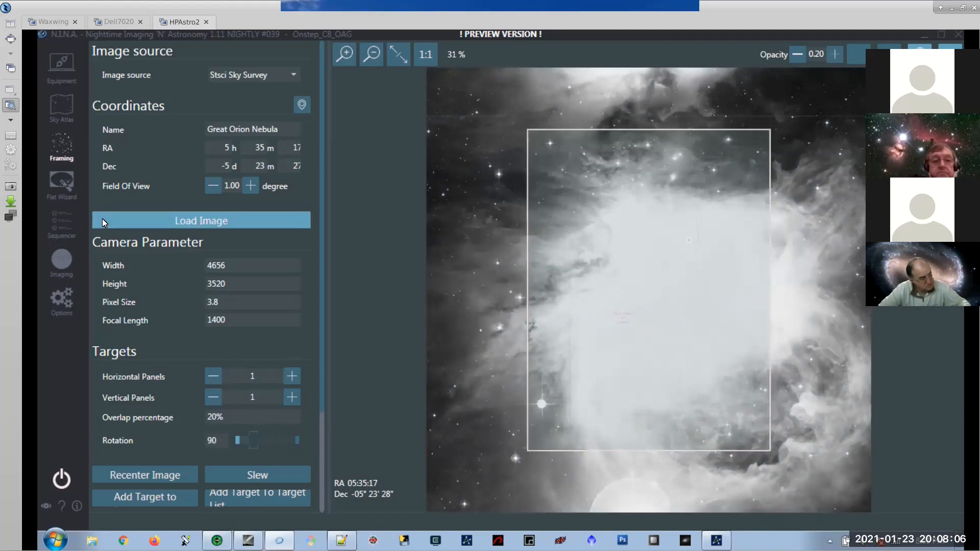
# Clear the search filter on the instruction list in the advanced sequencer.
pyautogui.click(67, 223)
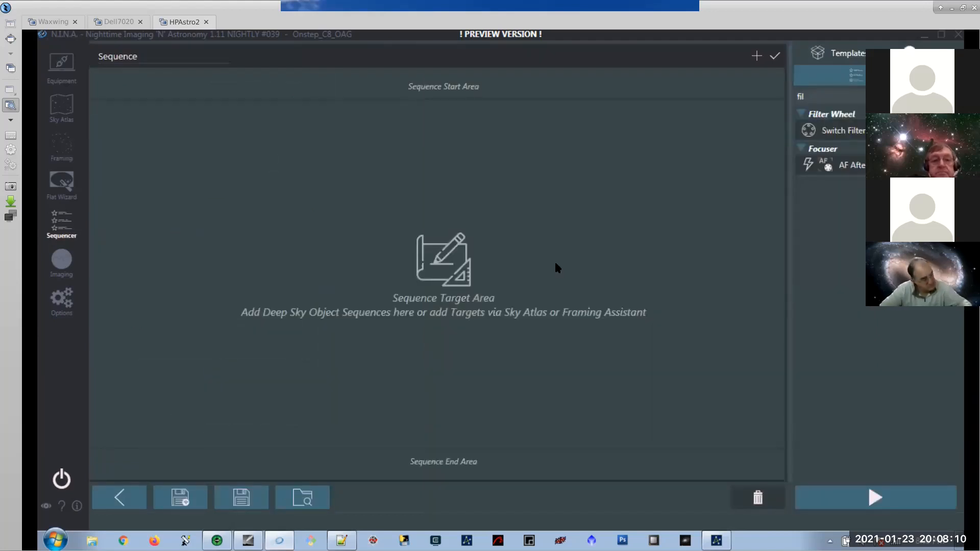
pyautogui.doubleClick(836, 96)
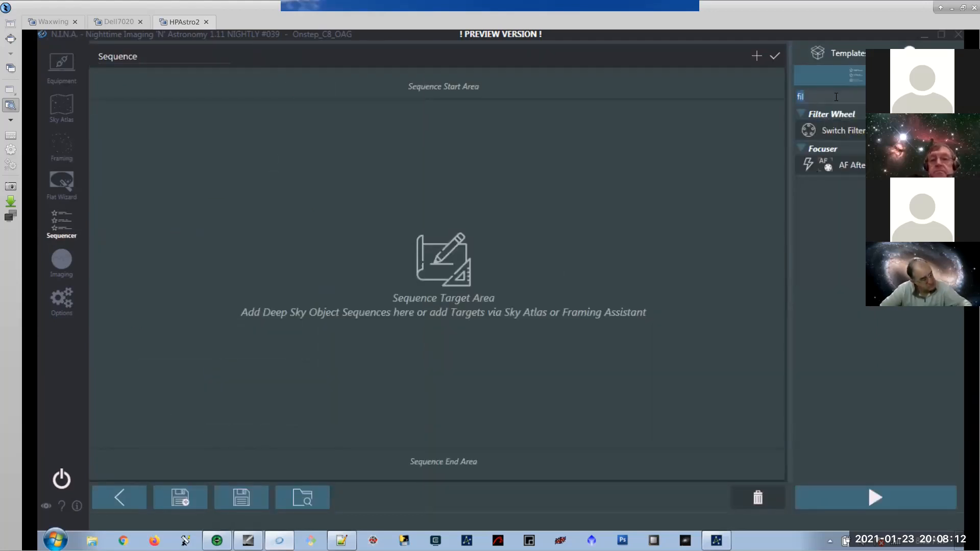
pyautogui.press('BackSpace')
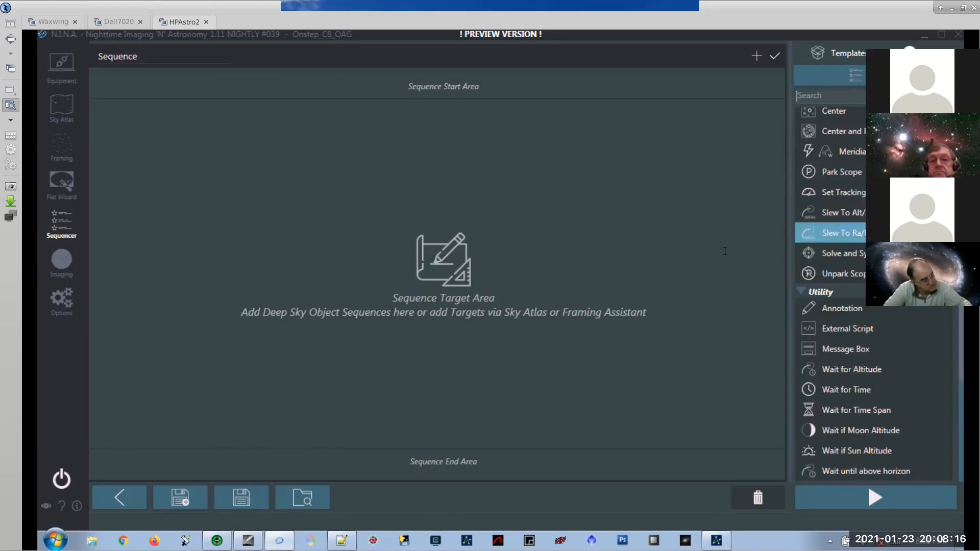
# Add a new target in the Simple Sequence and look over its Auto Focus options.
pyautogui.click(121, 497)
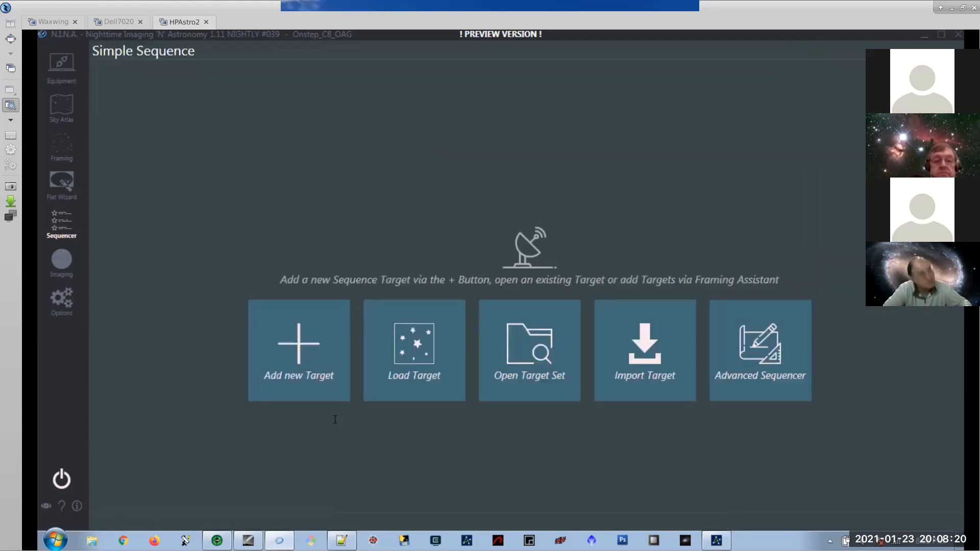
pyautogui.click(324, 366)
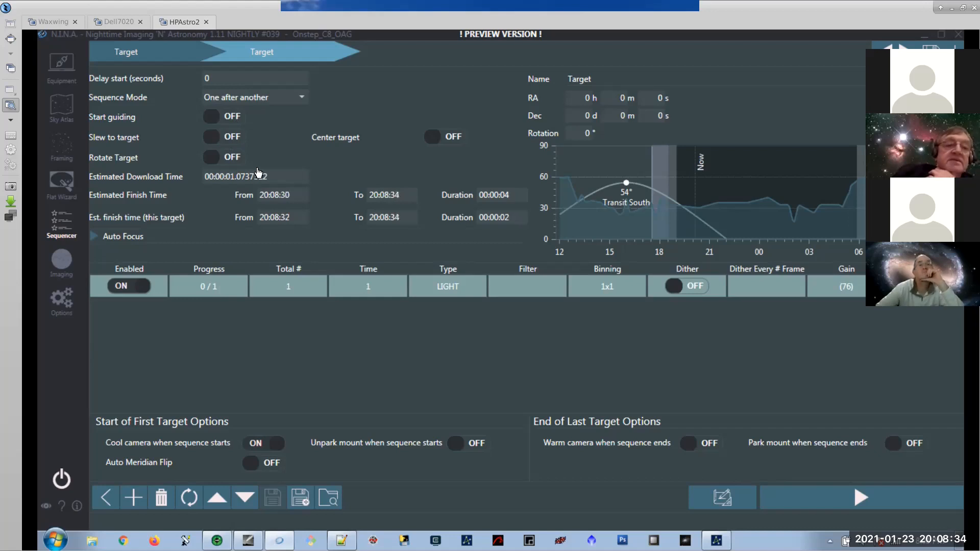
pyautogui.click(95, 235)
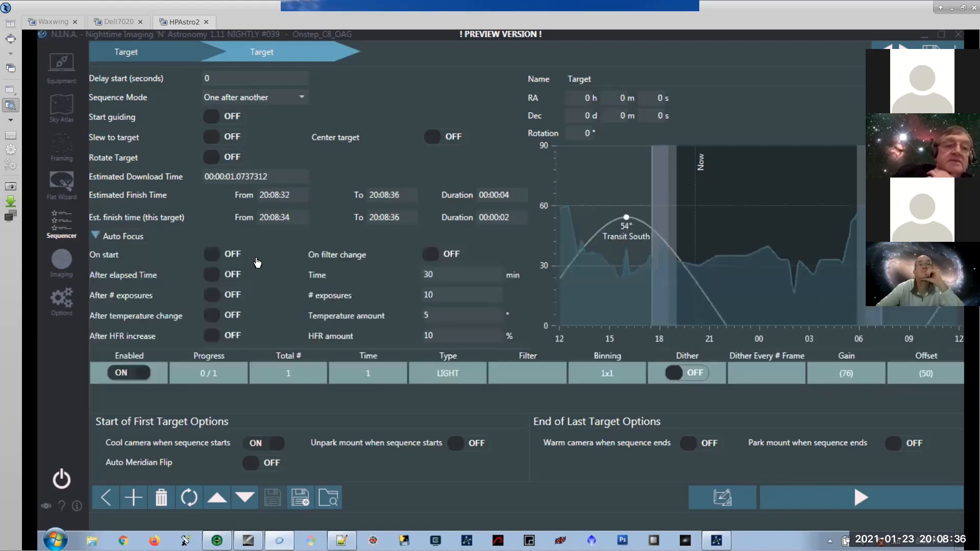
pyautogui.click(96, 236)
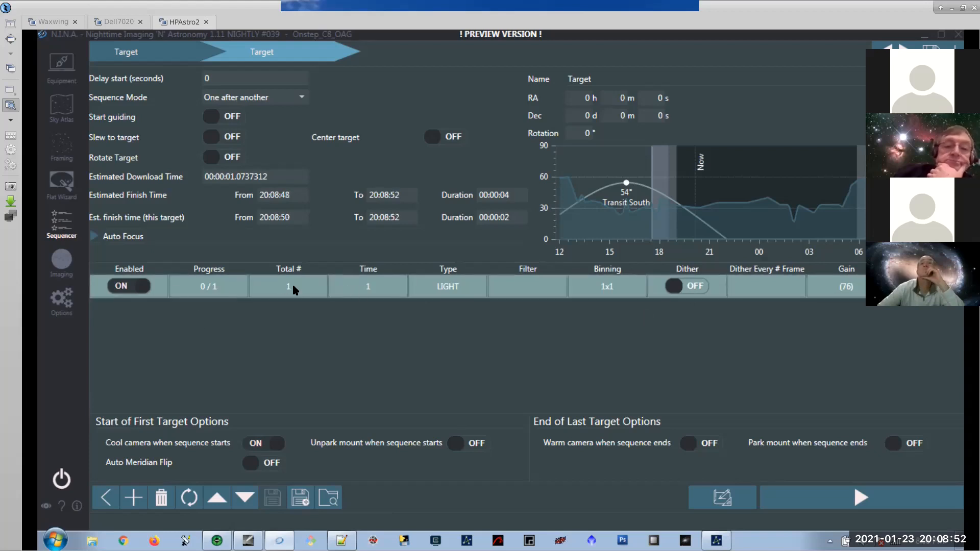
# Set the exposure time of the target's first LIGHT row to 10 seconds.
pyautogui.doubleClick(370, 286)
pyautogui.click(394, 287)
pyautogui.click(394, 286)
pyautogui.click(394, 286)
pyautogui.click(394, 286)
pyautogui.click(395, 287)
pyautogui.click(394, 286)
pyautogui.click(394, 286)
pyautogui.click(394, 287)
pyautogui.click(395, 287)
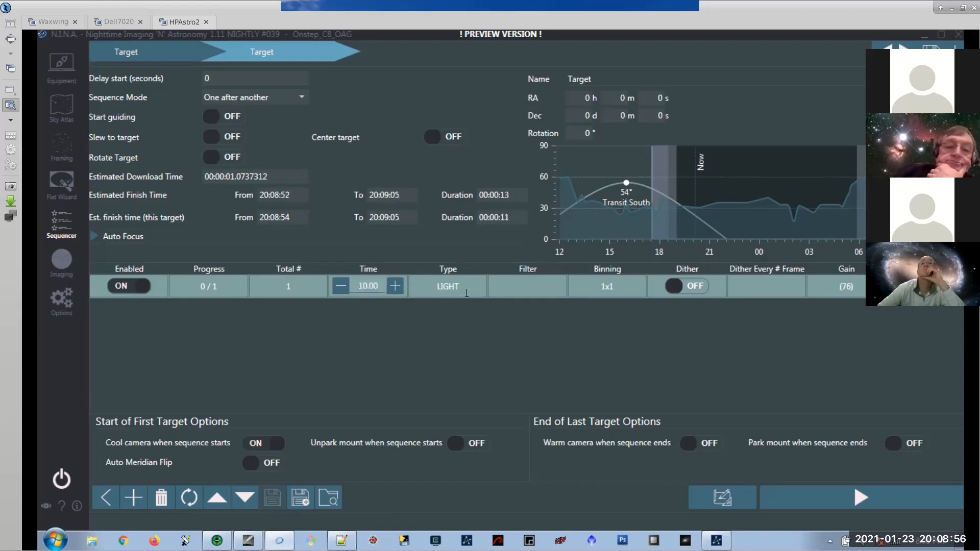
# Assign the L filter to the first exposure row.
pyautogui.click(536, 290)
pyautogui.click(535, 290)
pyautogui.click(533, 319)
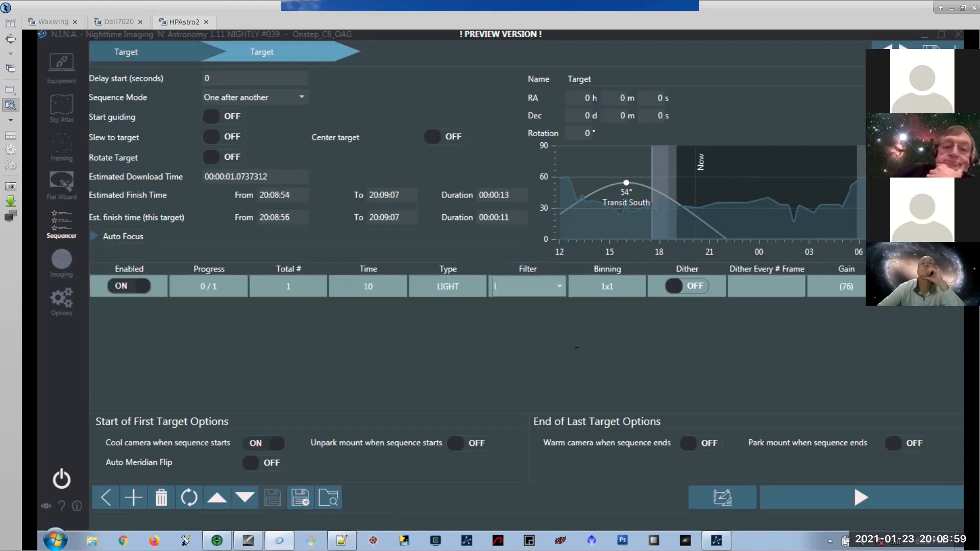
# Add a second exposure row and set its filter to R.
pyautogui.click(134, 497)
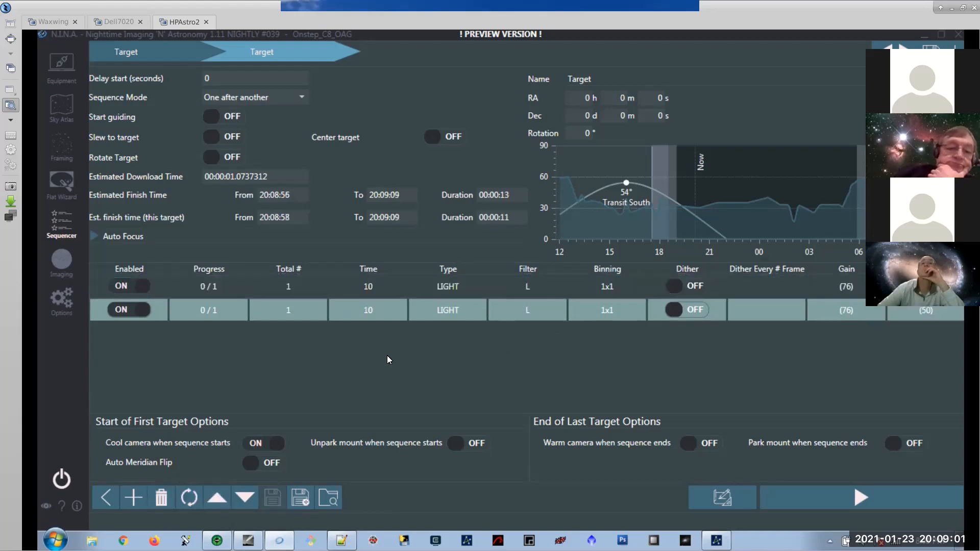
pyautogui.click(561, 312)
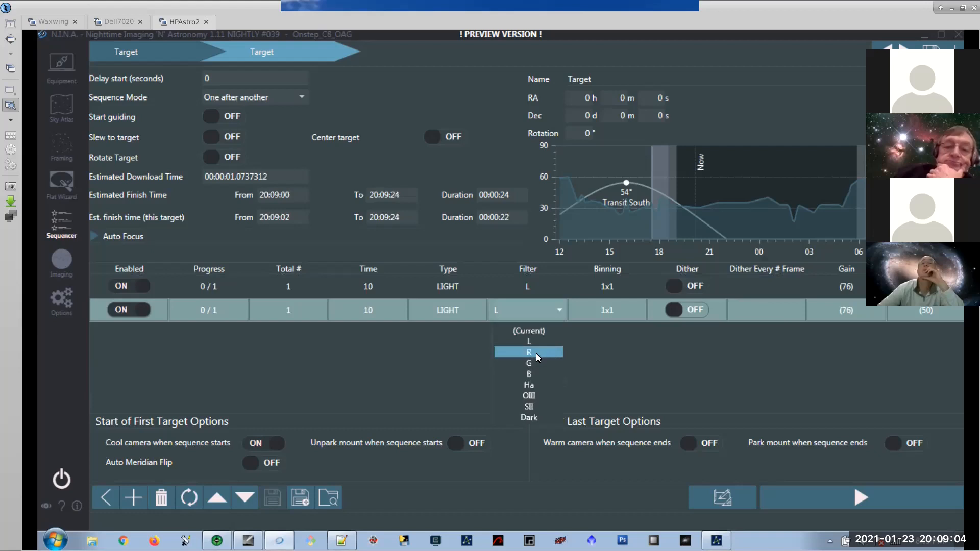
pyautogui.click(535, 353)
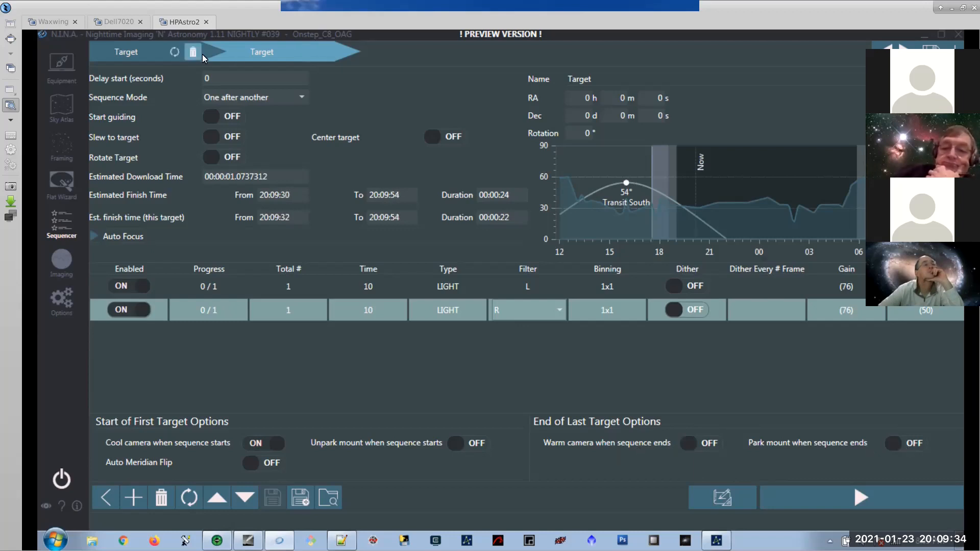
# Delete the extra first target and add the Great Orion Nebula from the Sky Atlas to the Simple Sequencer.
pyautogui.click(193, 57)
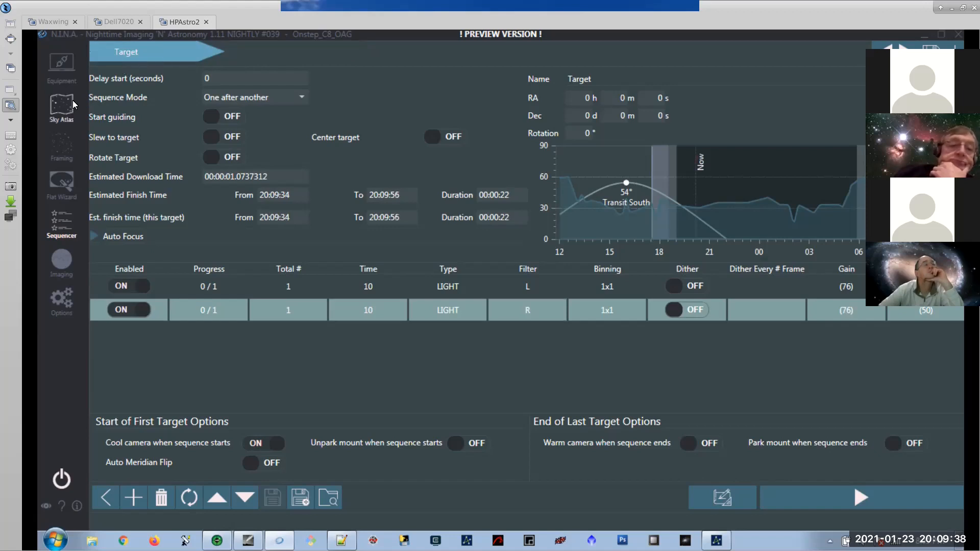
pyautogui.click(62, 116)
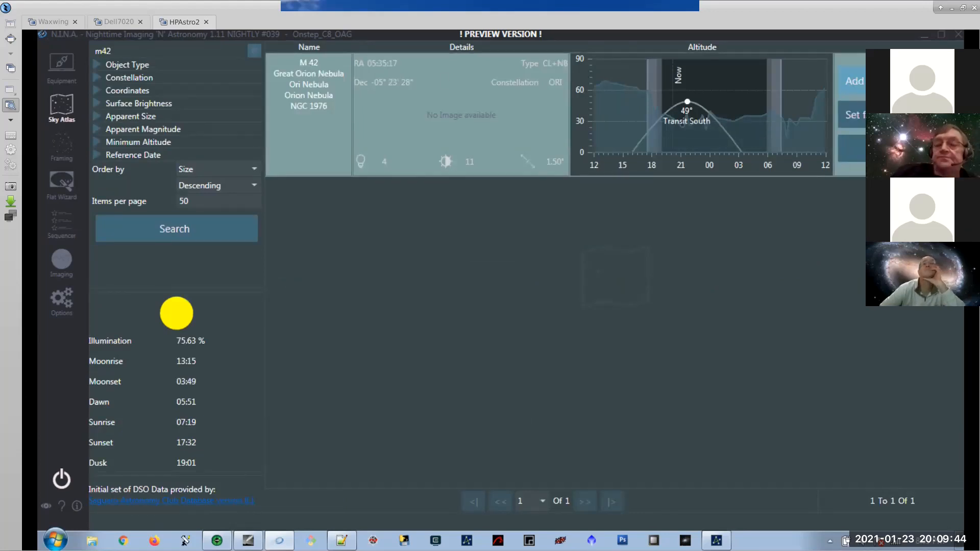
pyautogui.click(873, 81)
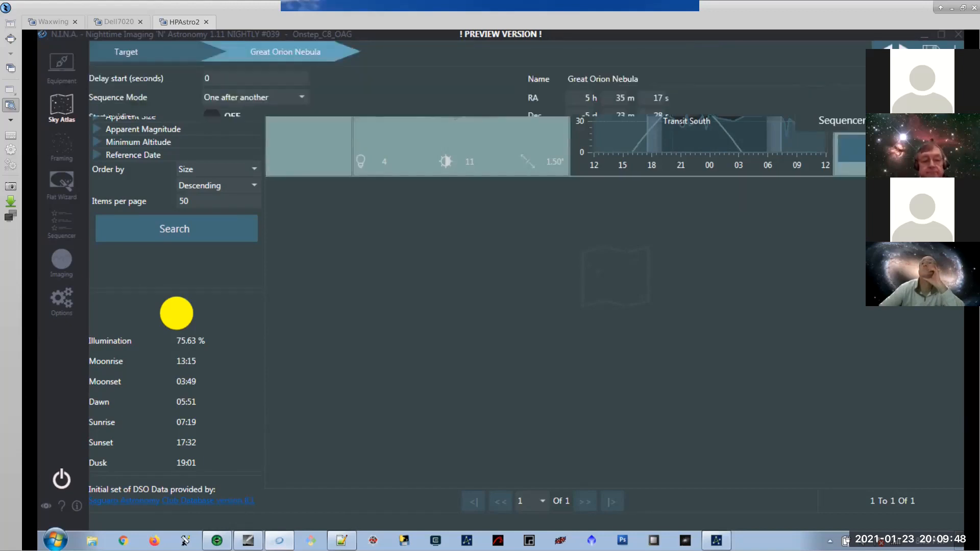
pyautogui.click(832, 97)
pyautogui.moveTo(276, 54)
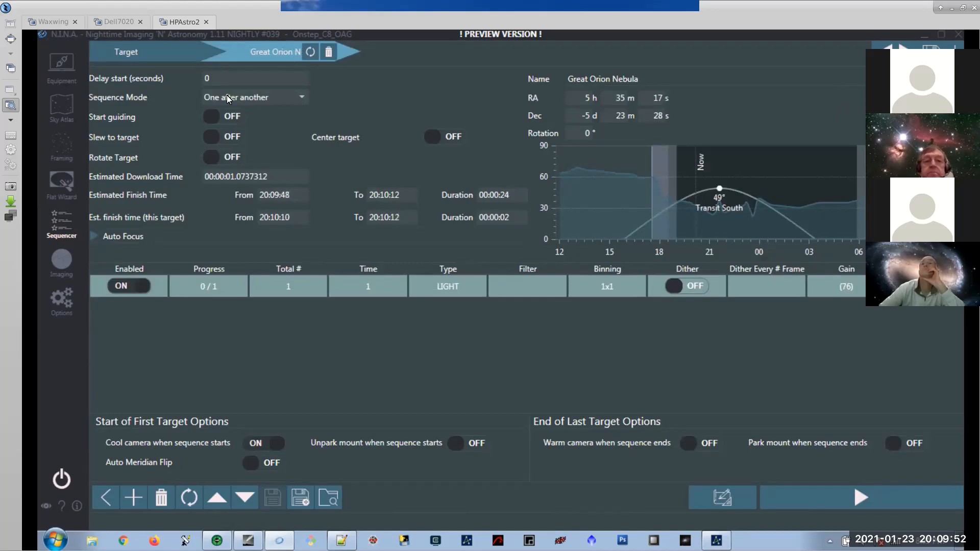
# Search the Sky Atlas for m66 and add it as a target in the Simple Sequencer.
pyautogui.click(54, 112)
pyautogui.moveTo(97, 51); pyautogui.dragTo(87, 53)
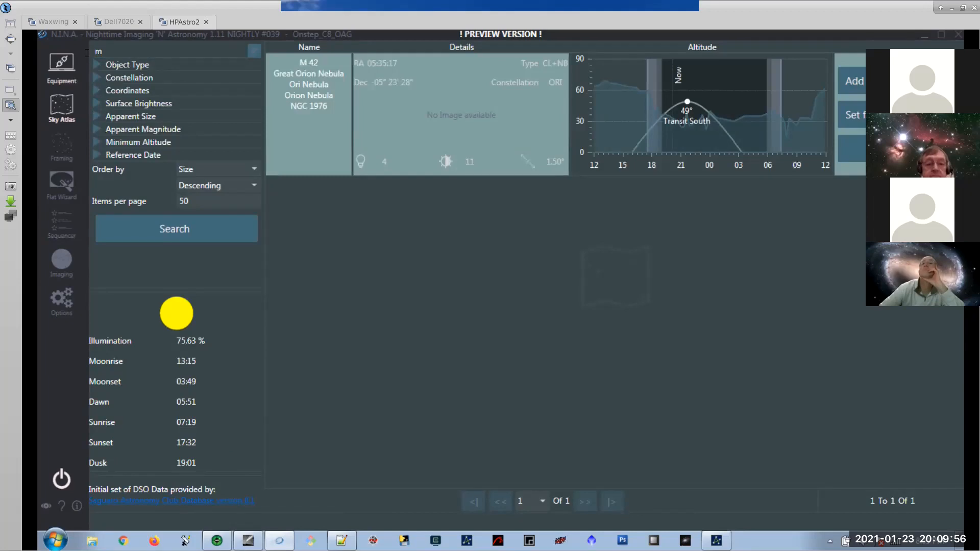
pyautogui.press('Return')
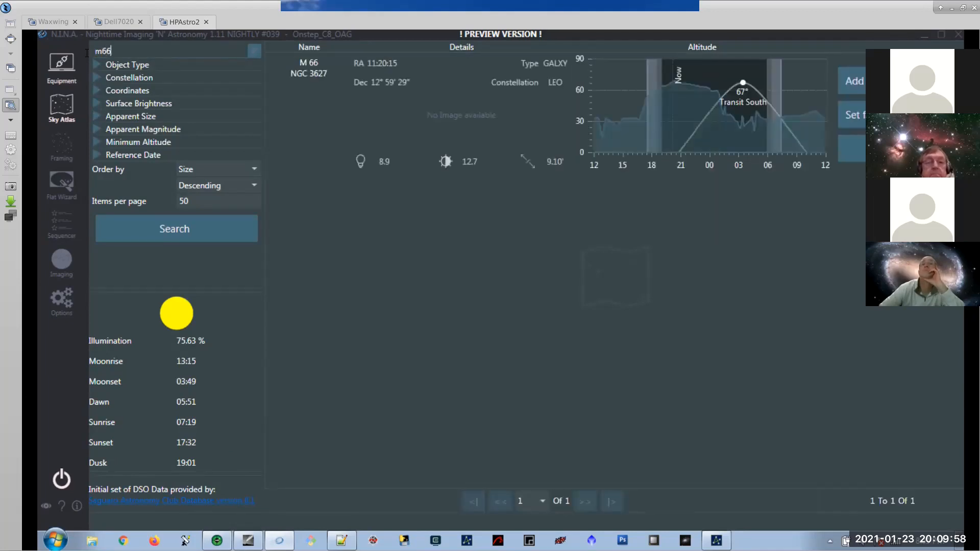
pyautogui.click(853, 82)
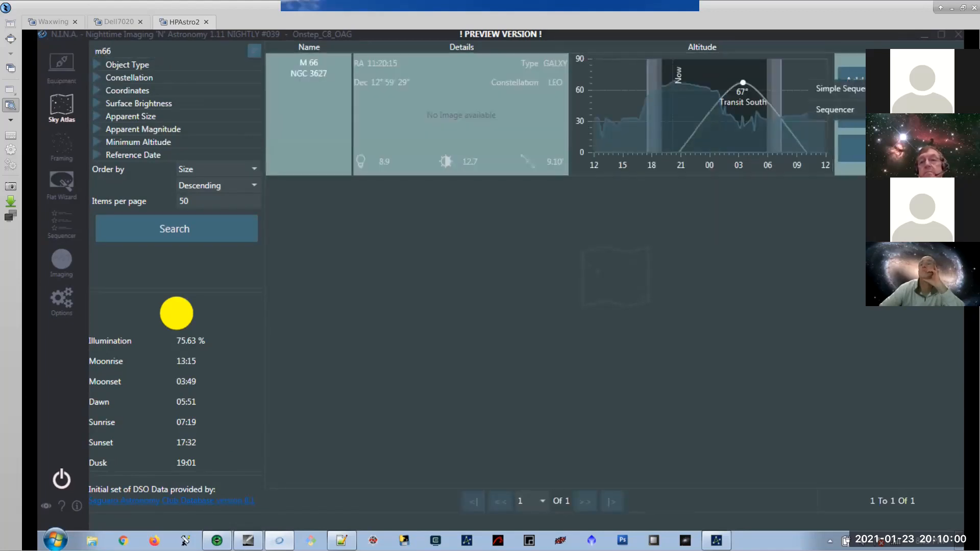
pyautogui.click(857, 91)
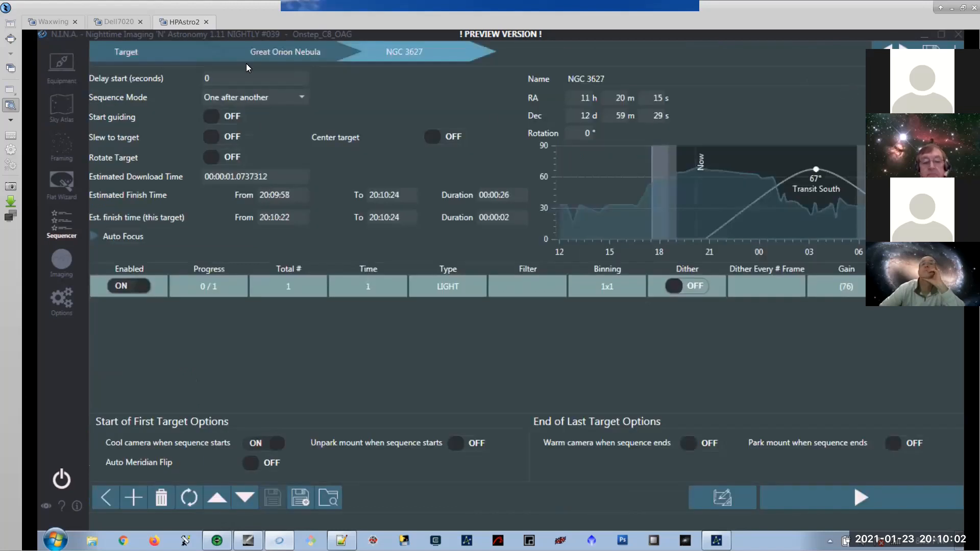
# Review the exposure rows of the unnamed first target and the Great Orion Nebula target.
pyautogui.click(129, 54)
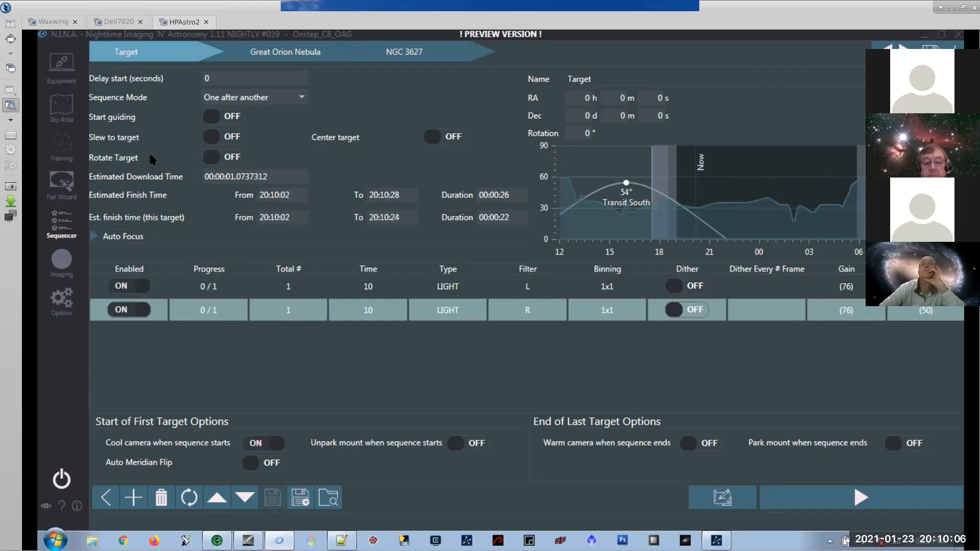
pyautogui.click(262, 55)
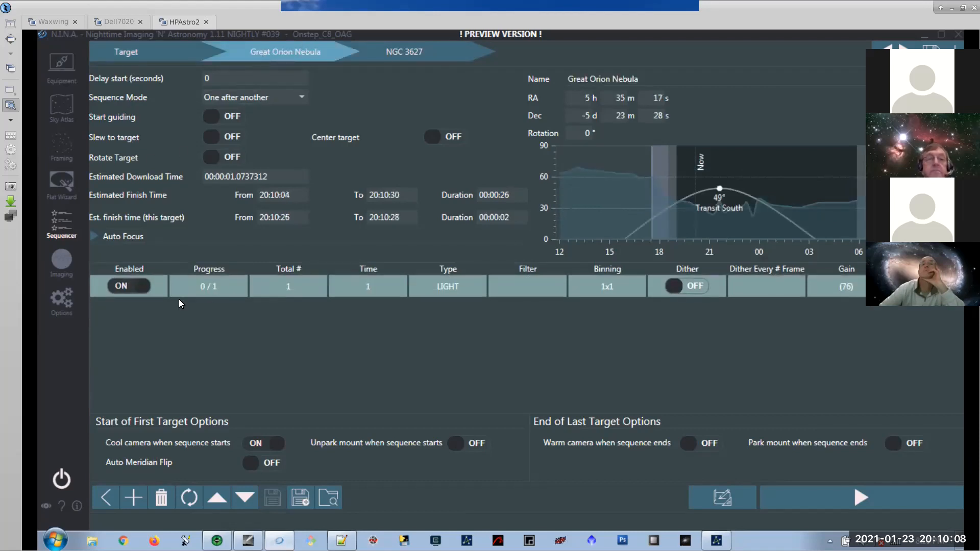
# Delete the NGC 3627, Great Orion Nebula and unnamed targets from the simple sequence.
pyautogui.moveTo(404, 51)
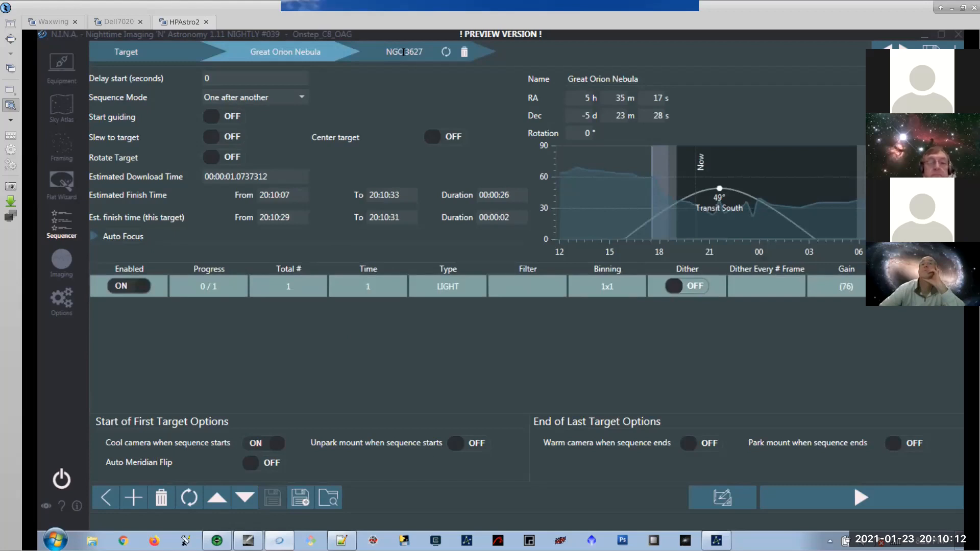
pyautogui.click(405, 52)
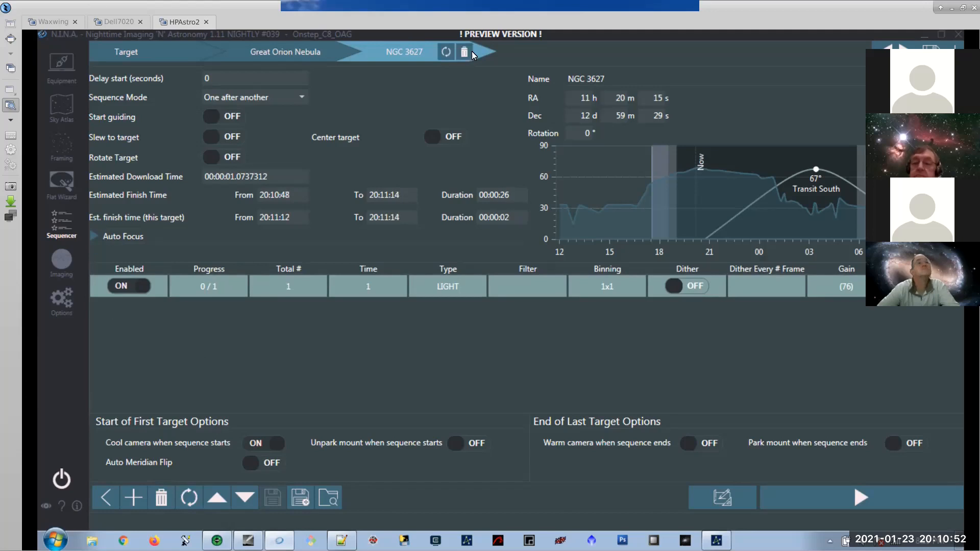
pyautogui.click(464, 52)
pyautogui.click(360, 52)
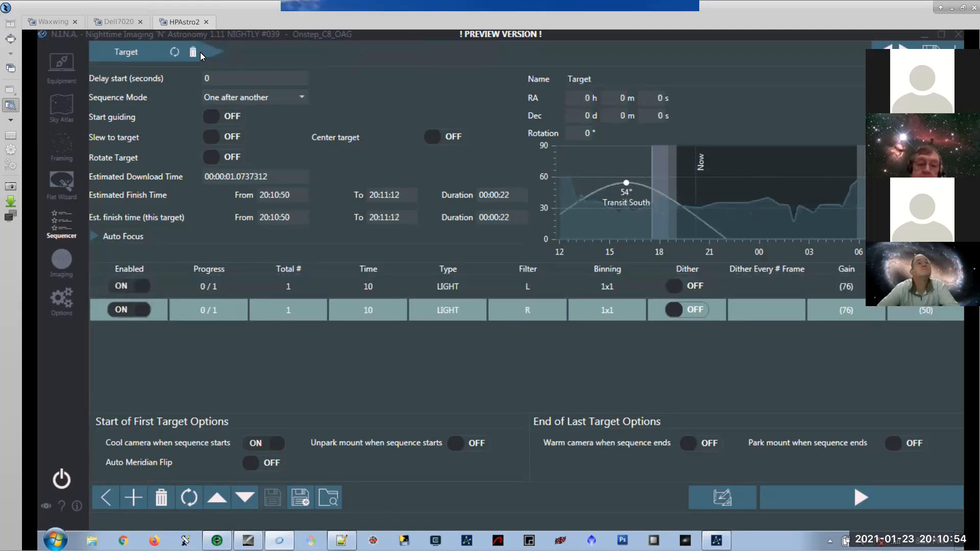
pyautogui.click(193, 52)
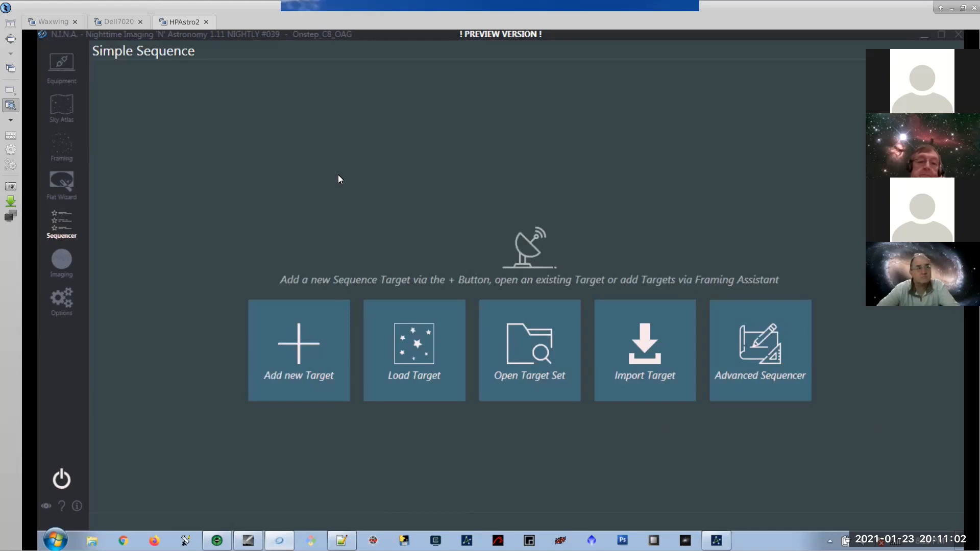
pyautogui.click(304, 354)
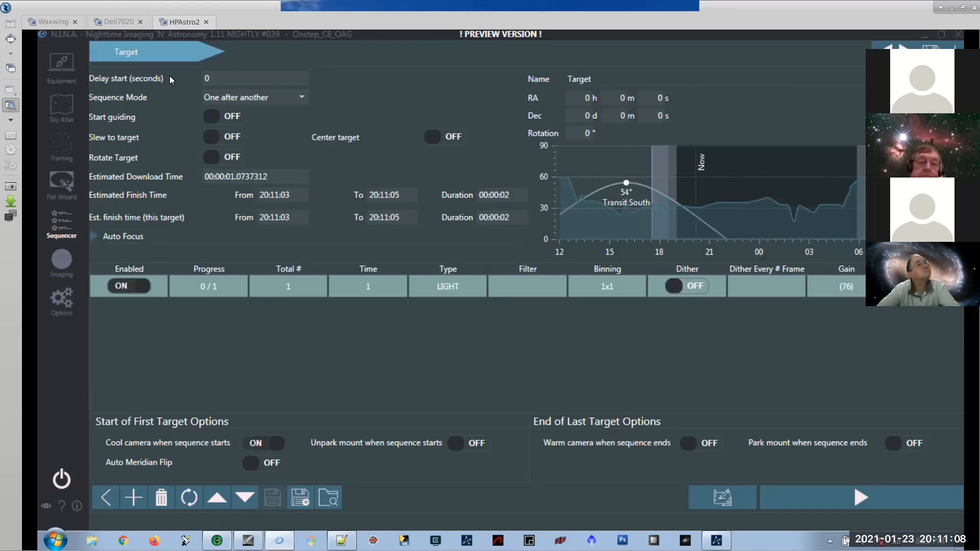
pyautogui.doubleClick(209, 79)
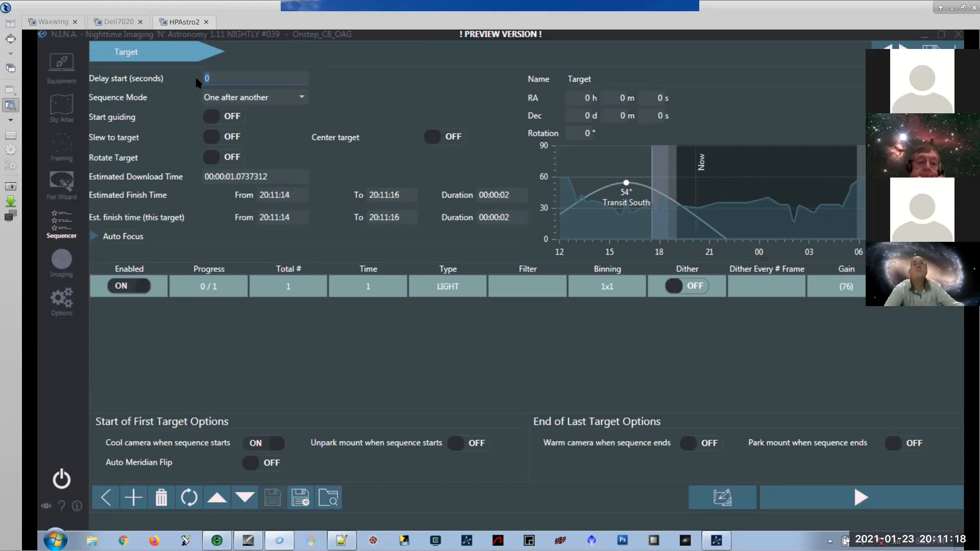
pyautogui.click(244, 81)
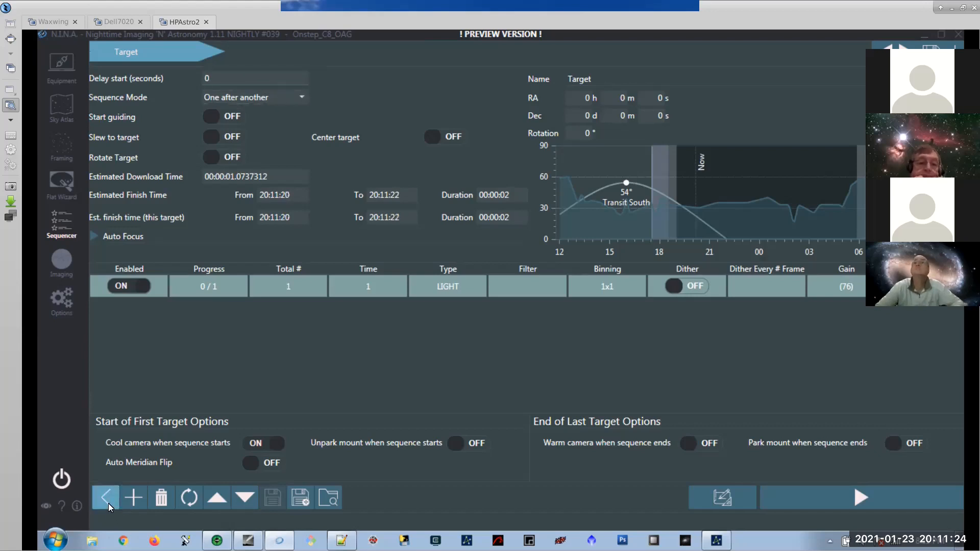
pyautogui.click(162, 501)
pyautogui.click(105, 498)
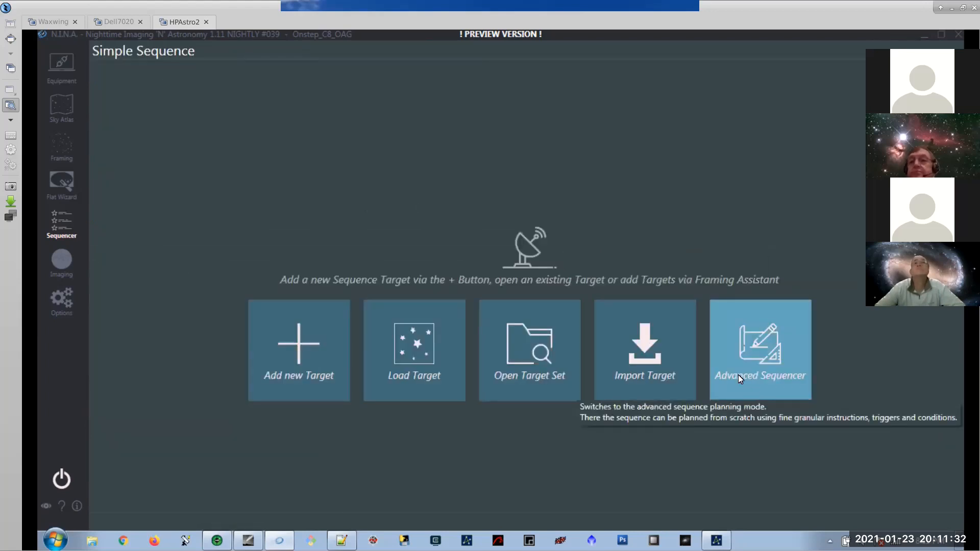
# Switch to the Advanced Sequencer and look through its available instructions, triggers and loop conditions.
pyautogui.click(770, 367)
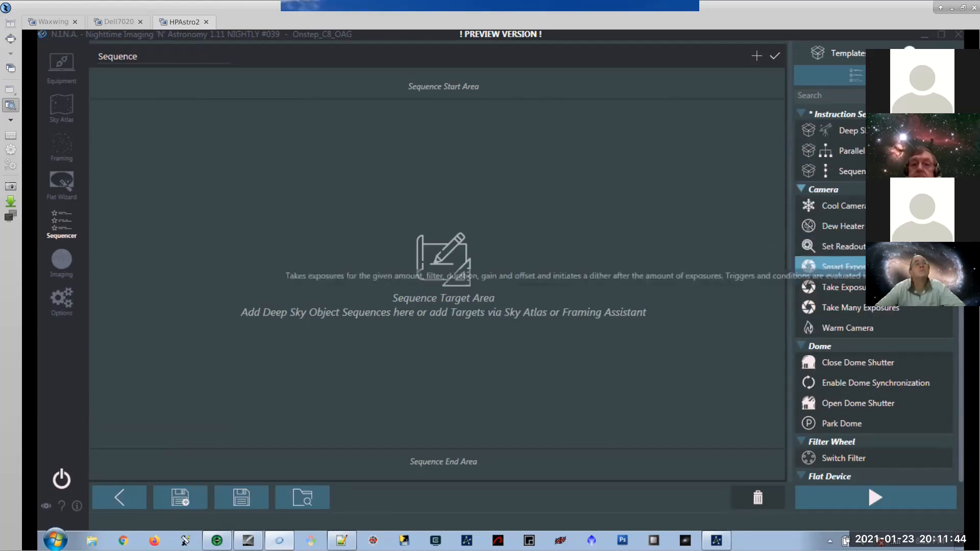
pyautogui.scroll(-4, 814, 306)
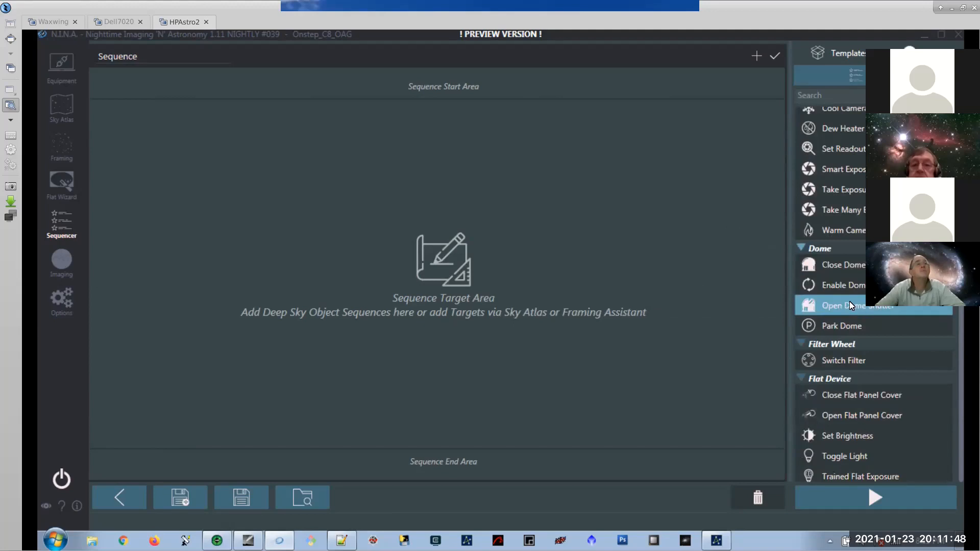
pyautogui.scroll(-5, 849, 301)
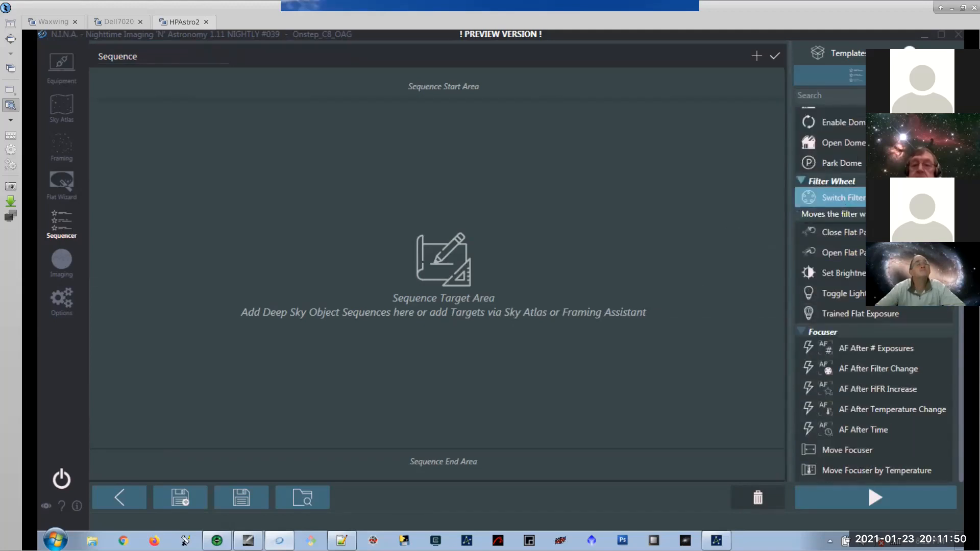
pyautogui.scroll(-1, 867, 391)
pyautogui.scroll(-2, 864, 394)
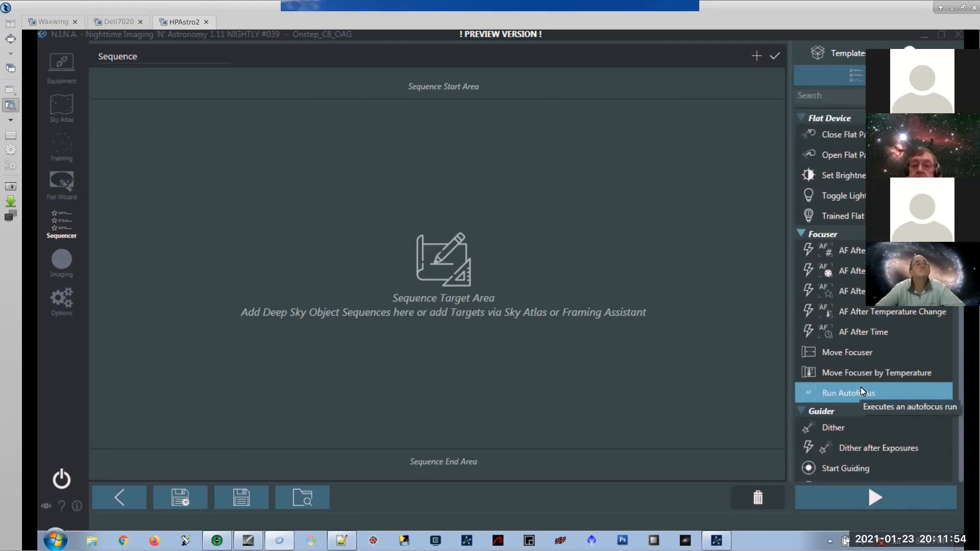
pyautogui.scroll(-4, 867, 373)
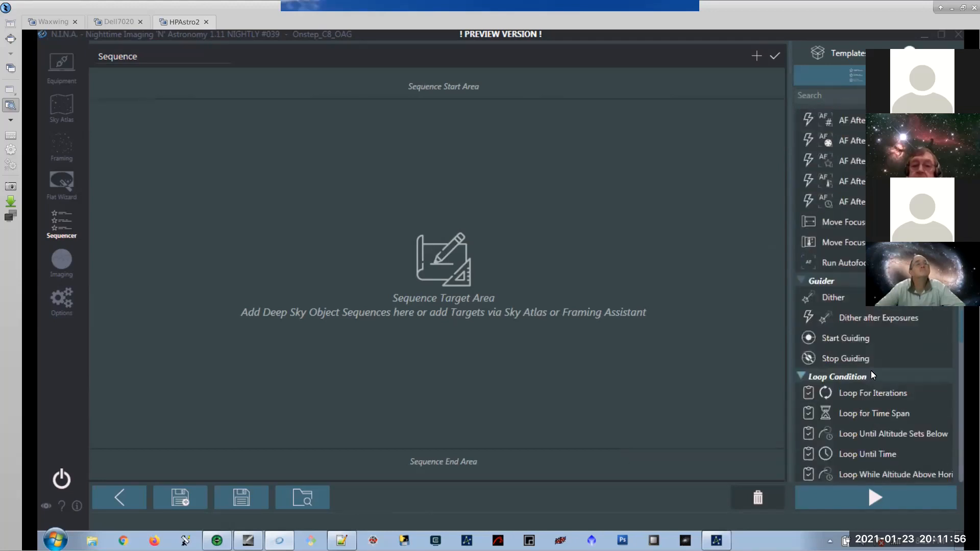
pyautogui.scroll(-6, 870, 371)
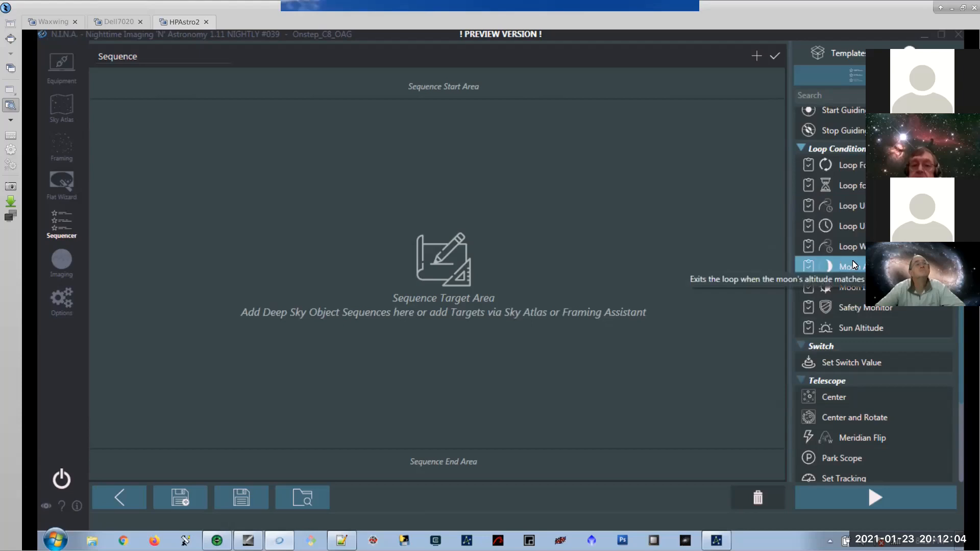
pyautogui.scroll(5, 852, 260)
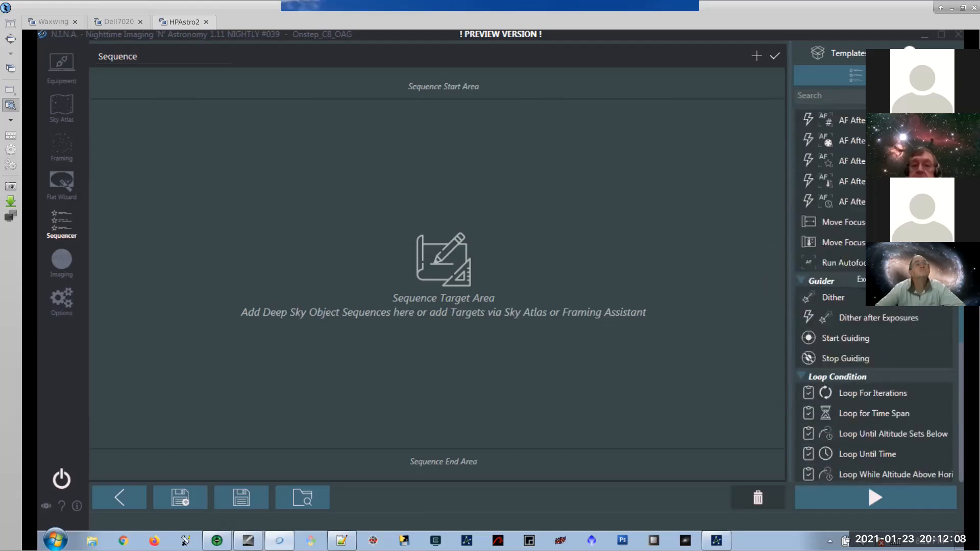
pyautogui.scroll(8, 852, 261)
pyautogui.scroll(3, 841, 255)
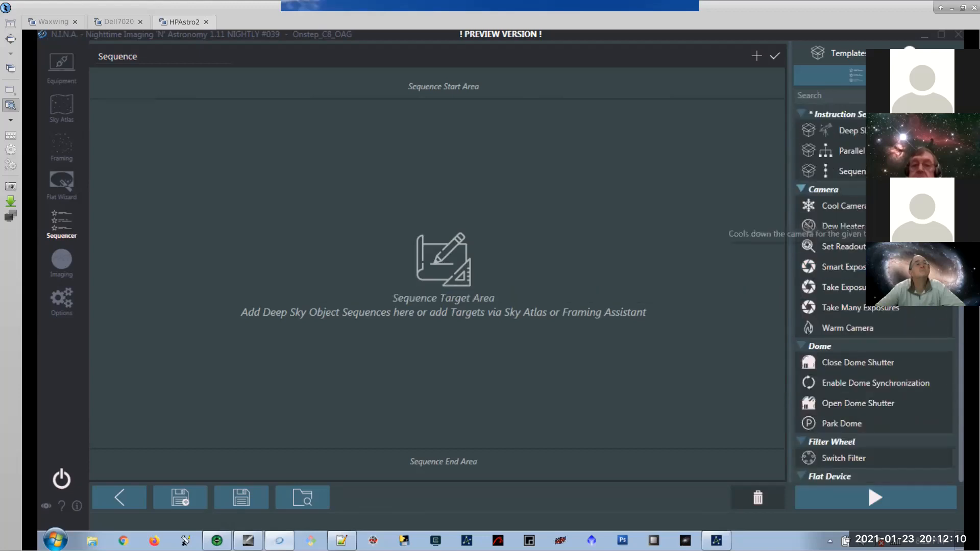
# Search the Sky Atlas for m42 and check the Sequencer templates offered for adding it as a target.
pyautogui.click(65, 115)
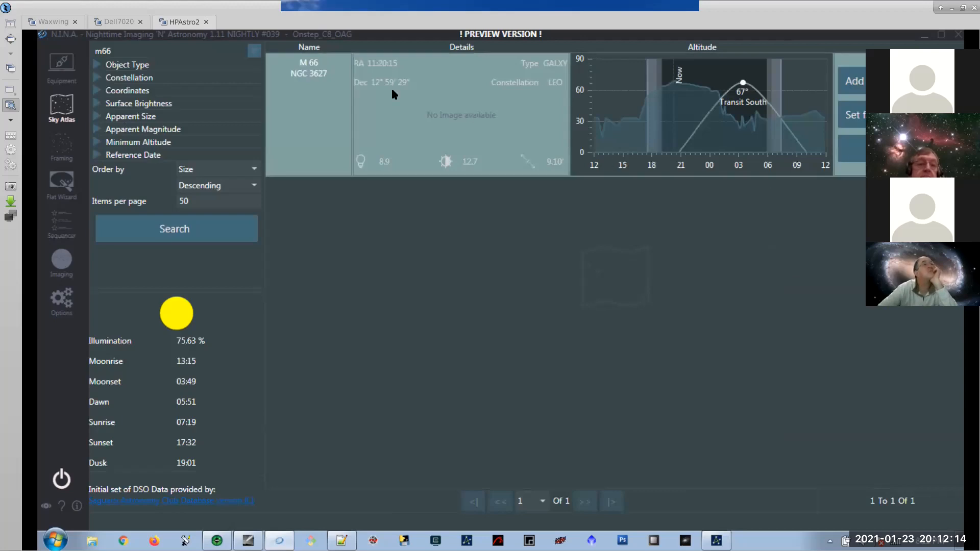
pyautogui.doubleClick(138, 53)
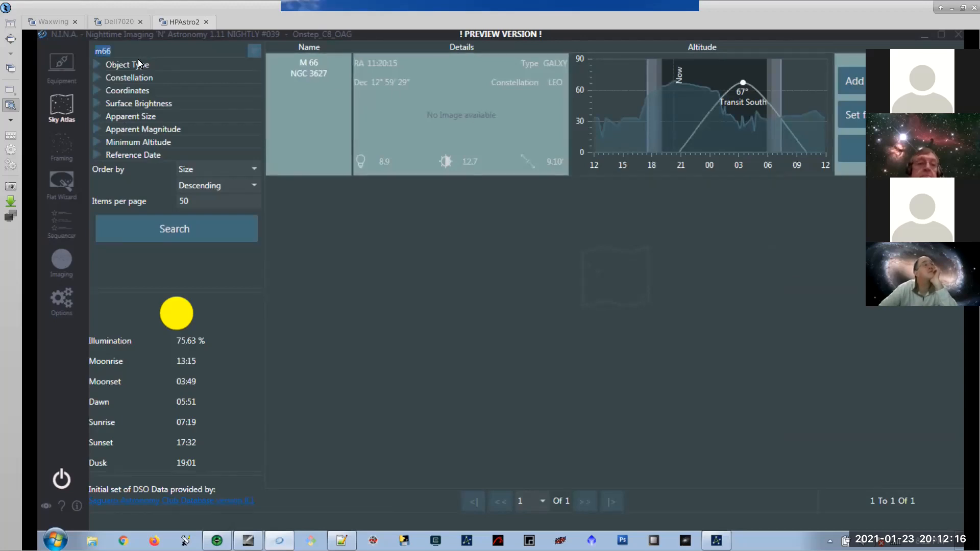
pyautogui.write('m42')
pyautogui.press('Return')
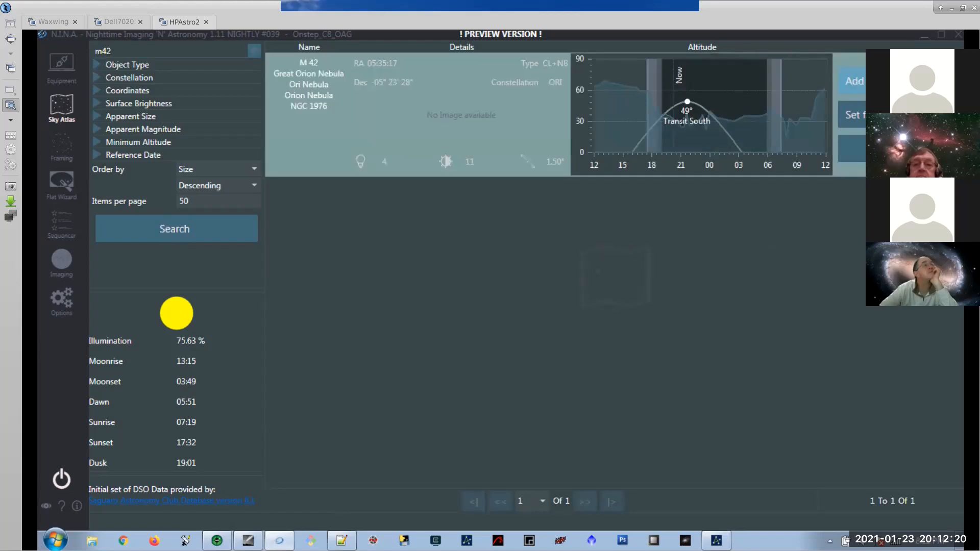
pyautogui.click(871, 82)
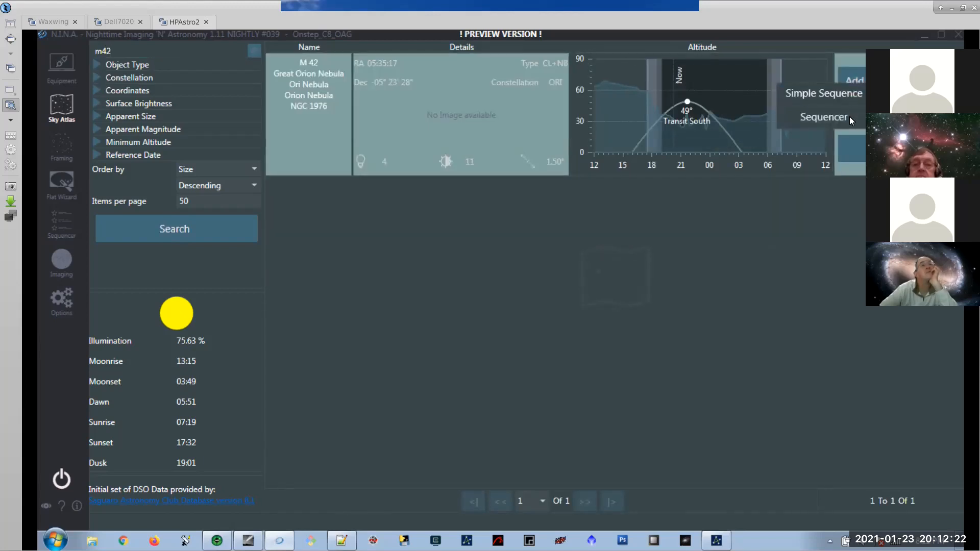
pyautogui.moveTo(835, 121)
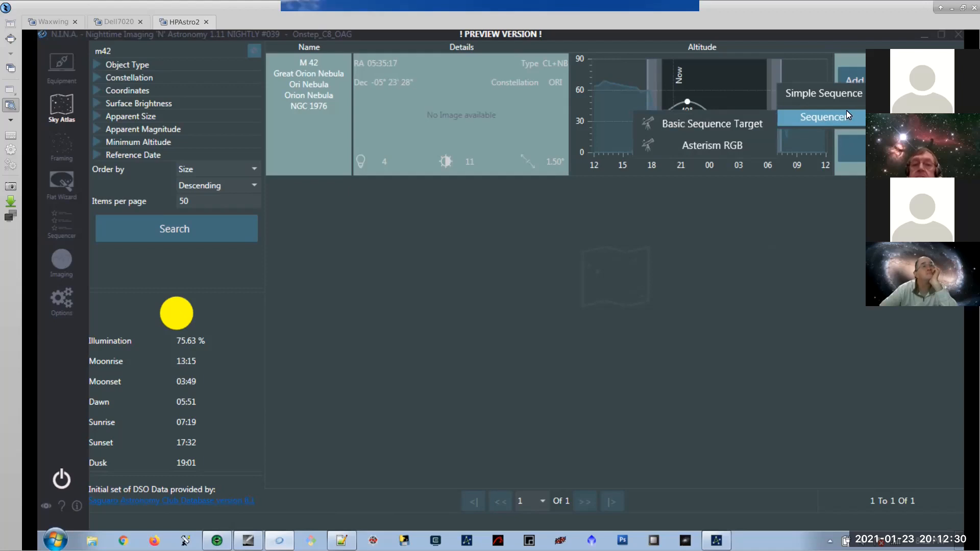
pyautogui.click(835, 240)
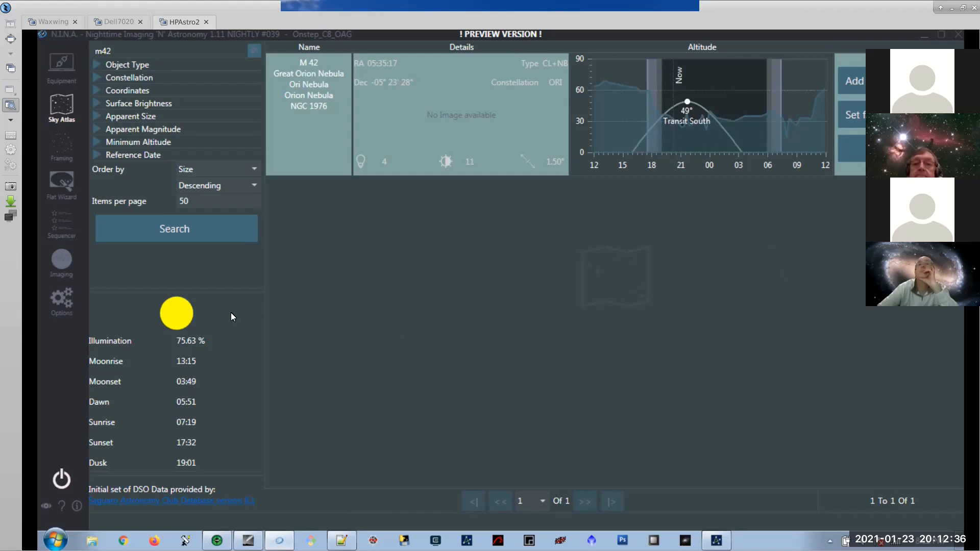
# Save the framed Great Orion Nebula to the target list from the Framing Assistant.
pyautogui.click(65, 149)
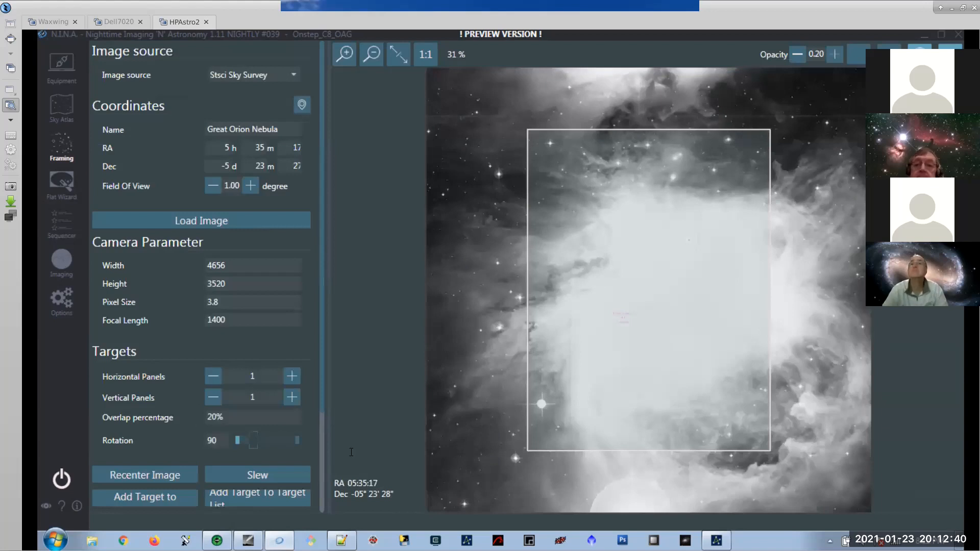
pyautogui.click(253, 498)
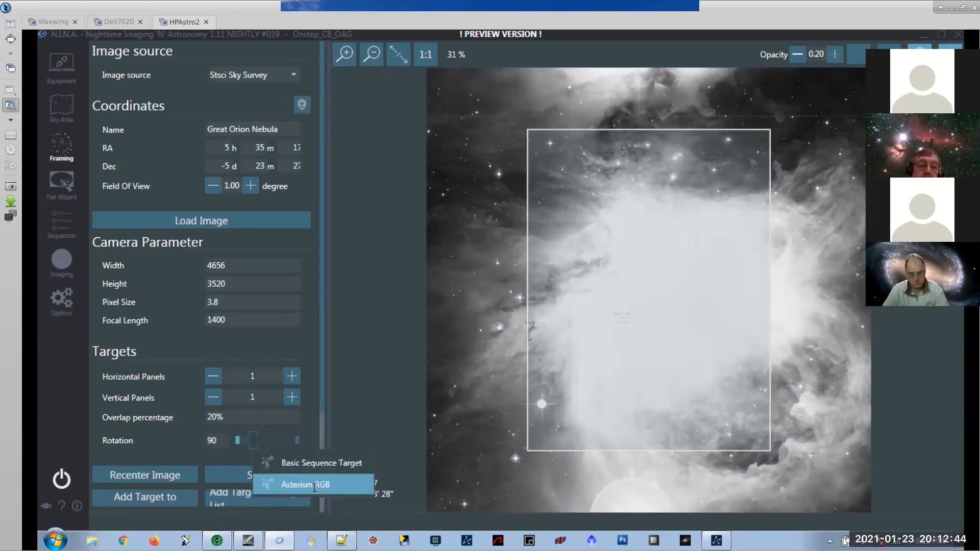
pyautogui.click(313, 463)
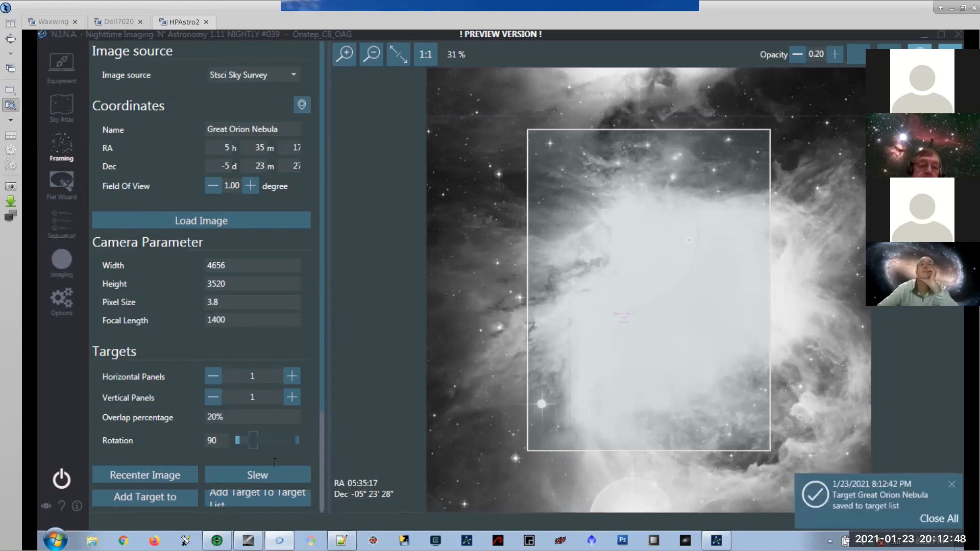
pyautogui.click(286, 500)
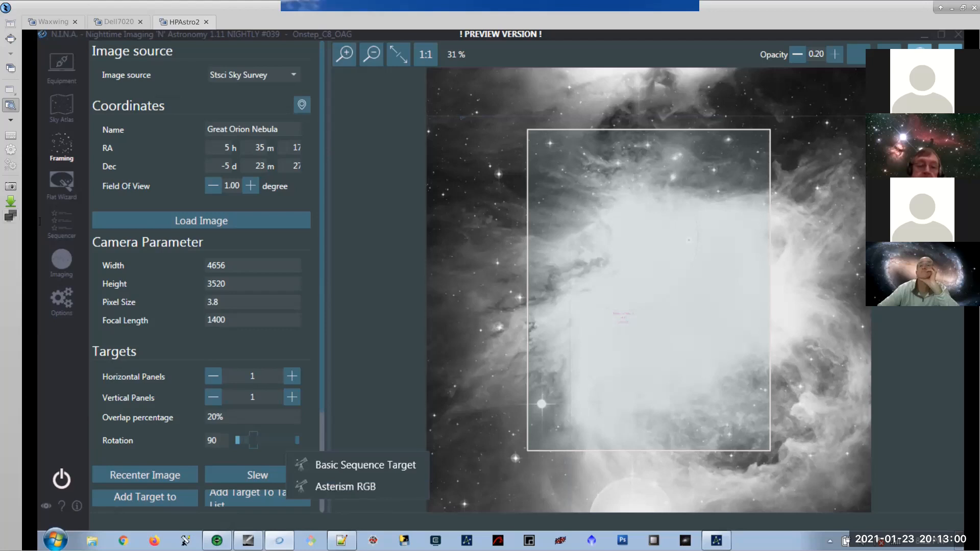
# Place the saved Great Orion Nebula target in the Advanced Sequencer's target area and collapse its block.
pyautogui.click(62, 223)
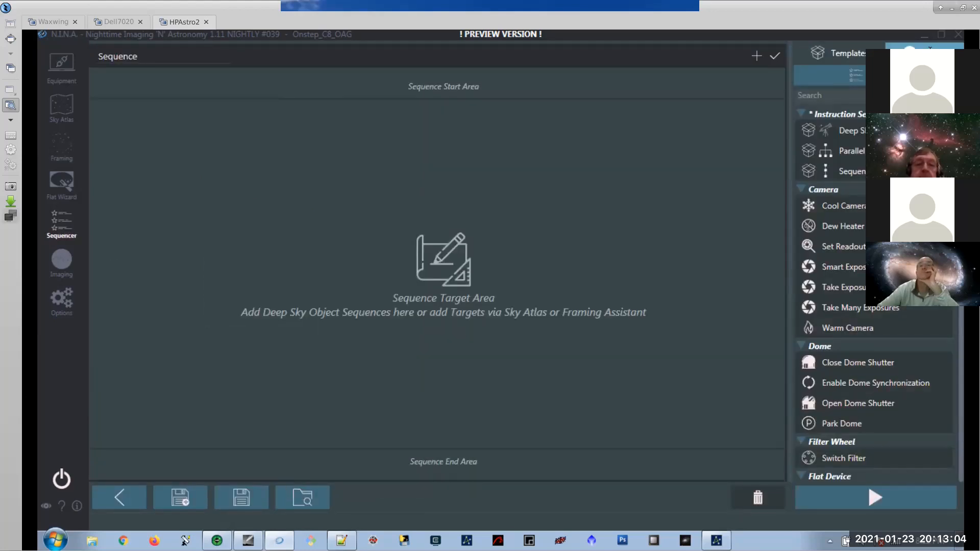
pyautogui.click(856, 76)
pyautogui.moveTo(854, 204); pyautogui.dragTo(487, 203)
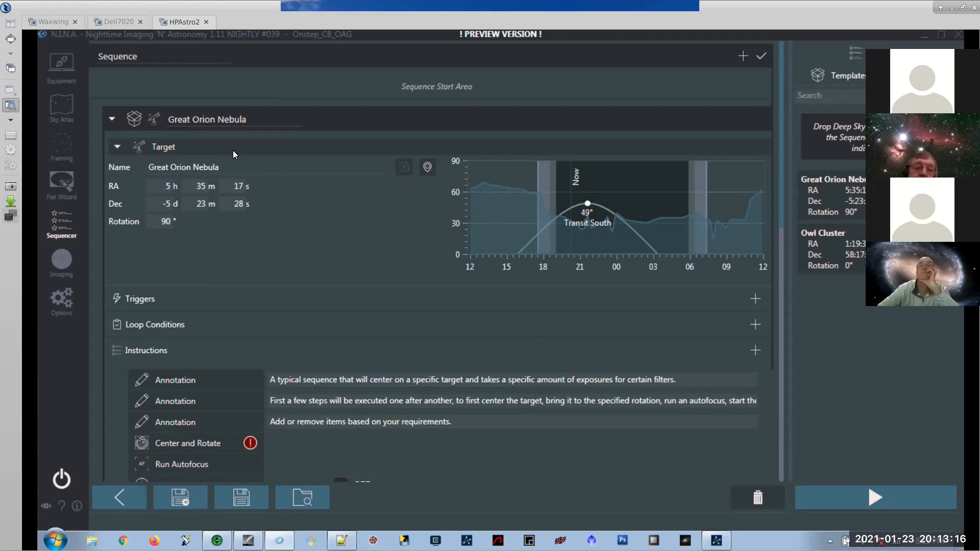
pyautogui.click(112, 117)
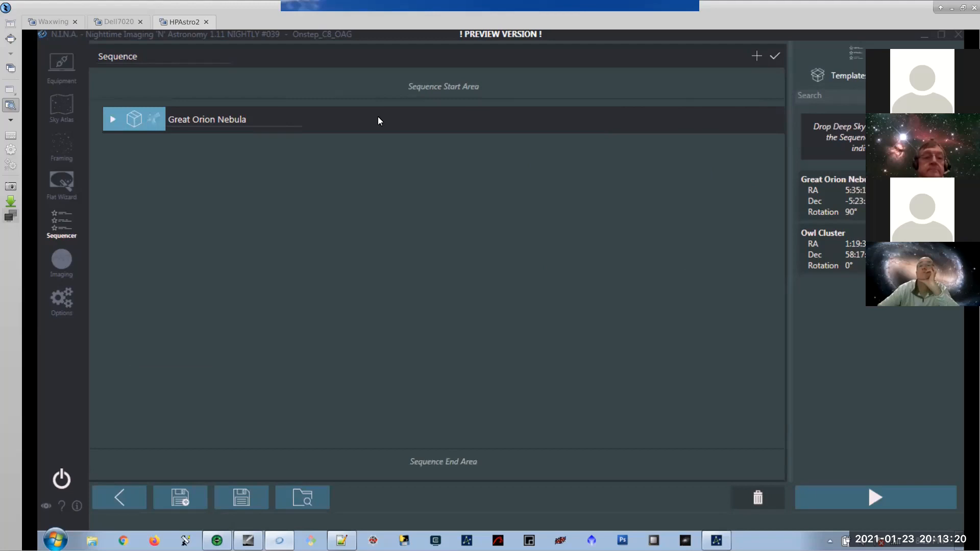
# Show the instruction list again, expand the Great Orion Nebula block and set its rotation to 0°.
pyautogui.click(860, 53)
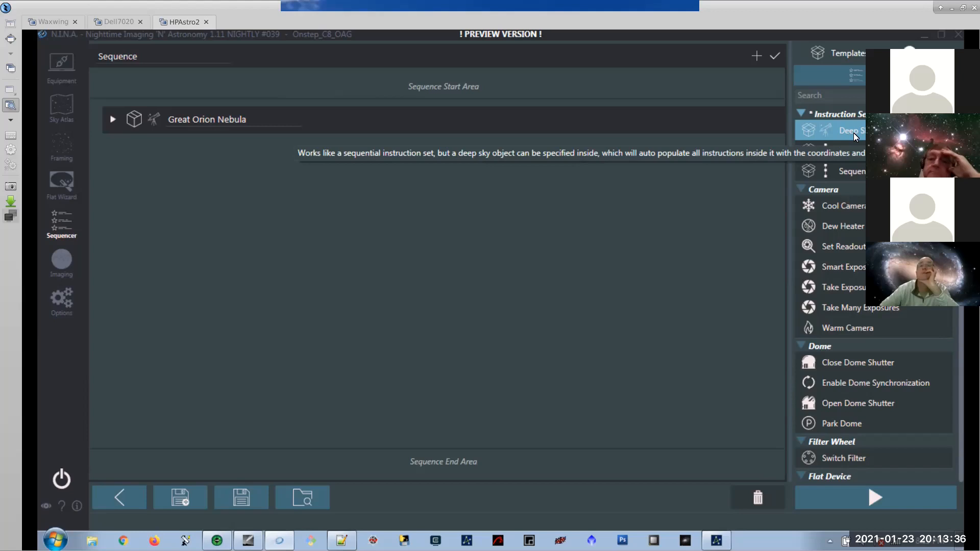
pyautogui.click(111, 120)
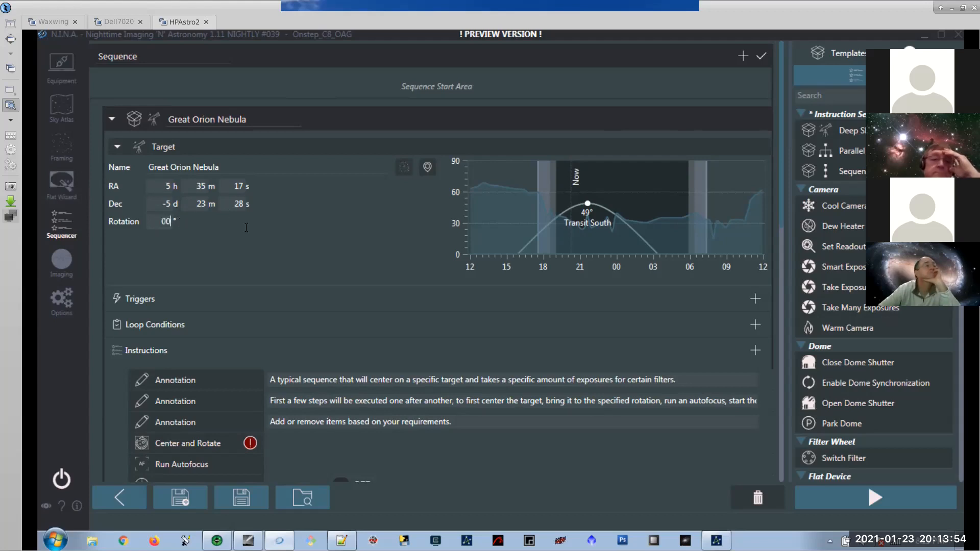
# Delete the annotations, Center and Rotate, Run Autofocus, Start Guiding and Target Imaging Instructions from the Great Orion Nebula block.
pyautogui.scroll(-1, 354, 240)
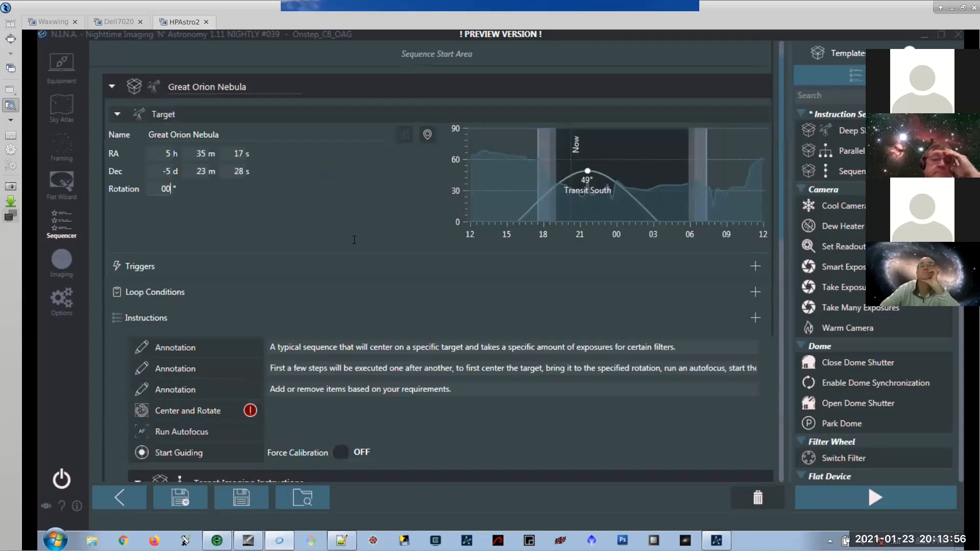
pyautogui.scroll(-3, 354, 240)
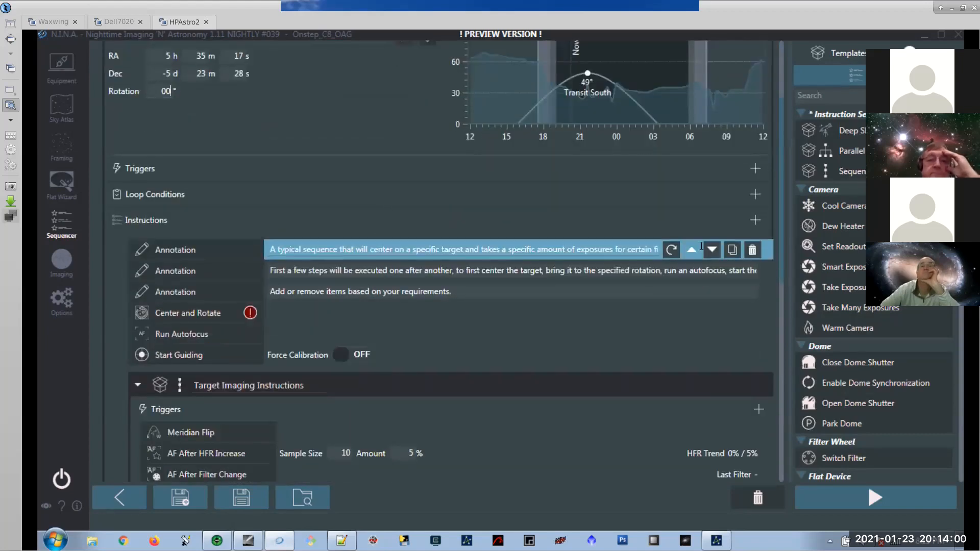
pyautogui.click(752, 249)
pyautogui.click(752, 250)
pyautogui.click(752, 250)
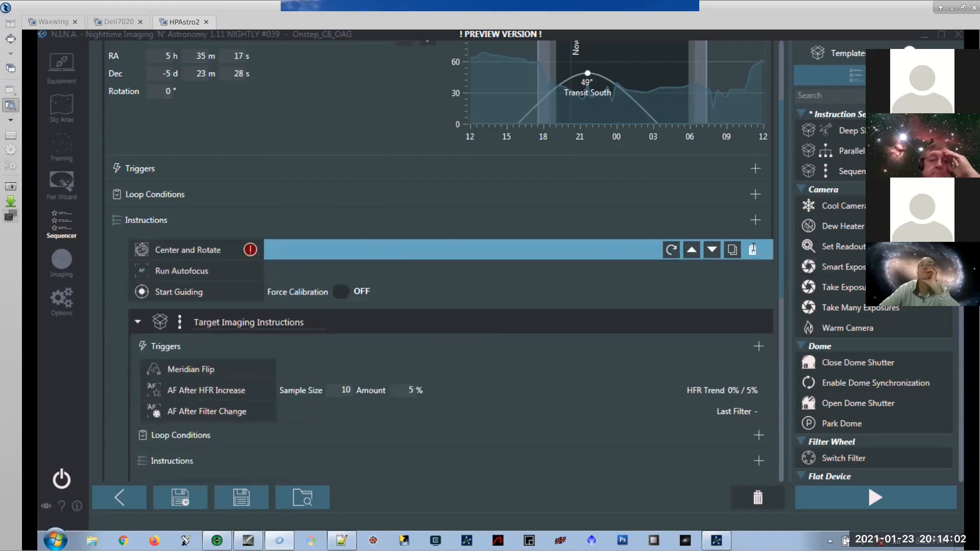
pyautogui.click(752, 249)
pyautogui.click(752, 249)
pyautogui.click(752, 250)
pyautogui.click(756, 260)
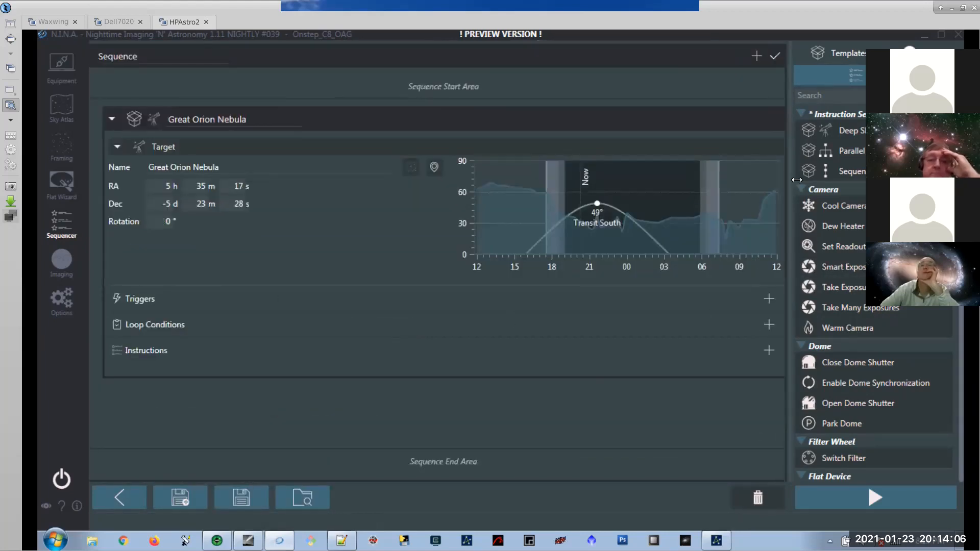
# Find the Meridian Flip trigger by searching for "mer" and add it to the Great Orion Nebula block's triggers.
pyautogui.moveTo(392, 117)
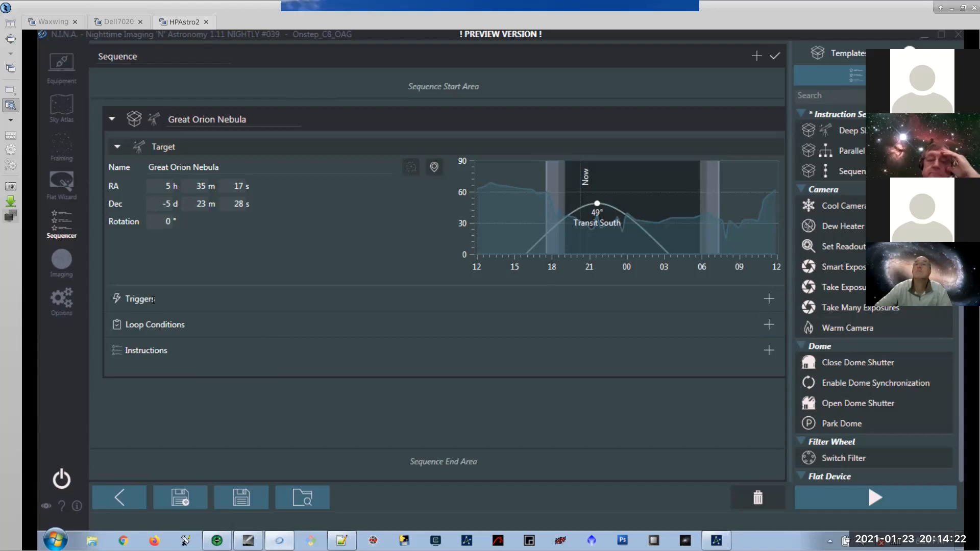
pyautogui.scroll(-5, 871, 321)
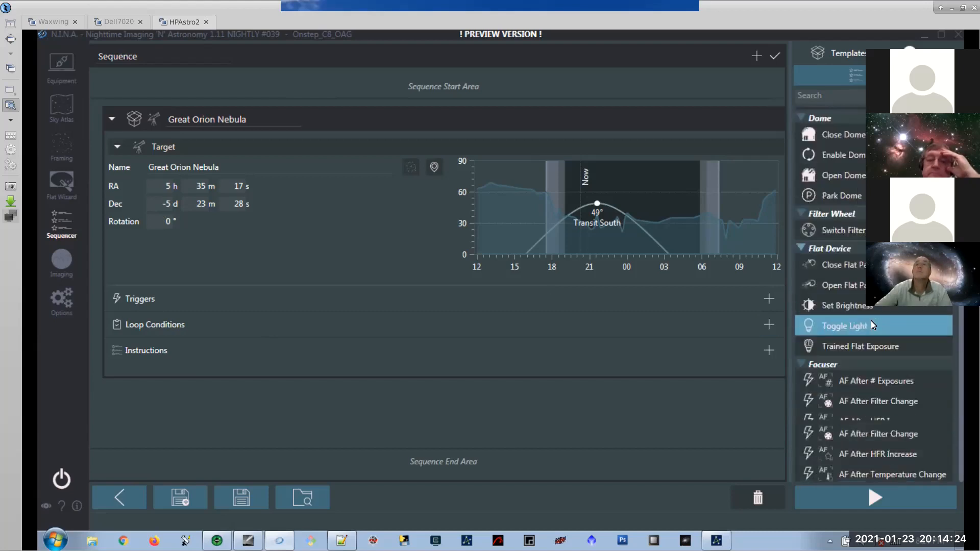
pyautogui.scroll(-2, 871, 320)
pyautogui.click(820, 98)
pyautogui.write('mer')
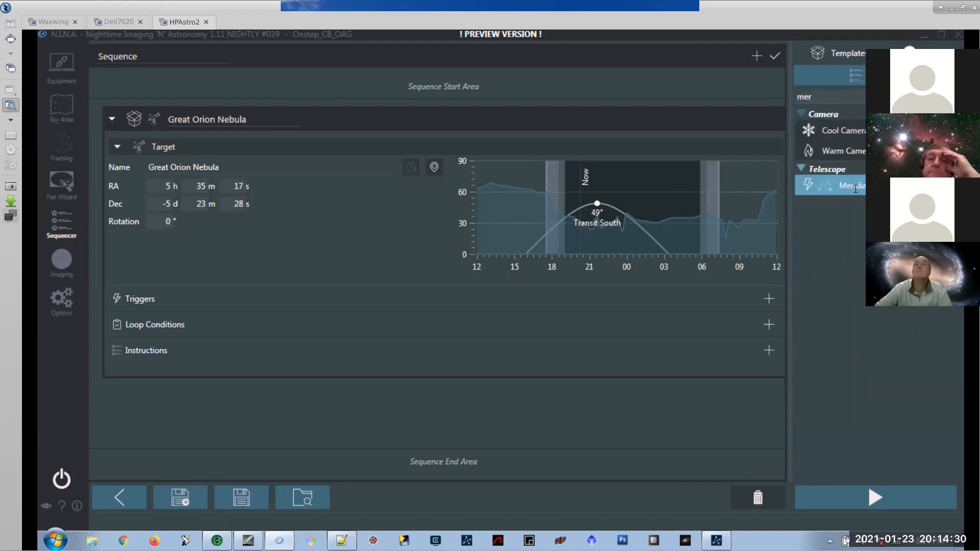
pyautogui.moveTo(856, 188); pyautogui.dragTo(648, 298)
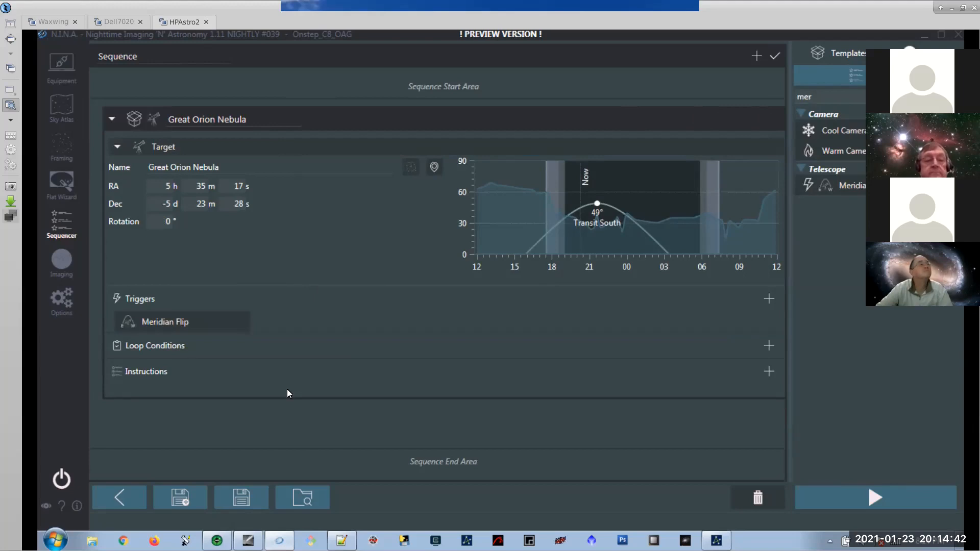
pyautogui.click(179, 325)
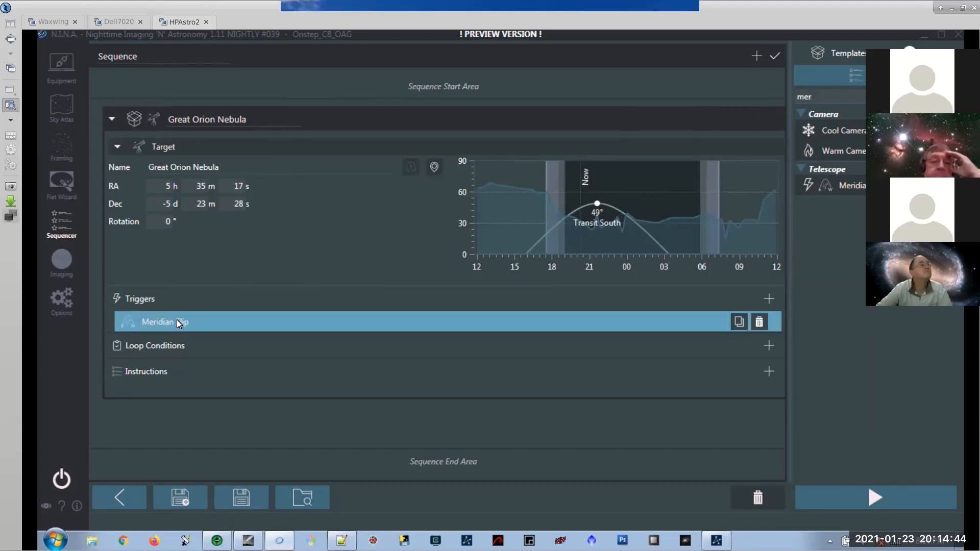
# Search for "dith", add the Dither after Exposures trigger to the Great Orion Nebula block and set it to 5 exposures.
pyautogui.doubleClick(794, 95)
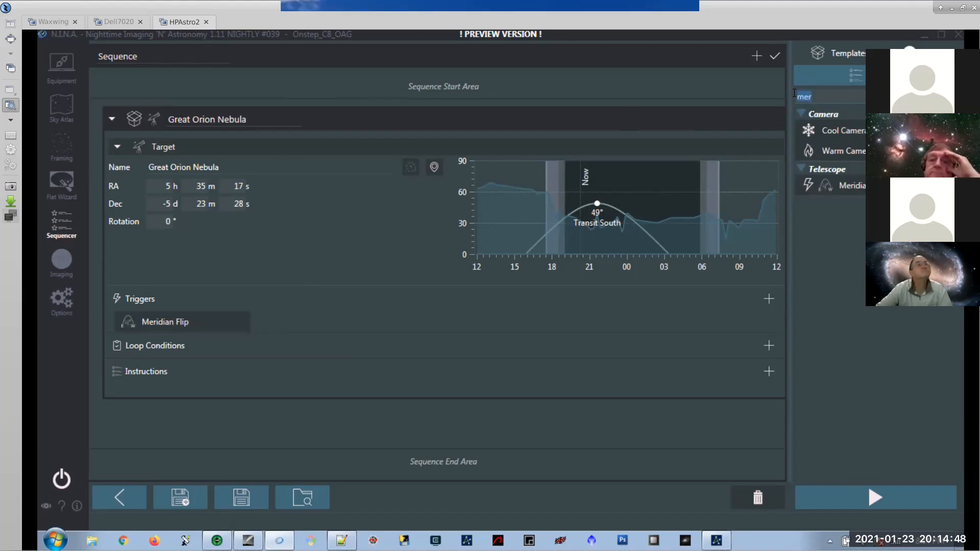
pyautogui.write('dith')
pyautogui.moveTo(839, 150); pyautogui.dragTo(198, 303)
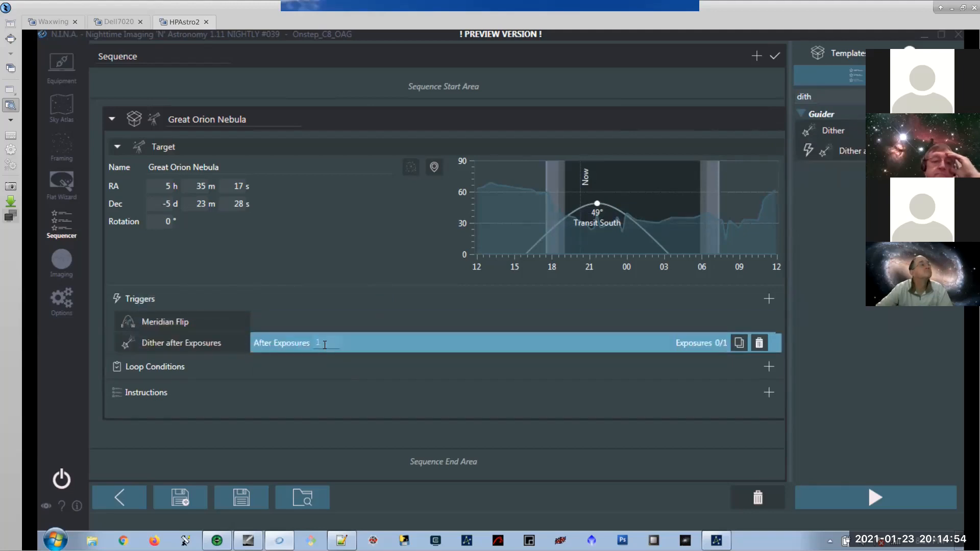
pyautogui.write('5')
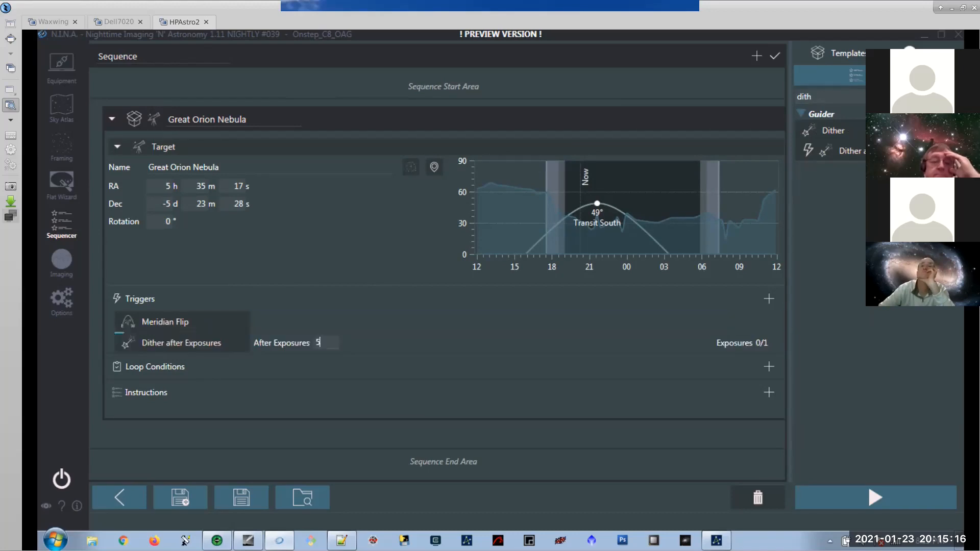
# Find the autofocus triggers and add AF After # Exposures and AF After Time to the Great Orion Nebula block.
pyautogui.doubleClick(815, 97)
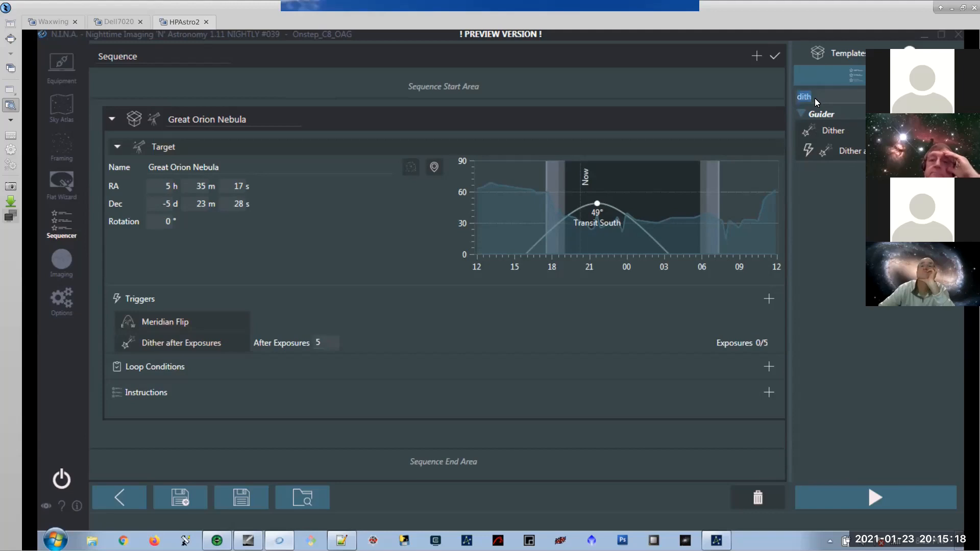
pyautogui.write('focus')
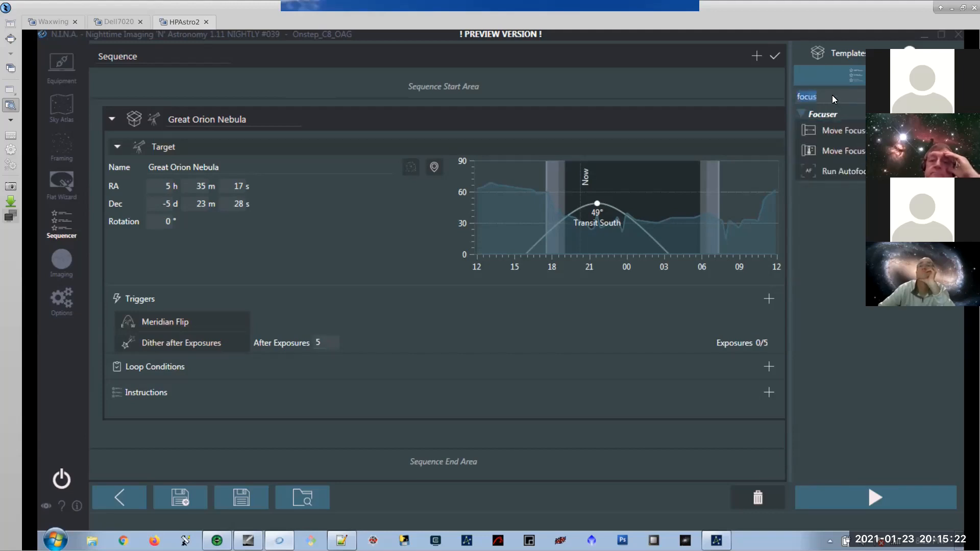
pyautogui.write('auto')
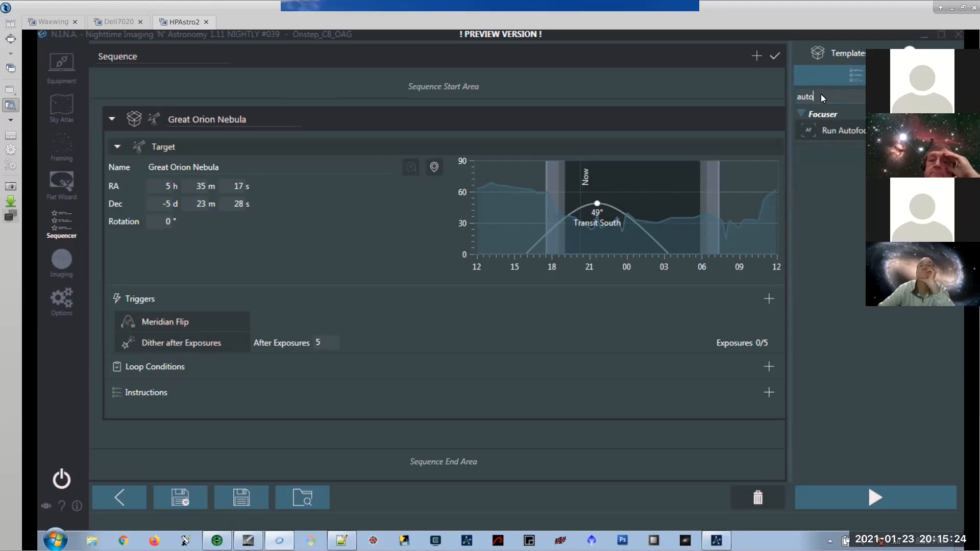
pyautogui.press('BackSpace')
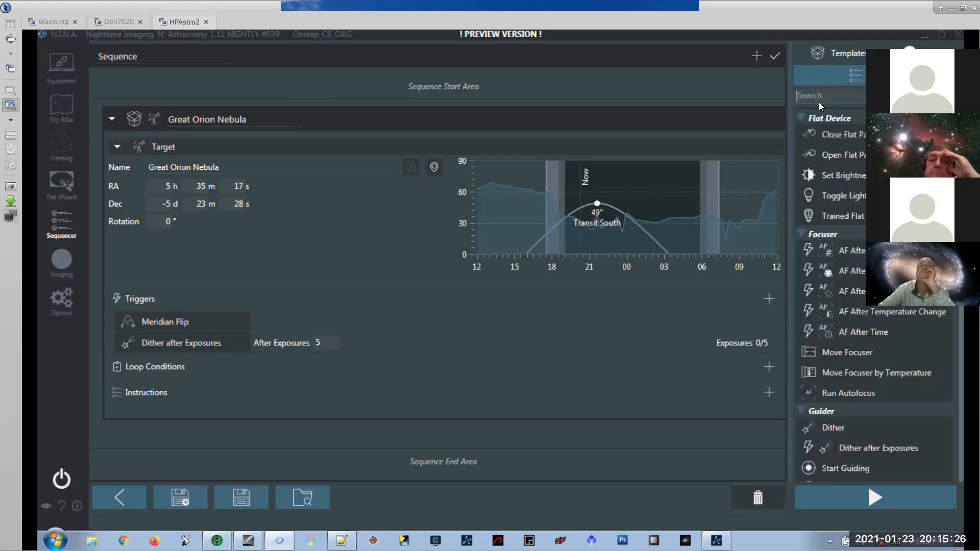
pyautogui.scroll(-8, 899, 301)
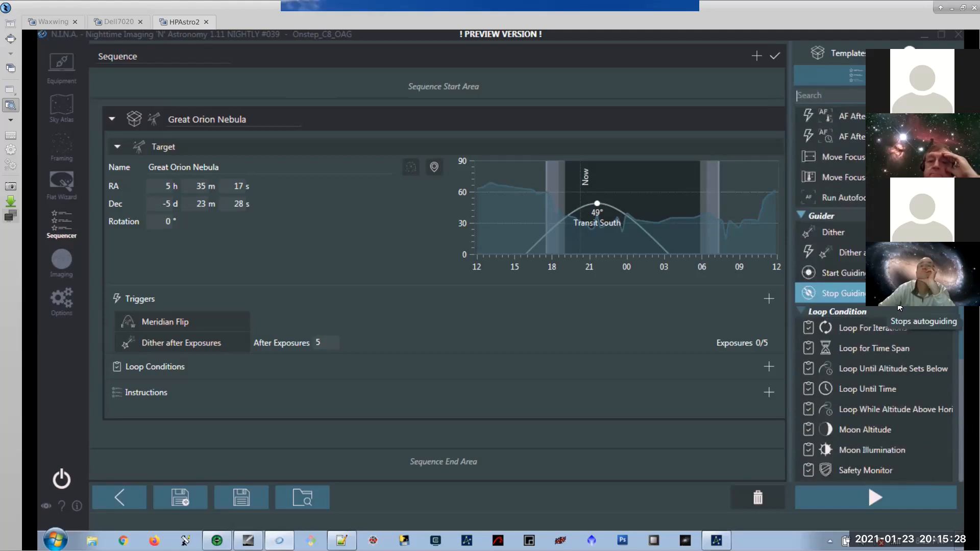
pyautogui.scroll(-6, 899, 308)
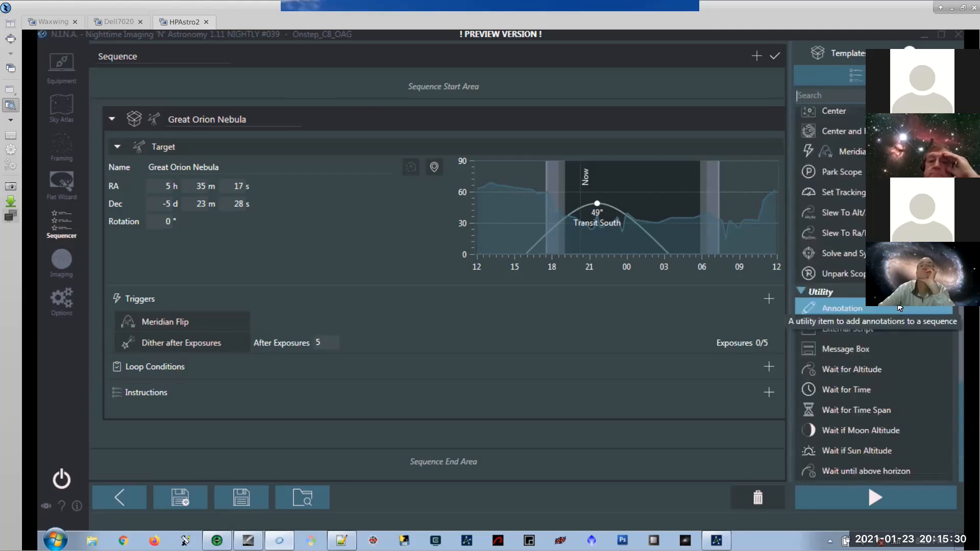
pyautogui.scroll(8, 901, 327)
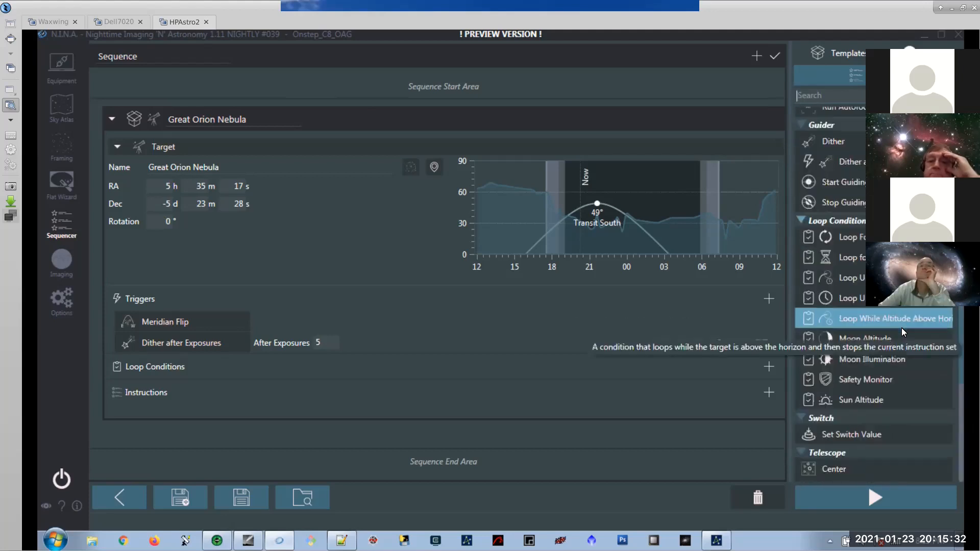
pyautogui.scroll(5, 901, 328)
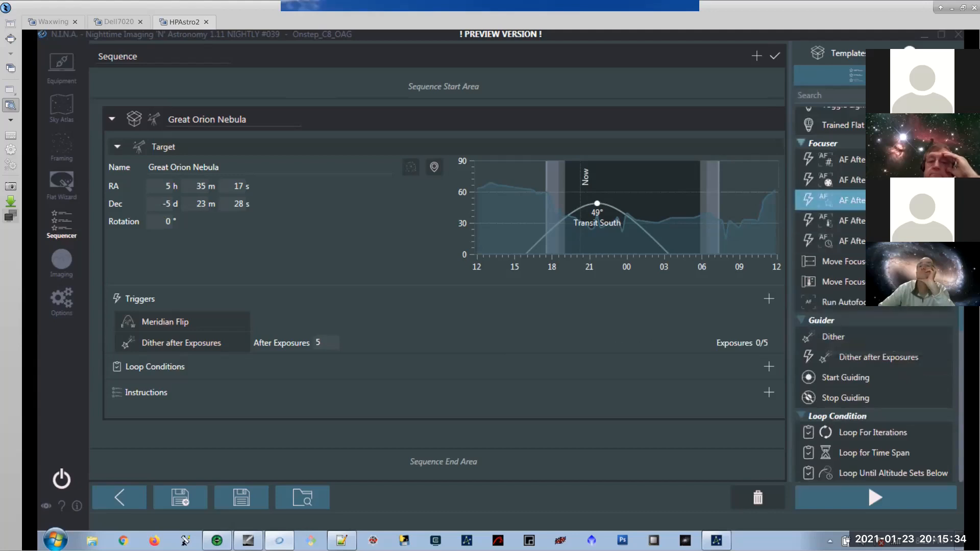
pyautogui.moveTo(847, 159); pyautogui.dragTo(765, 297)
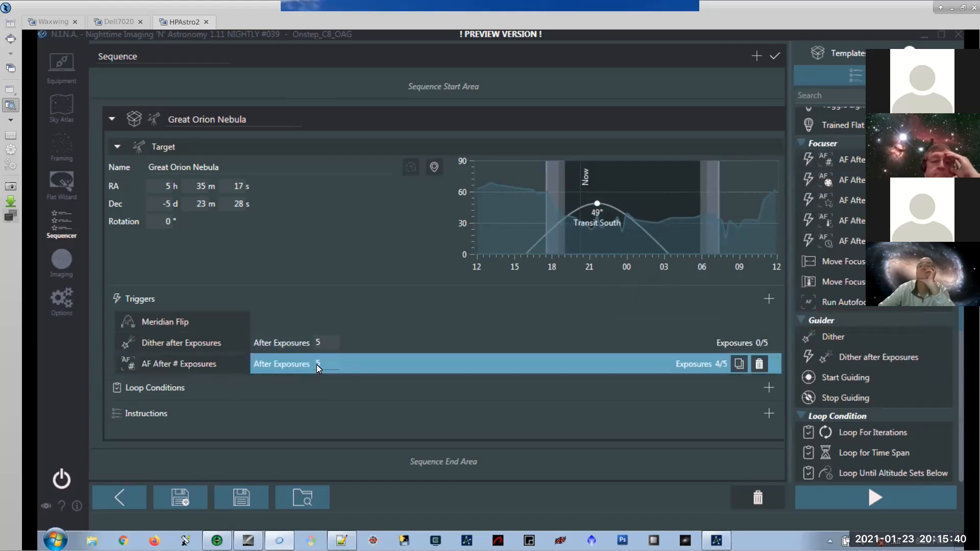
pyautogui.moveTo(847, 240); pyautogui.dragTo(772, 307)
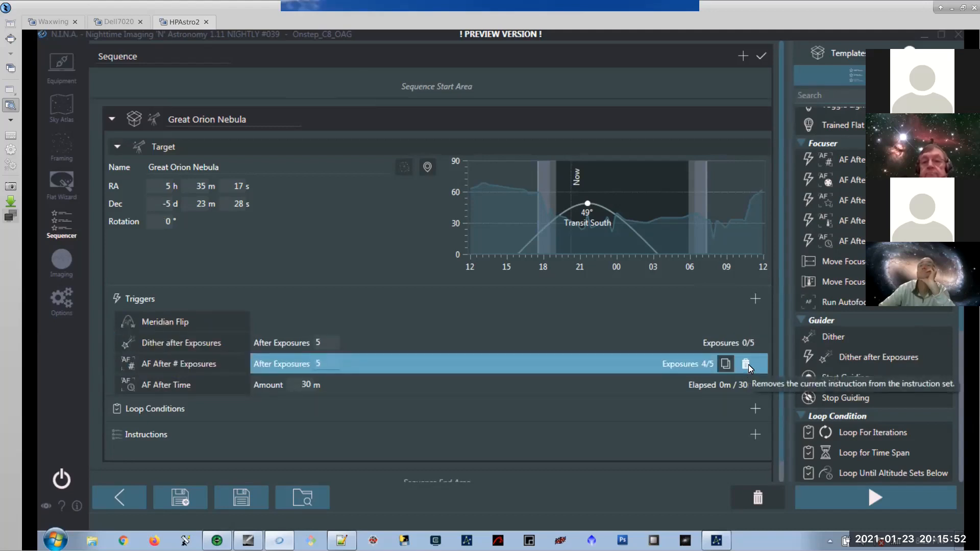
# Delete the AF After # Exposures, AF After Time and Dither after Exposures triggers, keeping only Meridian Flip.
pyautogui.click(747, 364)
pyautogui.click(757, 362)
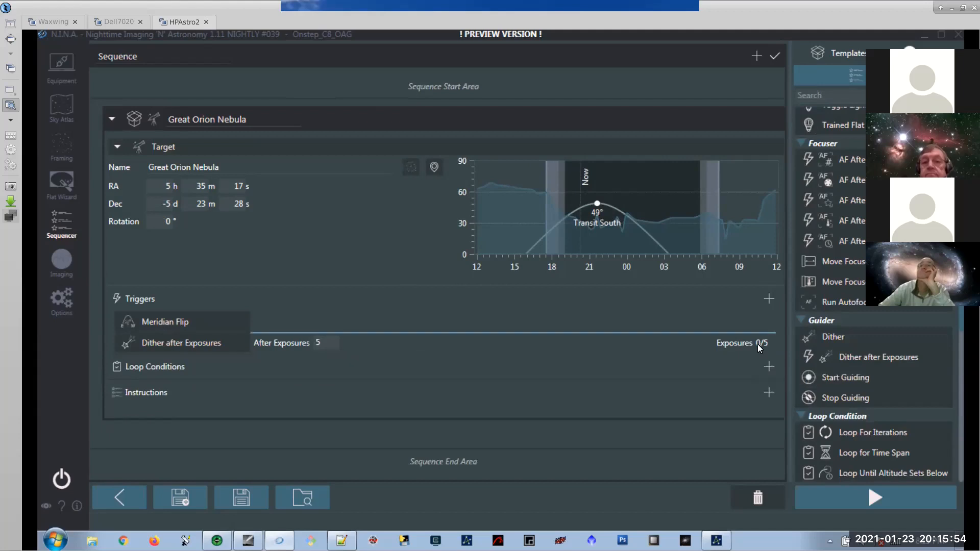
pyautogui.click(757, 344)
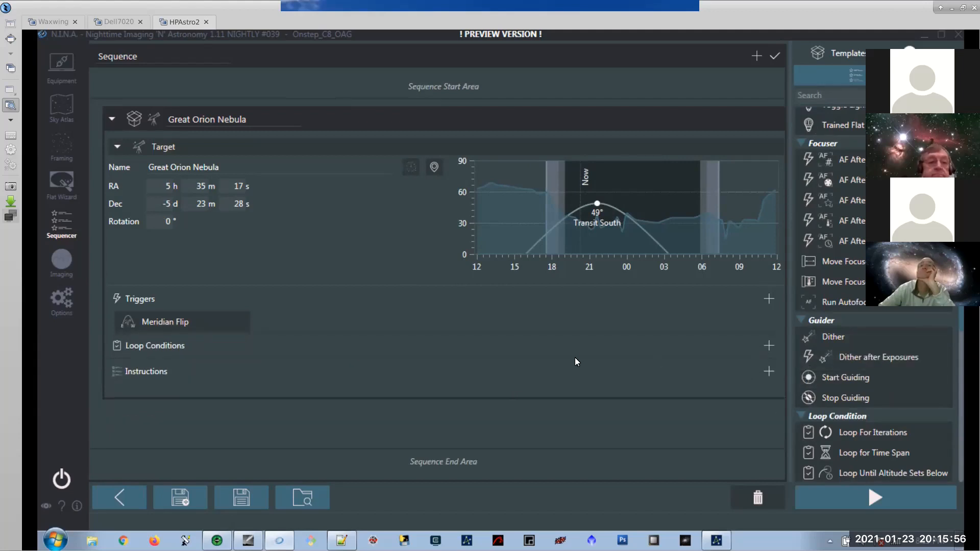
# Add a Loop Until Time condition to the Great Orion Nebula block's loop conditions.
pyautogui.scroll(3, 898, 278)
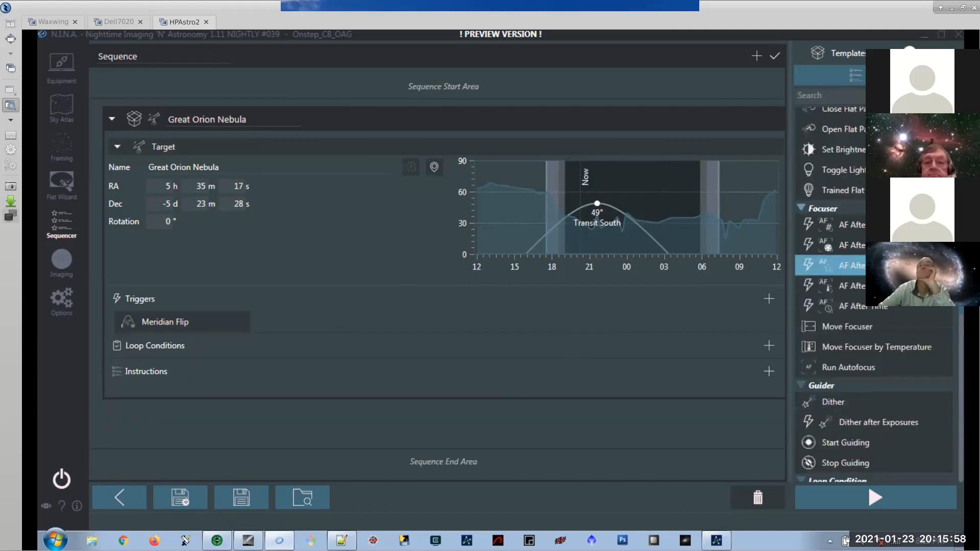
pyautogui.scroll(-5, 857, 275)
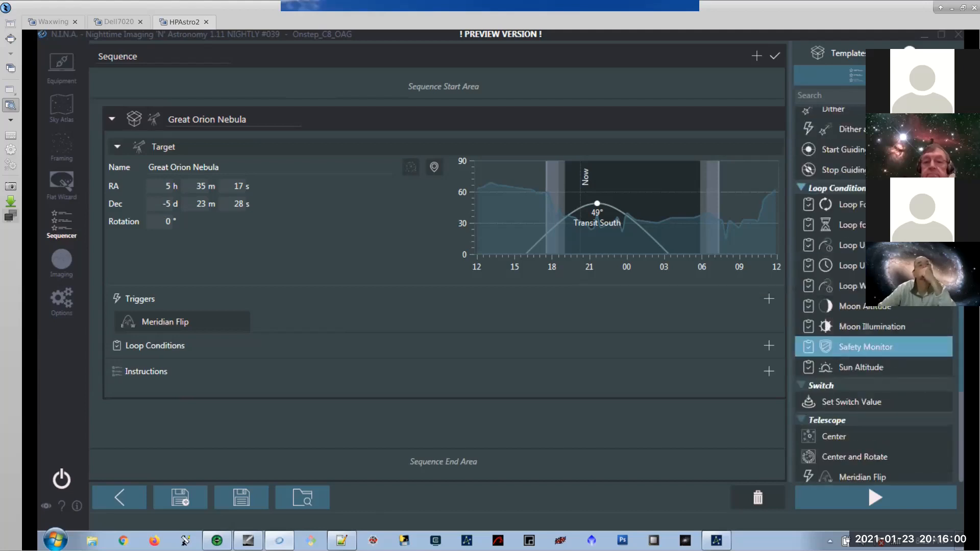
pyautogui.moveTo(859, 267); pyautogui.dragTo(644, 342)
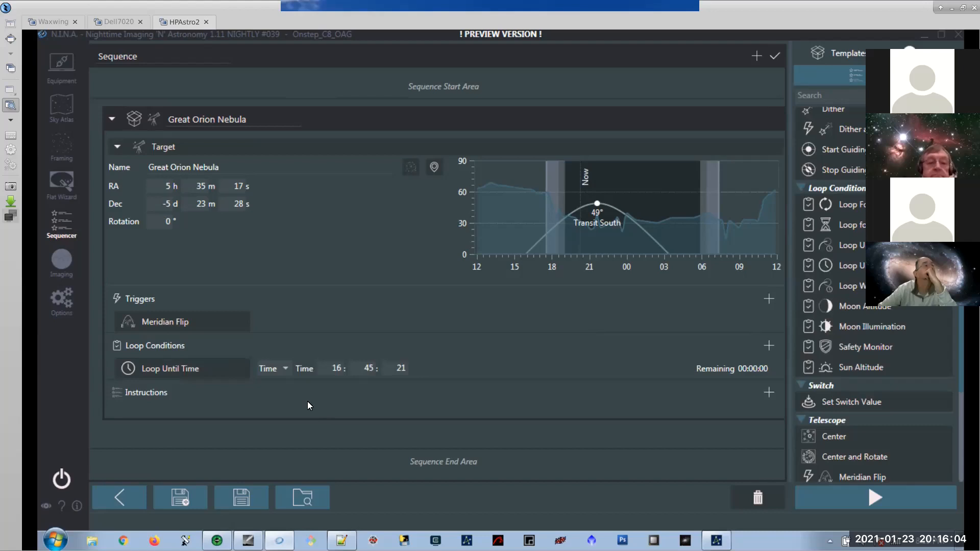
# Base the Loop Until Time condition on Dawn and enter 23 for its hours and 00 for its seconds.
pyautogui.click(285, 367)
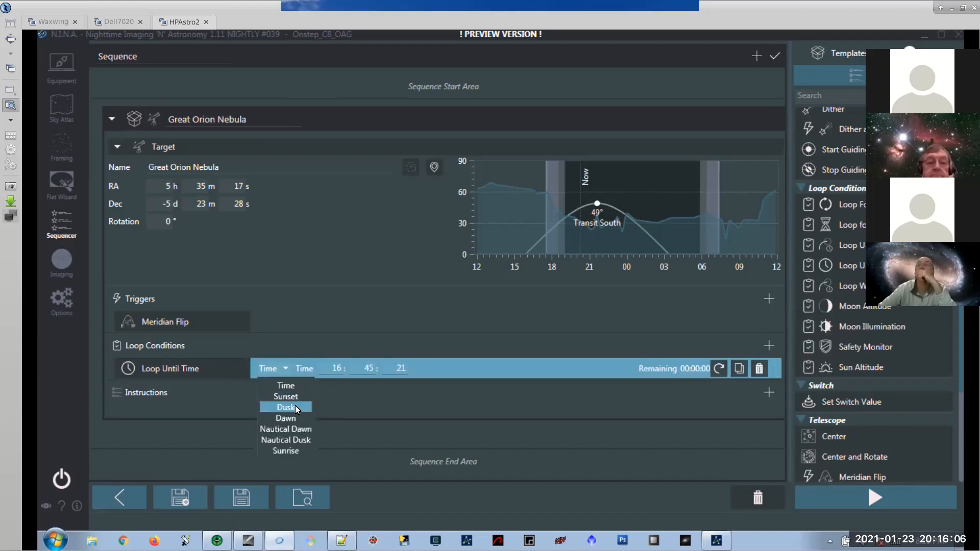
pyautogui.click(290, 416)
pyautogui.doubleClick(338, 369)
pyautogui.write('23')
pyautogui.press('Tab')
pyautogui.press('Tab')
pyautogui.write('00')
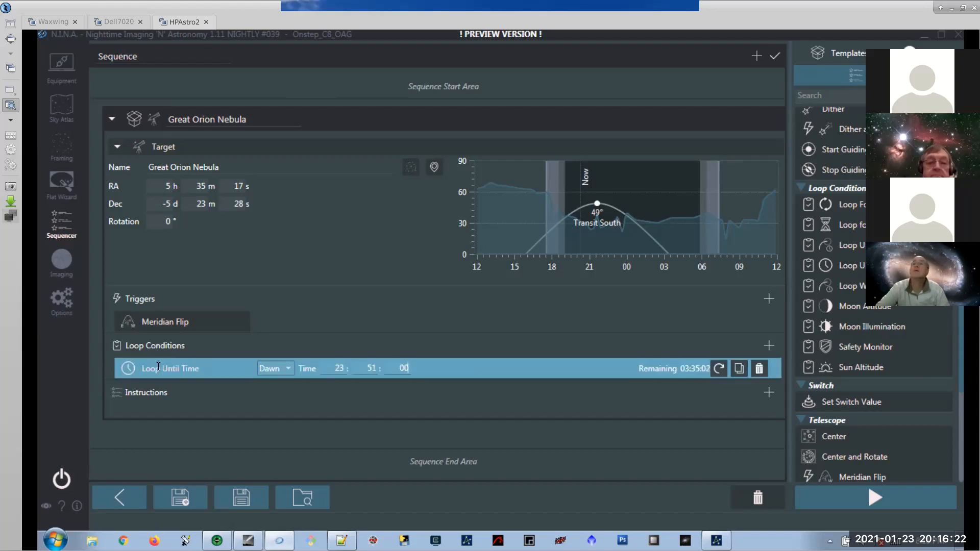
# Switch the Loop Until Time condition to the Time option and set its hour to 23.
pyautogui.click(278, 368)
pyautogui.click(290, 384)
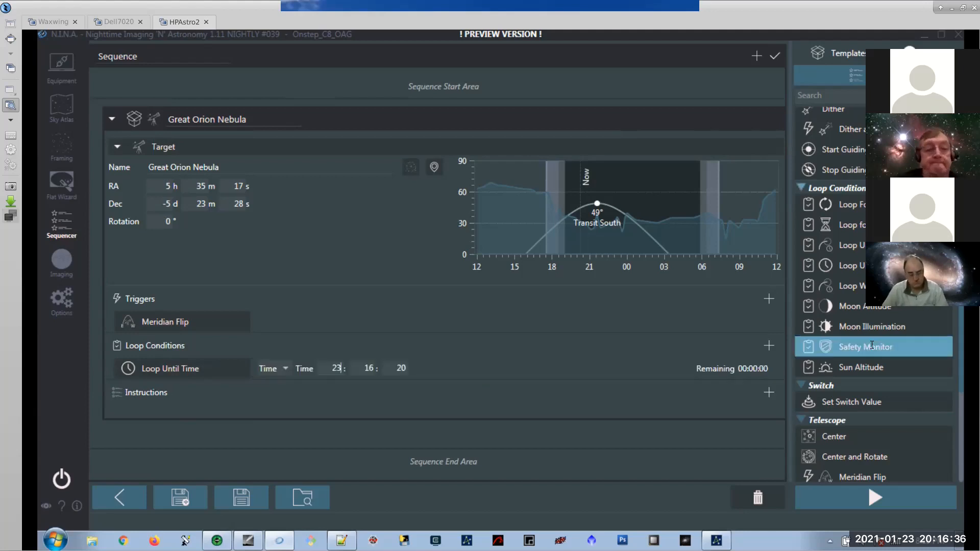
# Find the Take Exposure camera instruction and add it to the Great Orion Nebula block's instructions.
pyautogui.scroll(-4, 901, 357)
pyautogui.scroll(-5, 901, 364)
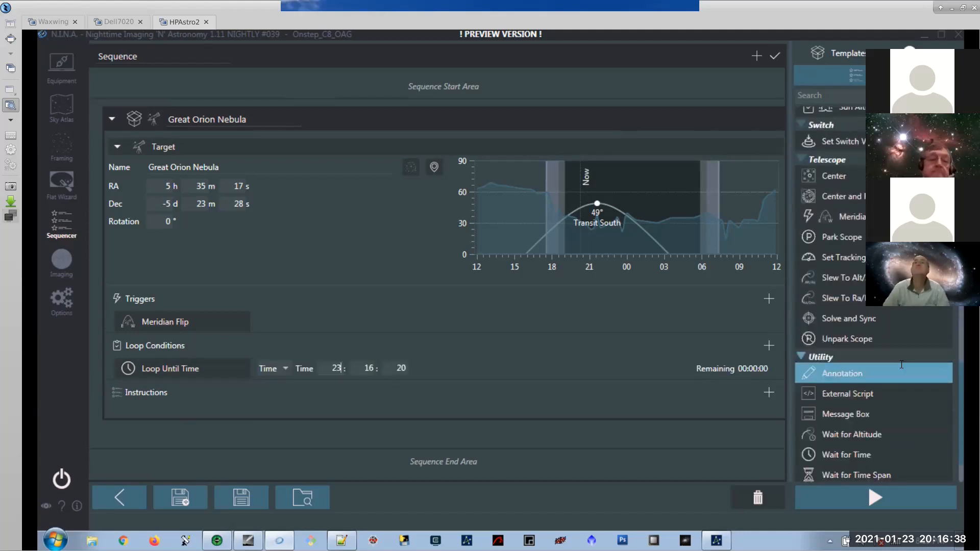
pyautogui.scroll(8, 901, 363)
pyautogui.scroll(9, 901, 364)
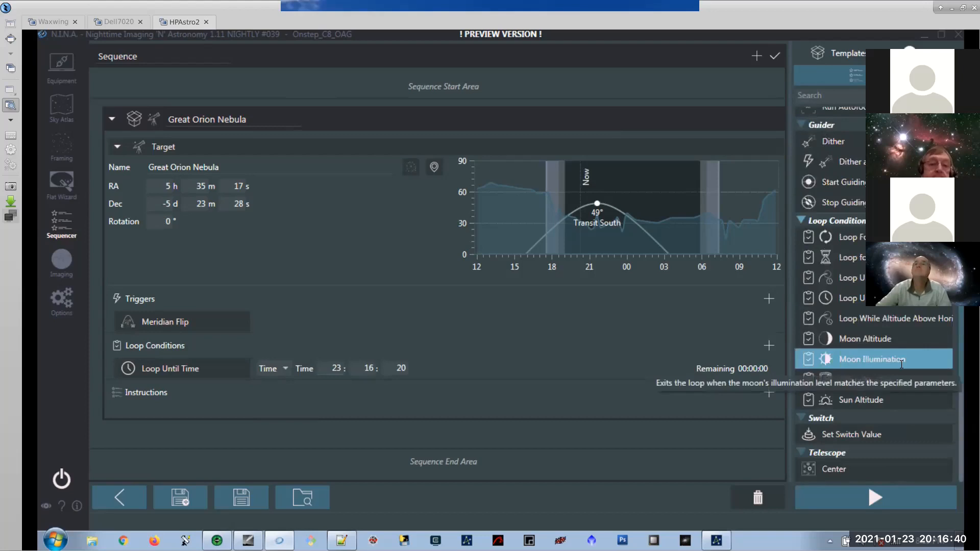
pyautogui.scroll(3, 901, 363)
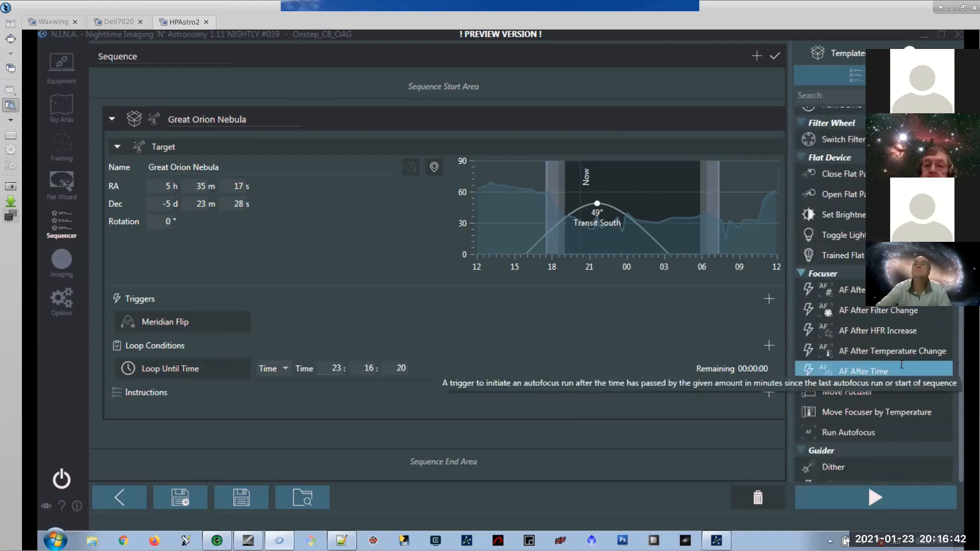
pyautogui.scroll(-7, 901, 364)
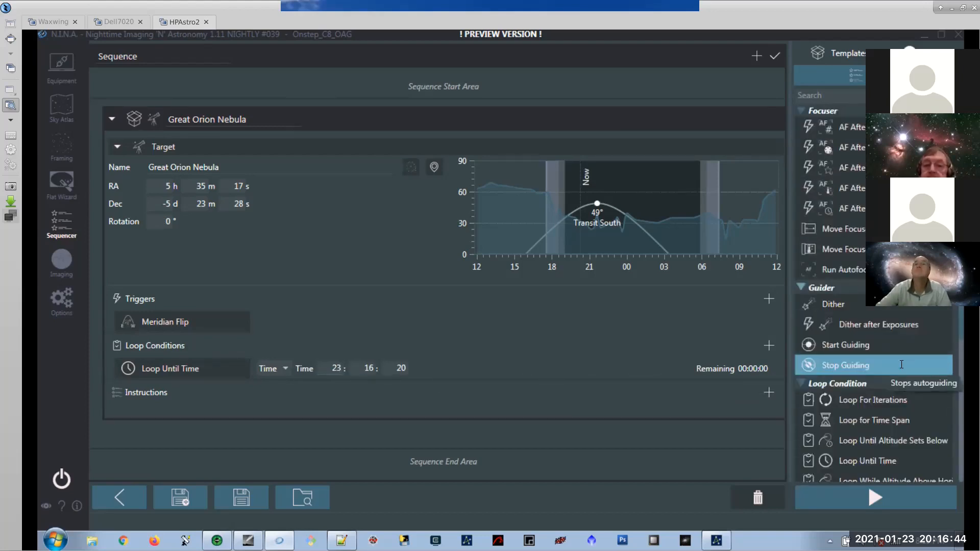
pyautogui.scroll(-17, 901, 364)
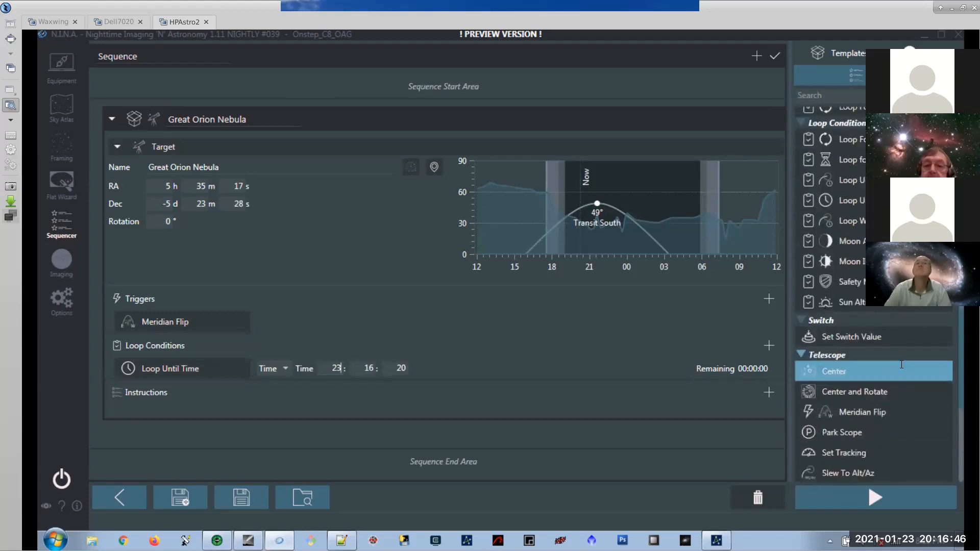
pyautogui.scroll(-6, 901, 364)
pyautogui.scroll(10, 901, 364)
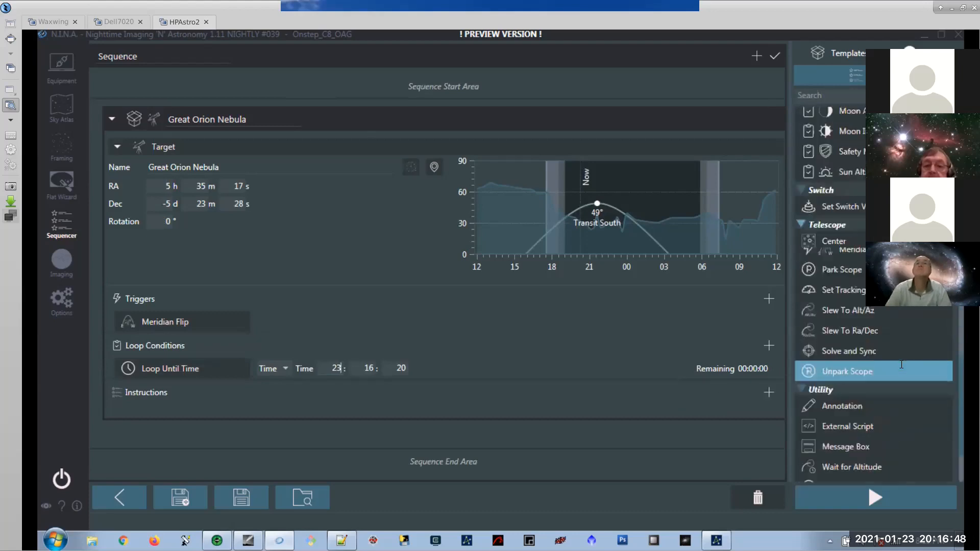
pyautogui.scroll(19, 901, 363)
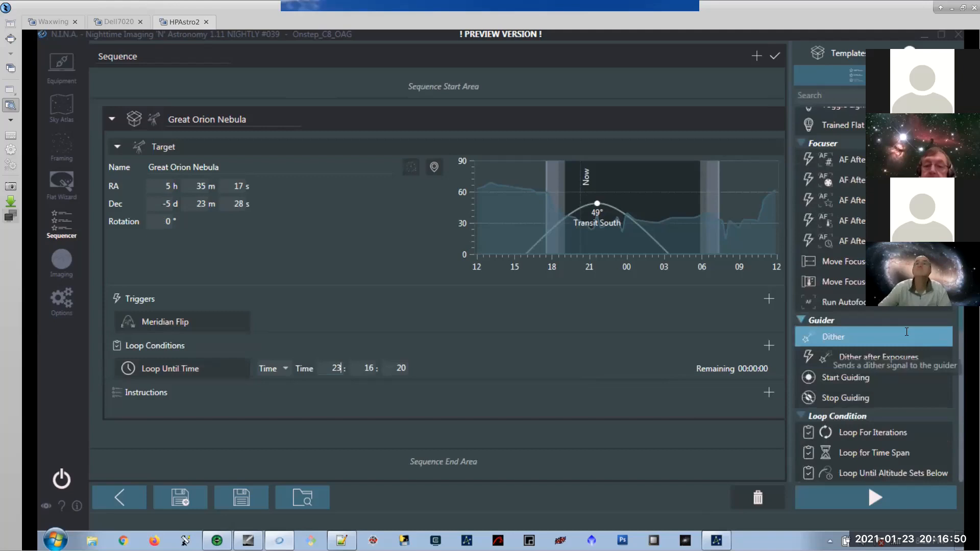
pyautogui.scroll(9, 912, 404)
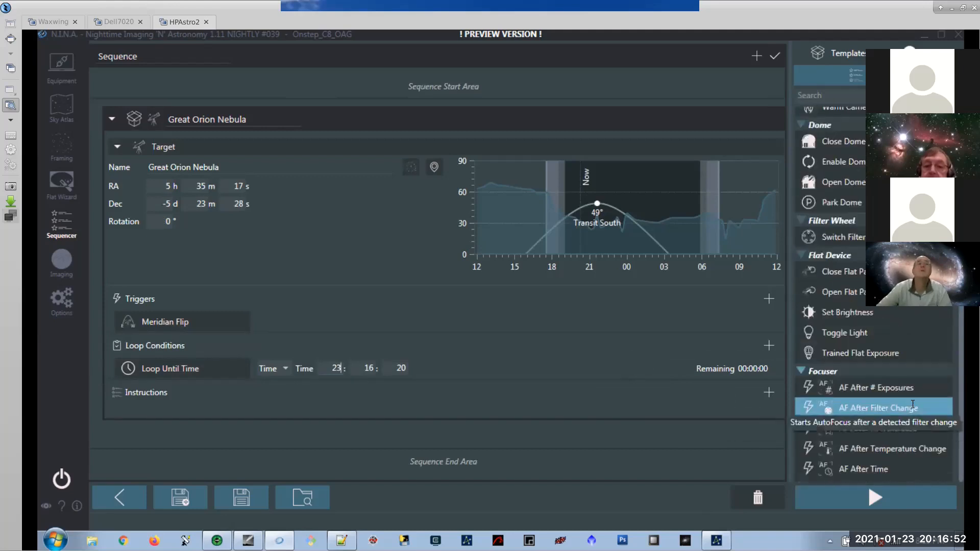
pyautogui.moveTo(868, 131); pyautogui.dragTo(267, 394)
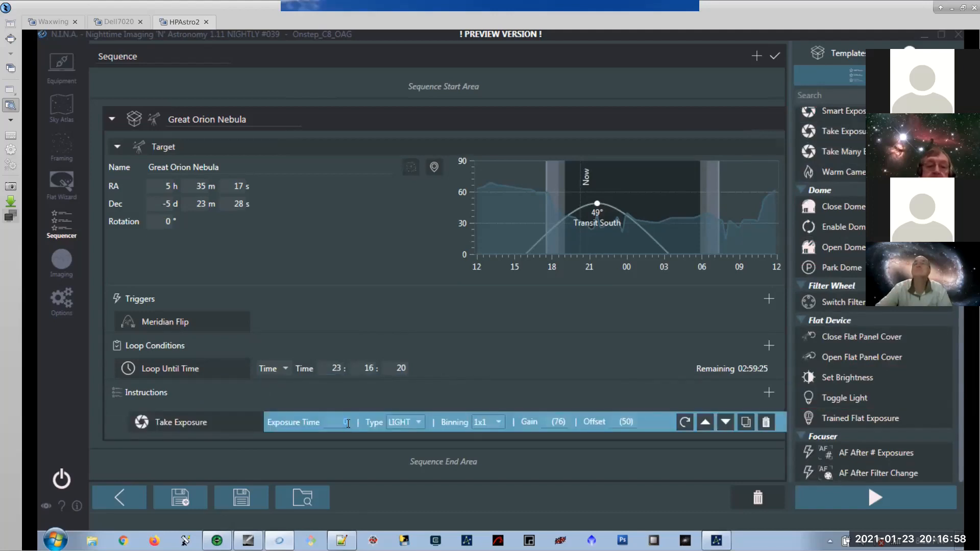
# Set the Take Exposure instruction's exposure time to 30 and add a Wait until above horizon instruction ahead of it.
pyautogui.write('0')
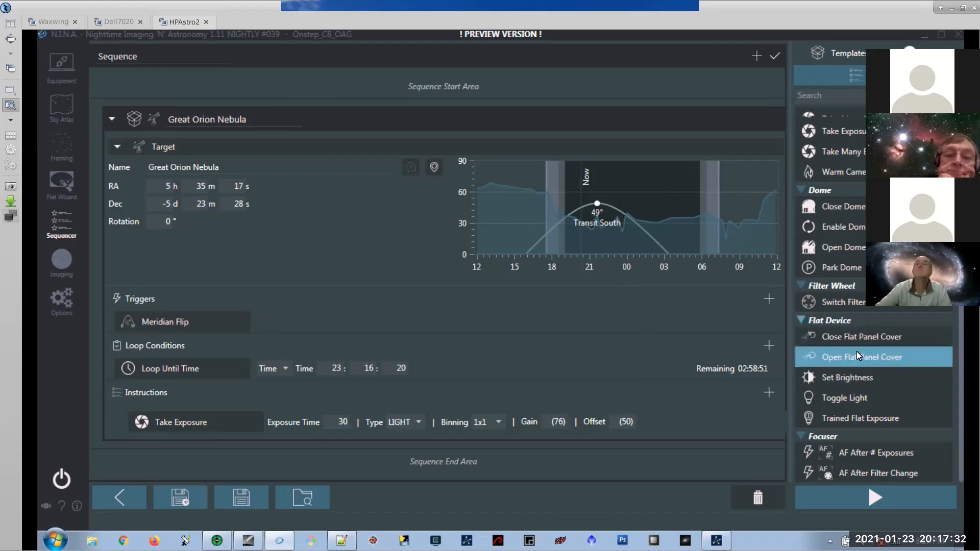
pyautogui.scroll(-6, 856, 352)
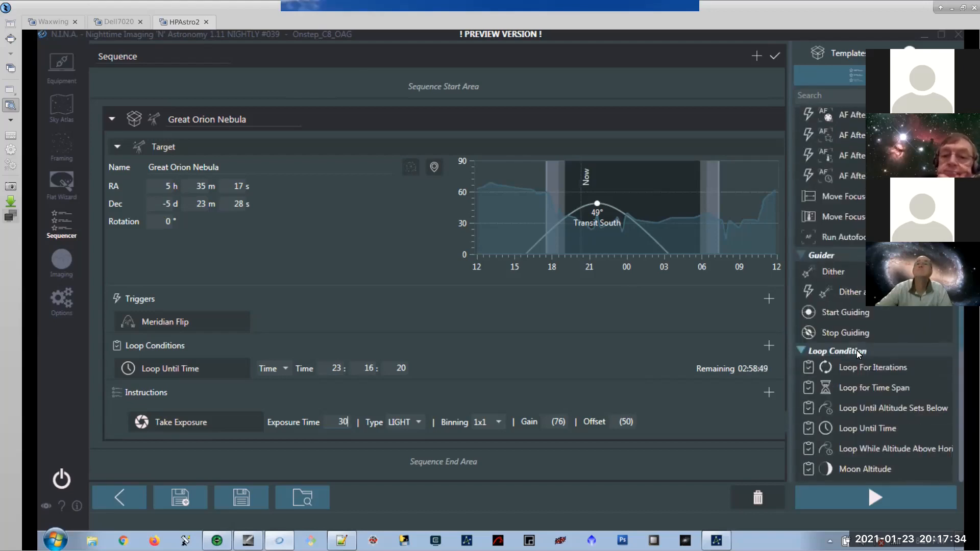
pyautogui.scroll(10, 857, 352)
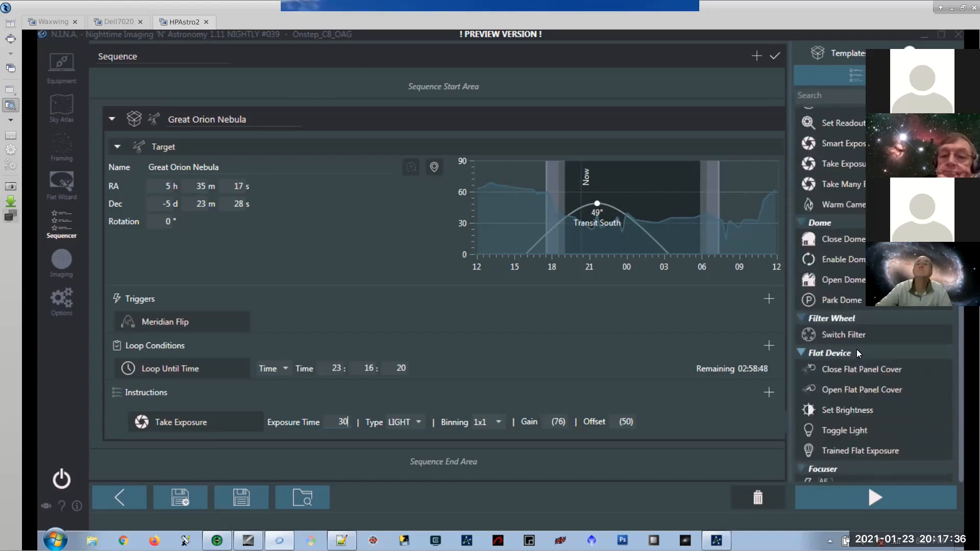
pyautogui.scroll(-8, 856, 351)
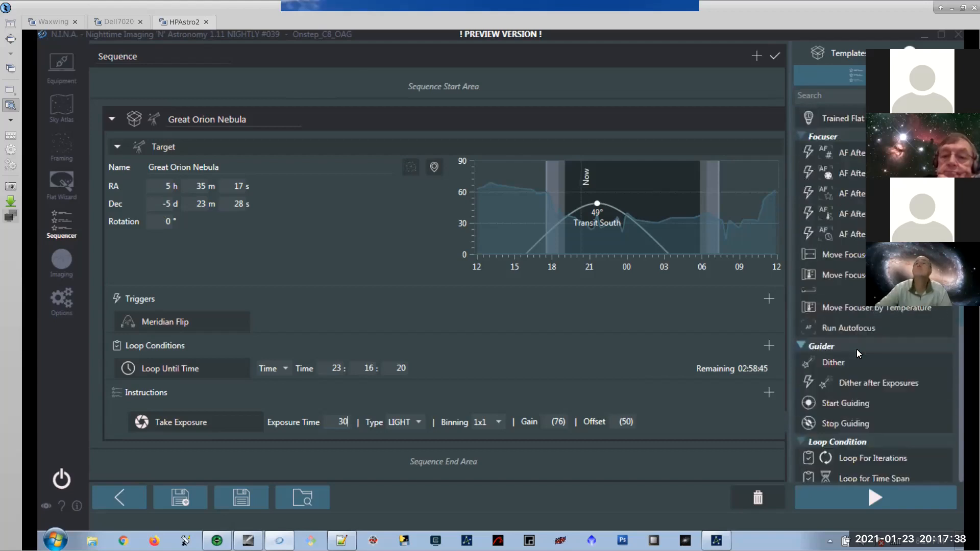
pyautogui.scroll(-8, 856, 349)
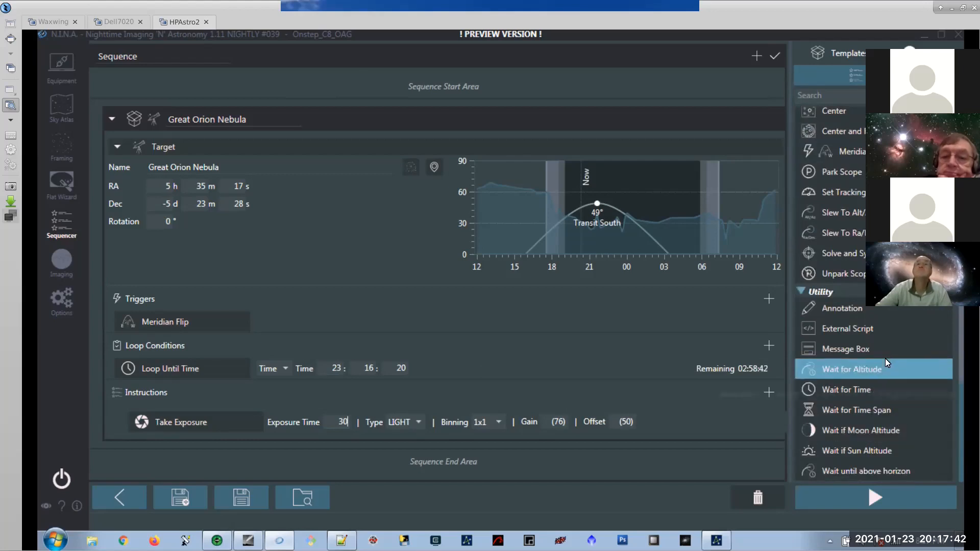
pyautogui.moveTo(870, 472); pyautogui.dragTo(249, 413)
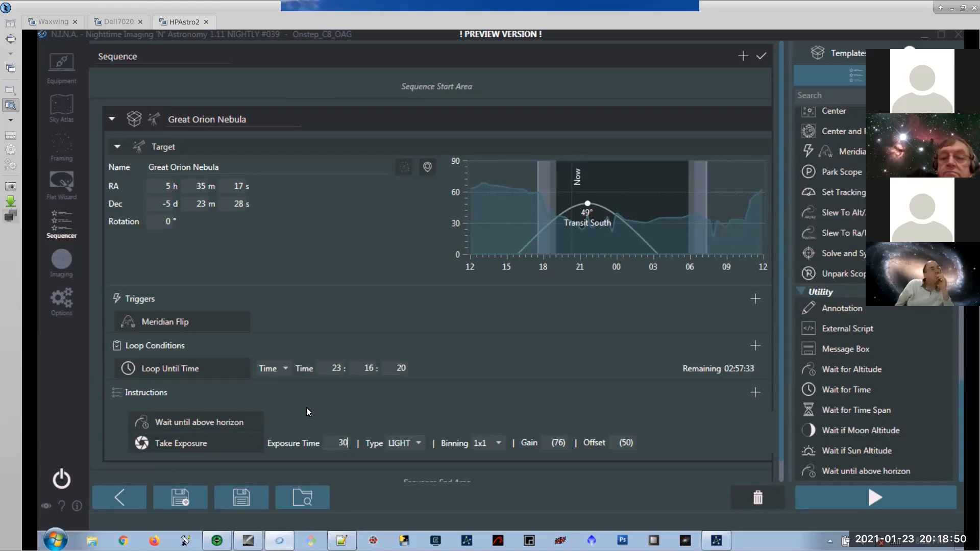
# Insert a Center instruction and a Switch Filter instruction set to R between Wait until above horizon and Take Exposure.
pyautogui.scroll(-1, 307, 406)
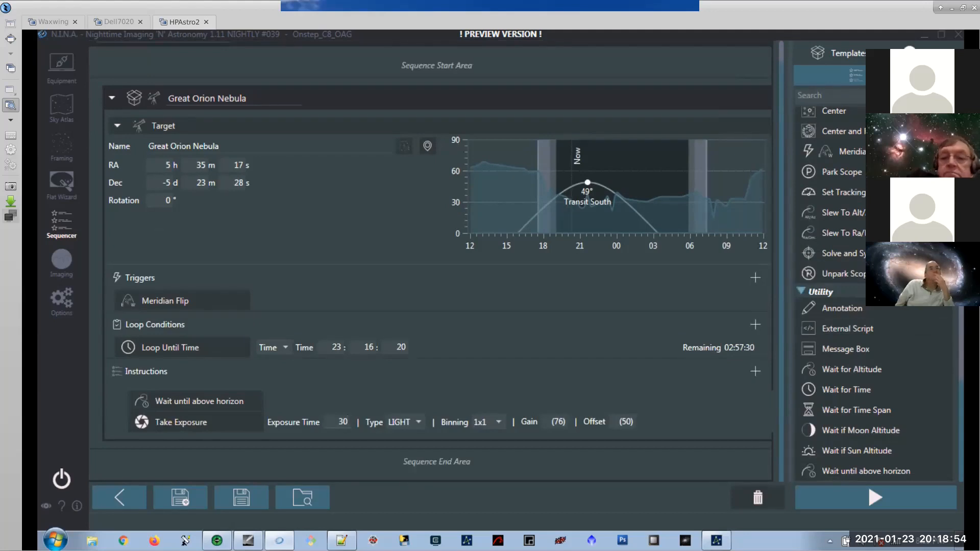
pyautogui.moveTo(829, 112); pyautogui.dragTo(229, 419)
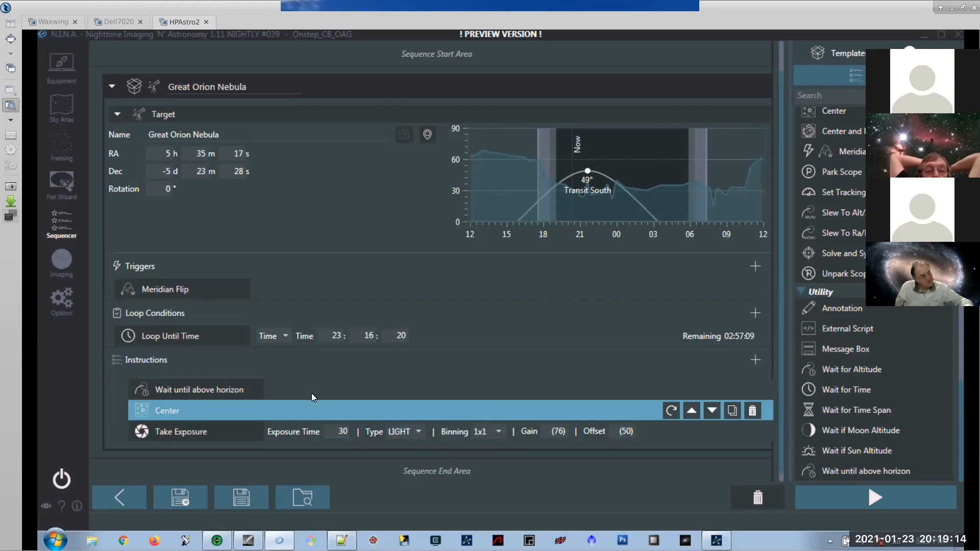
pyautogui.scroll(3, 923, 326)
pyautogui.scroll(5, 837, 261)
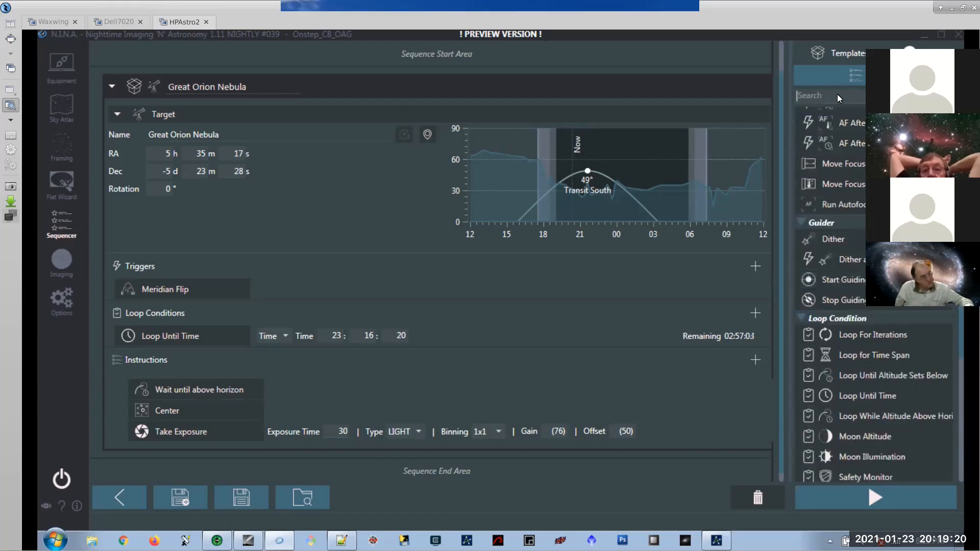
pyautogui.write('fil')
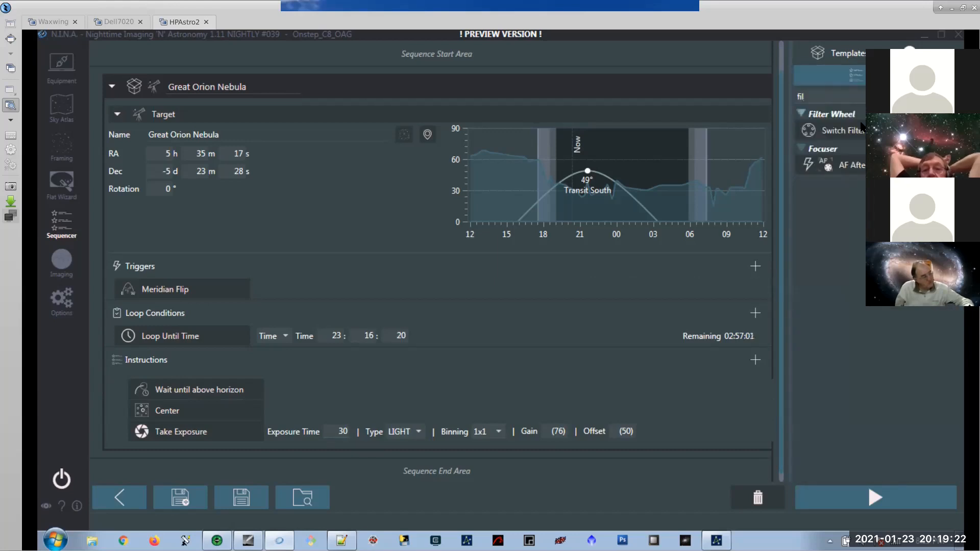
pyautogui.moveTo(844, 132); pyautogui.dragTo(217, 421)
pyautogui.click(333, 434)
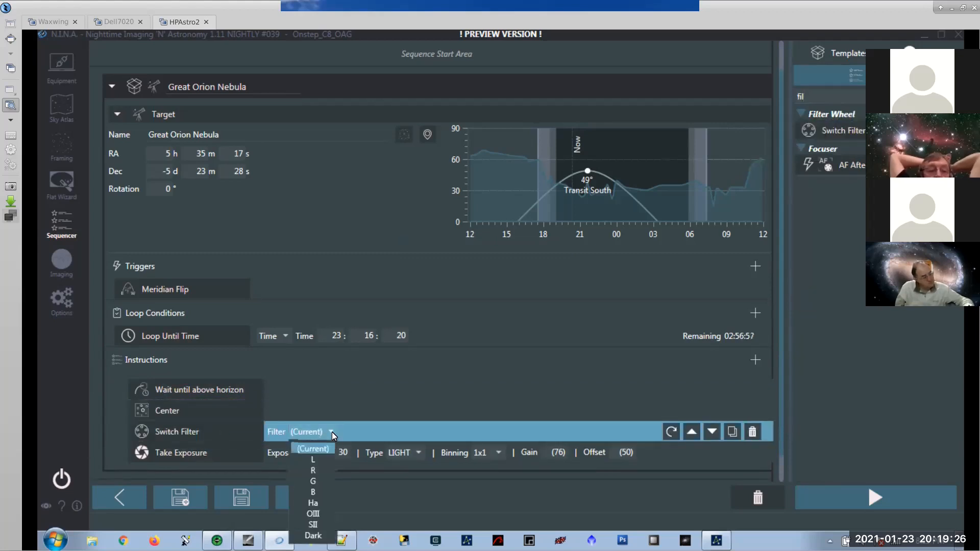
pyautogui.click(322, 483)
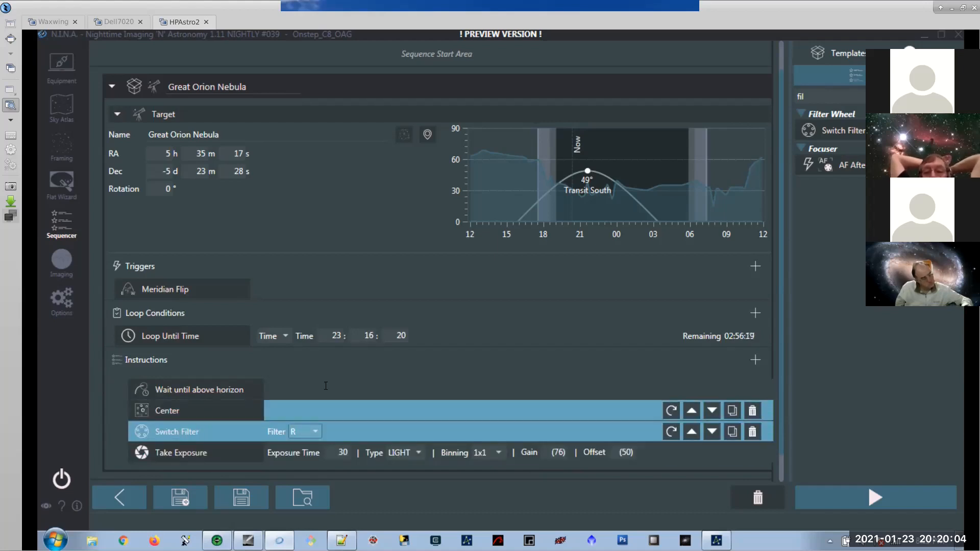
# Clear the instruction search filter and add a Sequential Instruction Set as the first of the Great Orion Nebula block's instructions.
pyautogui.moveTo(807, 97); pyautogui.dragTo(789, 95)
pyautogui.press('BackSpace')
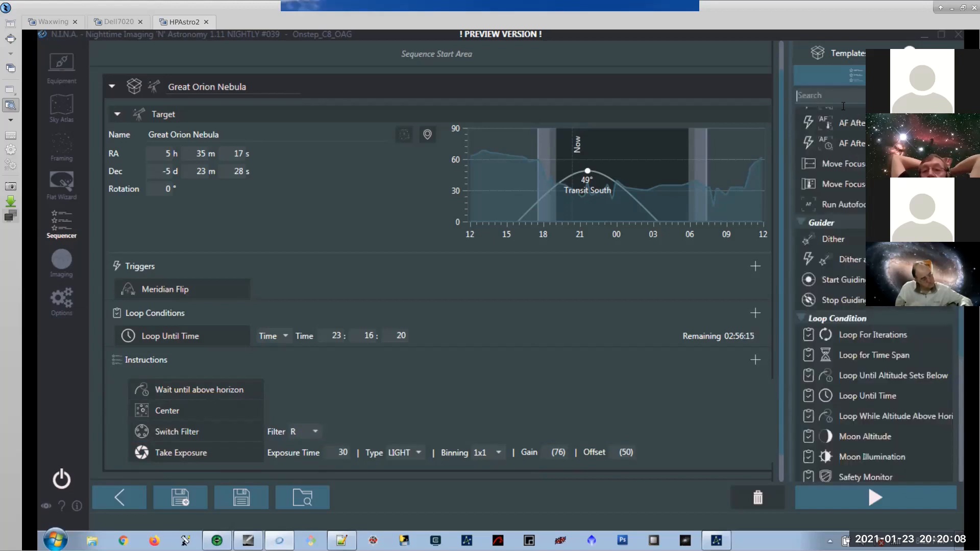
pyautogui.scroll(2, 837, 161)
pyautogui.scroll(5, 861, 182)
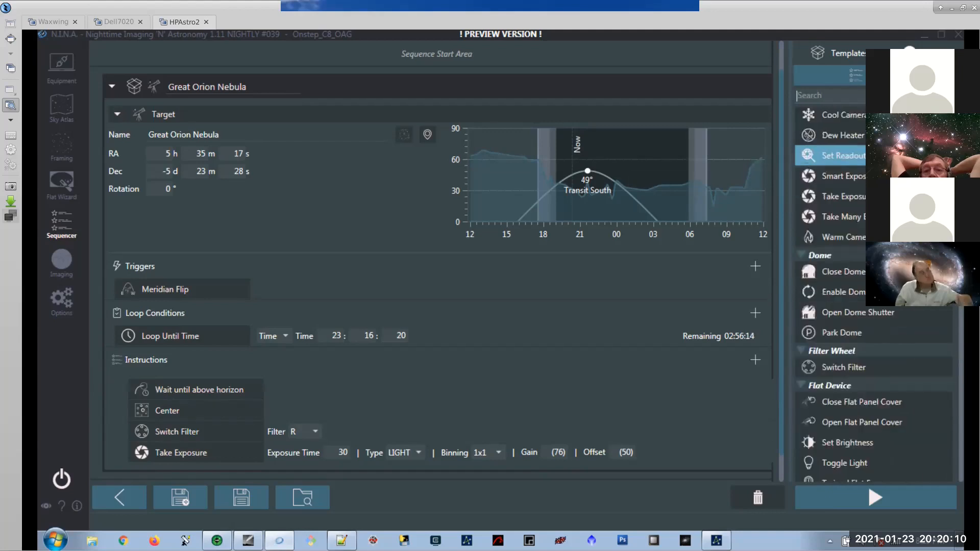
pyautogui.scroll(2, 861, 183)
pyautogui.moveTo(861, 182); pyautogui.dragTo(247, 384)
# Move the Wait until above horizon and Center instructions above the Sequential Instruction Set.
pyautogui.scroll(-3, 374, 353)
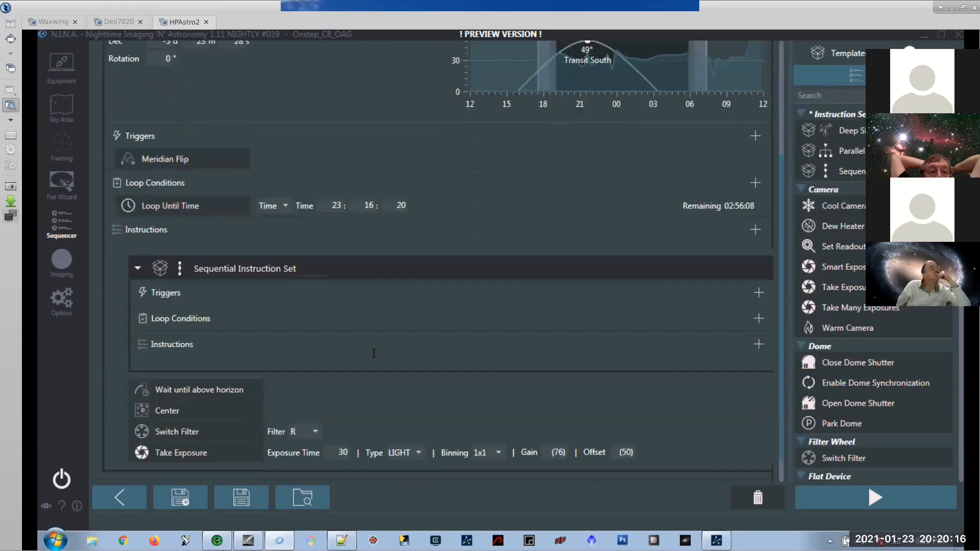
pyautogui.scroll(-1, 374, 353)
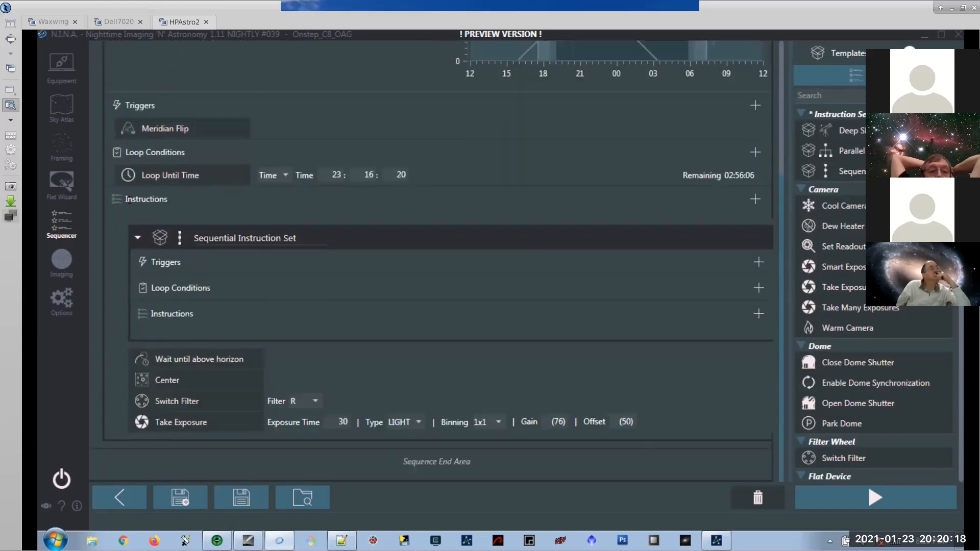
pyautogui.moveTo(181, 347); pyautogui.dragTo(199, 221)
pyautogui.moveTo(176, 378); pyautogui.dragTo(185, 246)
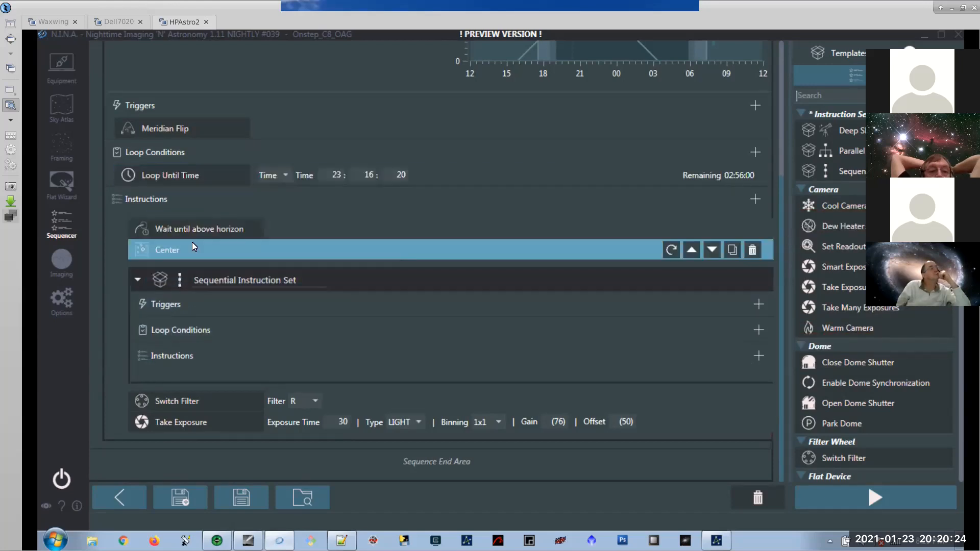
# Move the Loop Until Time condition and Take Exposure into the Sequential Instruction Set, placing Switch Filter above the set after Center.
pyautogui.moveTo(139, 174); pyautogui.dragTo(161, 334)
pyautogui.moveTo(171, 403); pyautogui.dragTo(190, 258)
pyautogui.moveTo(169, 422); pyautogui.dragTo(193, 384)
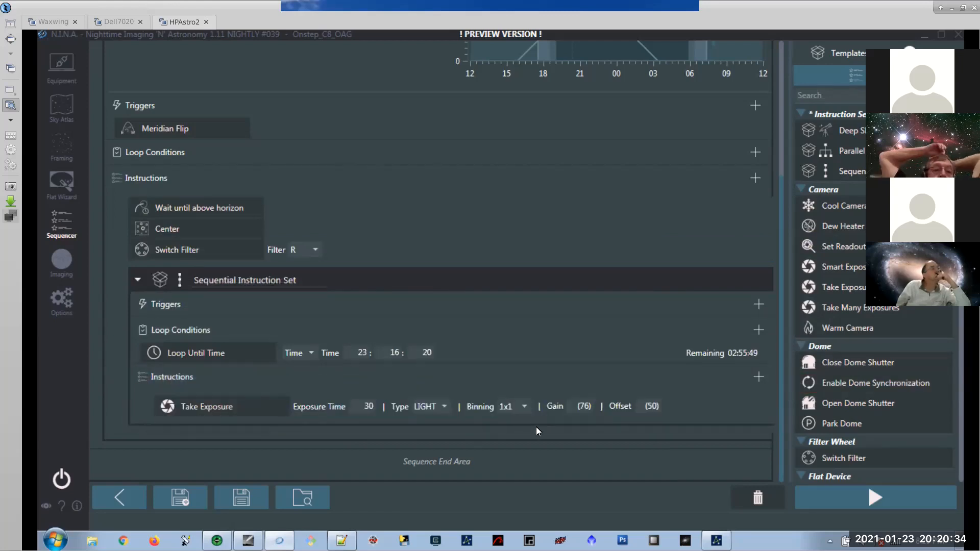
# Delete the Loop Until Time condition and the Take Exposure instruction from the Sequential Instruction Set.
pyautogui.moveTo(482, 255)
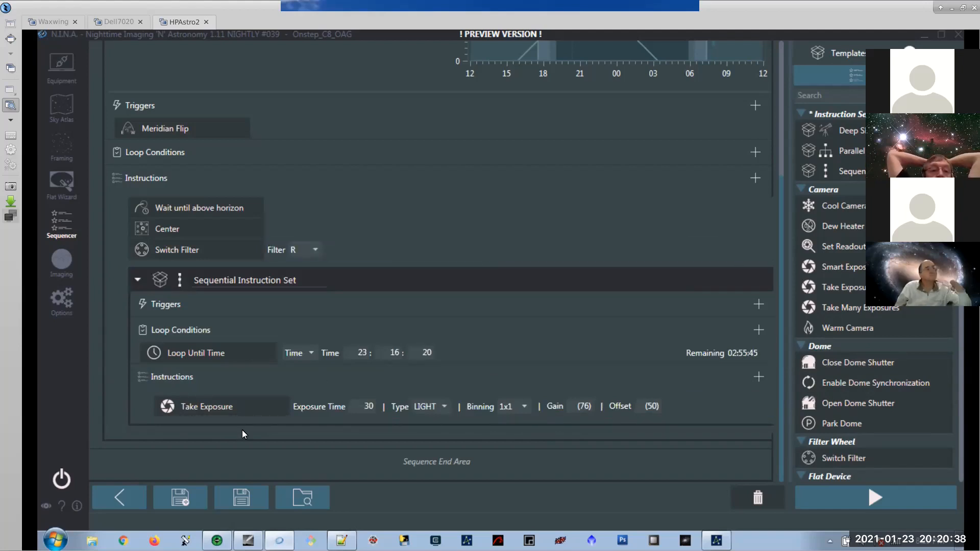
pyautogui.moveTo(217, 408)
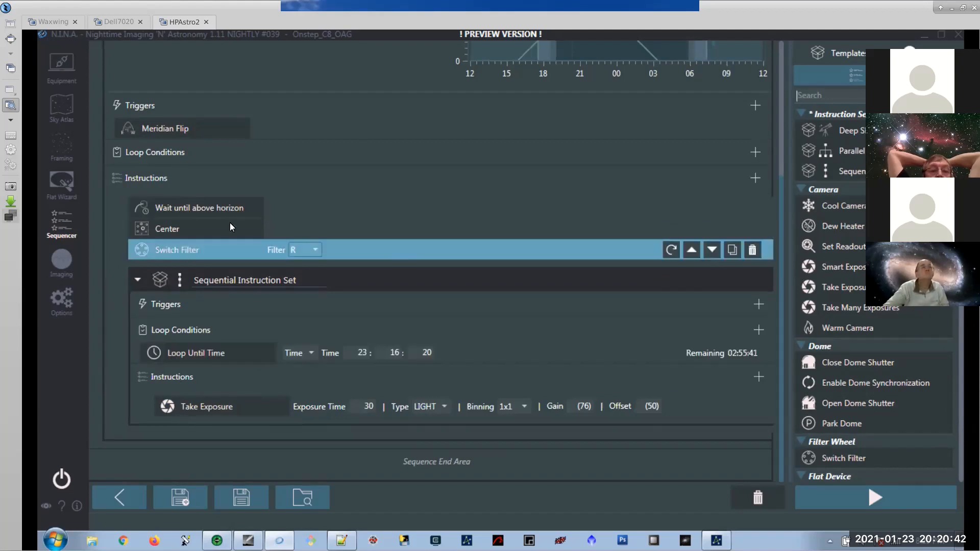
pyautogui.moveTo(204, 131)
pyautogui.scroll(1, 202, 127)
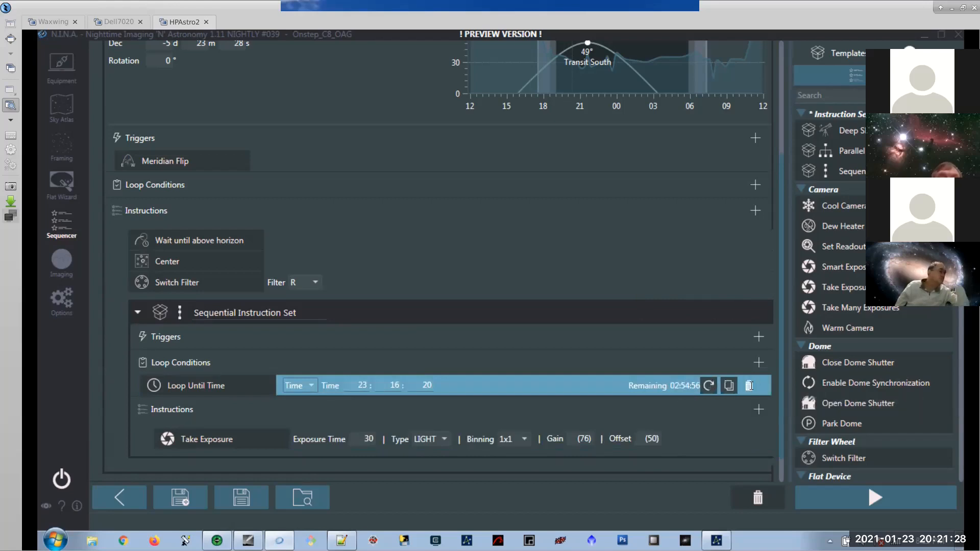
pyautogui.click(748, 385)
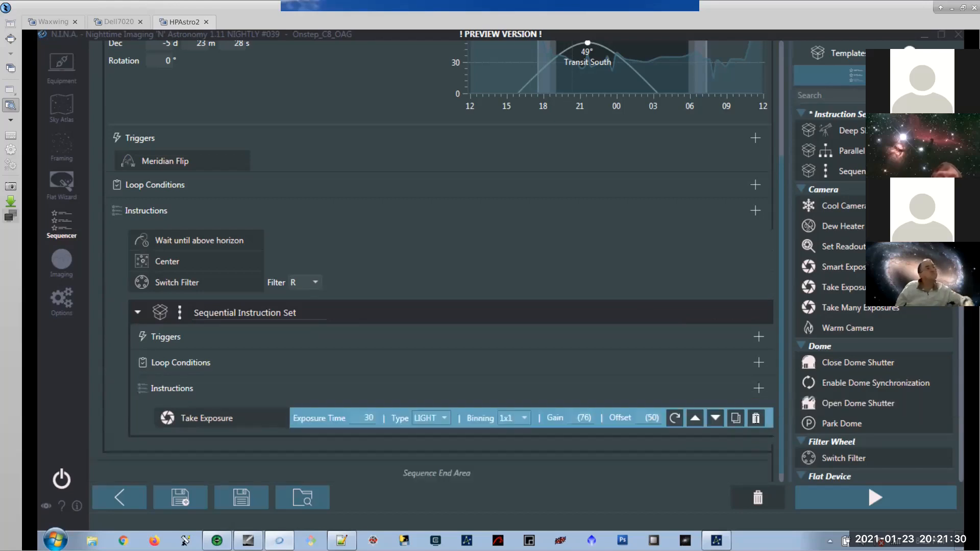
pyautogui.click(756, 417)
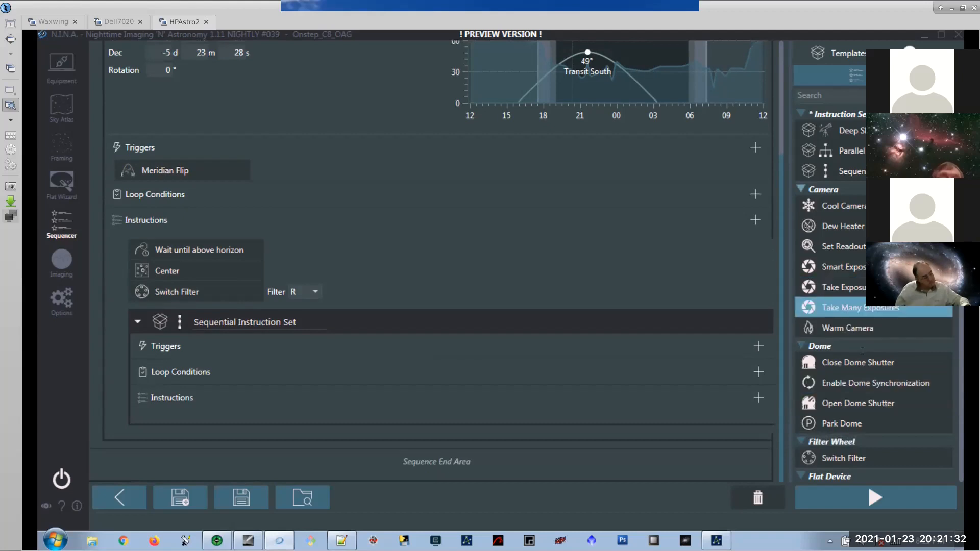
# Add a Smart Exposure instruction to the Sequential Instruction Set's instructions.
pyautogui.scroll(-3, 859, 362)
pyautogui.scroll(3, 858, 370)
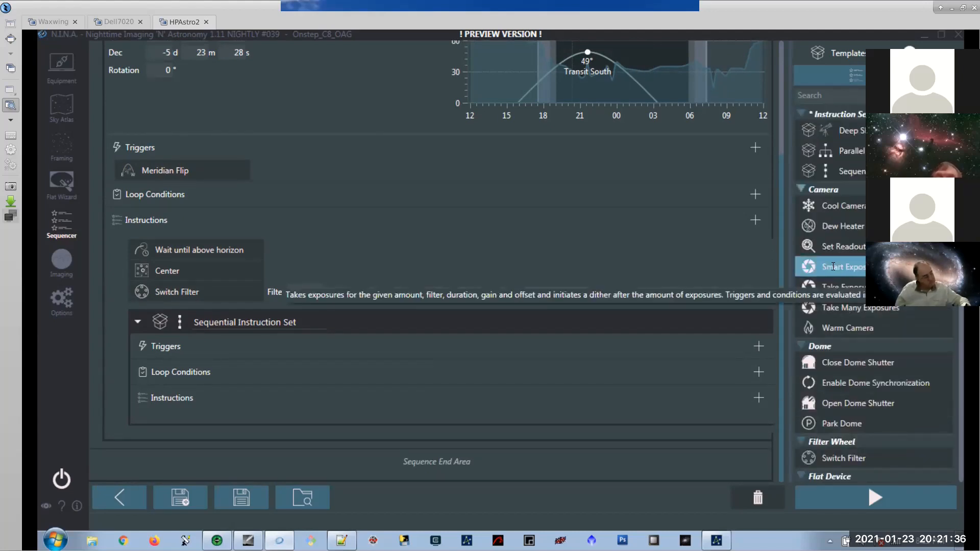
pyautogui.moveTo(843, 266)
pyautogui.mouseDown()
pyautogui.moveTo(367, 422)
pyautogui.moveTo(361, 407)
pyautogui.moveTo(372, 391)
pyautogui.moveTo(492, 397)
pyautogui.mouseUp()
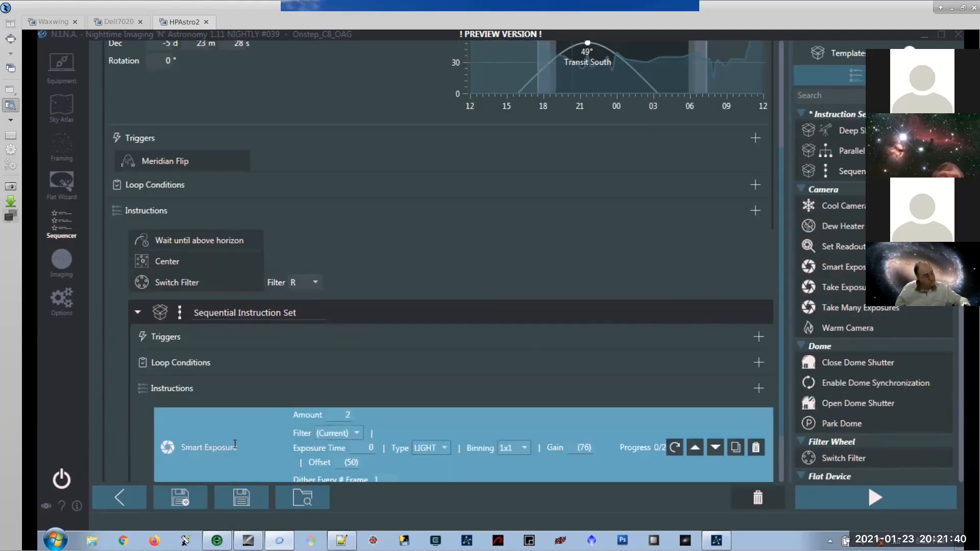
# Configure Smart Exposure with amount 115, filter R, exposure time 15 and dithering every 5 frames.
pyautogui.click(353, 431)
pyautogui.click(359, 461)
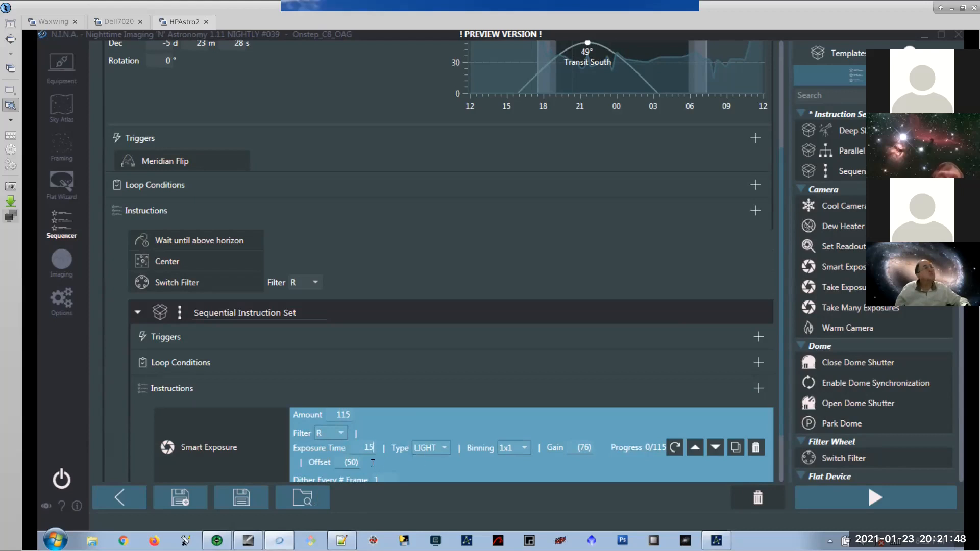
pyautogui.scroll(-3, 371, 449)
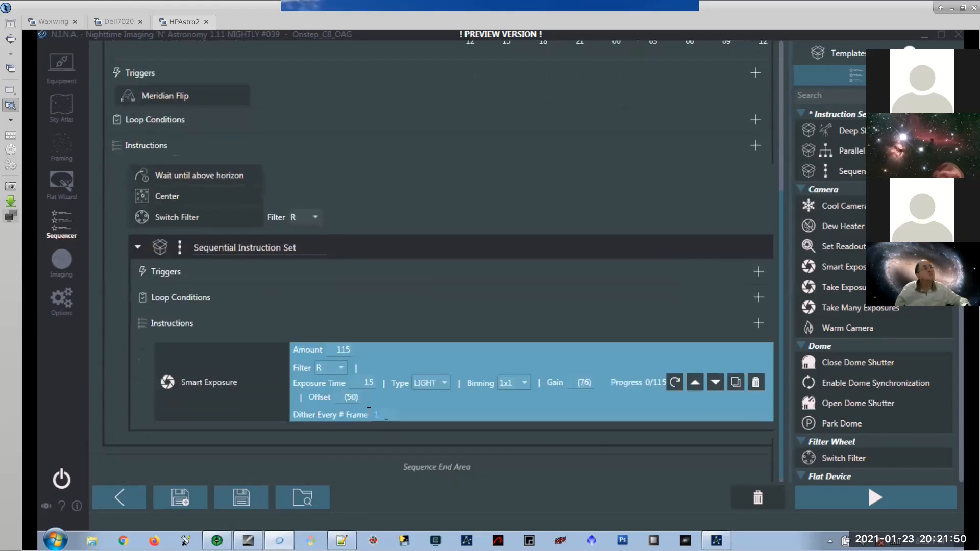
pyautogui.write('5')
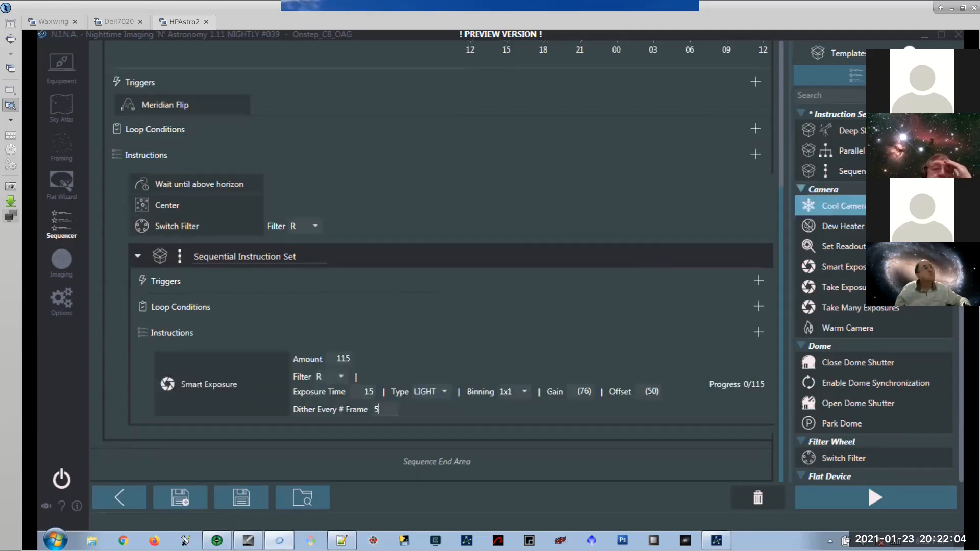
# Find the Loop For Iterations condition and add it to the Sequential Instruction Set's loop conditions.
pyautogui.scroll(-3, 881, 337)
pyautogui.scroll(-5, 881, 338)
pyautogui.scroll(8, 880, 341)
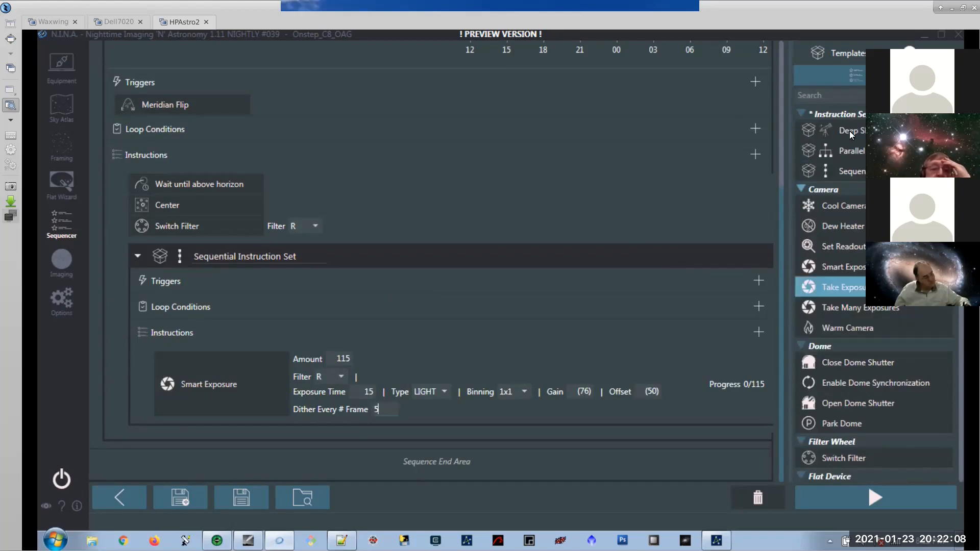
pyautogui.scroll(-10, 837, 286)
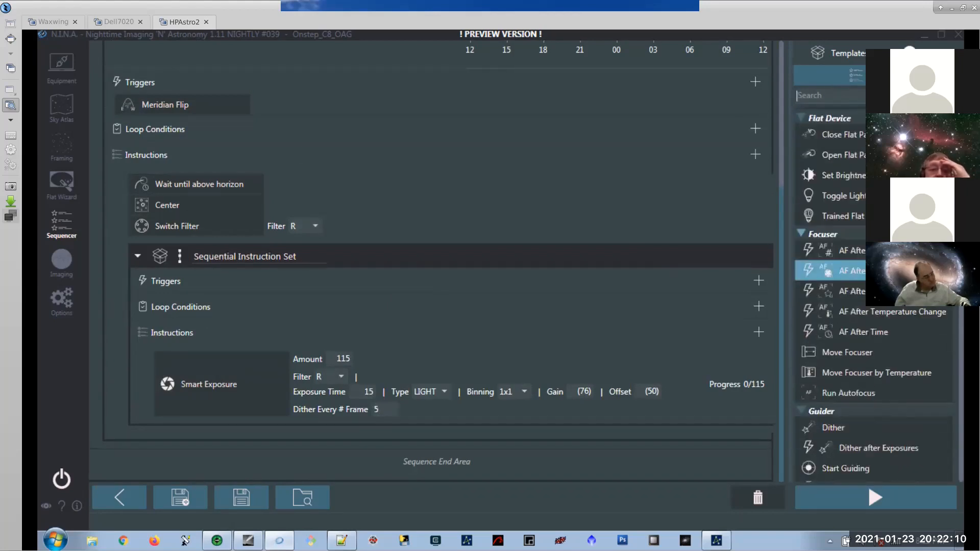
pyautogui.scroll(3, 837, 278)
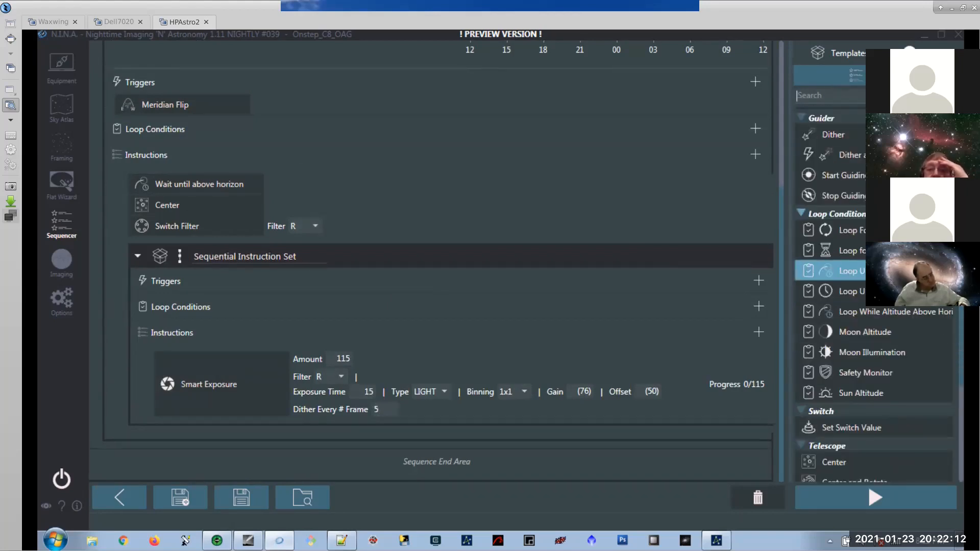
pyautogui.moveTo(876, 231); pyautogui.dragTo(237, 307)
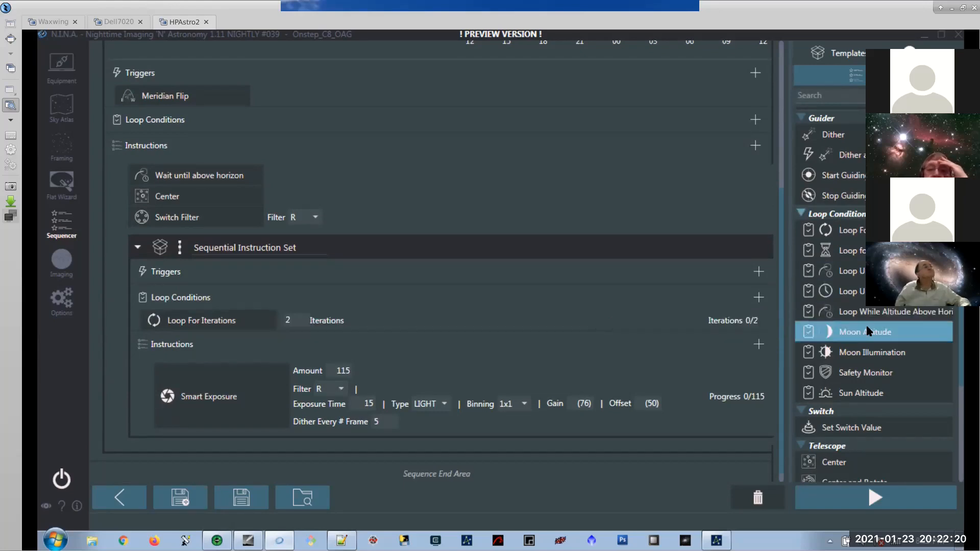
# Add a Loop Until Altitude Sets Below condition of 45° to the Sequential Instruction Set and change the Smart Exposure amount to 15.
pyautogui.scroll(-10, 867, 331)
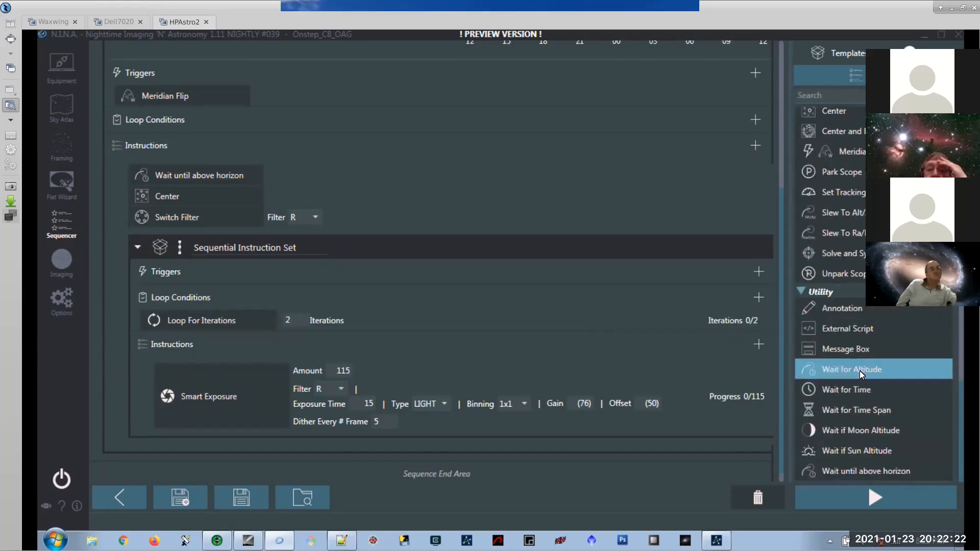
pyautogui.scroll(5, 896, 392)
pyautogui.scroll(1, 893, 391)
pyautogui.moveTo(842, 212); pyautogui.dragTo(713, 302)
pyautogui.click(347, 340)
pyautogui.write('4')
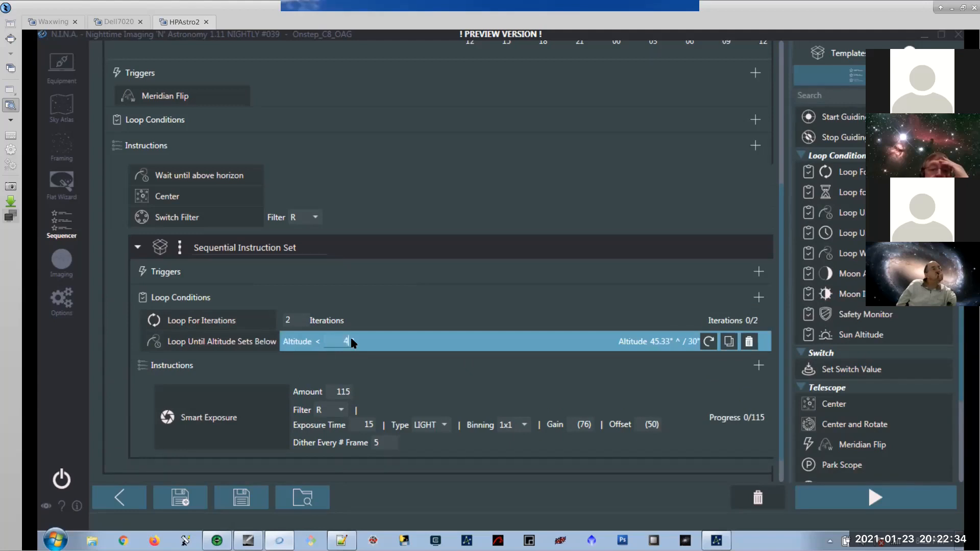
pyautogui.write('55')
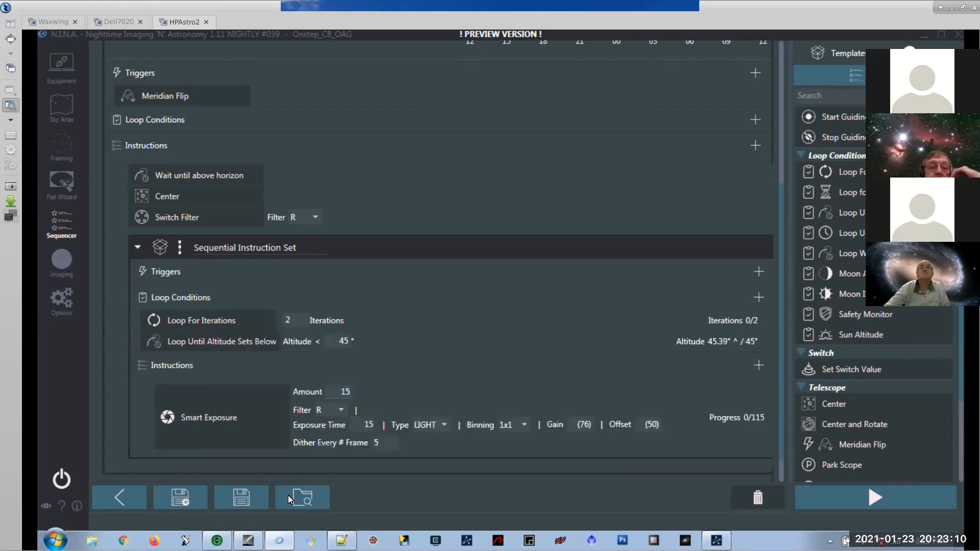
# Add Park Scope and Warm Camera instructions to the Sequence End Area.
pyautogui.scroll(-1, 267, 469)
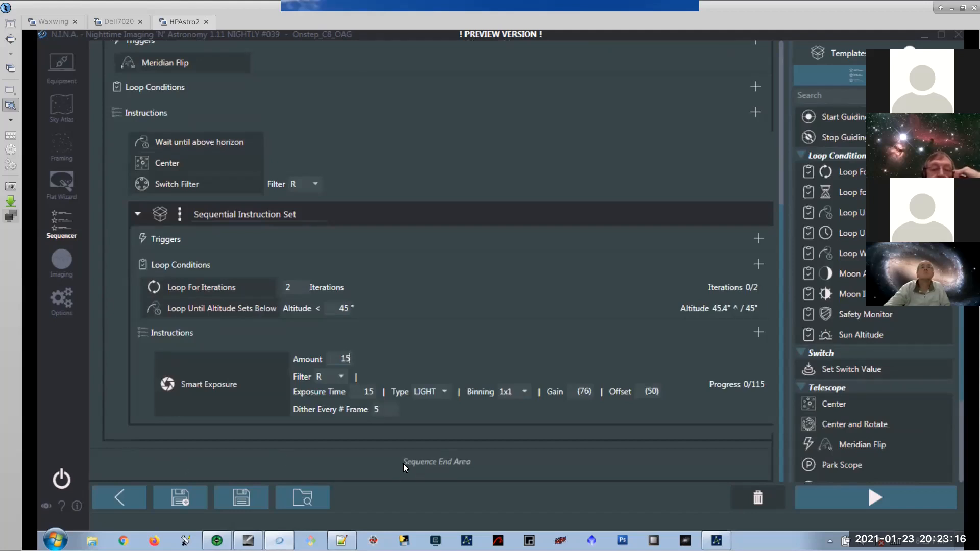
pyautogui.scroll(-5, 904, 421)
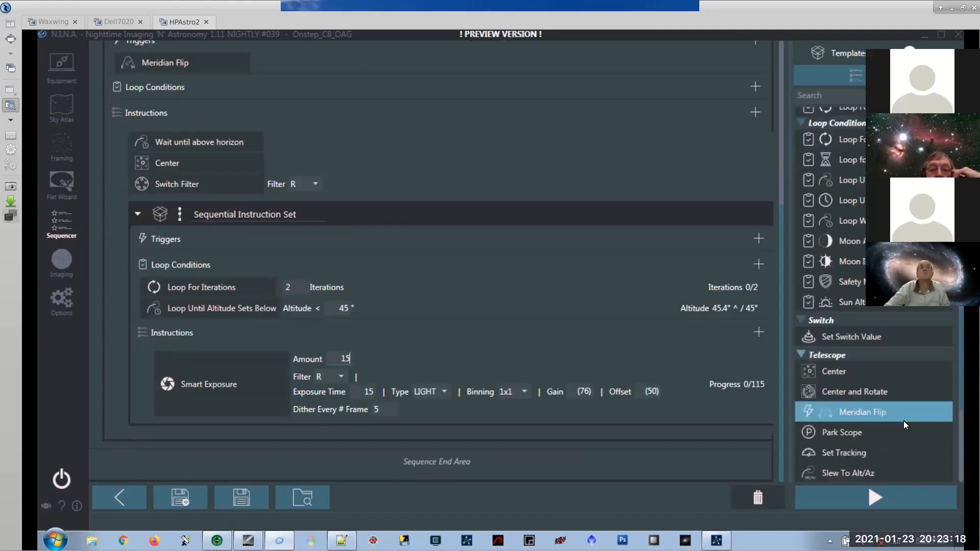
pyautogui.scroll(4, 842, 276)
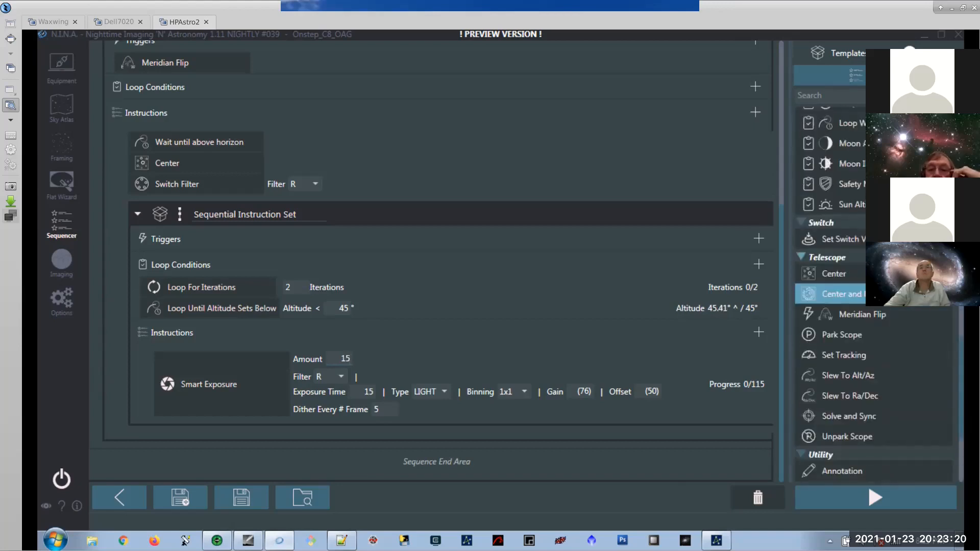
pyautogui.moveTo(829, 336); pyautogui.dragTo(399, 460)
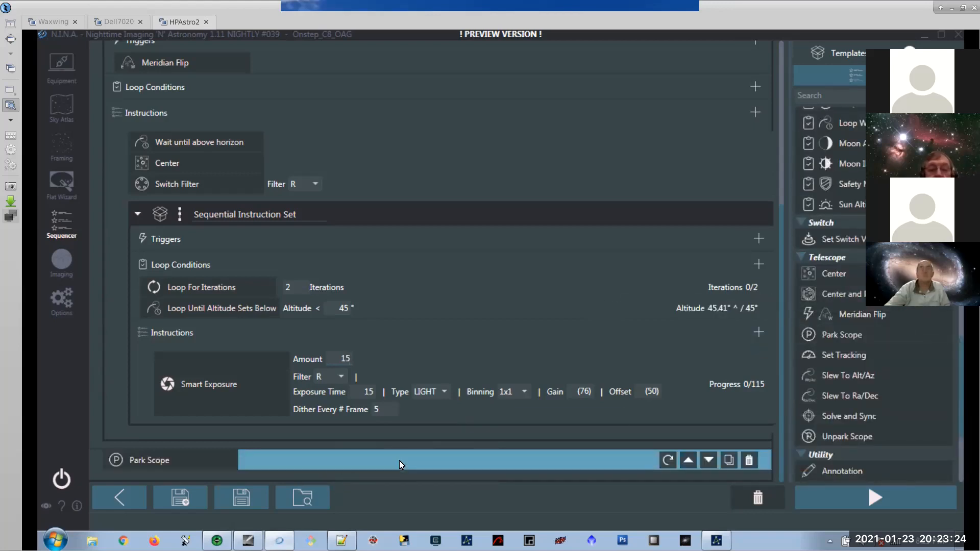
pyautogui.scroll(15, 919, 331)
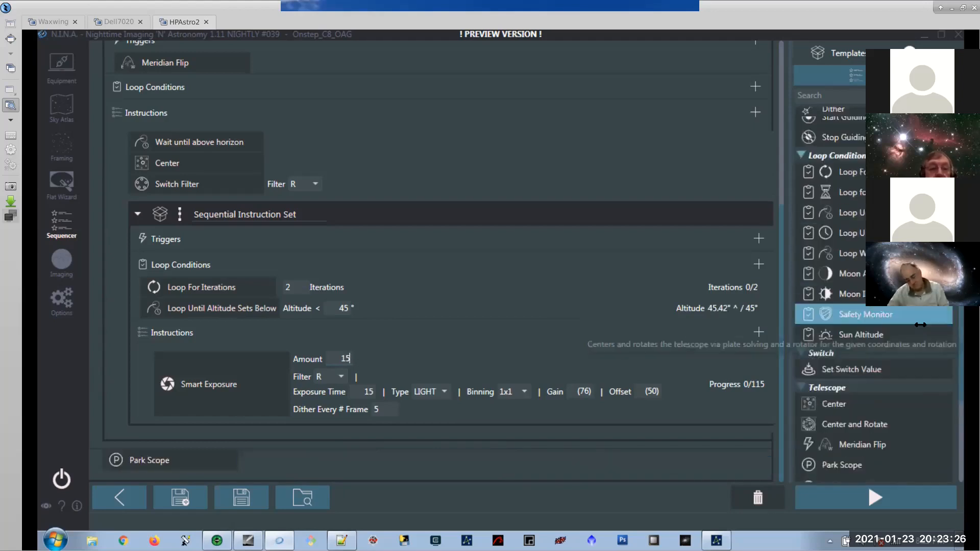
pyautogui.scroll(1, 920, 324)
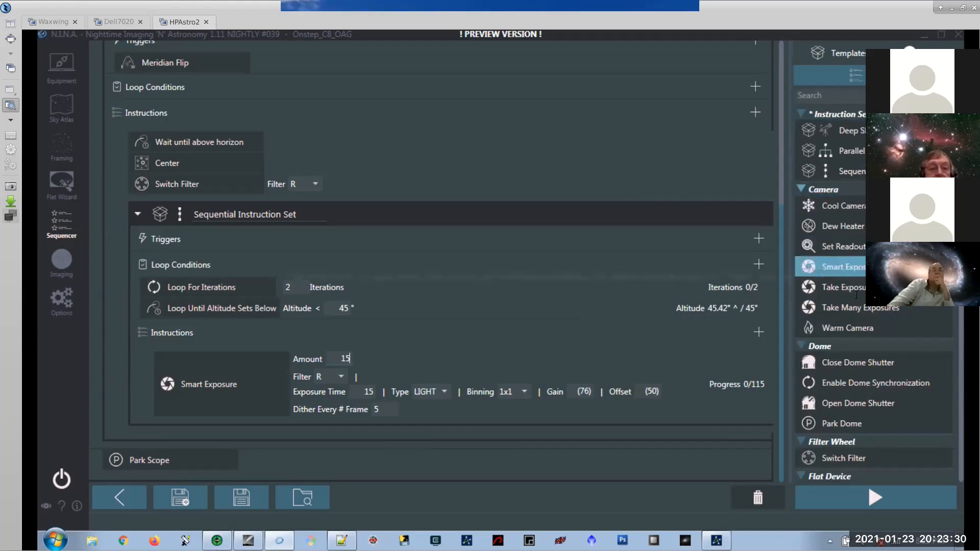
pyautogui.moveTo(847, 327)
pyautogui.mouseDown()
pyautogui.moveTo(740, 462)
pyautogui.moveTo(301, 471)
pyautogui.mouseUp()
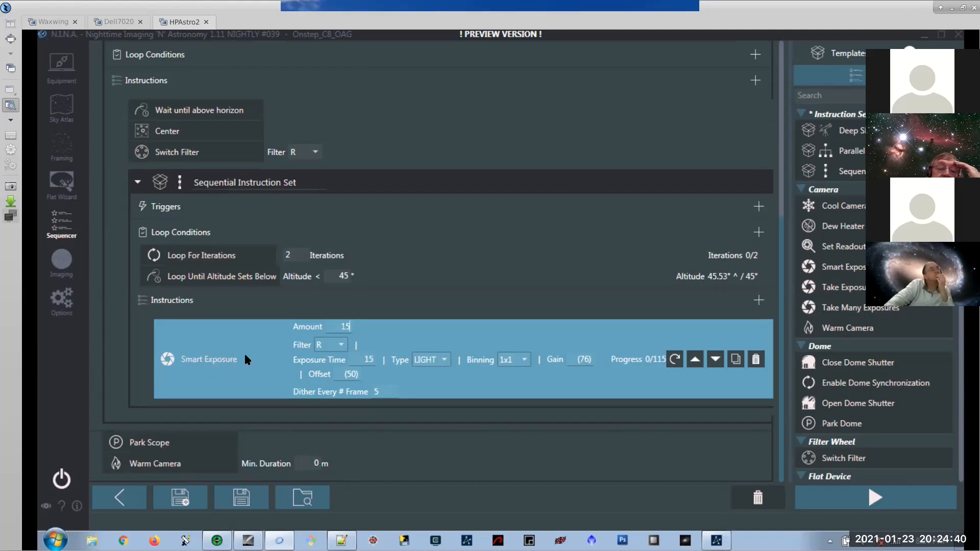
# Replace the Smart Exposure in the Sequential Instruction Set with a Take Exposure instruction.
pyautogui.scroll(1, 185, 287)
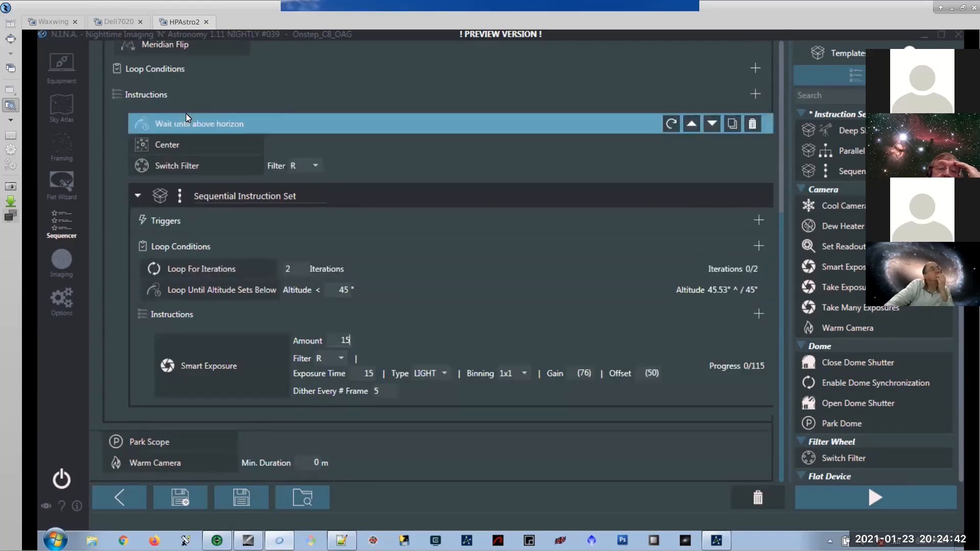
pyautogui.scroll(-1, 219, 368)
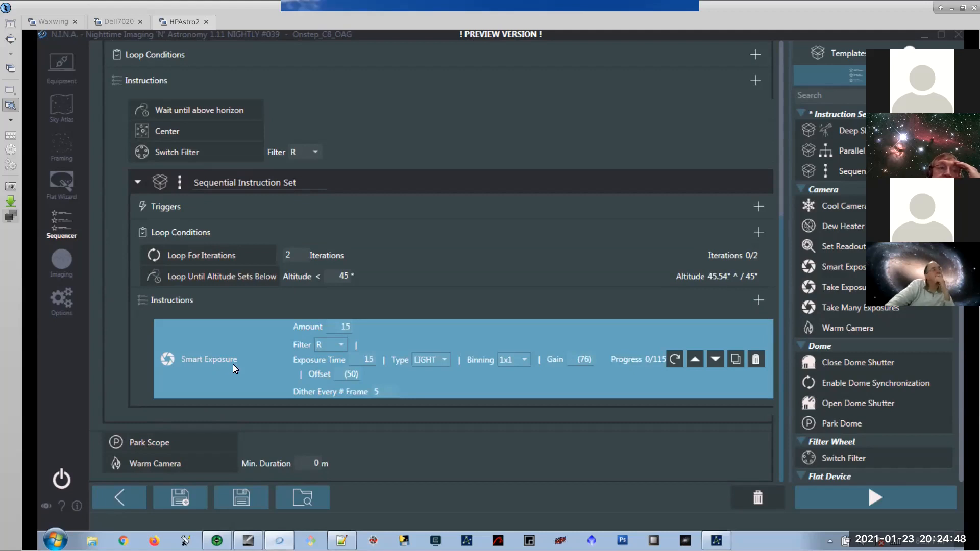
pyautogui.click(754, 360)
pyautogui.moveTo(842, 287); pyautogui.dragTo(431, 396)
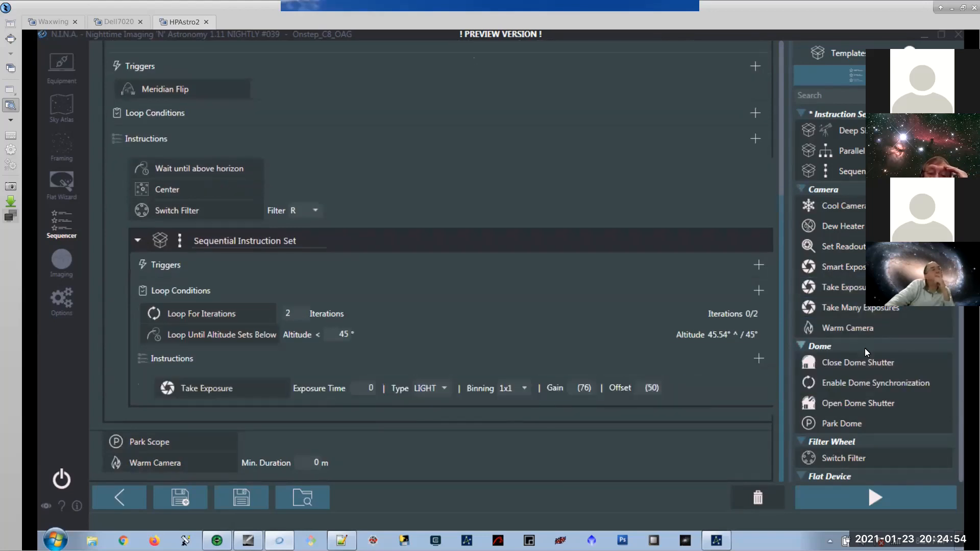
# Set the Sequential Instruction Set's Loop For Iterations condition to 15 iterations.
pyautogui.scroll(-5, 862, 357)
pyautogui.scroll(-9, 863, 359)
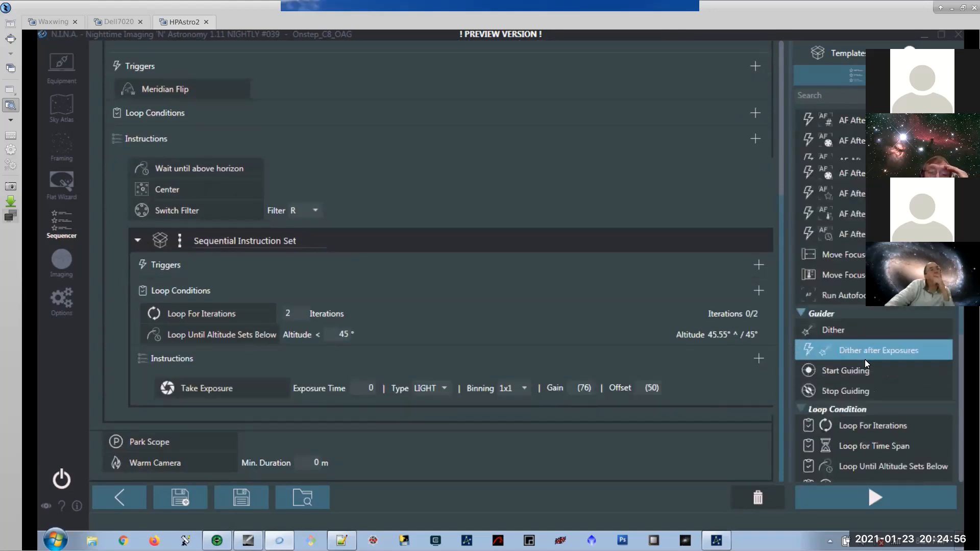
pyautogui.moveTo(901, 327); pyautogui.dragTo(238, 297)
pyautogui.doubleClick(295, 316)
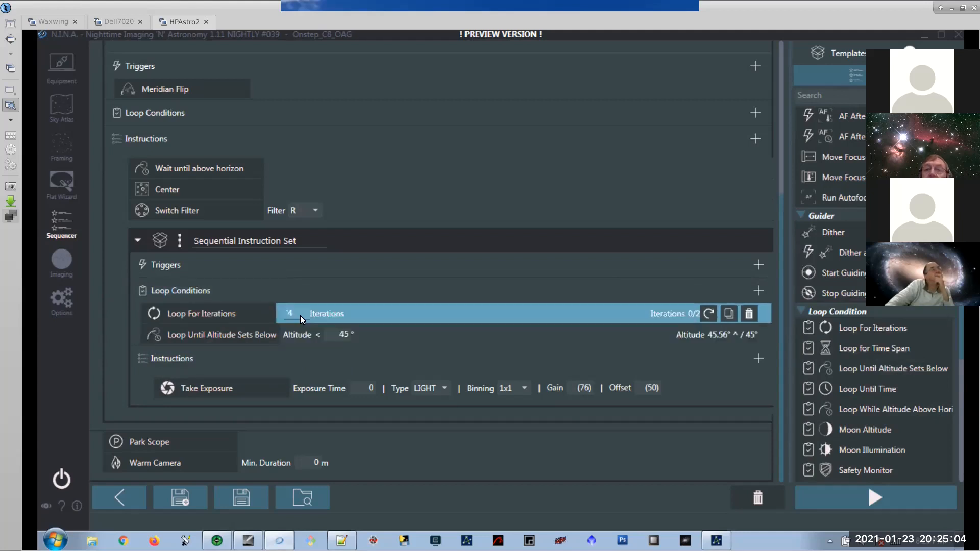
pyautogui.write('15')
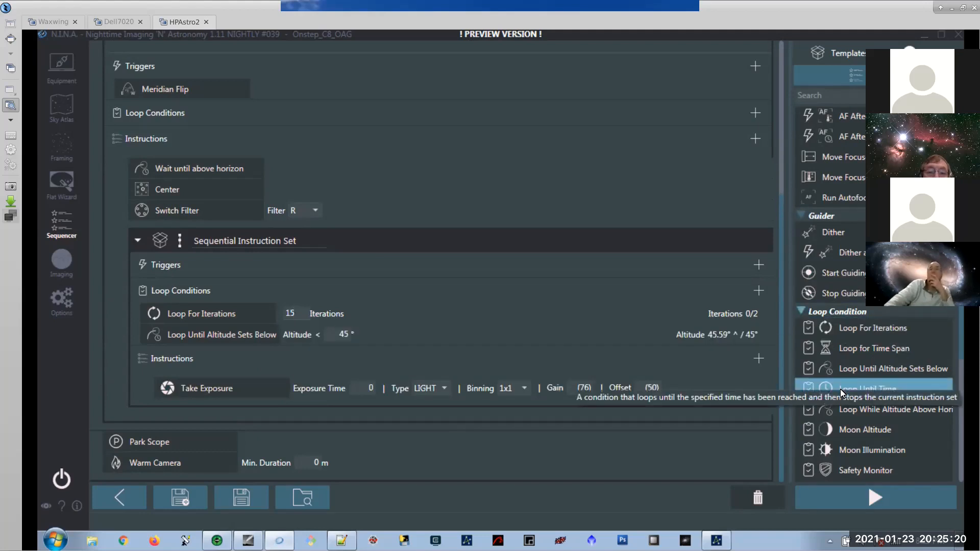
pyautogui.scroll(-4, 839, 389)
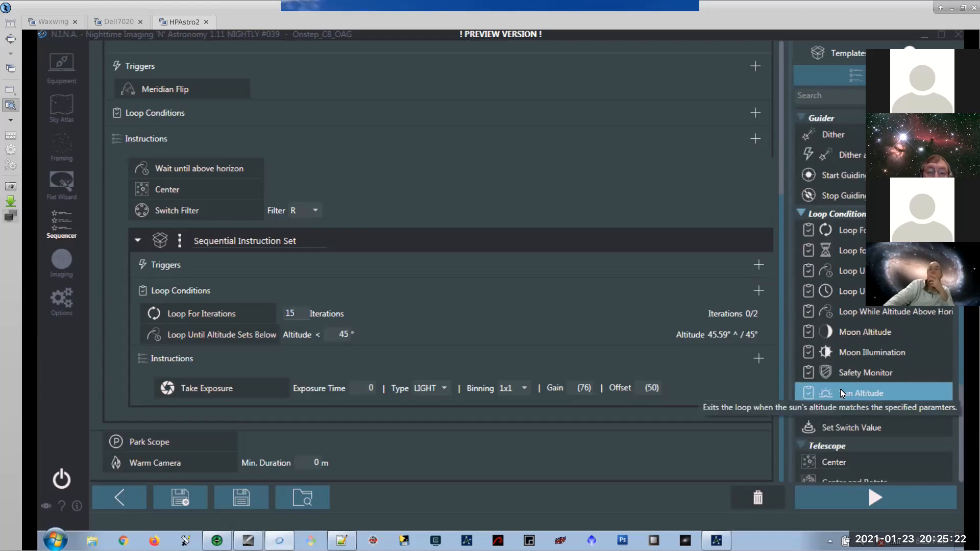
pyautogui.scroll(-5, 899, 378)
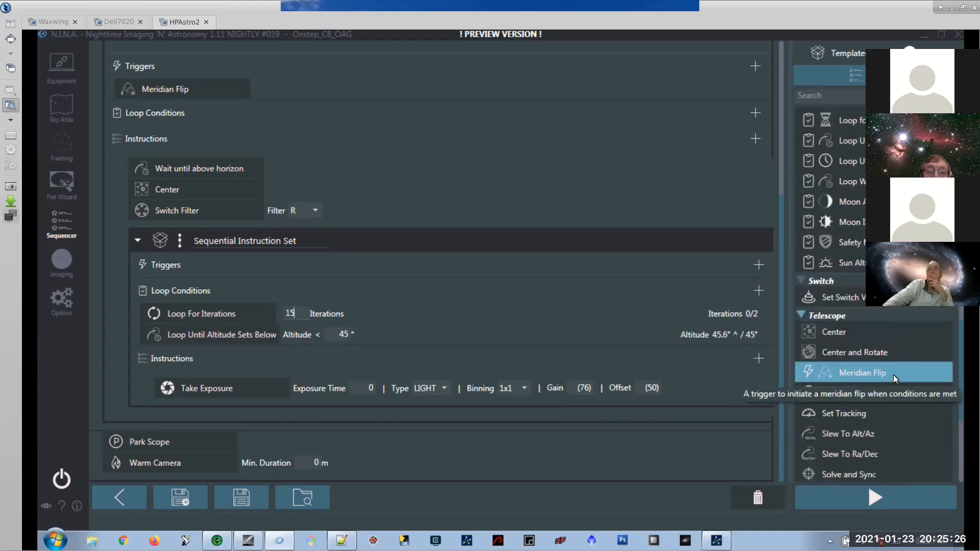
pyautogui.scroll(5, 888, 369)
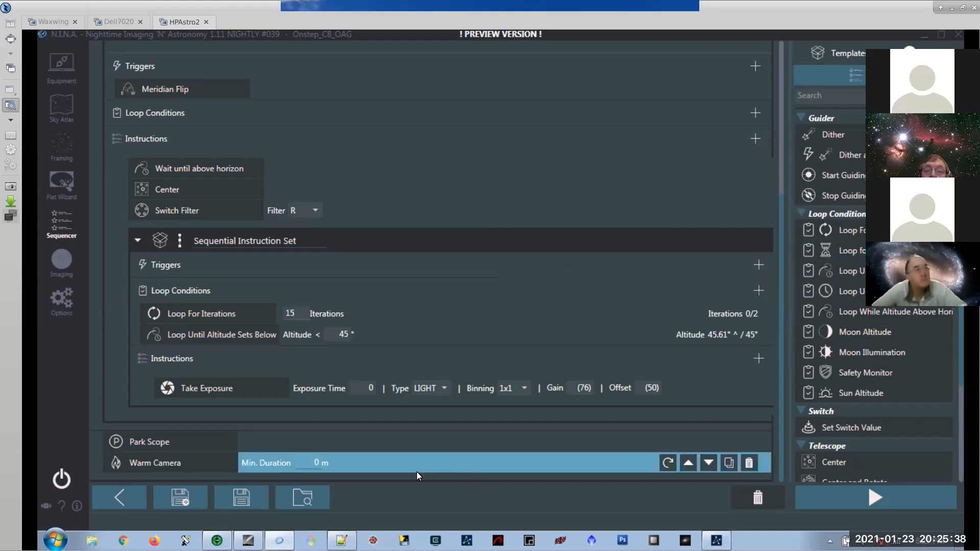
# Load the saved sequence 20210122_Night_Sequence.json and collapse its expanded target sets, including Dodidze17_Metronome and Broken_Engagement_Ring.
pyautogui.click(312, 496)
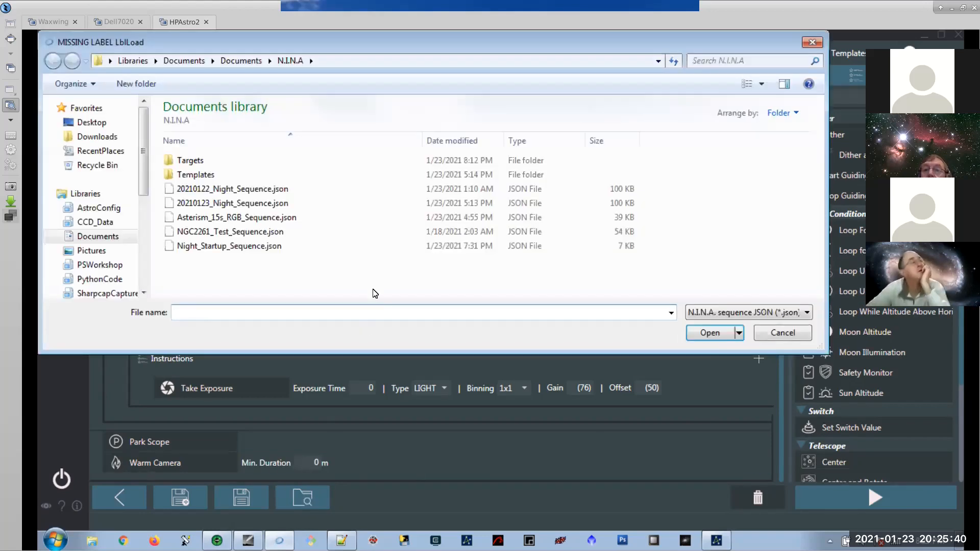
pyautogui.doubleClick(250, 190)
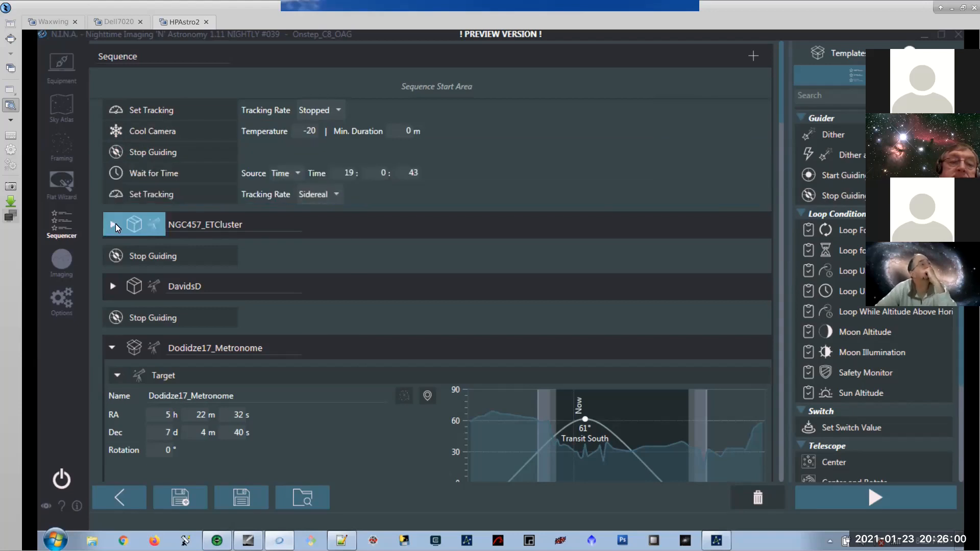
pyautogui.click(111, 348)
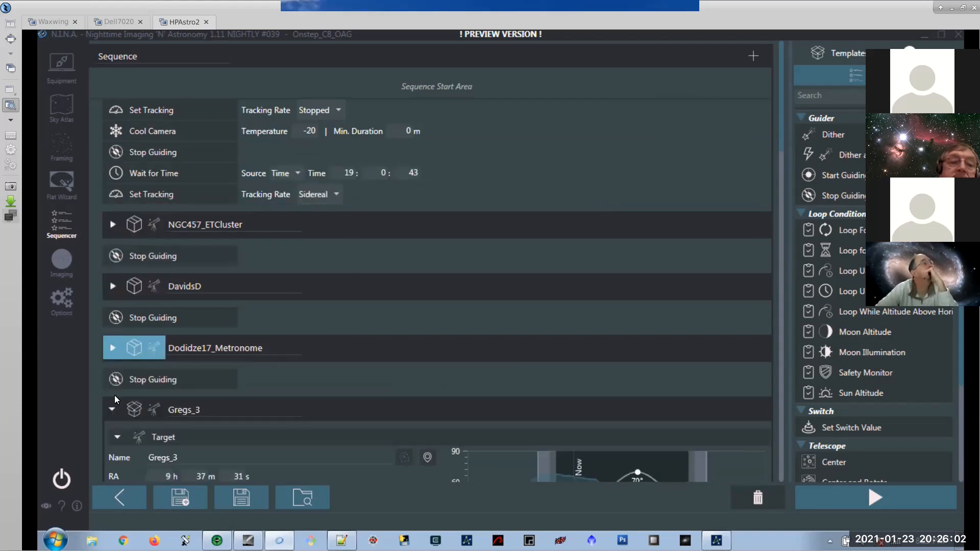
pyautogui.click(113, 410)
pyautogui.scroll(-3, 260, 392)
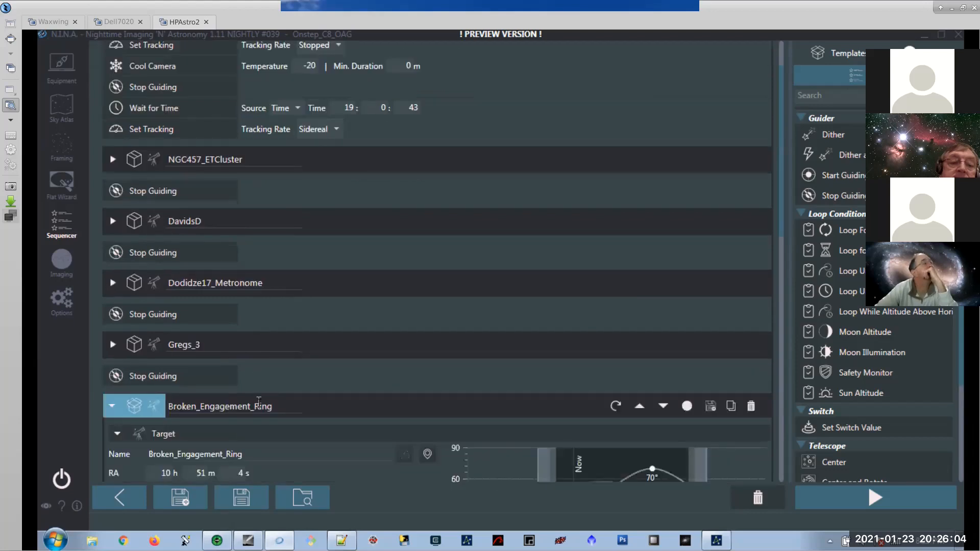
pyautogui.click(111, 407)
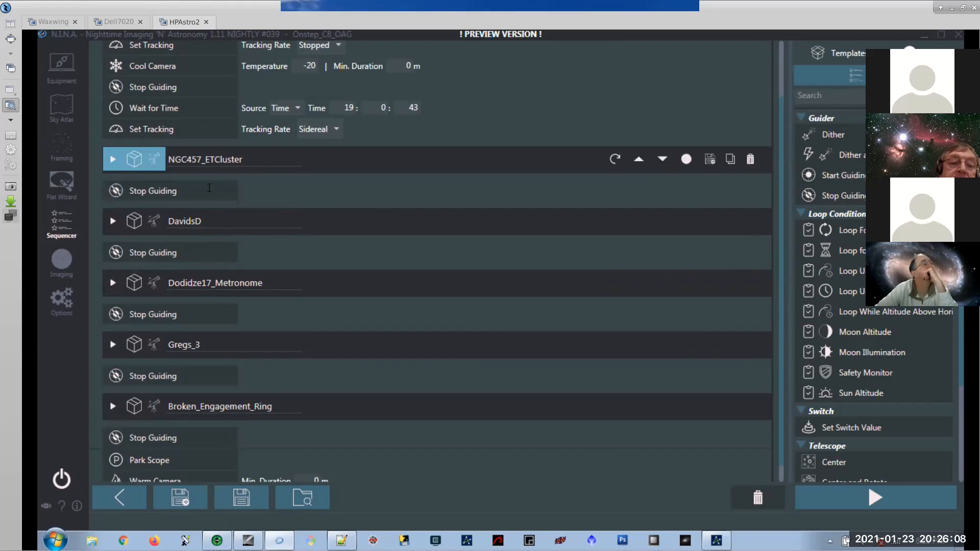
# Expand the NGC457_ETCluster target set and review its triggers, loop condition and R, G, B exposure instructions.
pyautogui.scroll(3, 135, 163)
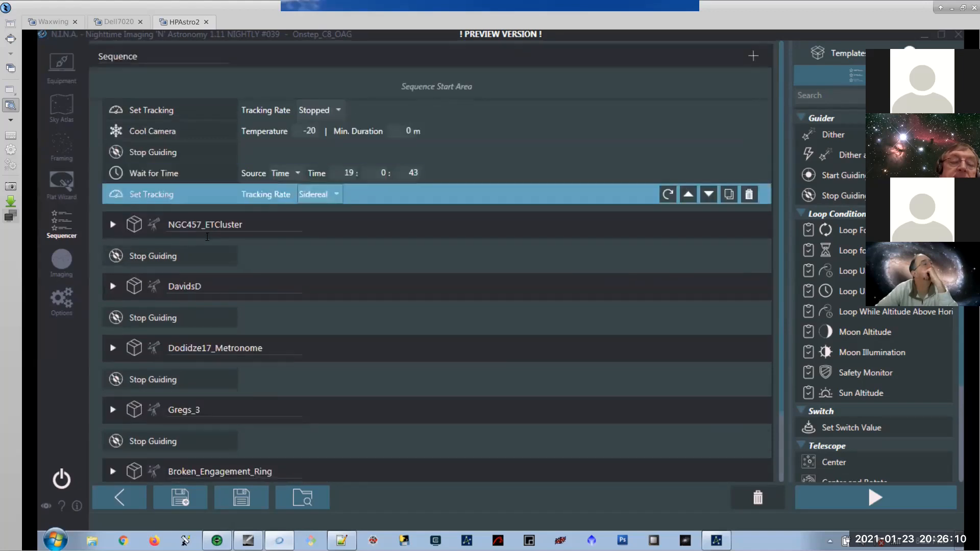
pyautogui.click(111, 225)
pyautogui.scroll(-10, 212, 288)
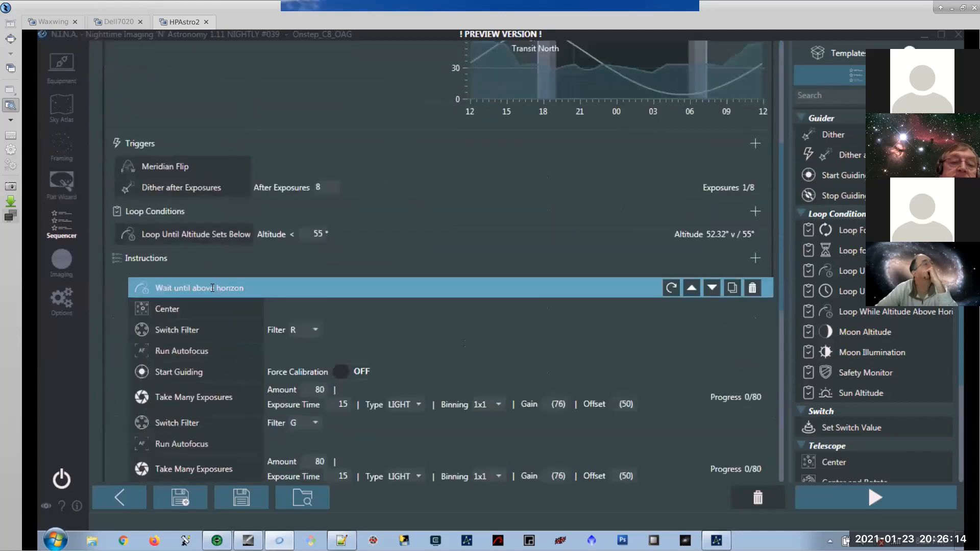
pyautogui.scroll(-4, 213, 288)
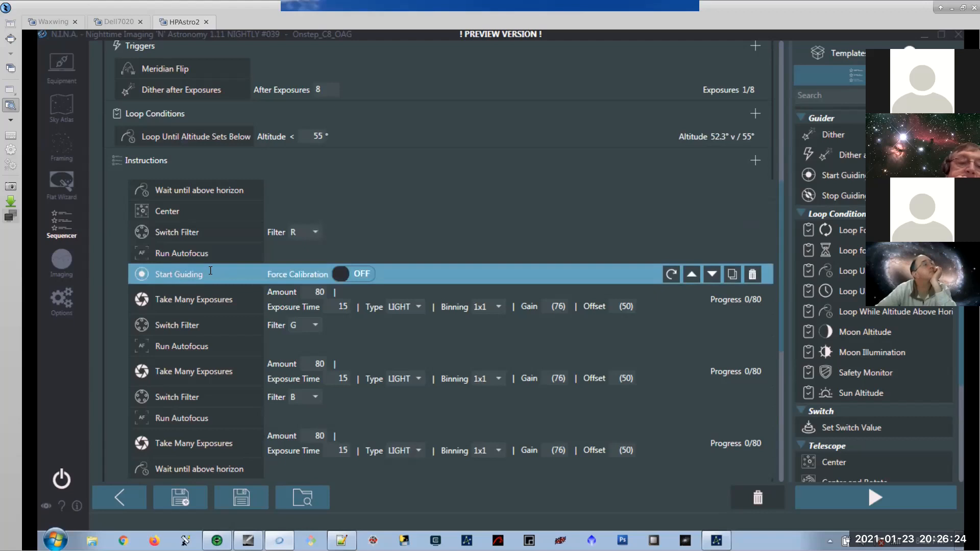
pyautogui.scroll(-2, 215, 268)
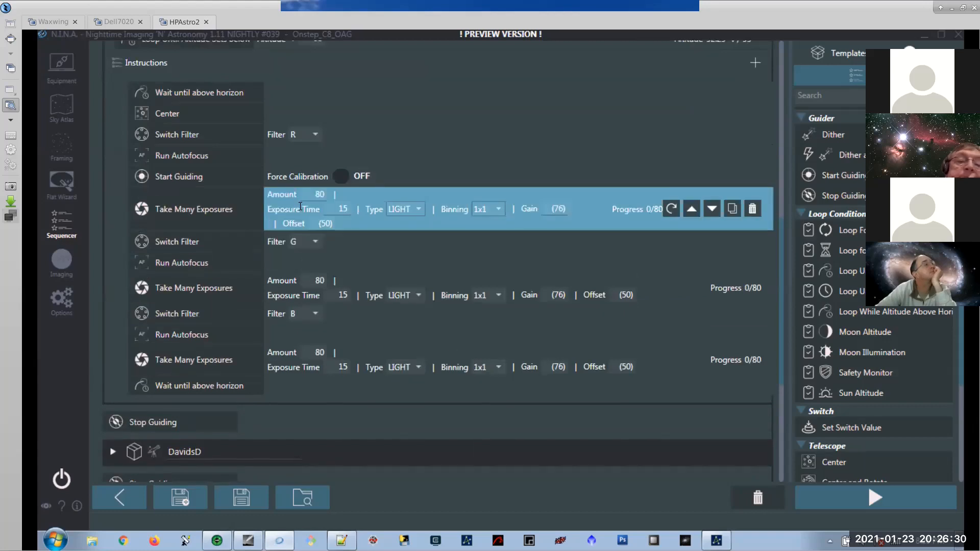
pyautogui.scroll(-3, 214, 255)
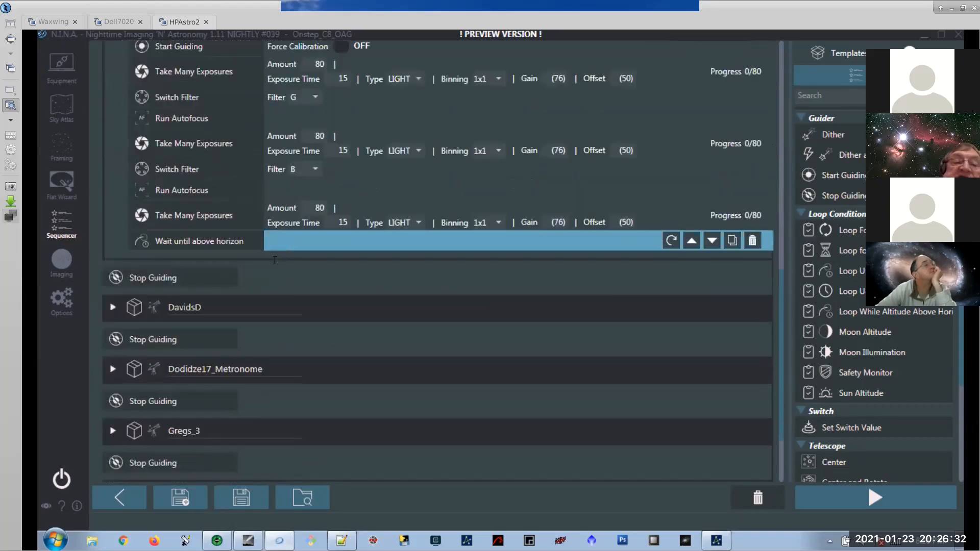
# Expand the target set following NGC457_ETCluster, review its triggers, loop condition and instructions, and collapse it again.
pyautogui.click(113, 307)
pyautogui.scroll(-5, 268, 303)
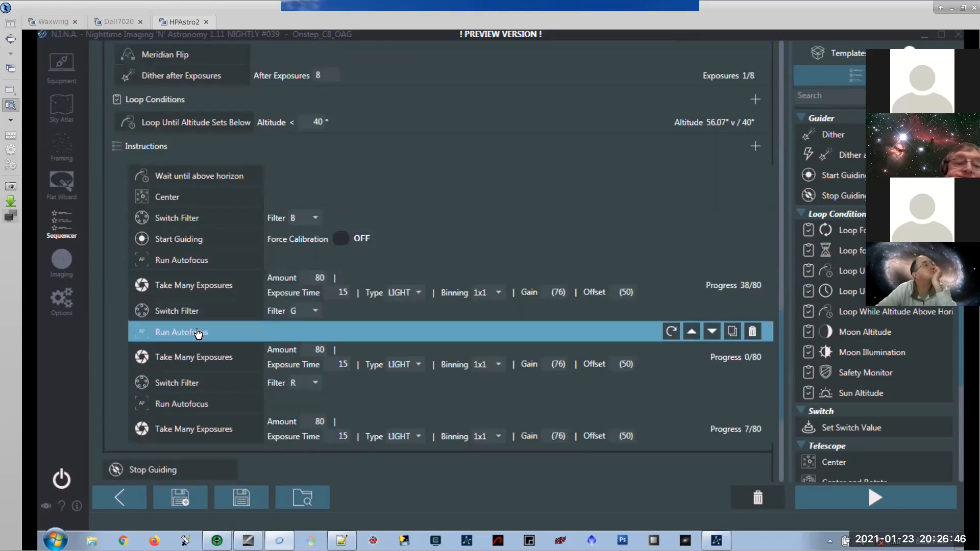
pyautogui.scroll(6, 178, 281)
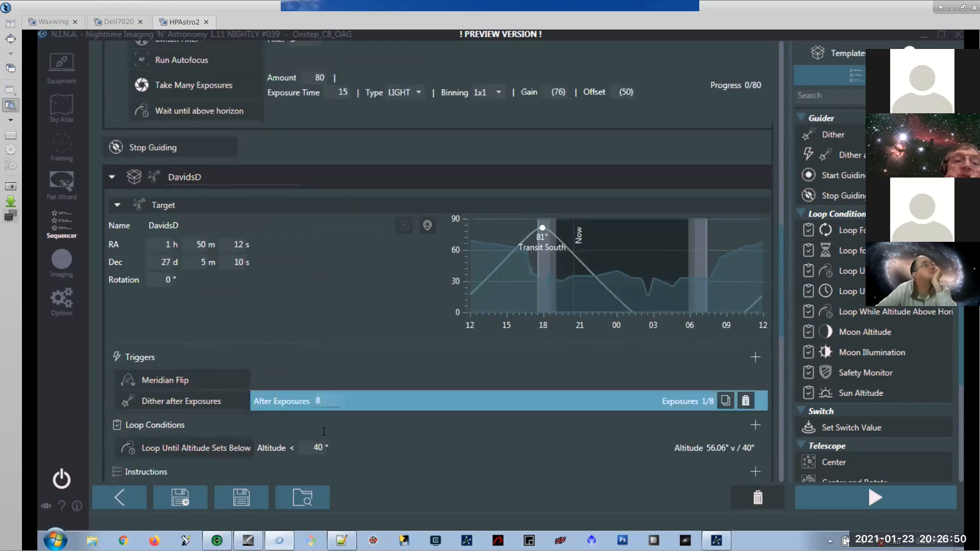
pyautogui.scroll(-1, 218, 365)
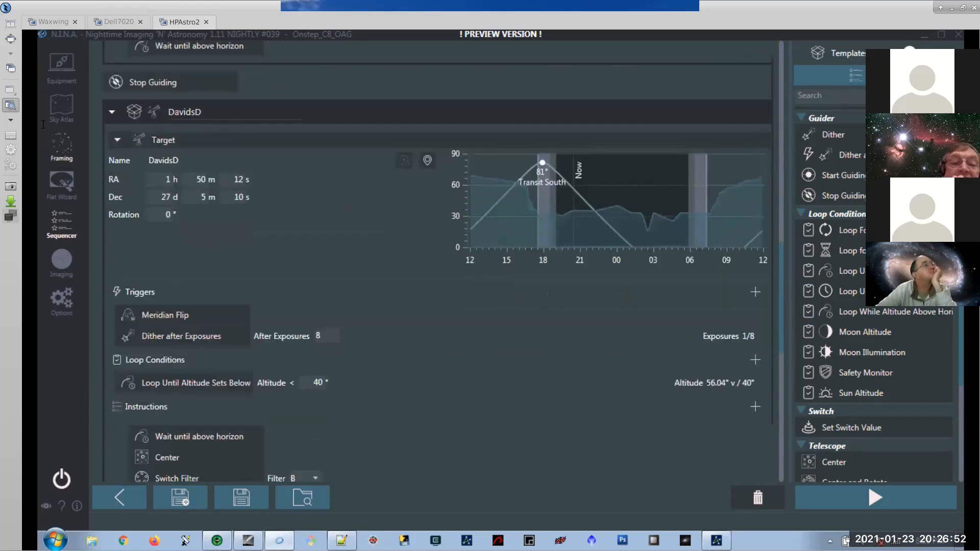
pyautogui.click(113, 112)
# Collapse NGC457_ETCluster's target details and delete its Meridian Flip and Dither after Exposures triggers.
pyautogui.scroll(10, 128, 203)
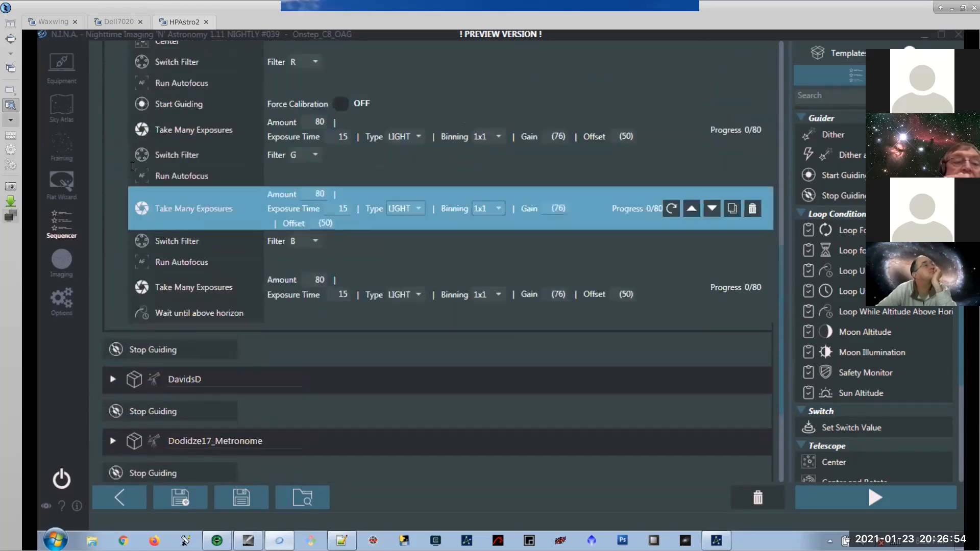
pyautogui.scroll(2, 131, 165)
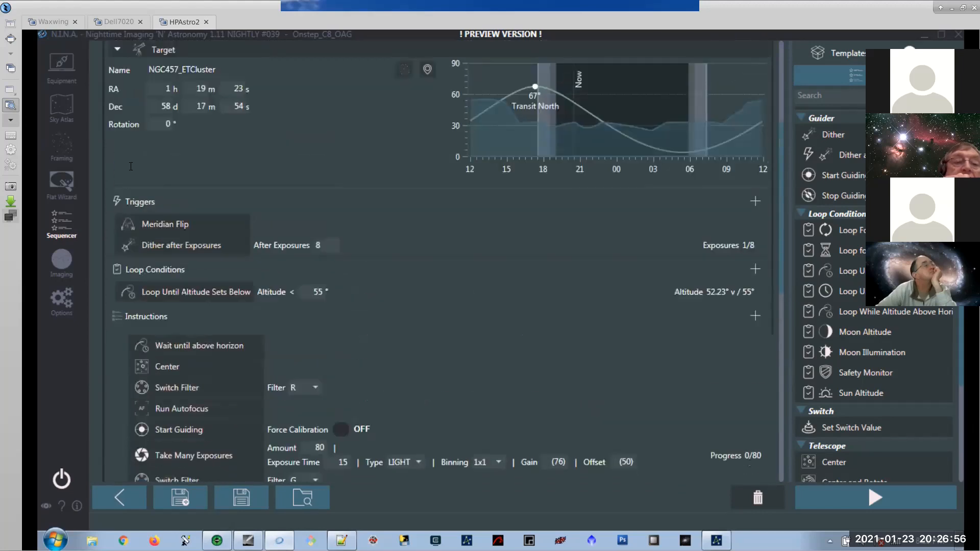
pyautogui.scroll(-2, 134, 189)
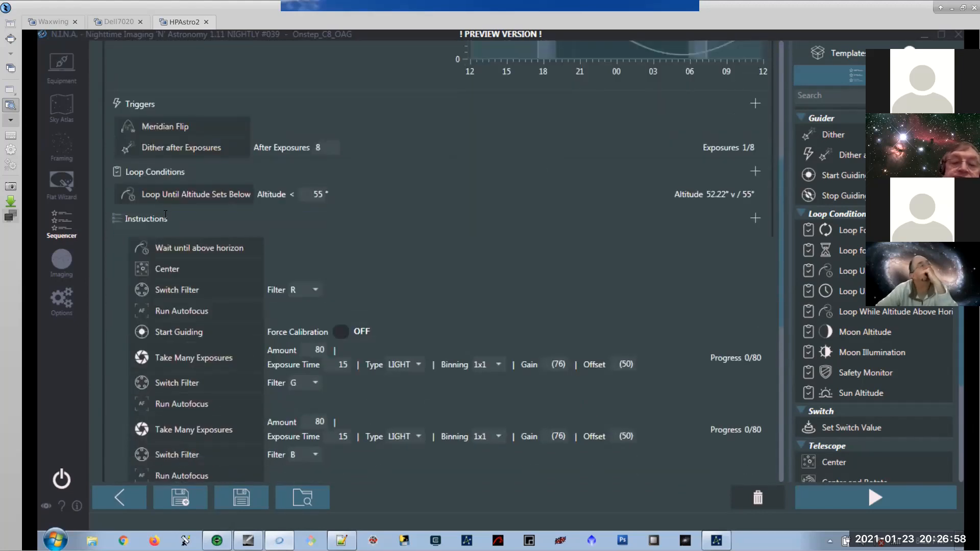
pyautogui.scroll(3, 166, 214)
pyautogui.click(118, 82)
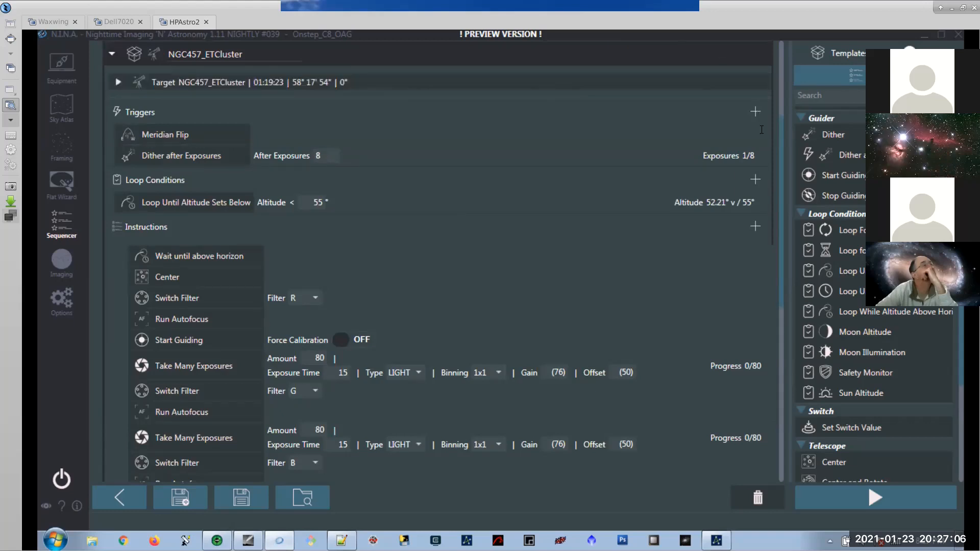
pyautogui.click(746, 134)
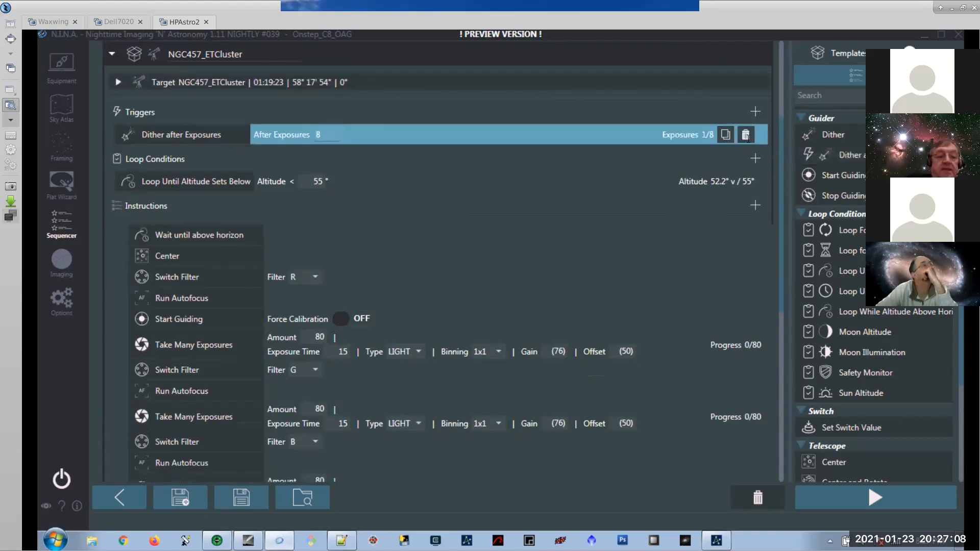
pyautogui.click(746, 135)
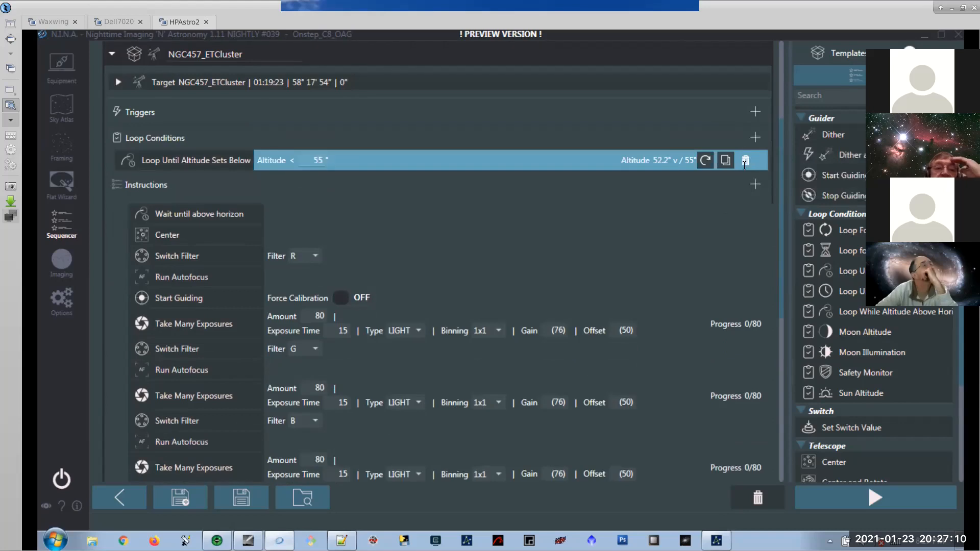
# Delete NGC457_ETCluster's altitude loop condition, its Start Guiding instruction, and its red filter, autofocus and red and green exposure instructions.
pyautogui.click(748, 160)
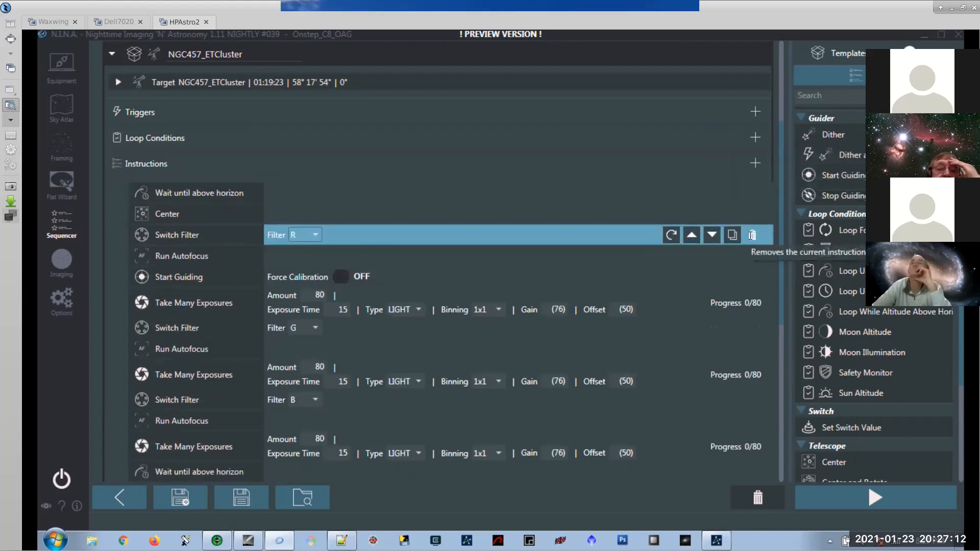
pyautogui.click(748, 232)
pyautogui.click(750, 233)
pyautogui.click(750, 234)
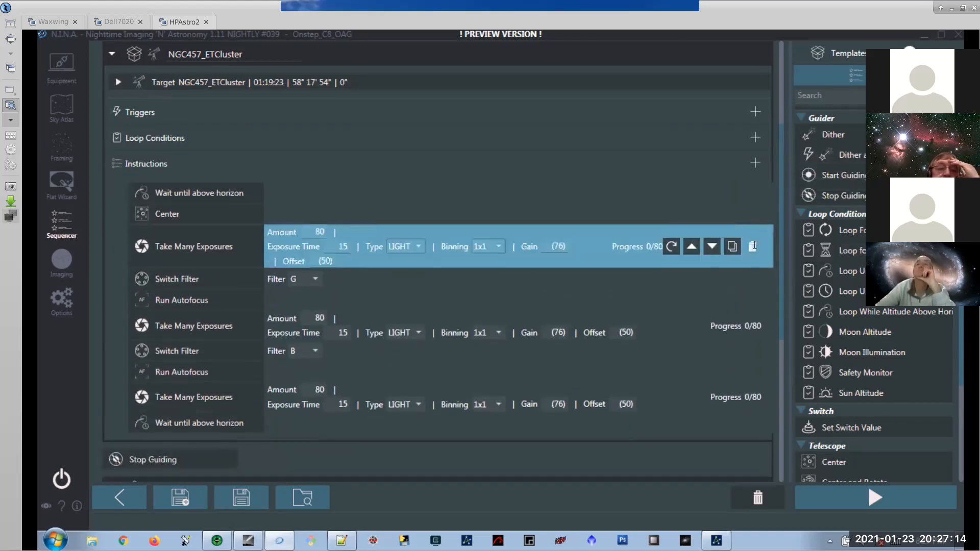
pyautogui.click(752, 246)
pyautogui.click(753, 256)
pyautogui.click(752, 255)
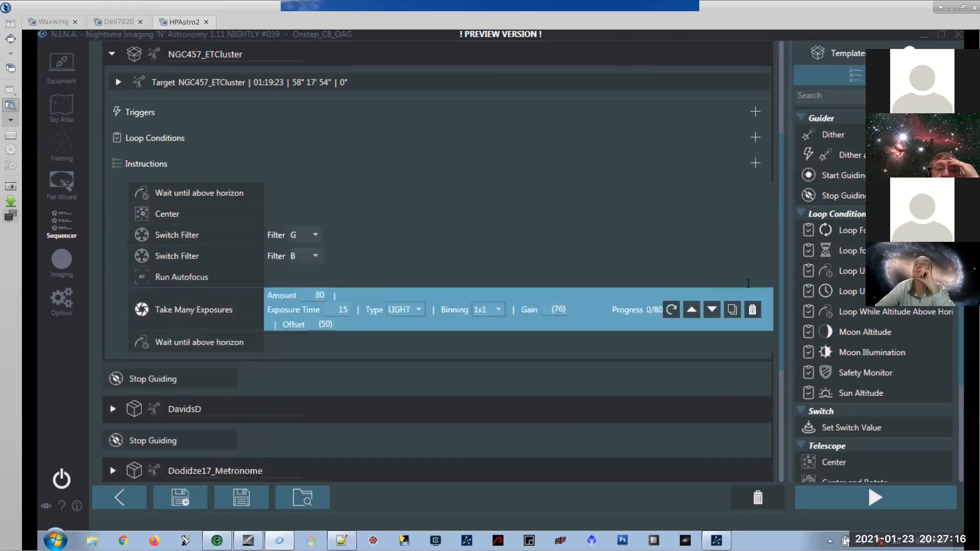
# Delete all remaining instructions in NGC457_ETCluster, along with the Stop Guiding instruction directly after that target set.
pyautogui.click(752, 278)
pyautogui.click(752, 288)
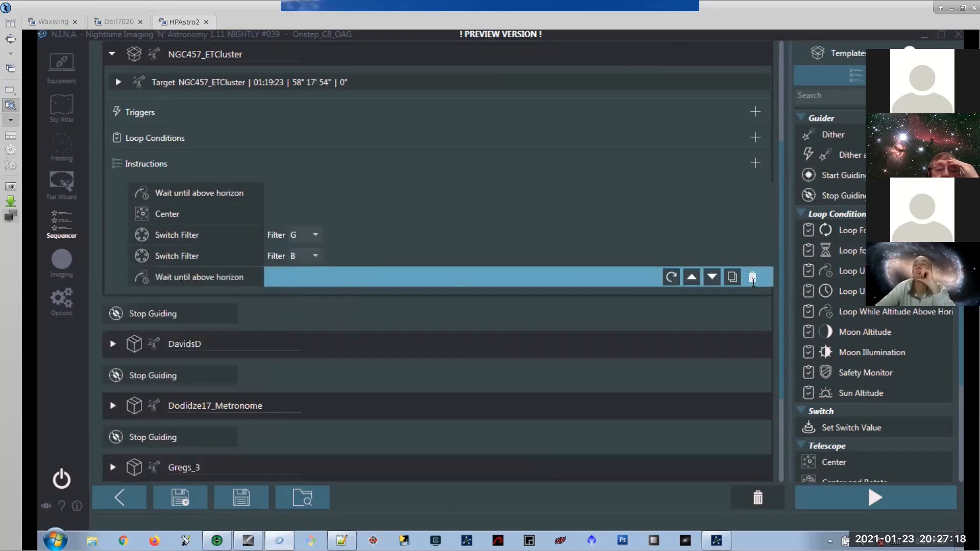
pyautogui.click(752, 278)
pyautogui.click(752, 256)
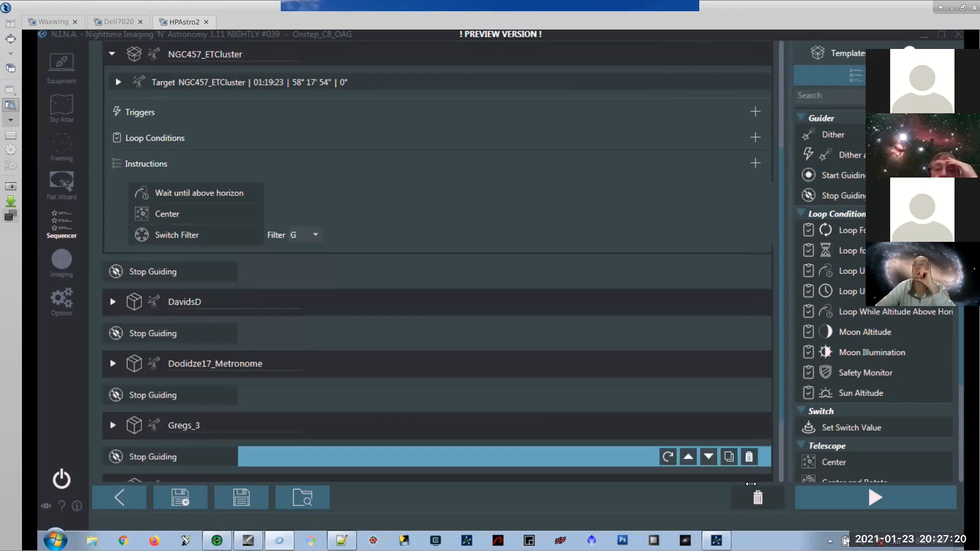
pyautogui.moveTo(136, 271); pyautogui.dragTo(752, 492)
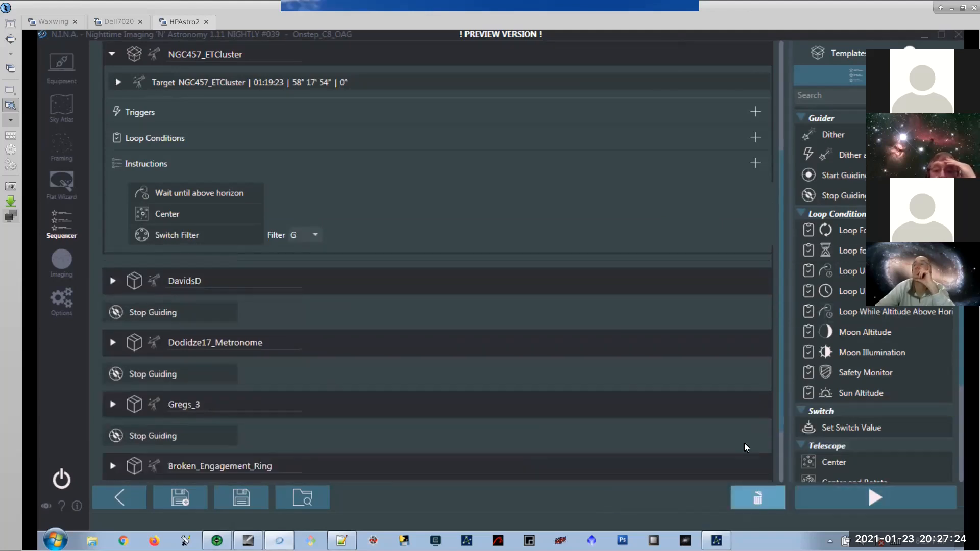
pyautogui.click(753, 193)
pyautogui.click(753, 193)
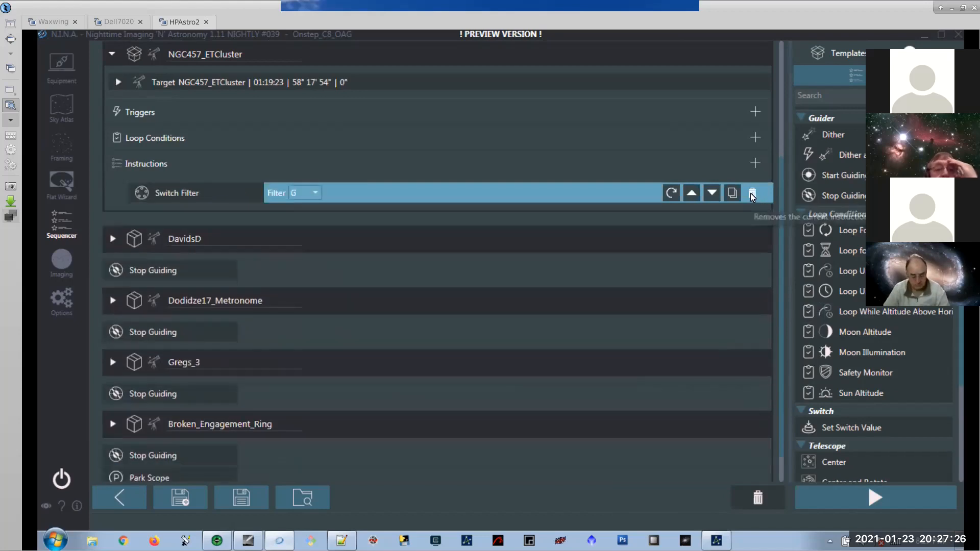
pyautogui.click(751, 193)
# Delete the DavidsD, Dodidze17_Metronome, Gregs_3 and Broken_Engagement_Ring target sets together with the Stop Guiding instructions between them.
pyautogui.click(750, 217)
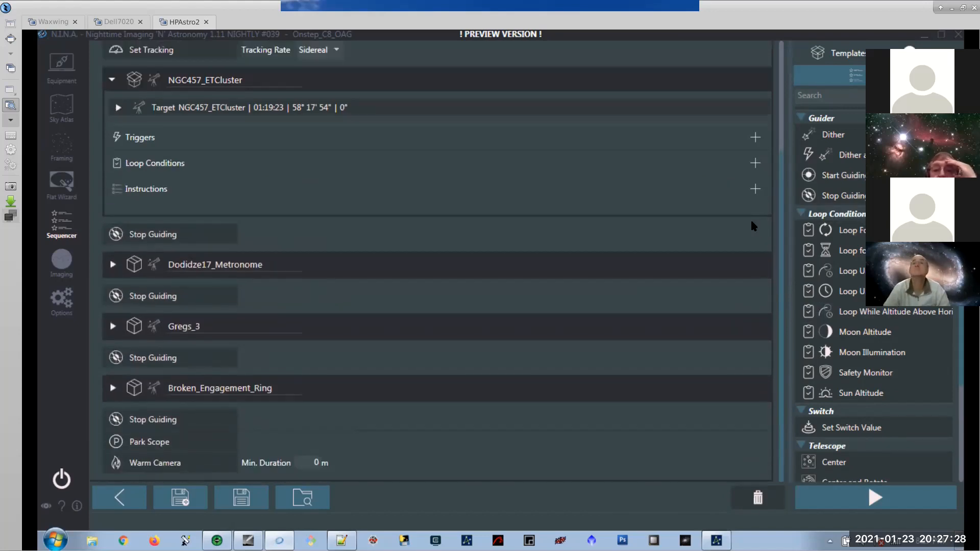
pyautogui.click(750, 231)
pyautogui.click(749, 264)
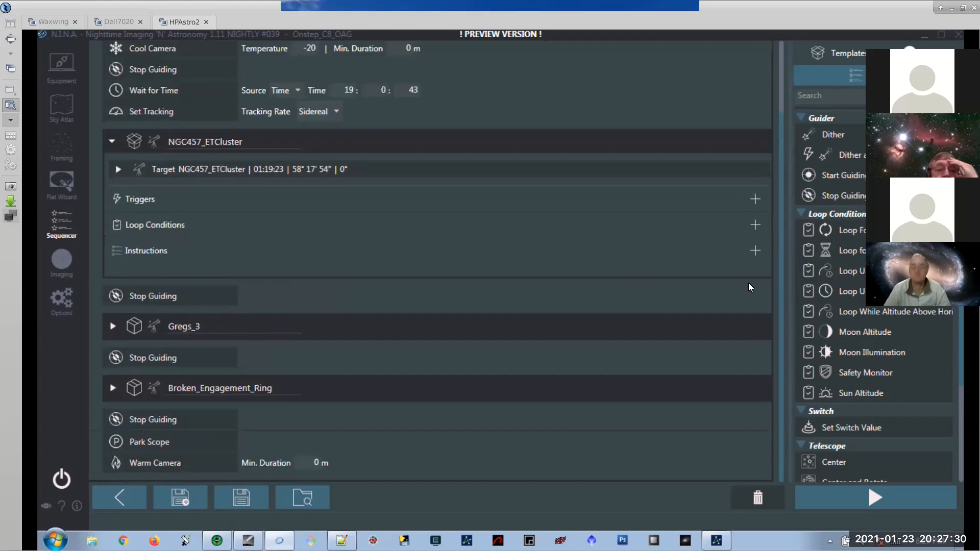
pyautogui.click(748, 296)
pyautogui.click(748, 331)
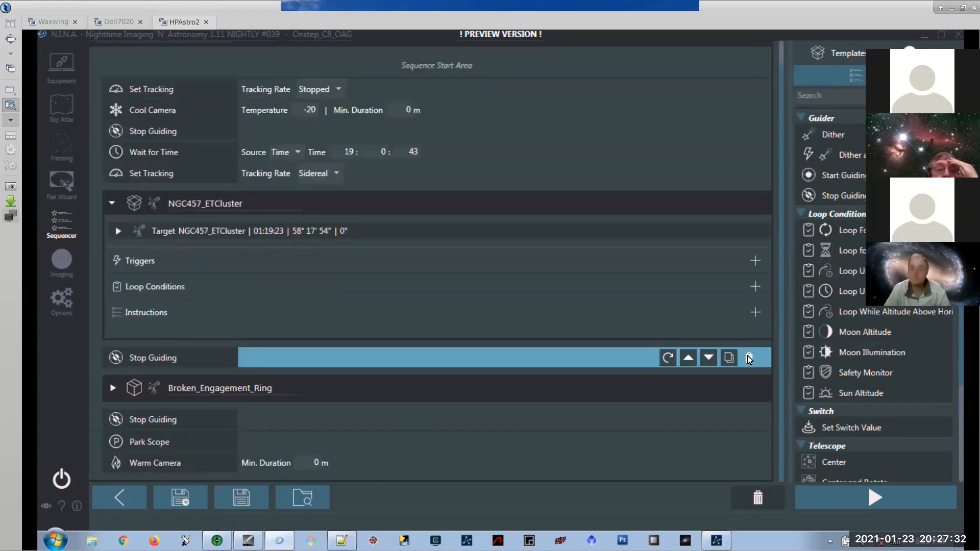
pyautogui.click(747, 356)
pyautogui.click(750, 386)
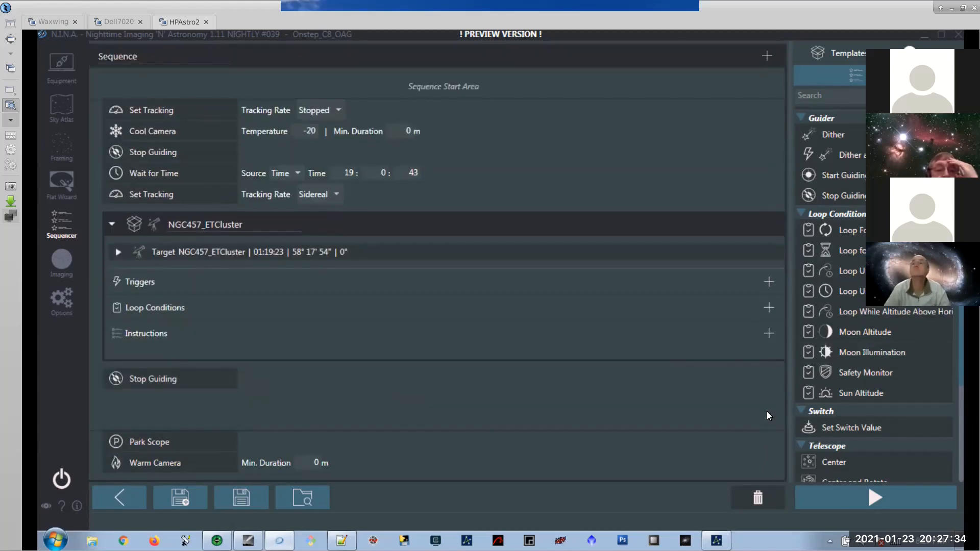
# Delete the last Stop Guiding, the end area's Park Scope and Warm Camera instructions, and the emptied NGC457_ETCluster set.
pyautogui.click(761, 381)
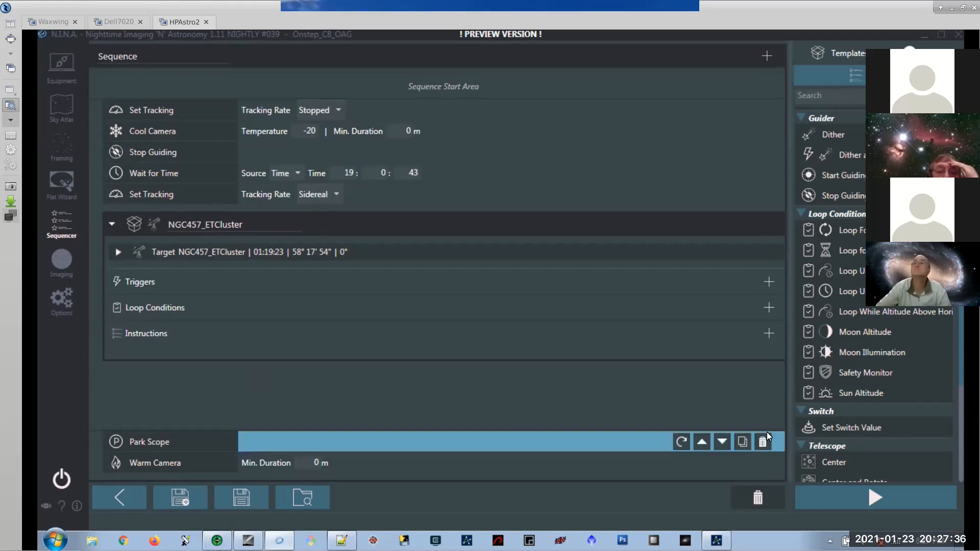
pyautogui.click(762, 441)
pyautogui.click(763, 461)
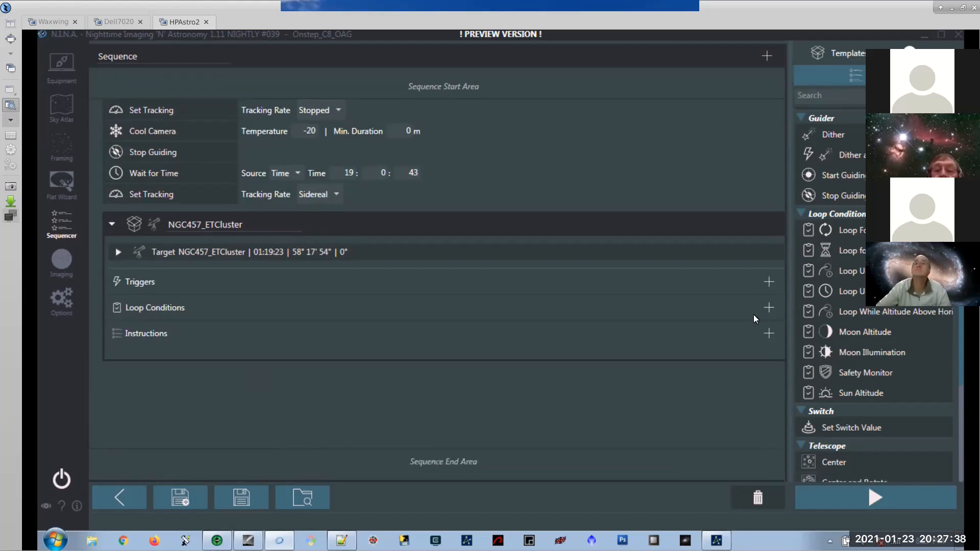
pyautogui.click(761, 227)
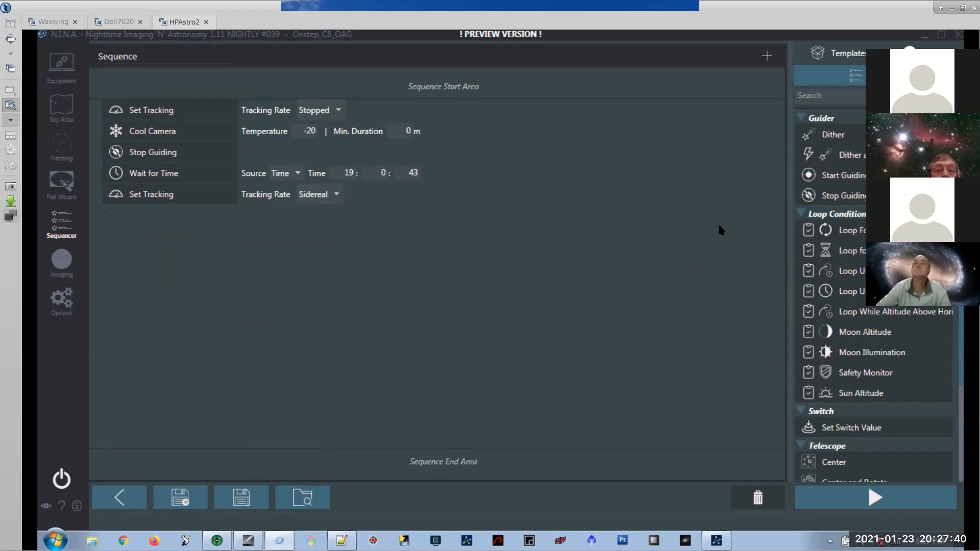
# Clear the Sequence Start Area by deleting both Set Tracking instructions, Wait for Time, Stop Guiding and Cool Camera.
pyautogui.click(763, 194)
pyautogui.click(762, 171)
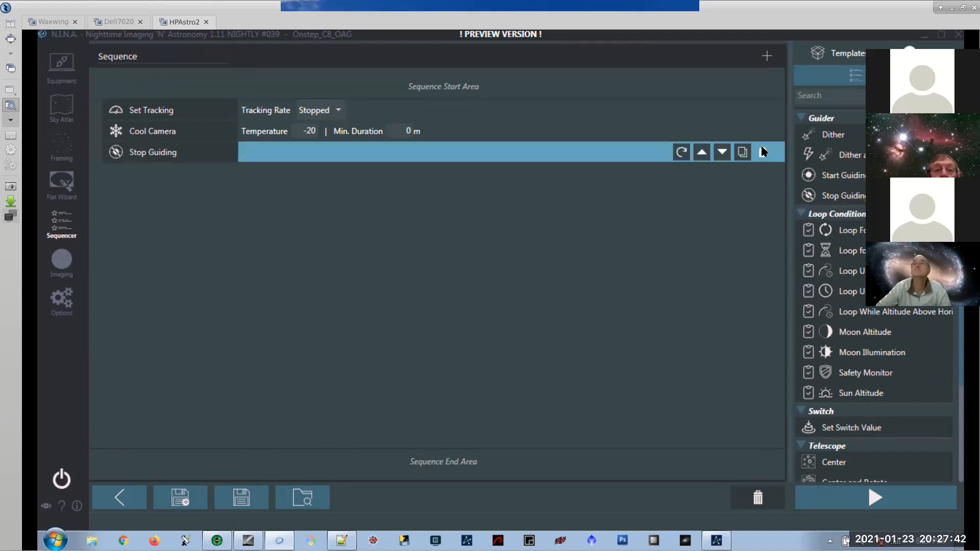
pyautogui.click(764, 151)
pyautogui.click(762, 131)
pyautogui.click(762, 110)
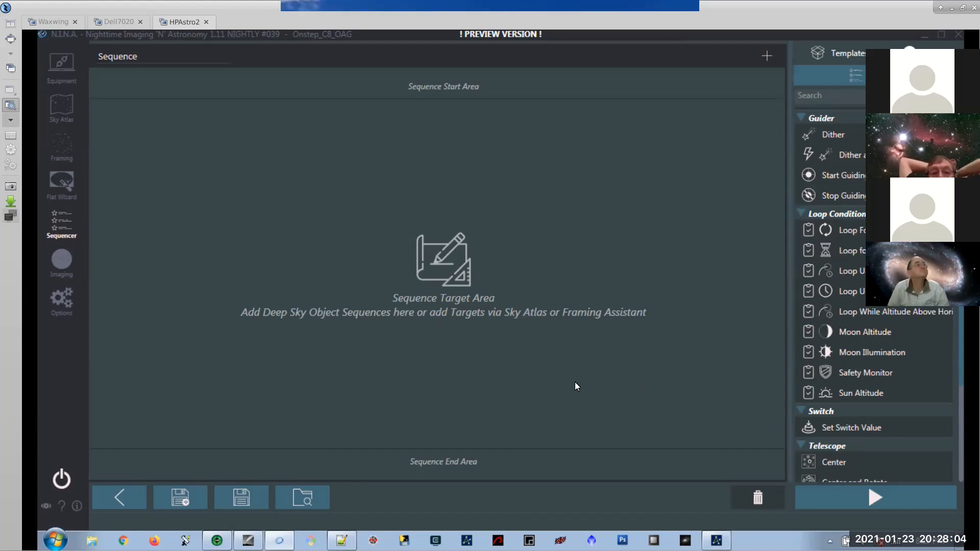
# Load Night_Startup_Sequence.json and add M 42 from the Sky Atlas to the sequence as an Asterism RGB target.
pyautogui.click(321, 500)
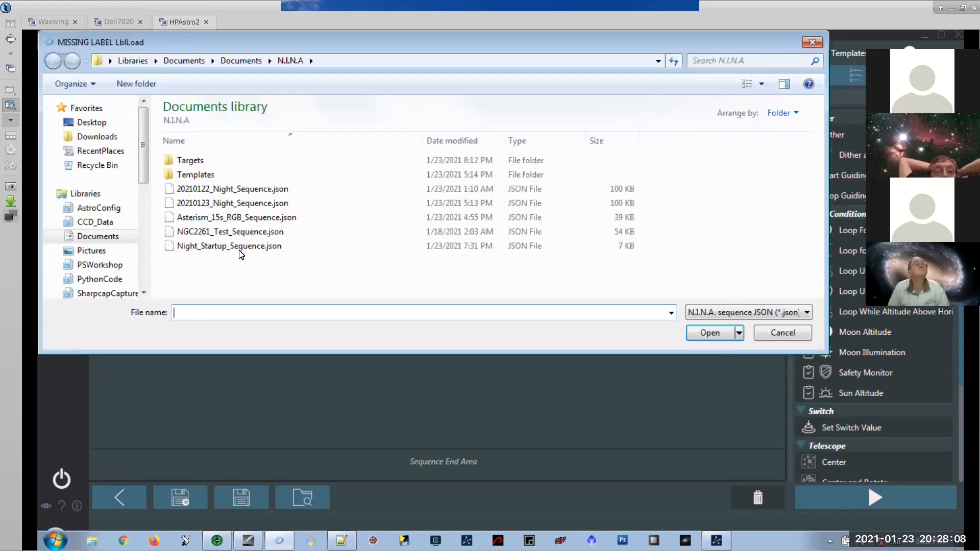
pyautogui.doubleClick(239, 248)
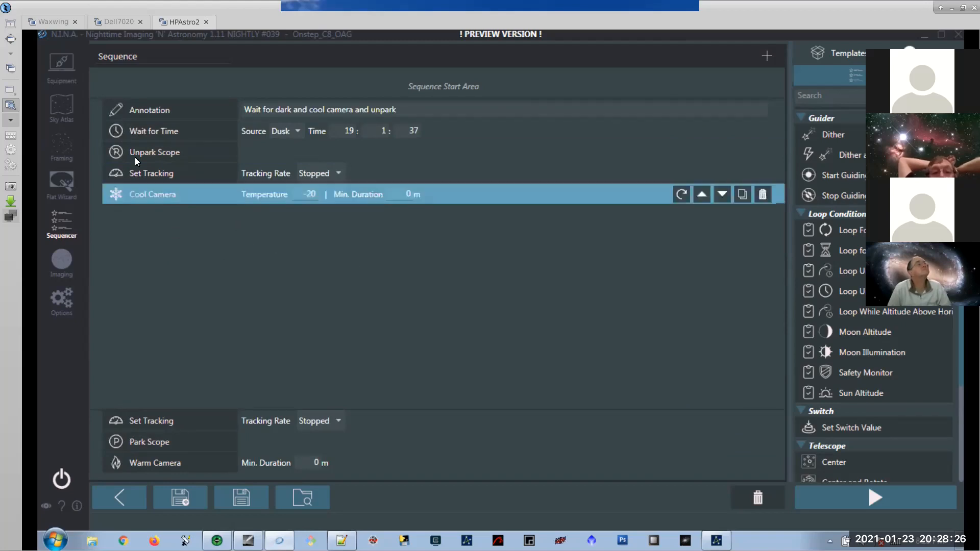
pyautogui.click(61, 107)
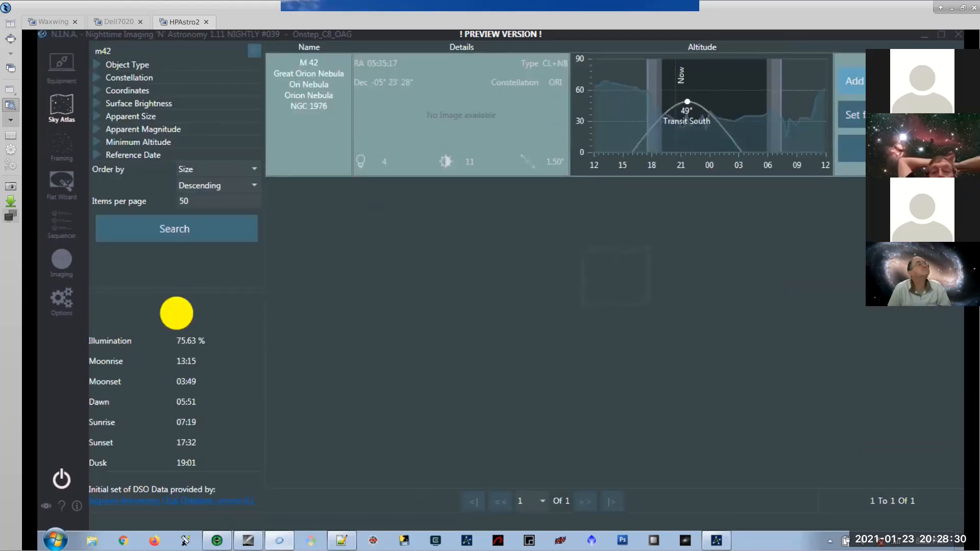
pyautogui.click(896, 82)
pyautogui.moveTo(847, 122)
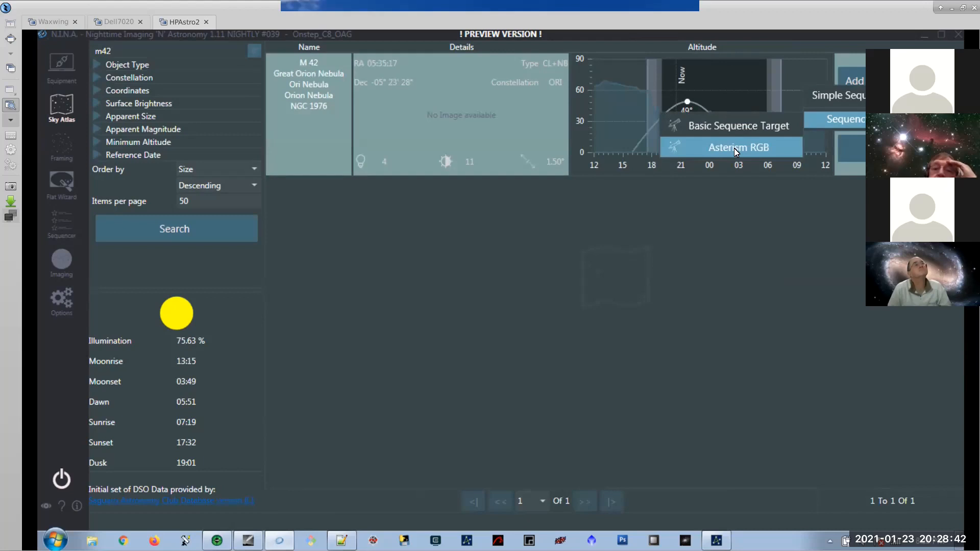
pyautogui.click(734, 148)
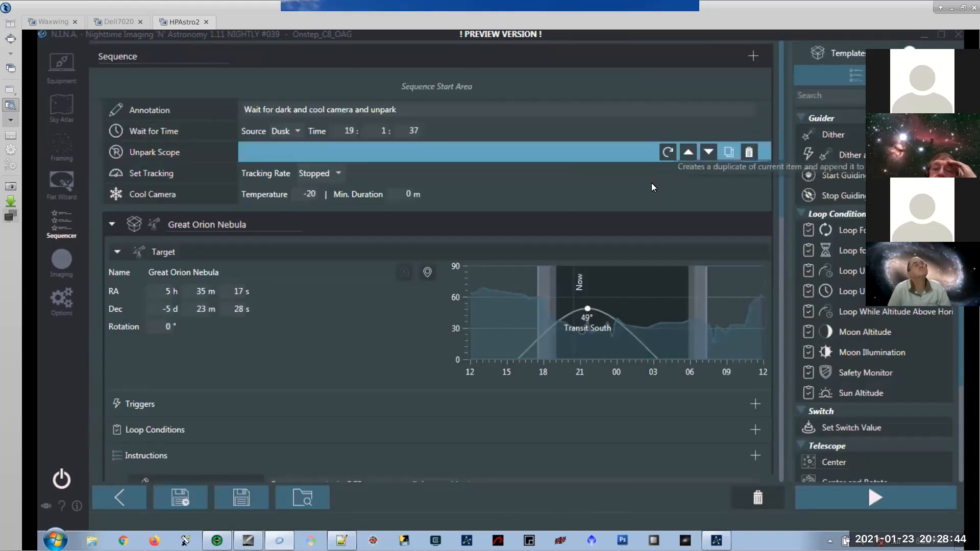
# Review the Great Orion Nebula target's template instructions and delete the Loop While Altitude Above Horizon condition from Target Imaging Instructions.
pyautogui.scroll(-10, 420, 282)
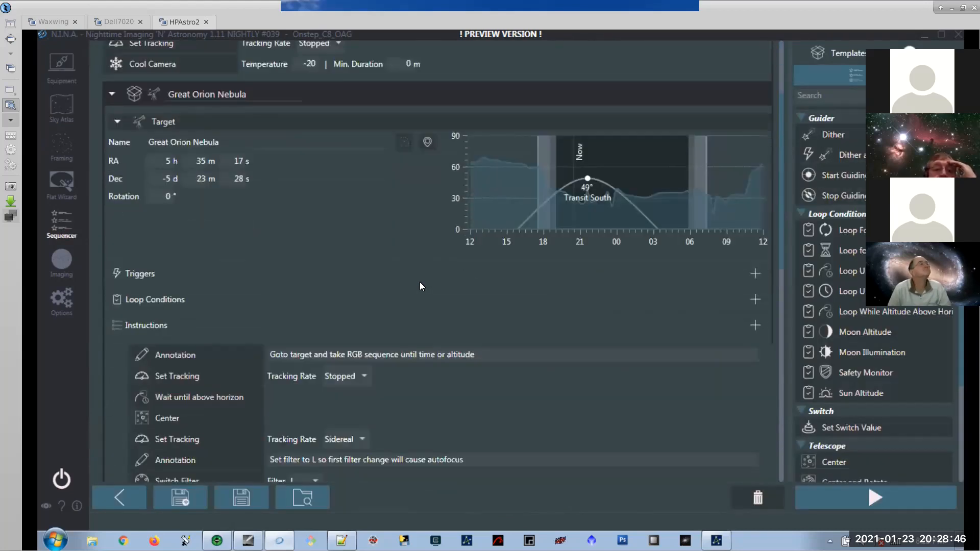
pyautogui.scroll(7, 420, 280)
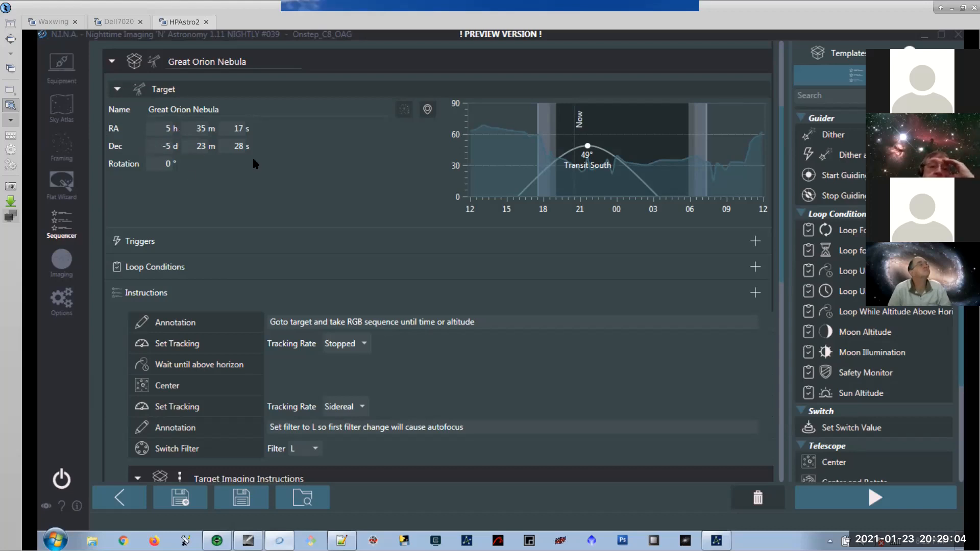
pyautogui.scroll(-5, 382, 200)
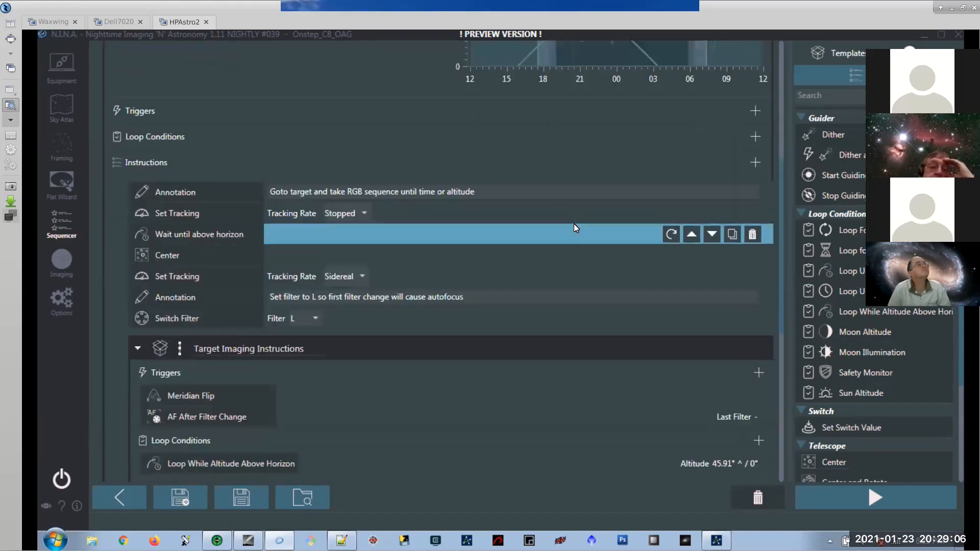
pyautogui.scroll(-1, 574, 225)
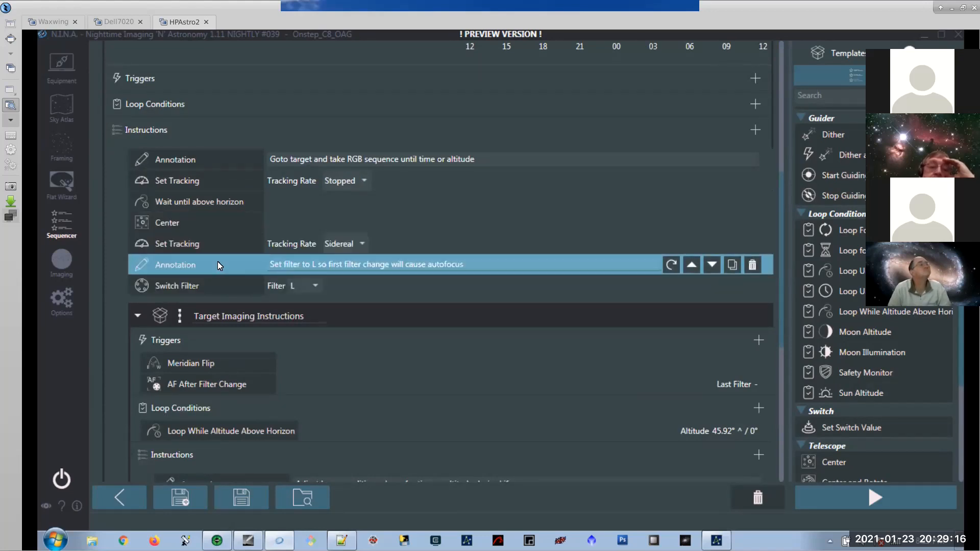
pyautogui.scroll(-3, 222, 276)
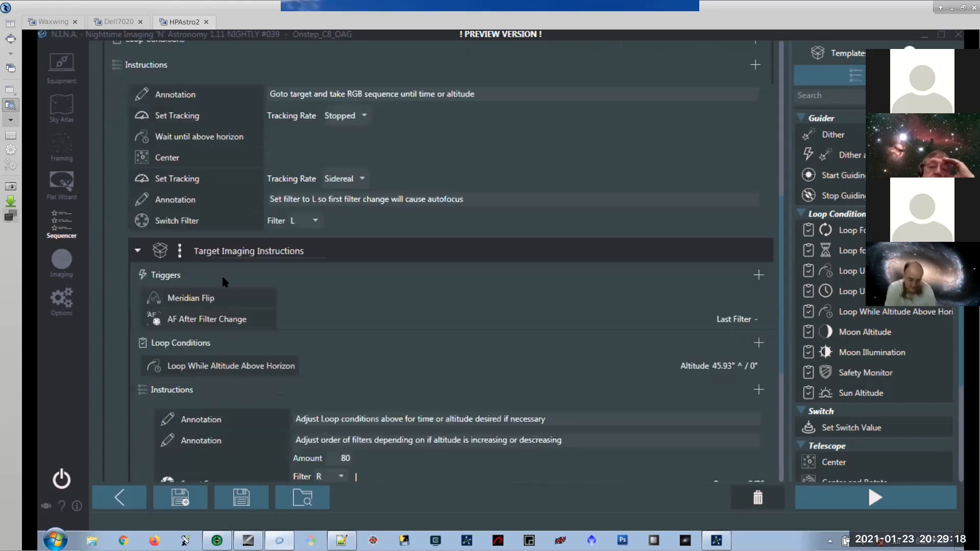
pyautogui.scroll(-2, 338, 276)
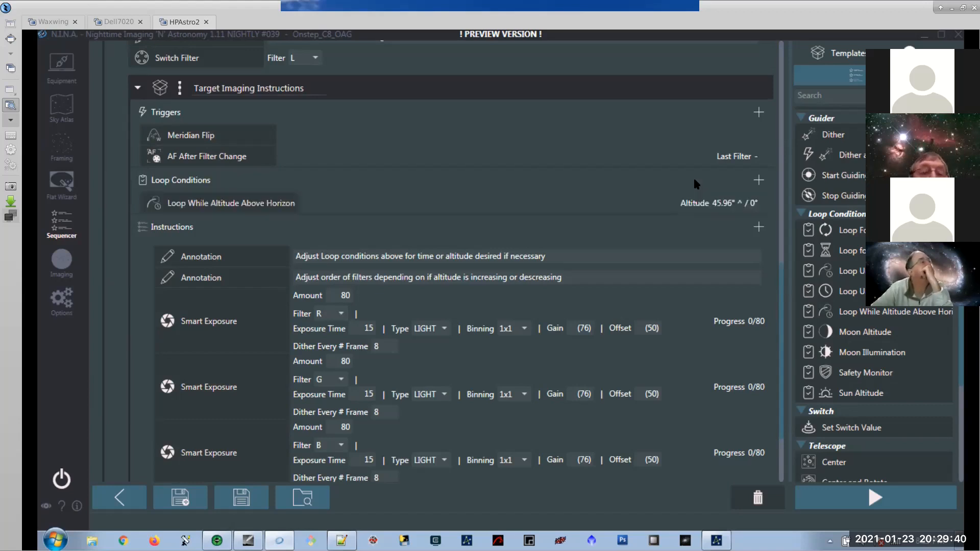
pyautogui.click(755, 203)
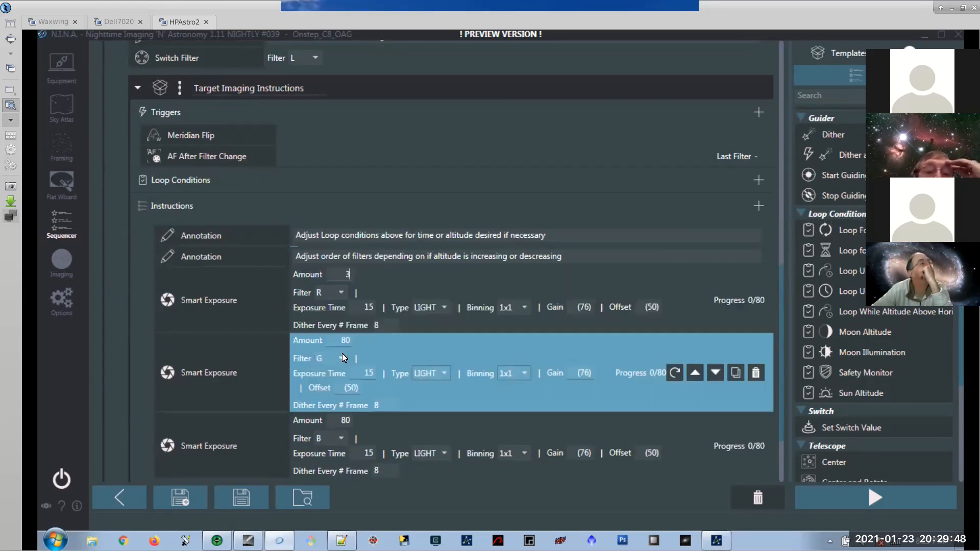
# Set the amount of the R, G and B Smart Exposures to 3 each and check the sequence back to its start.
pyautogui.doubleClick(340, 340)
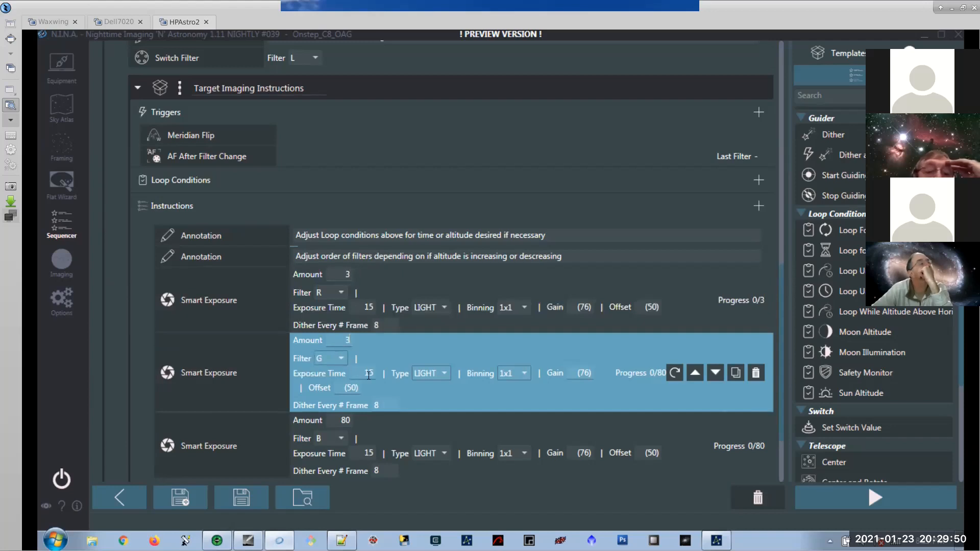
pyautogui.write('3')
pyautogui.doubleClick(343, 407)
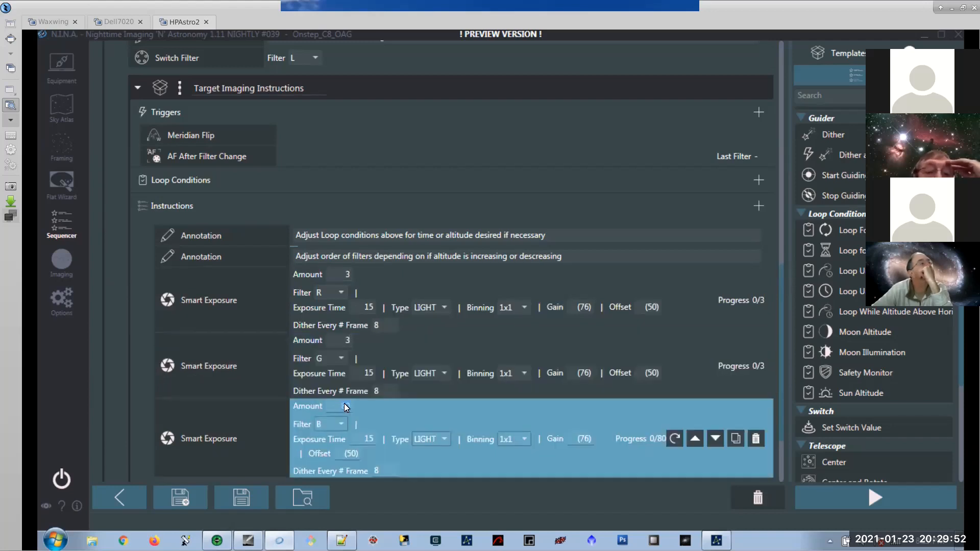
pyautogui.write('3')
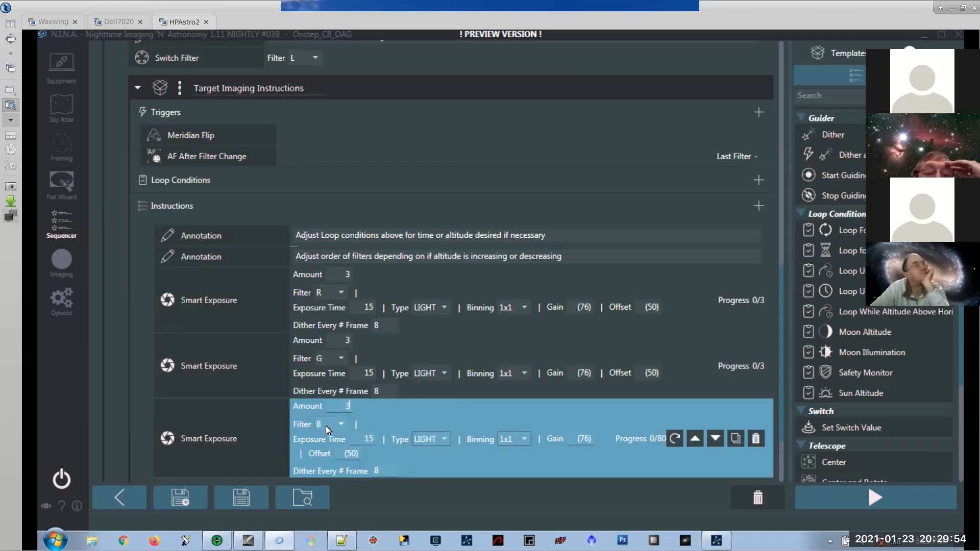
pyautogui.scroll(-3, 489, 382)
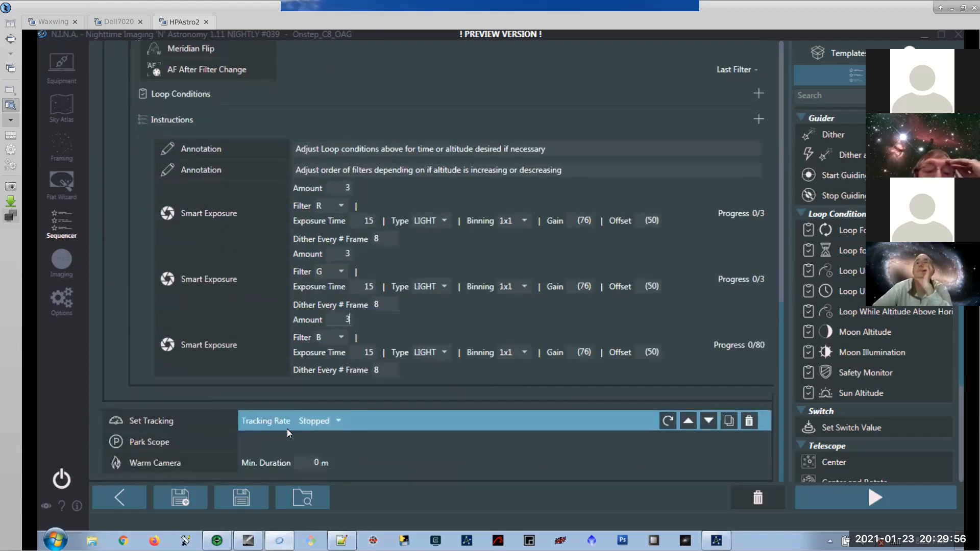
pyautogui.scroll(6, 568, 413)
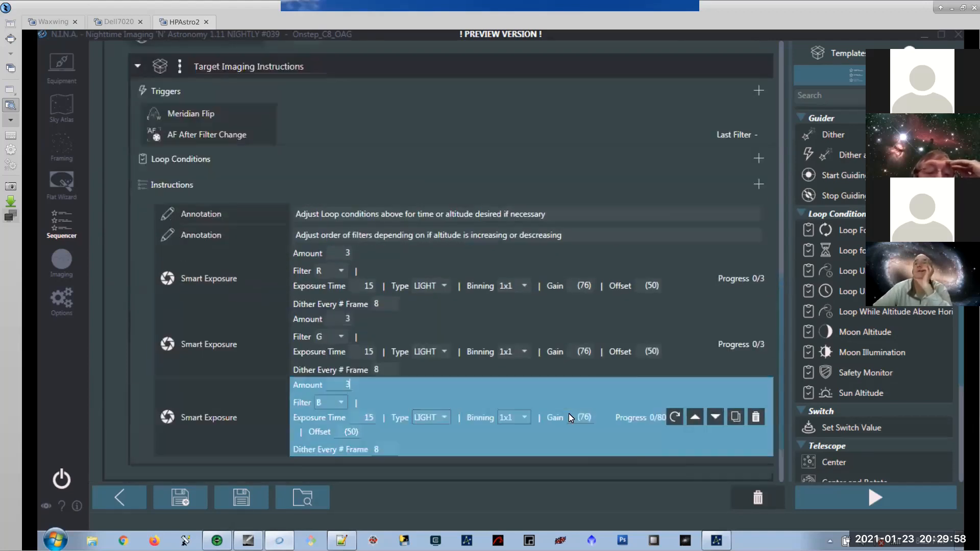
pyautogui.scroll(5, 563, 404)
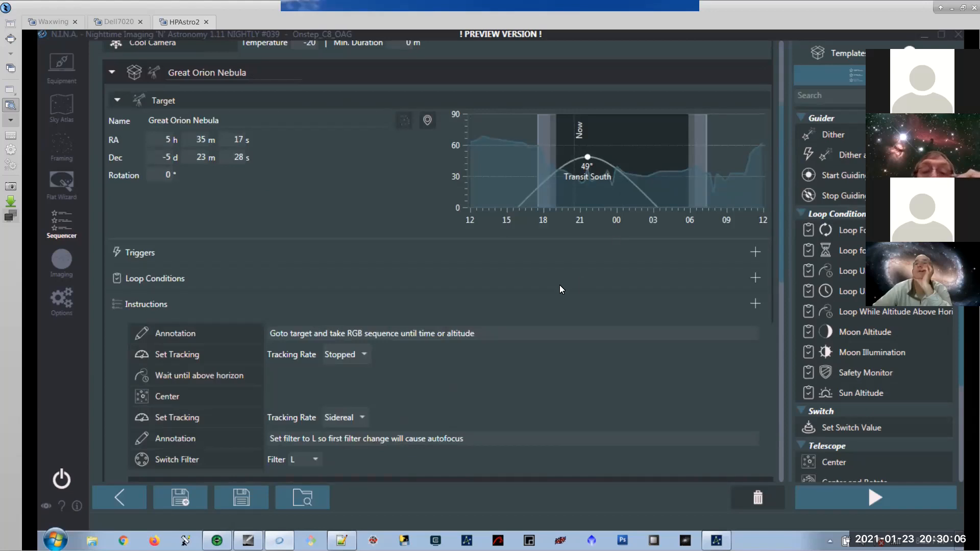
pyautogui.scroll(3, 543, 283)
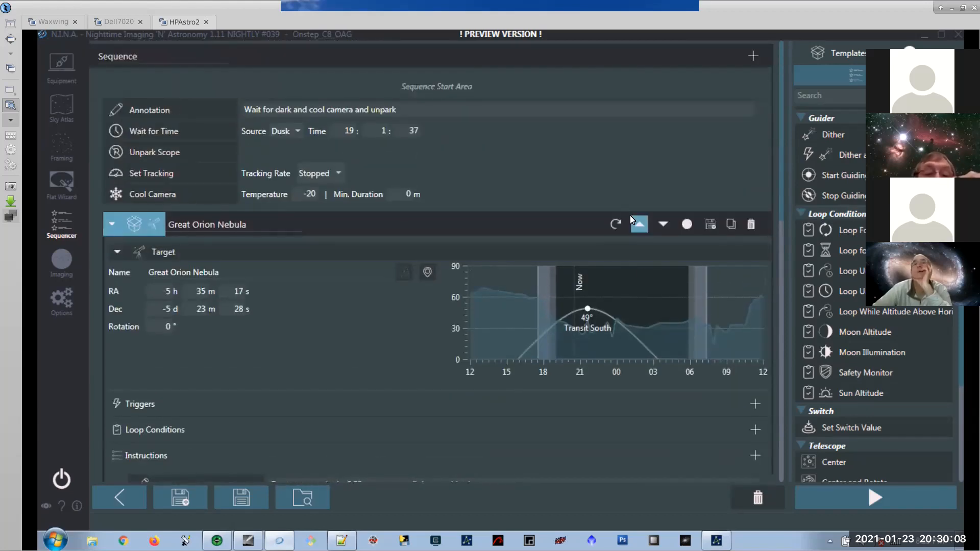
# Start the sequence, check the issue flagged on Unpark Scope, and start the run again.
pyautogui.click(879, 497)
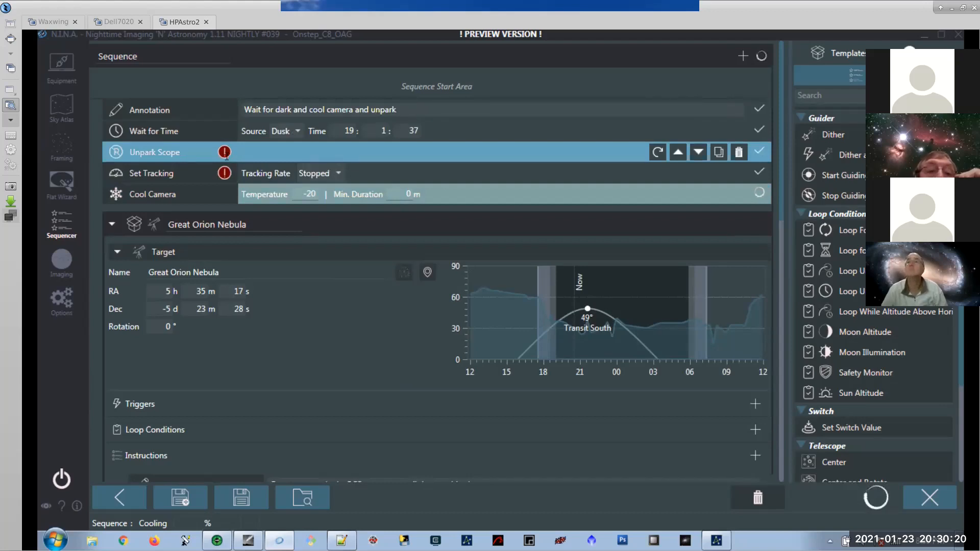
pyautogui.moveTo(225, 152)
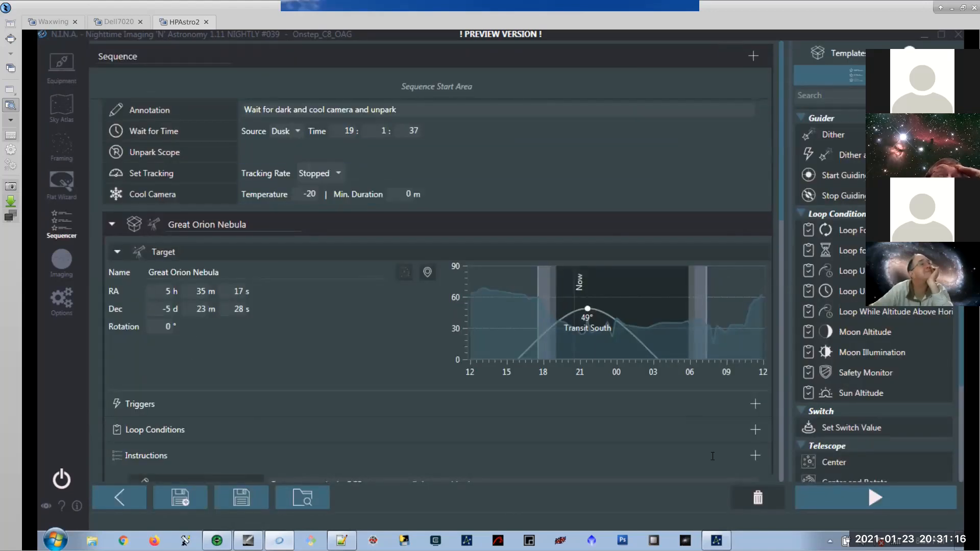
pyautogui.click(876, 497)
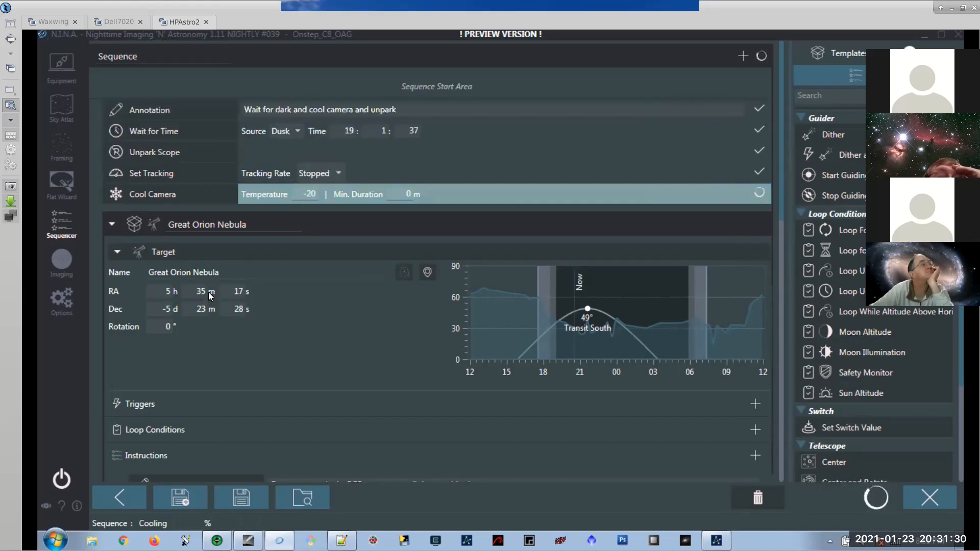
pyautogui.click(217, 251)
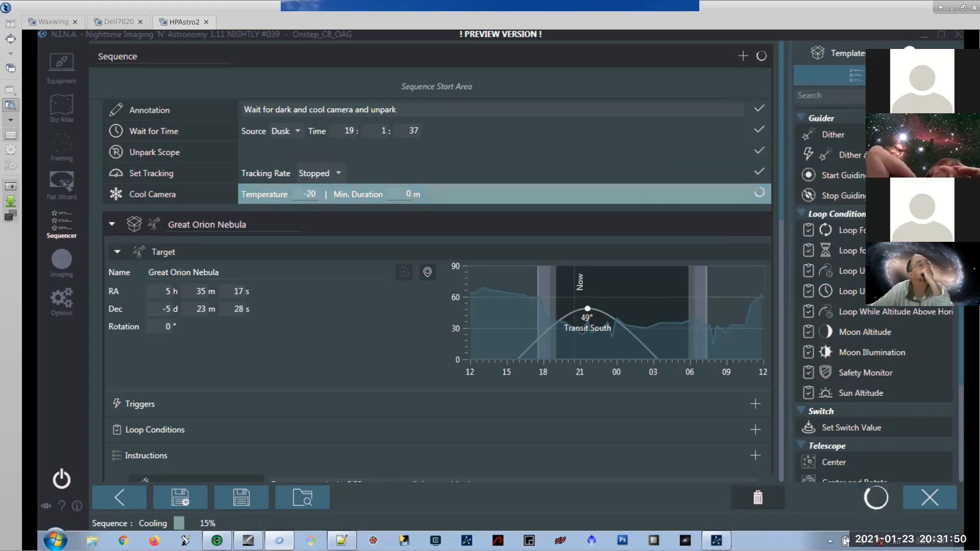
pyautogui.scroll(10, 872, 290)
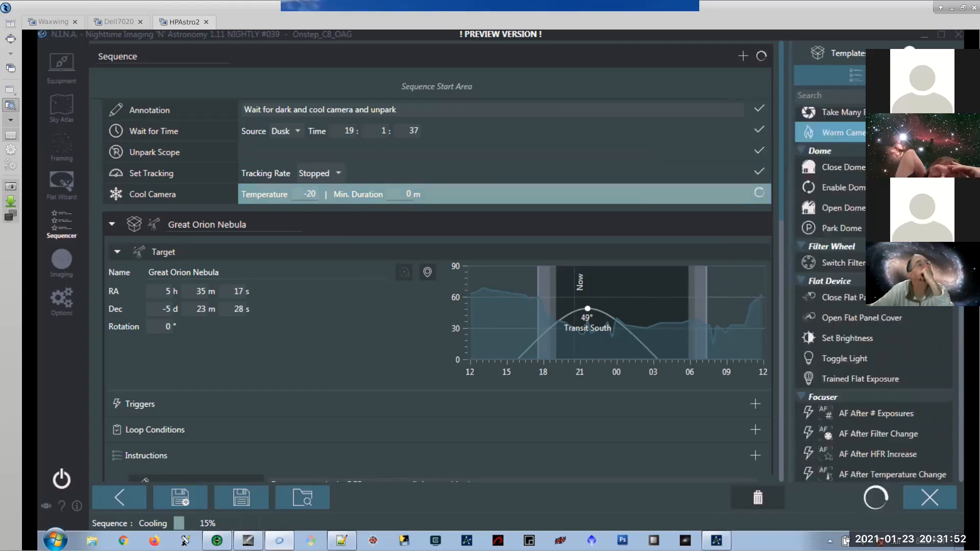
pyautogui.scroll(2, 831, 138)
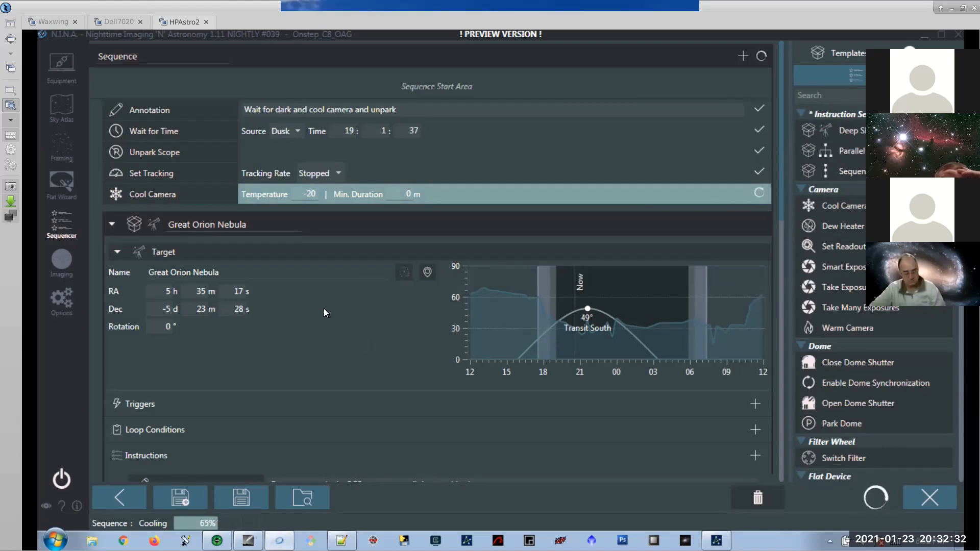
pyautogui.moveTo(560, 321)
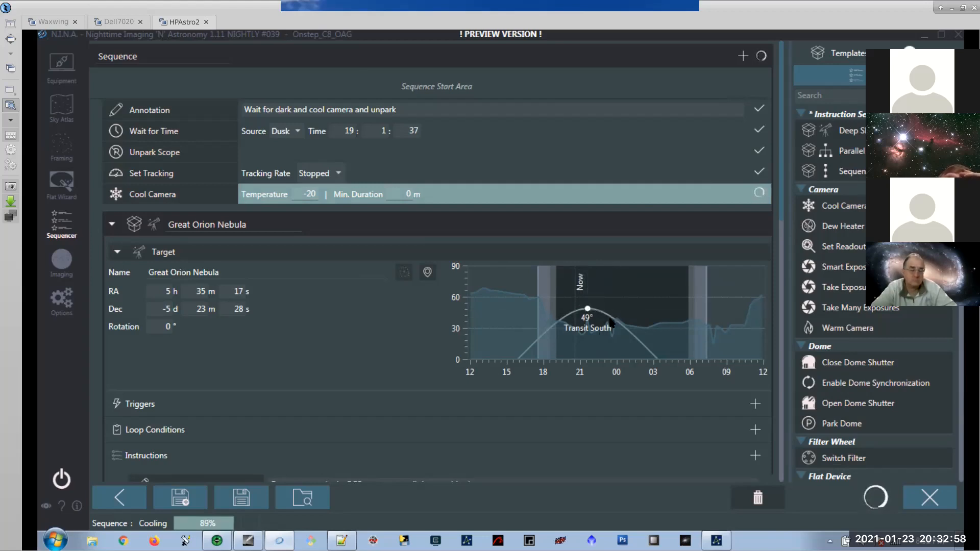
# Monitor the Center instruction and Plate Solving in the imaging view, and check the telescope's slew on the Cartes du Ciel chart.
pyautogui.click(62, 261)
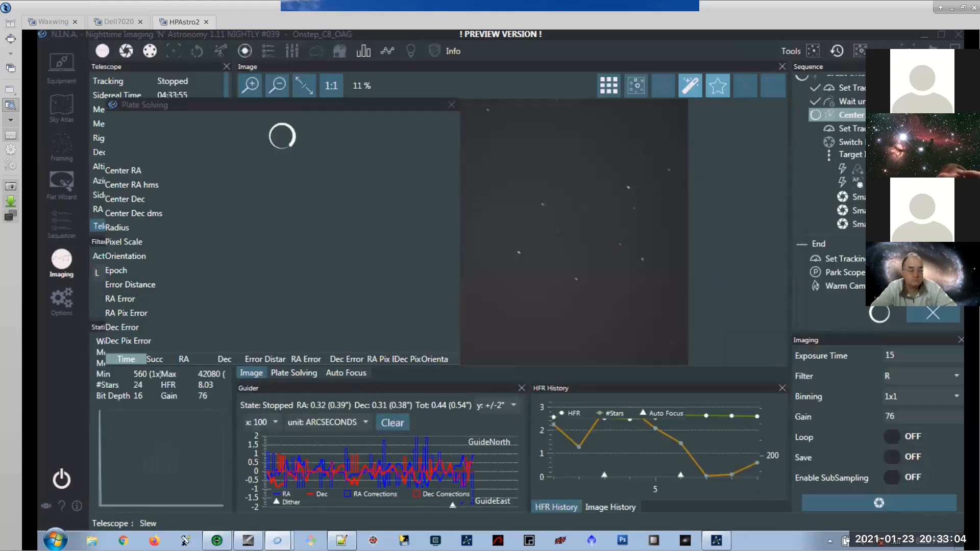
pyautogui.scroll(3, 847, 195)
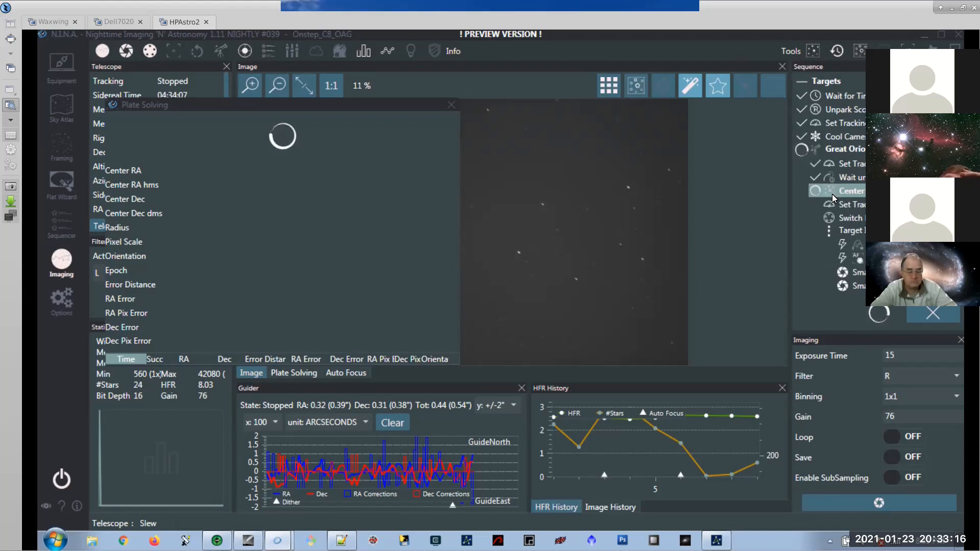
pyautogui.moveTo(163, 99); pyautogui.dragTo(153, 77)
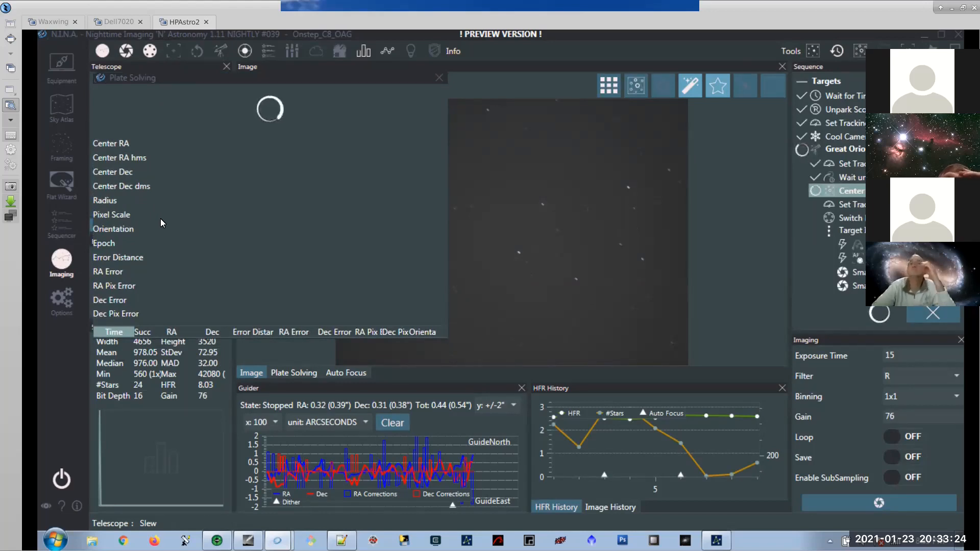
pyautogui.click(248, 540)
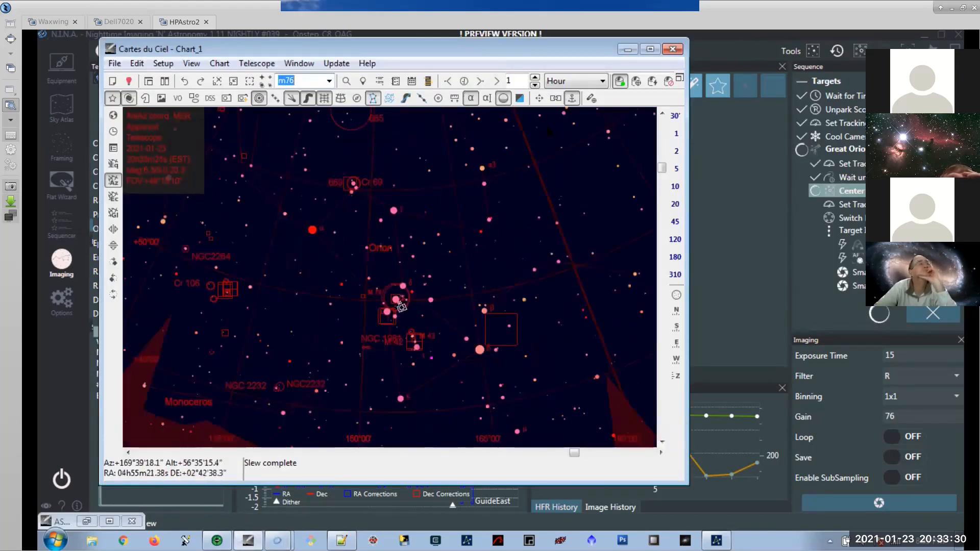
pyautogui.click(631, 52)
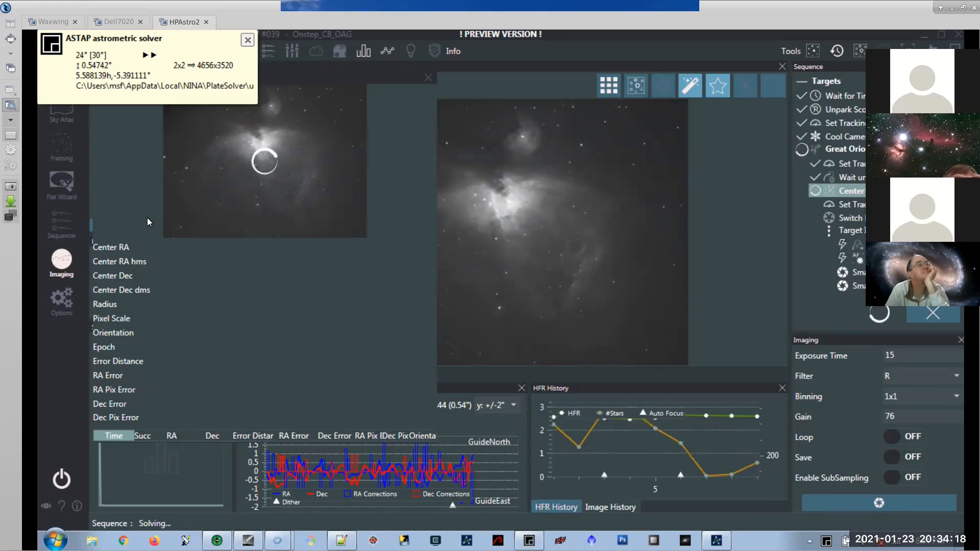
# Stop the running sequence during plate solving and close the Plate Solving window.
pyautogui.click(67, 220)
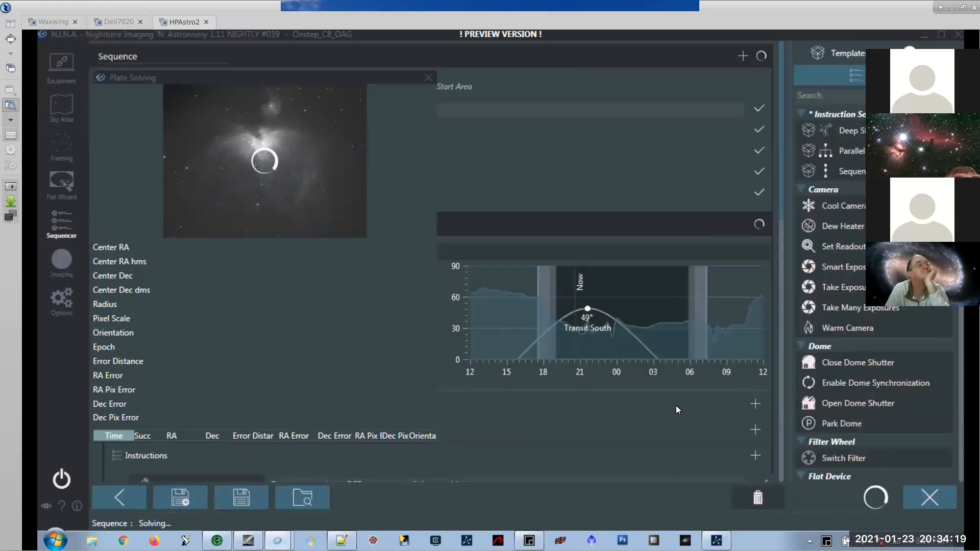
pyautogui.click(933, 499)
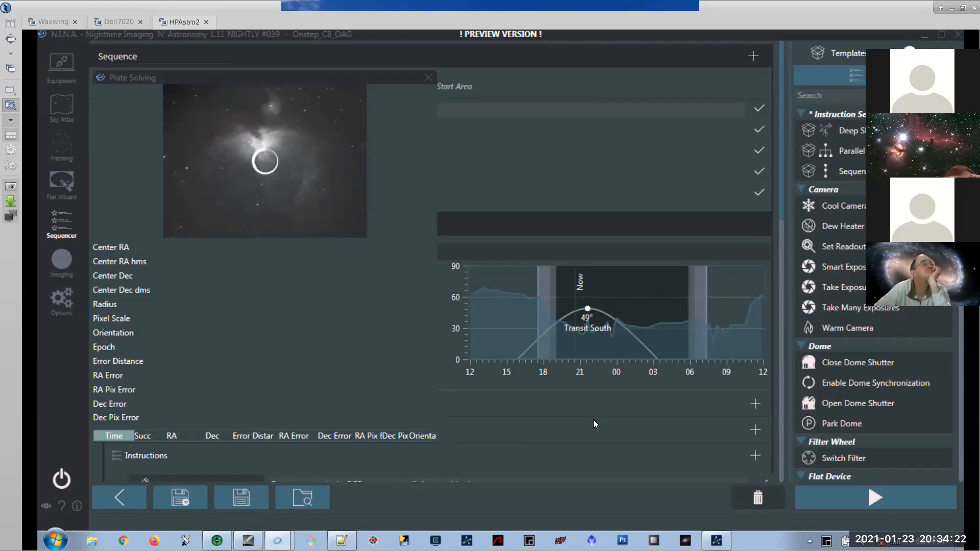
pyautogui.click(428, 79)
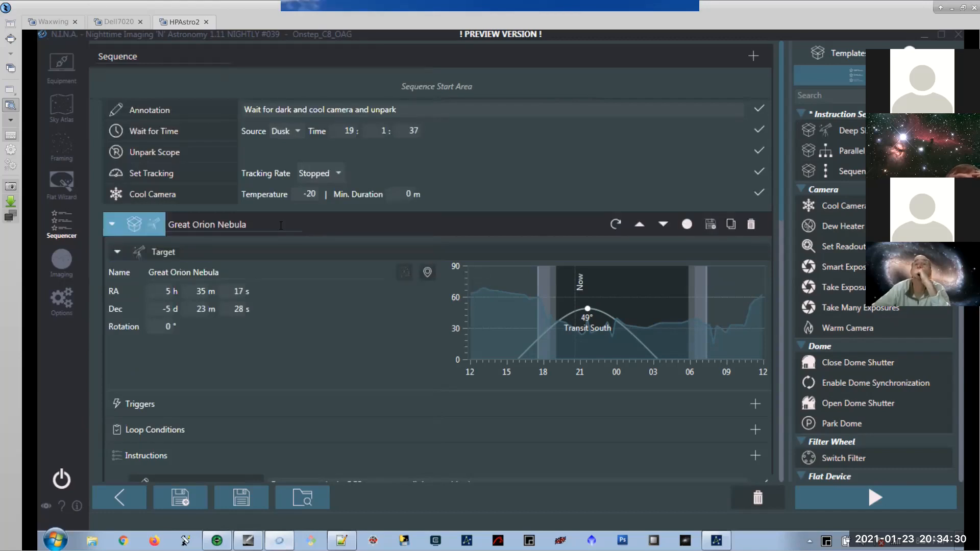
# Check the Great Orion Nebula instructions down to Center, restart the sequence and follow it in the imaging view.
pyautogui.scroll(-3, 418, 410)
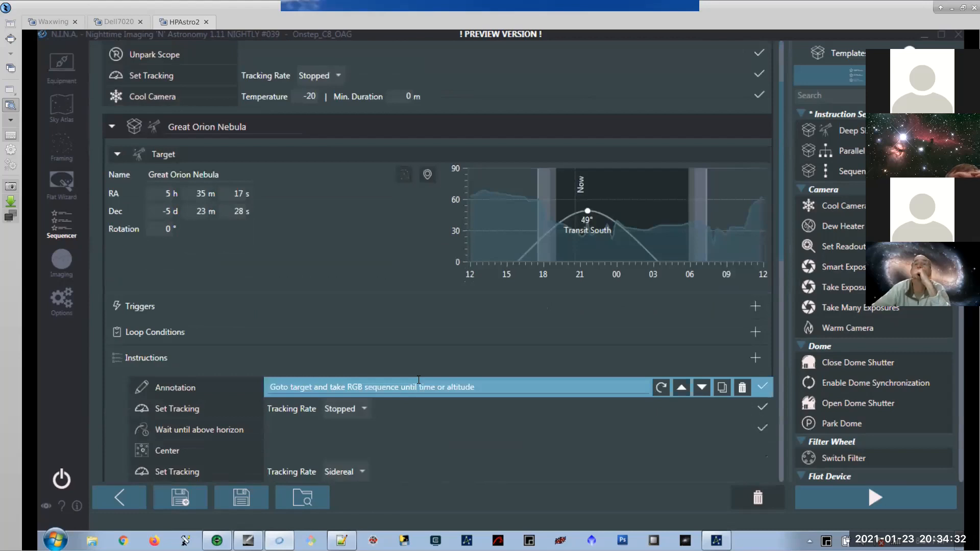
pyautogui.scroll(-3, 449, 319)
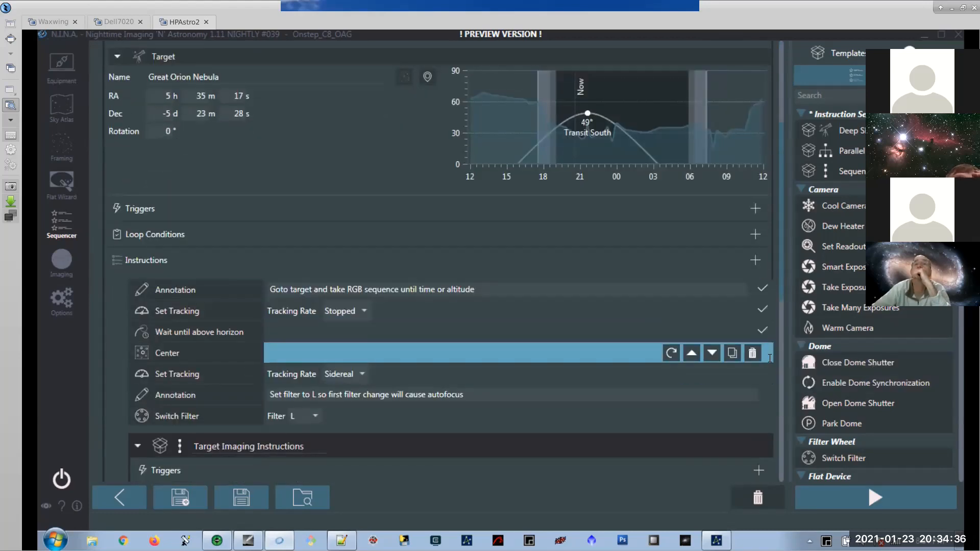
pyautogui.click(842, 497)
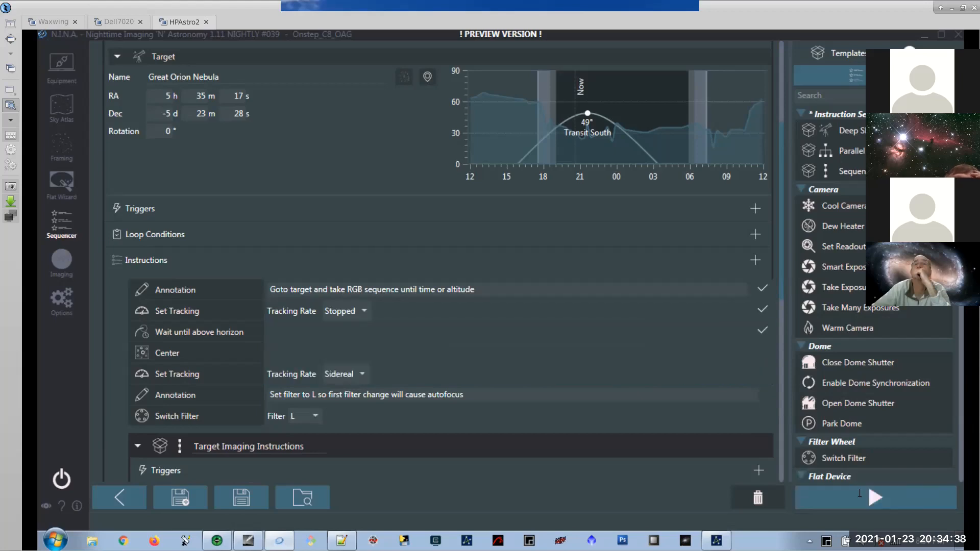
pyautogui.click(62, 262)
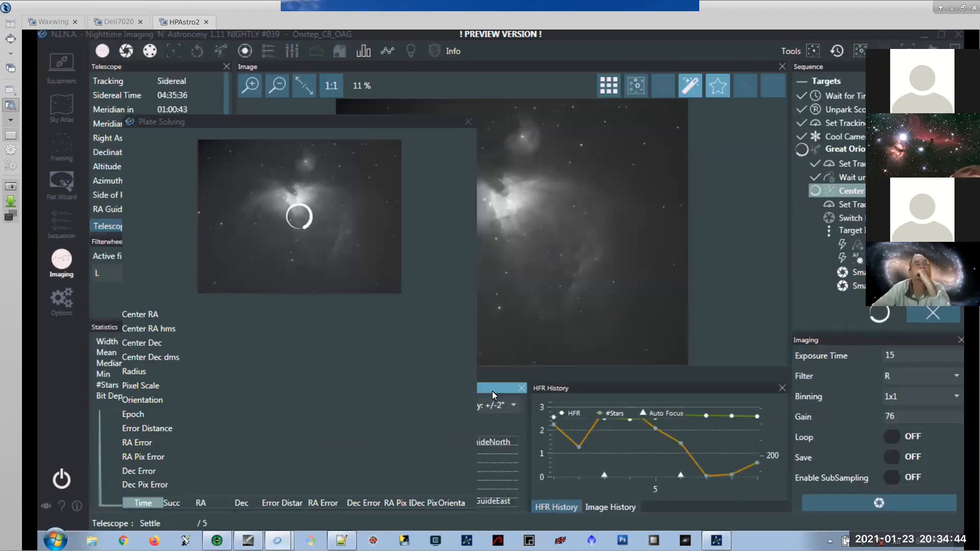
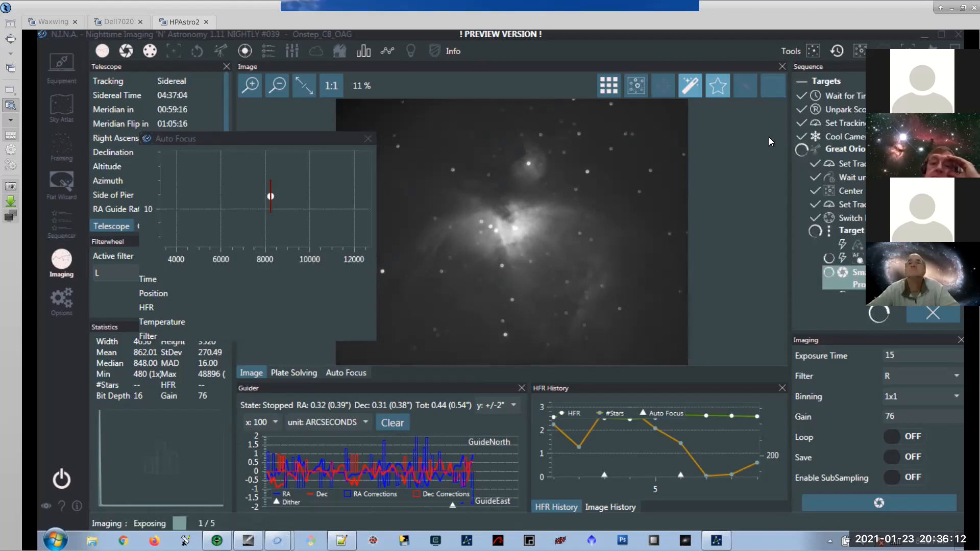
# Move the Auto Focus window off the telescope and statistics readings and zoom in on the nebula image.
pyautogui.moveTo(264, 140); pyautogui.dragTo(375, 86)
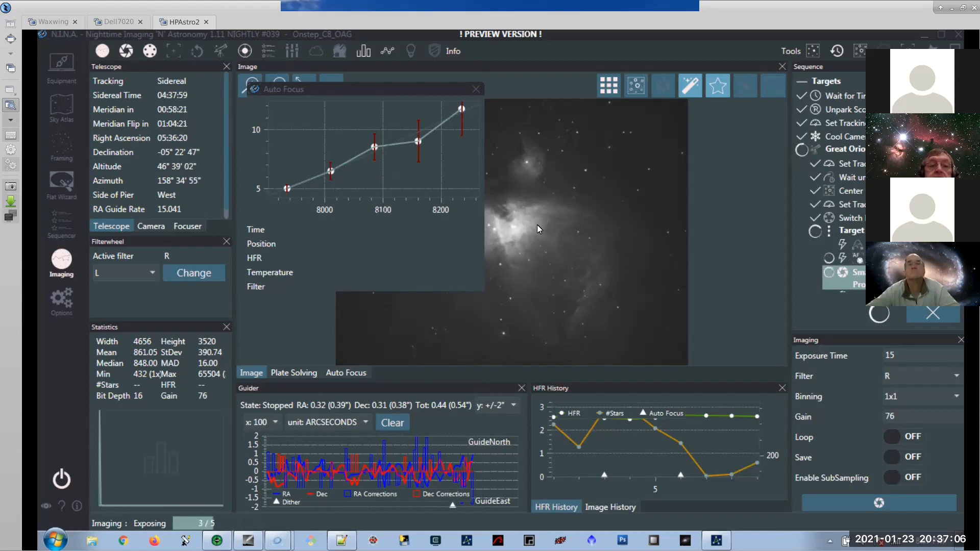
pyautogui.scroll(3, 537, 224)
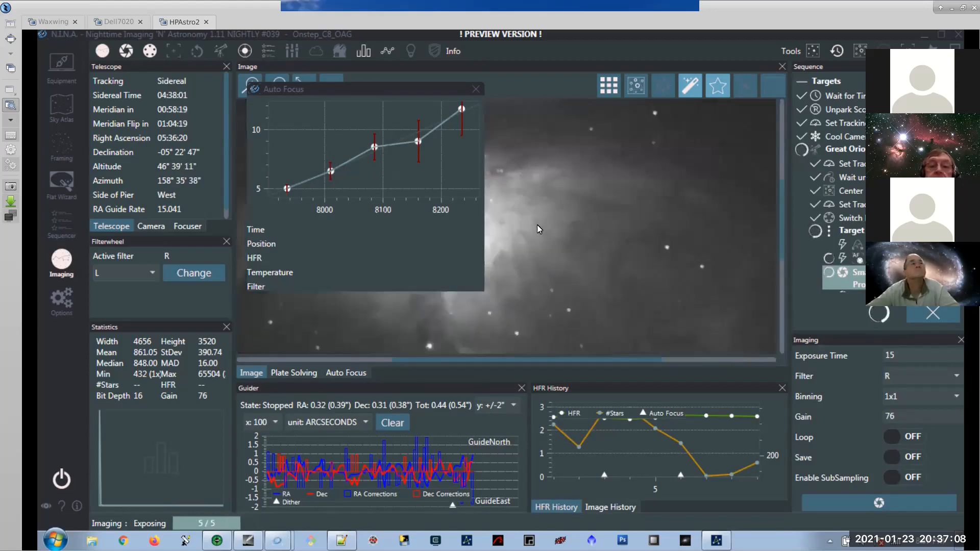
pyautogui.scroll(2, 537, 224)
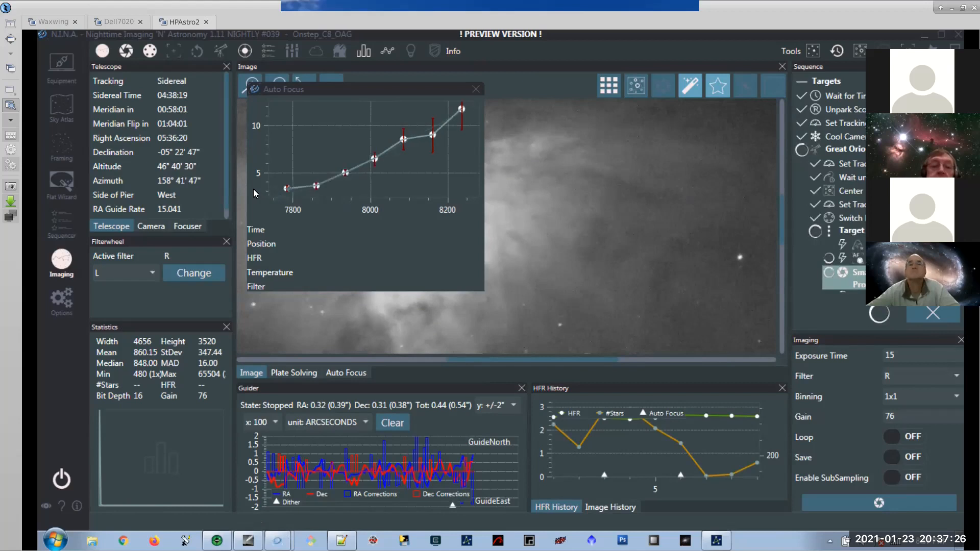
# Open the Auto Focus options and review their settings, moving the Auto Focus graph window out of the way.
pyautogui.click(72, 297)
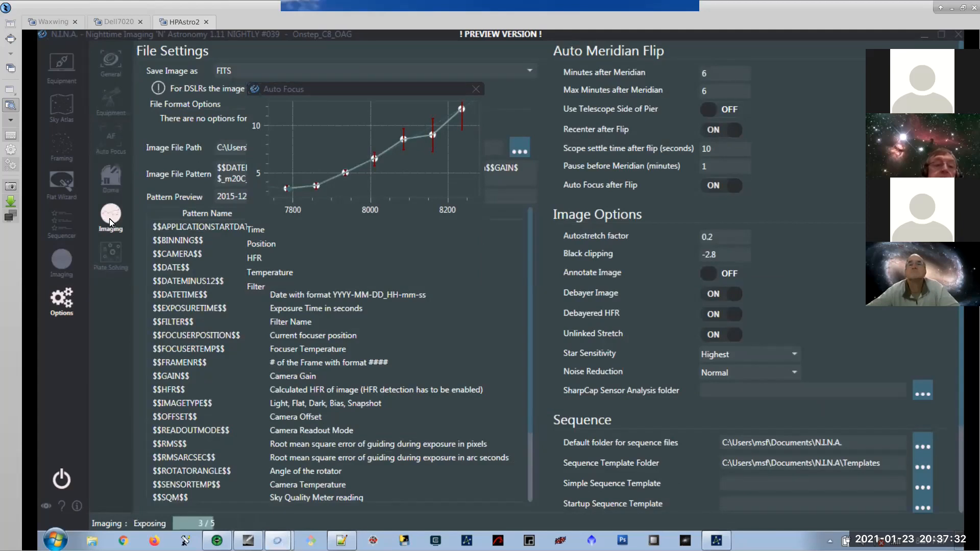
pyautogui.click(111, 107)
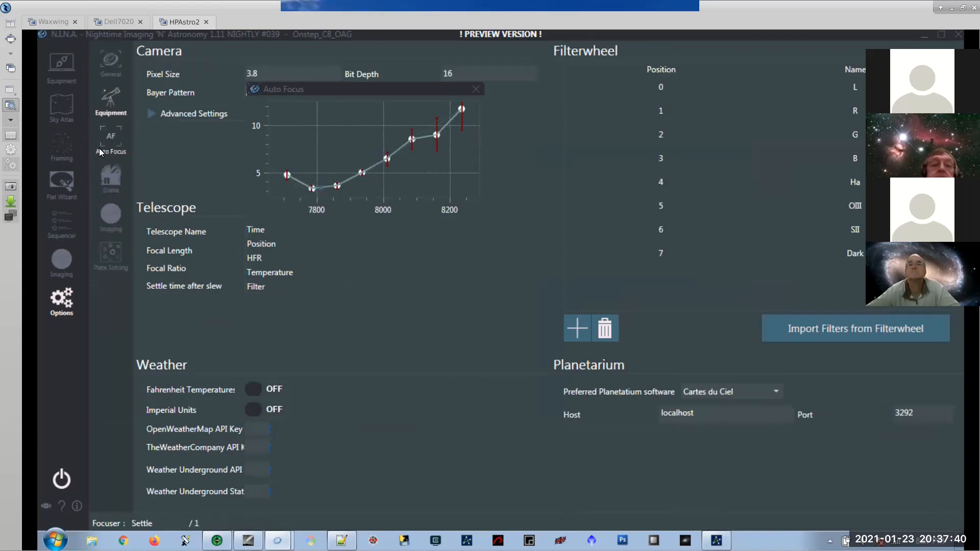
pyautogui.click(115, 143)
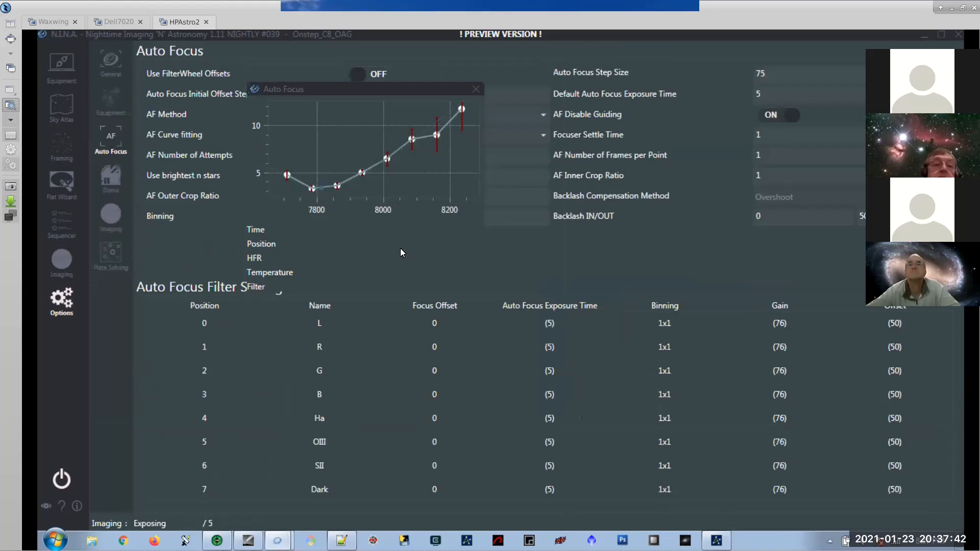
pyautogui.moveTo(390, 86); pyautogui.dragTo(553, 262)
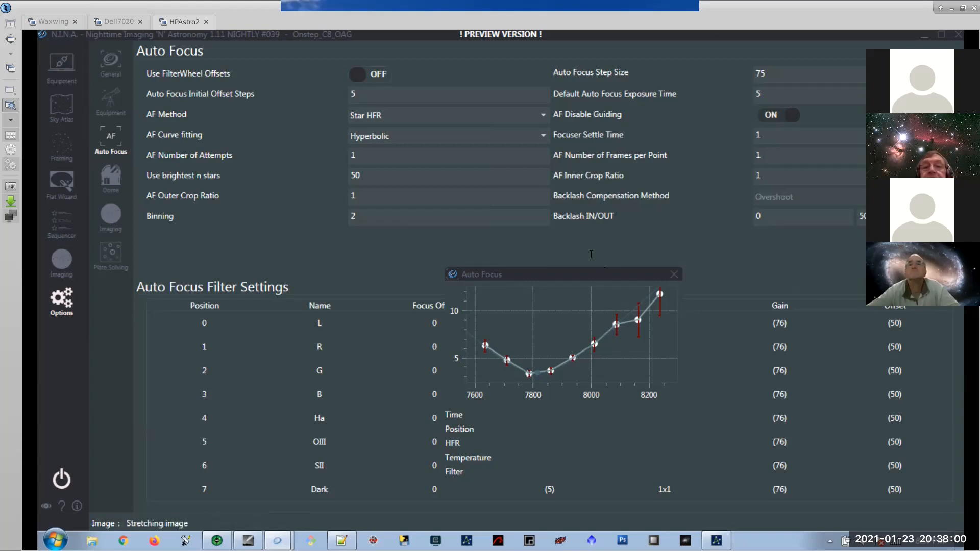
pyautogui.click(372, 198)
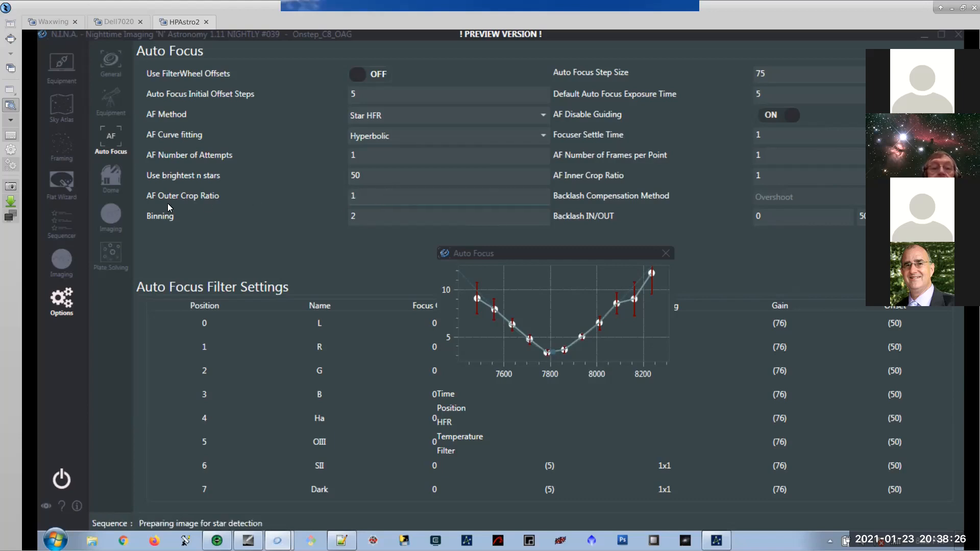
# Return to the imaging view, move the Auto Focus window clear of the image and fit the whole image to the view.
pyautogui.click(67, 269)
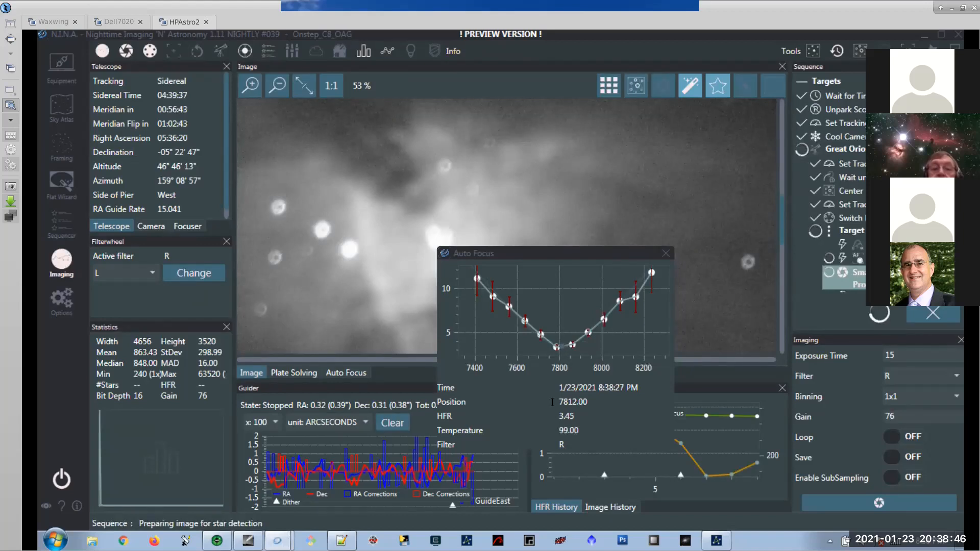
pyautogui.moveTo(530, 253); pyautogui.dragTo(834, 45)
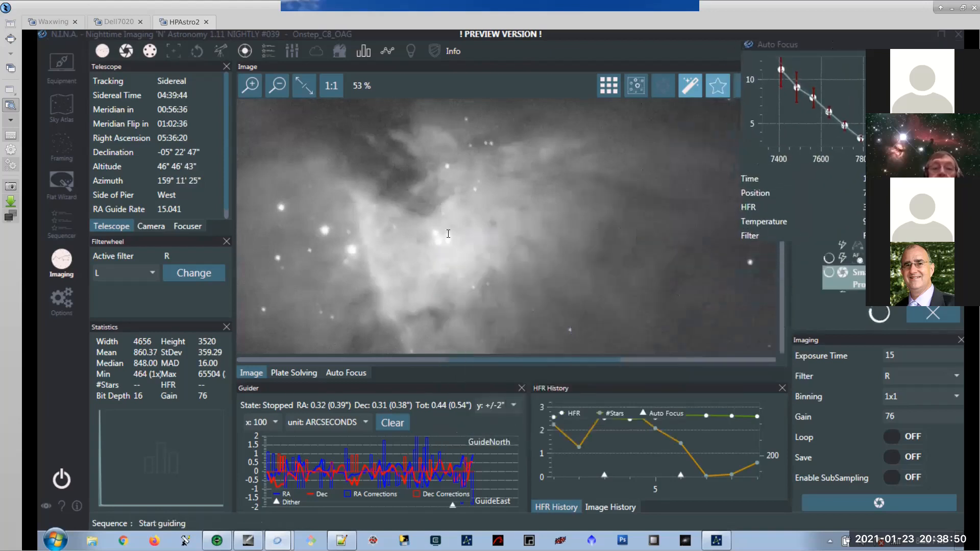
pyautogui.click(304, 86)
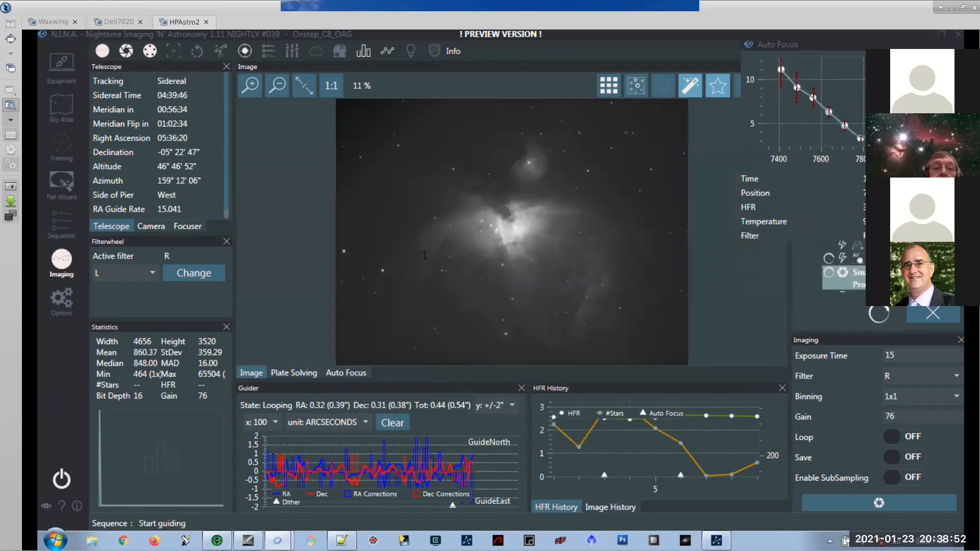
# Clear the guider graph, and check the guiding history in PHD2 and the running sequence's progress.
pyautogui.click(392, 423)
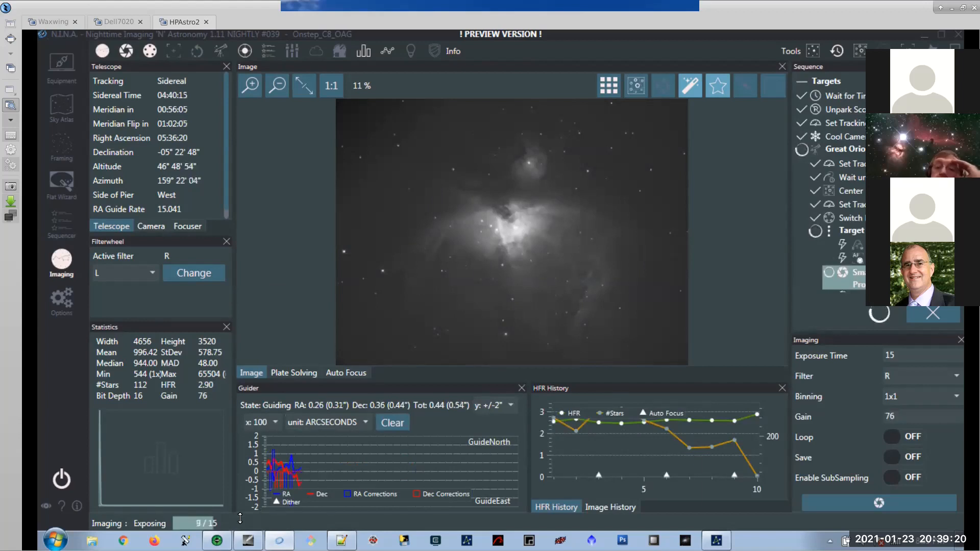
pyautogui.click(217, 540)
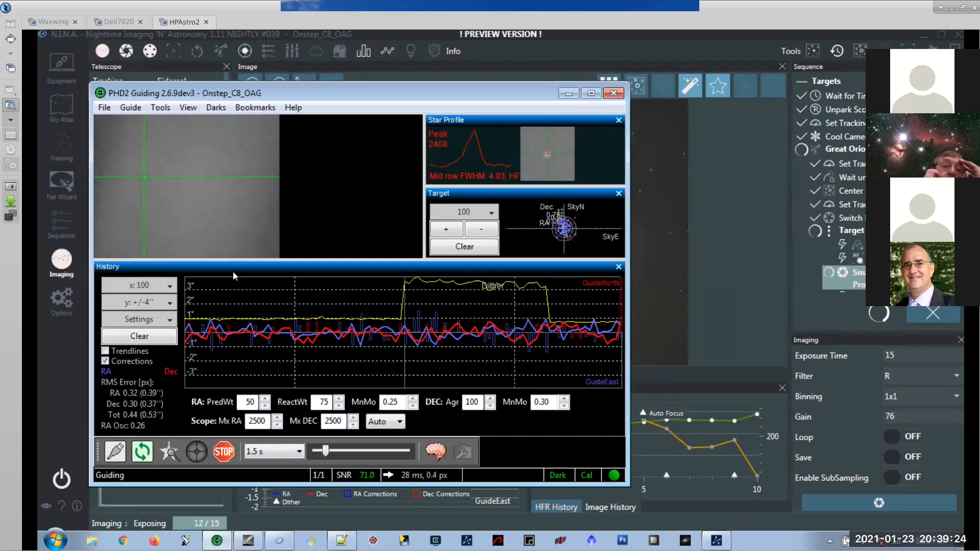
pyautogui.click(568, 95)
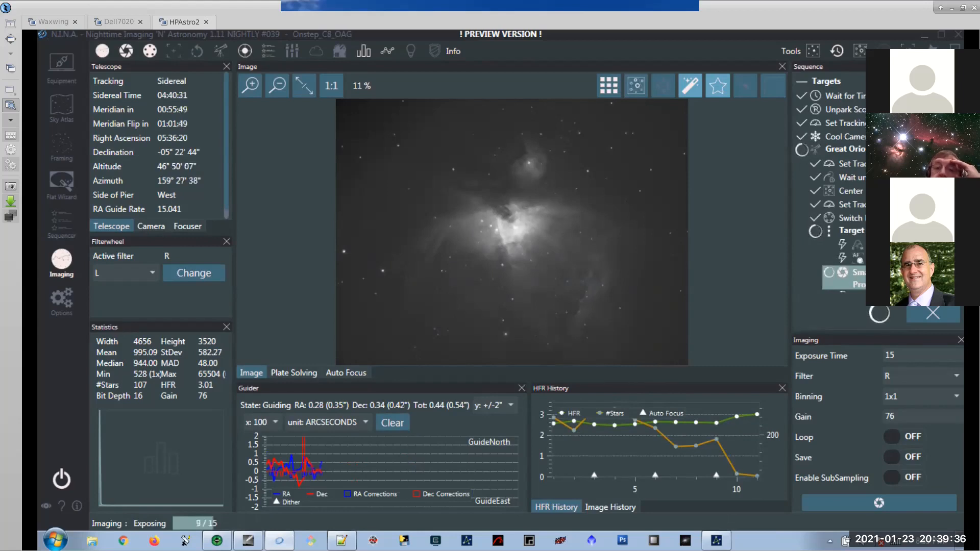
pyautogui.scroll(-3, 829, 189)
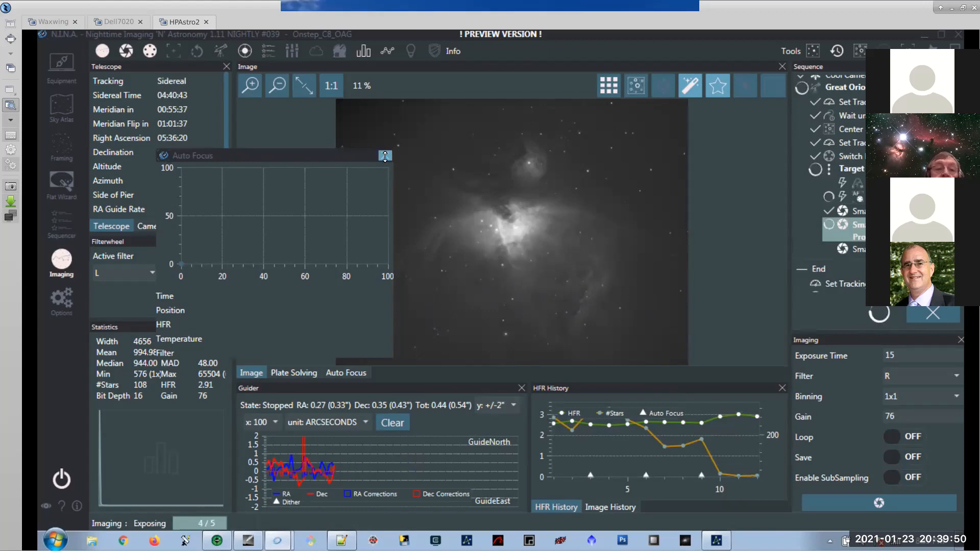
# Close the Auto Focus window, cancel the running sequence and return to the sequence editor.
pyautogui.click(385, 155)
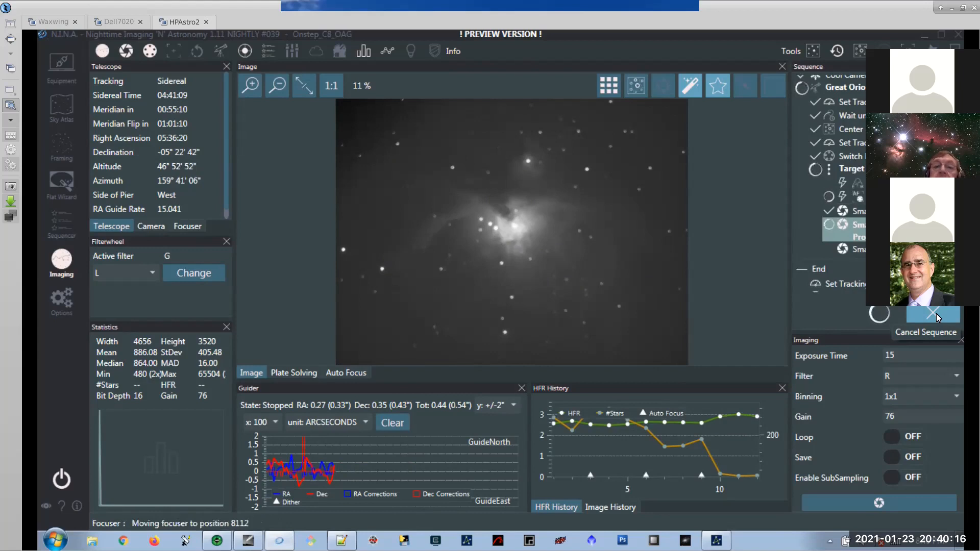
pyautogui.click(69, 225)
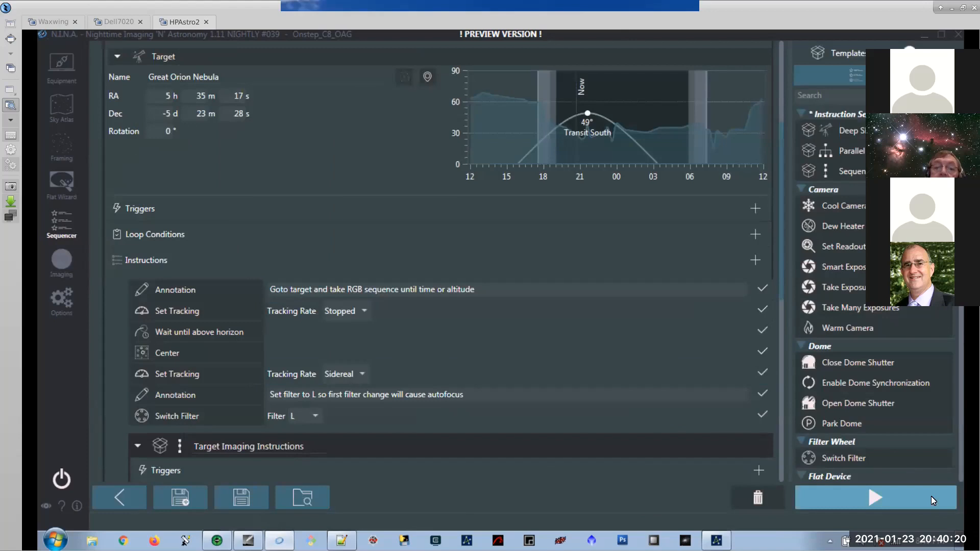
# Delete the B and G Smart Exposure instructions from the target imaging block and restart the sequence.
pyautogui.scroll(-10, 412, 354)
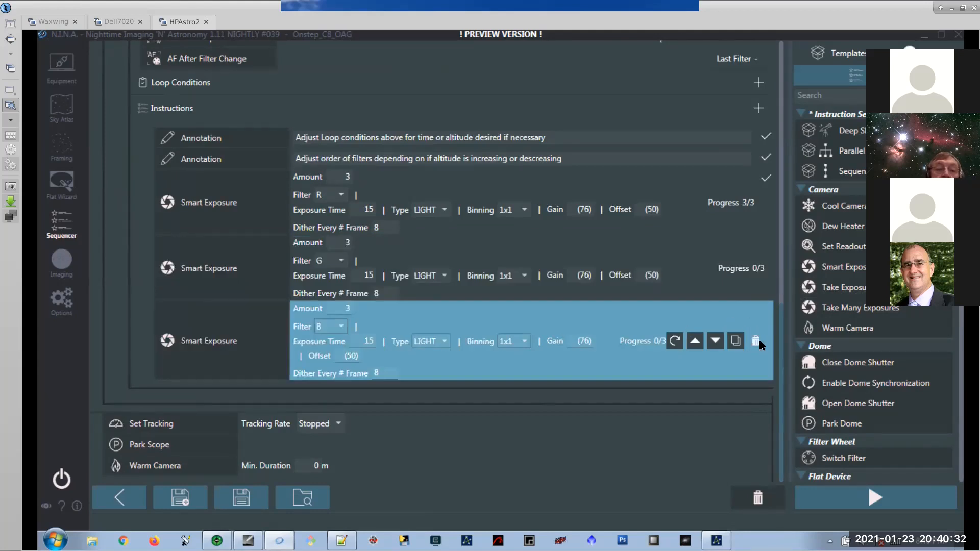
pyautogui.click(757, 340)
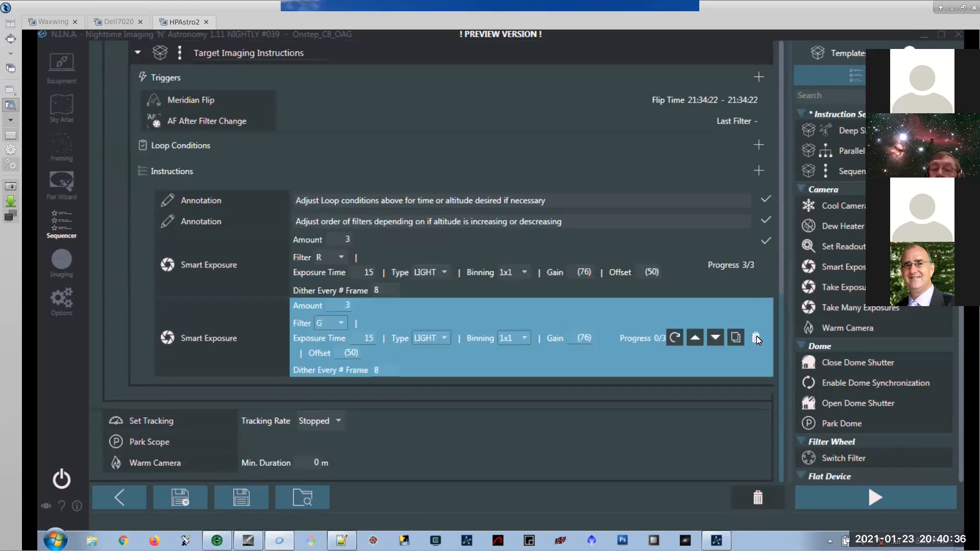
pyautogui.click(756, 338)
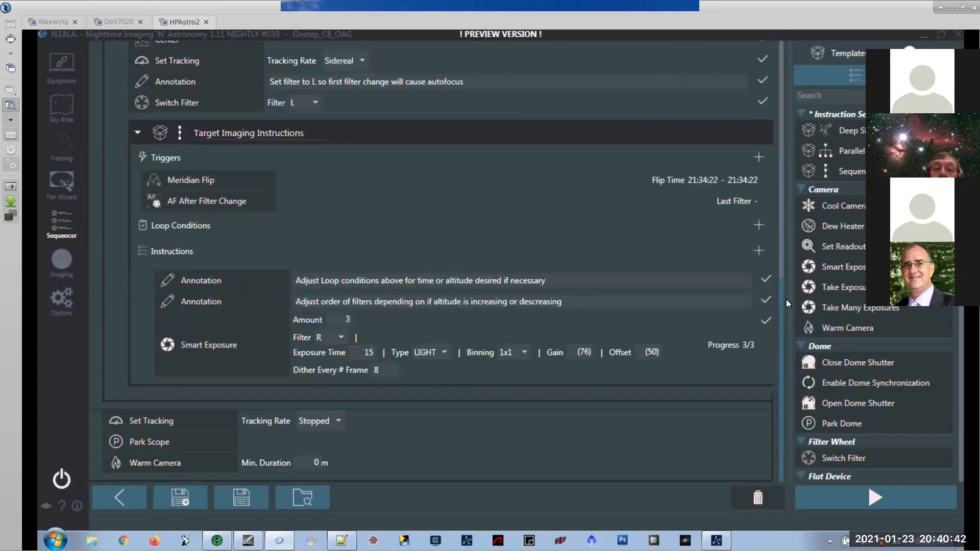
pyautogui.scroll(-1, 768, 323)
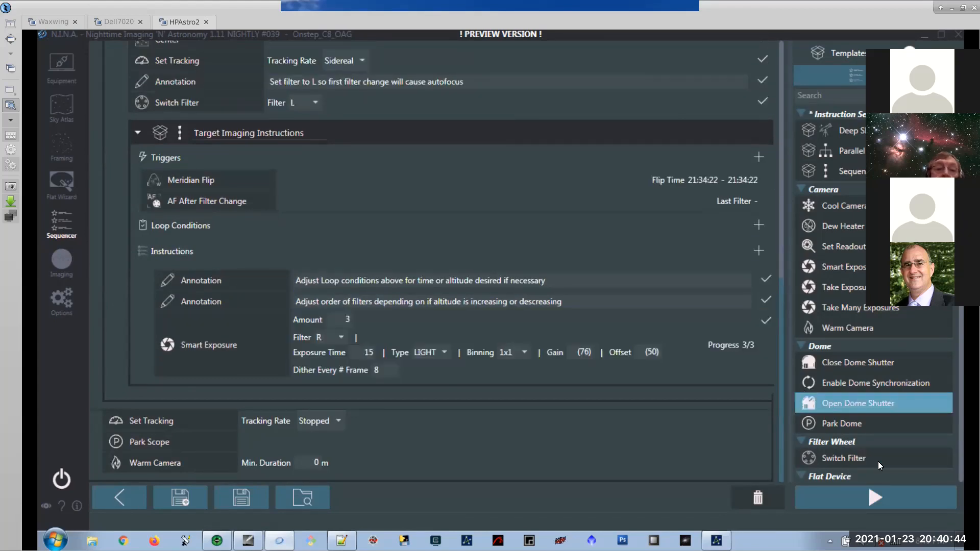
pyautogui.click(875, 498)
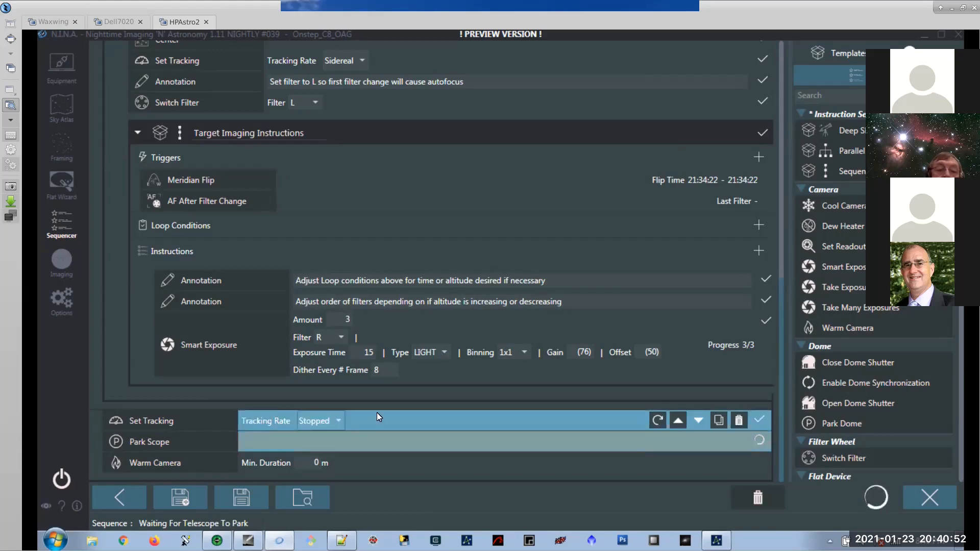
# Check the telescope's parking position on the Cartes du Ciel chart, and minimize the chart to return to the sequencer.
pyautogui.click(248, 539)
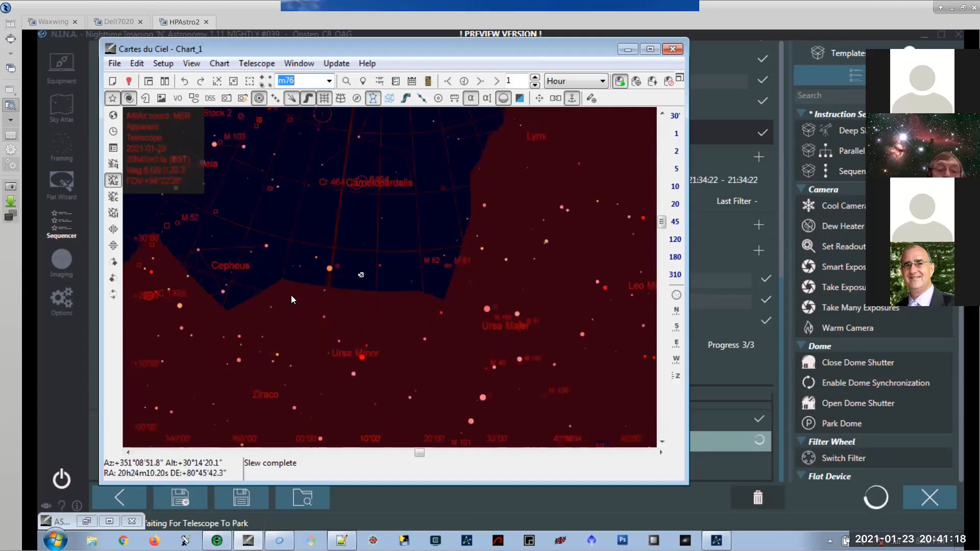
pyautogui.click(627, 49)
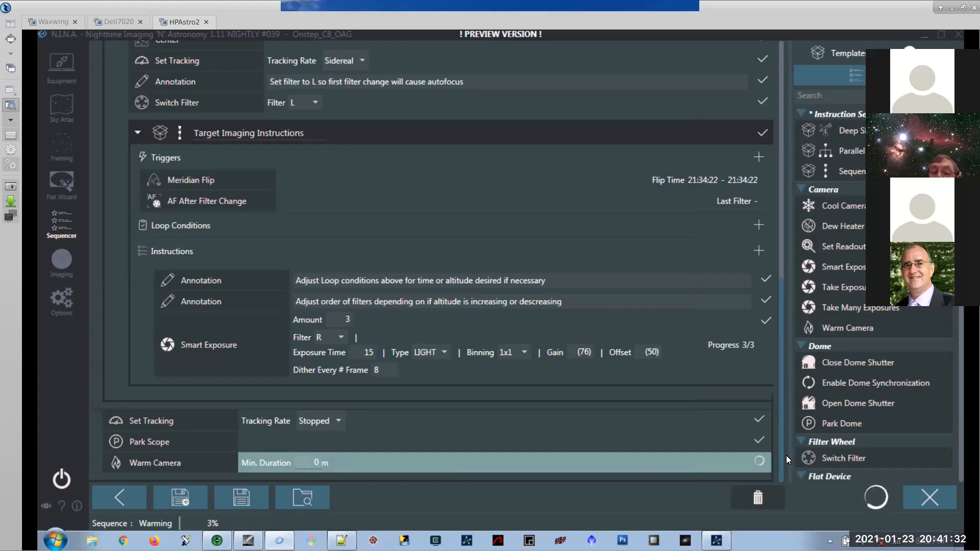
# Add a Trained Flat Exposure instruction below the Target Imaging Instructions block, with amount 20 and filter R.
pyautogui.scroll(1, 785, 455)
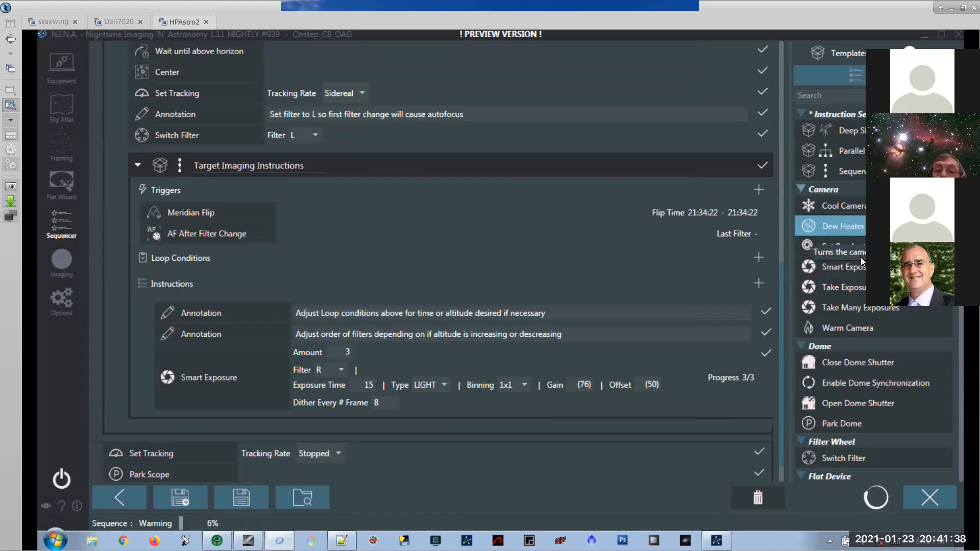
pyautogui.scroll(-3, 871, 358)
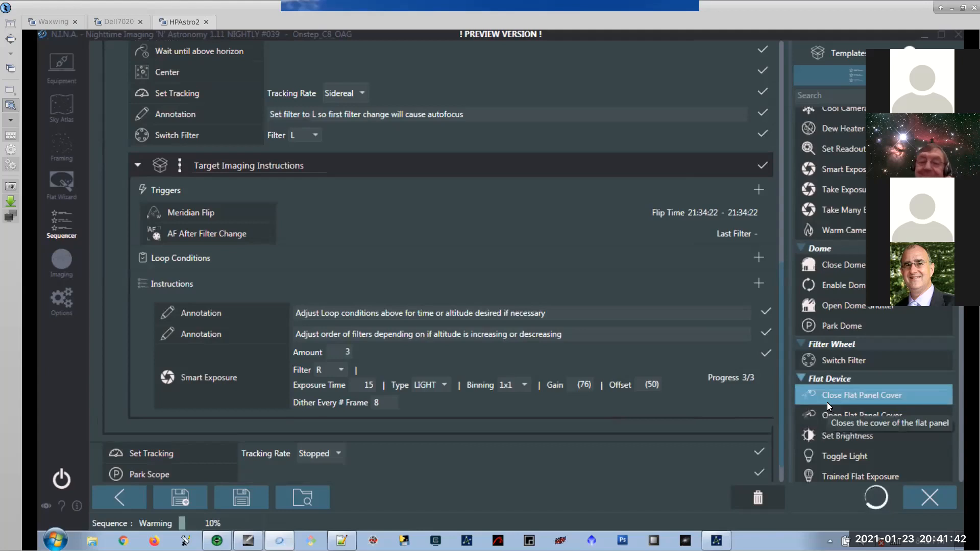
pyautogui.scroll(3, 828, 401)
pyautogui.scroll(-8, 831, 398)
pyautogui.scroll(-11, 833, 395)
pyautogui.scroll(-8, 898, 409)
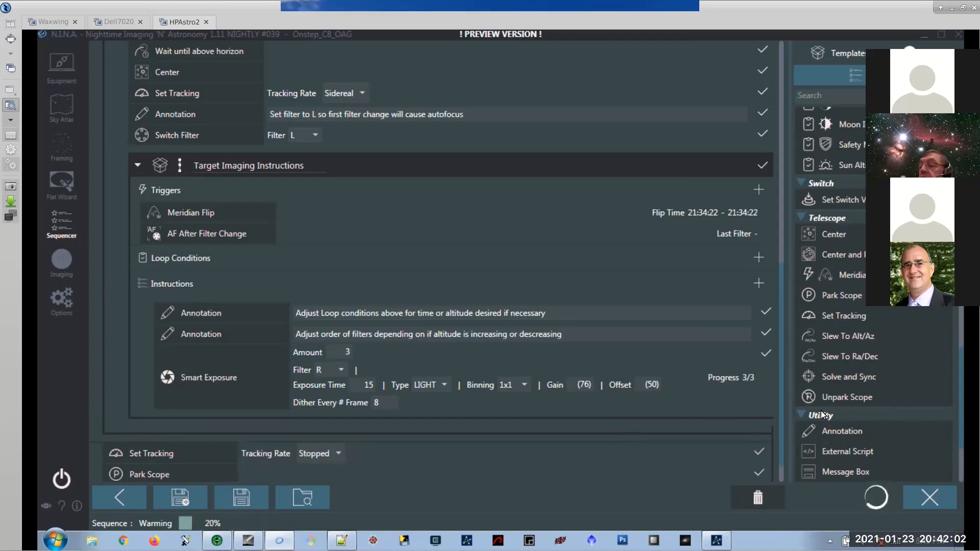
pyautogui.scroll(6, 880, 372)
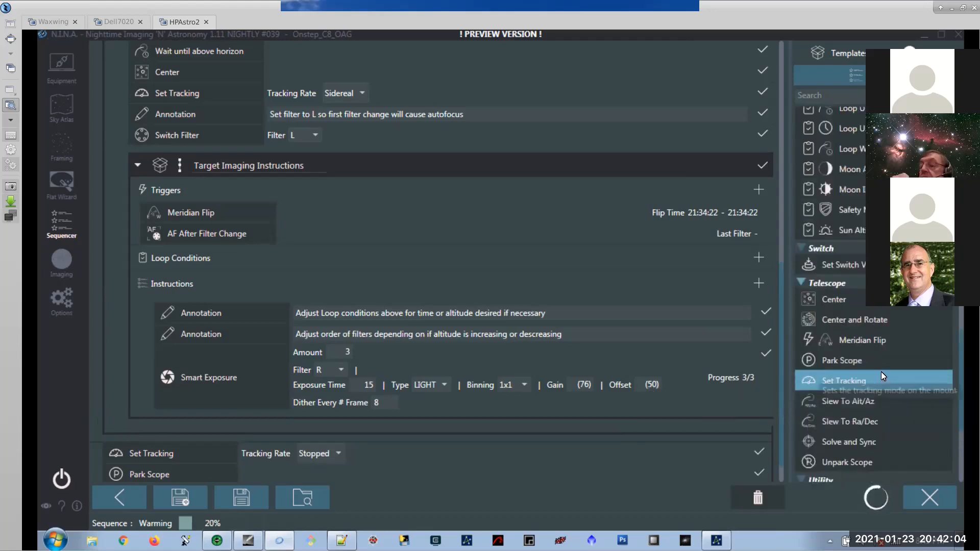
pyautogui.scroll(4, 880, 372)
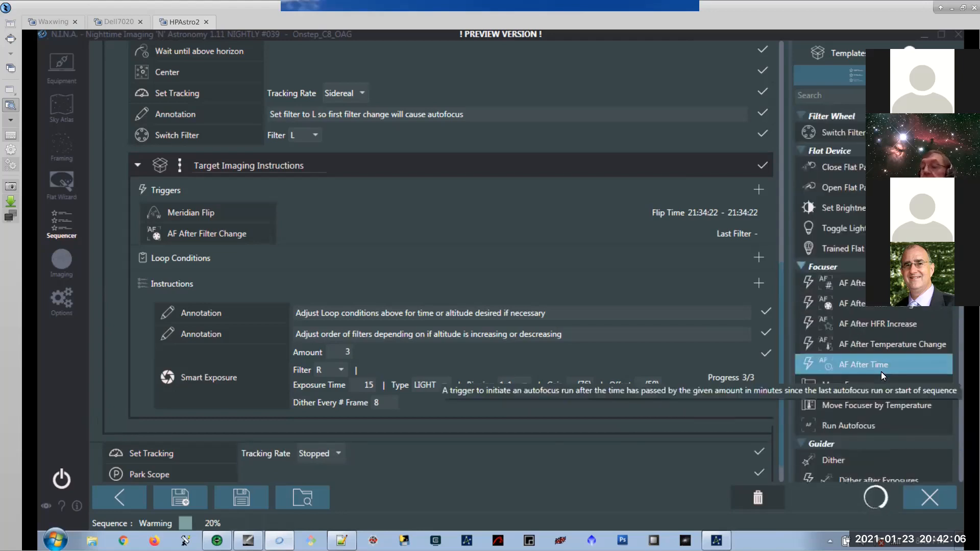
pyautogui.moveTo(841, 249)
pyautogui.mouseDown()
pyautogui.moveTo(292, 429)
pyautogui.moveTo(326, 417)
pyautogui.mouseUp()
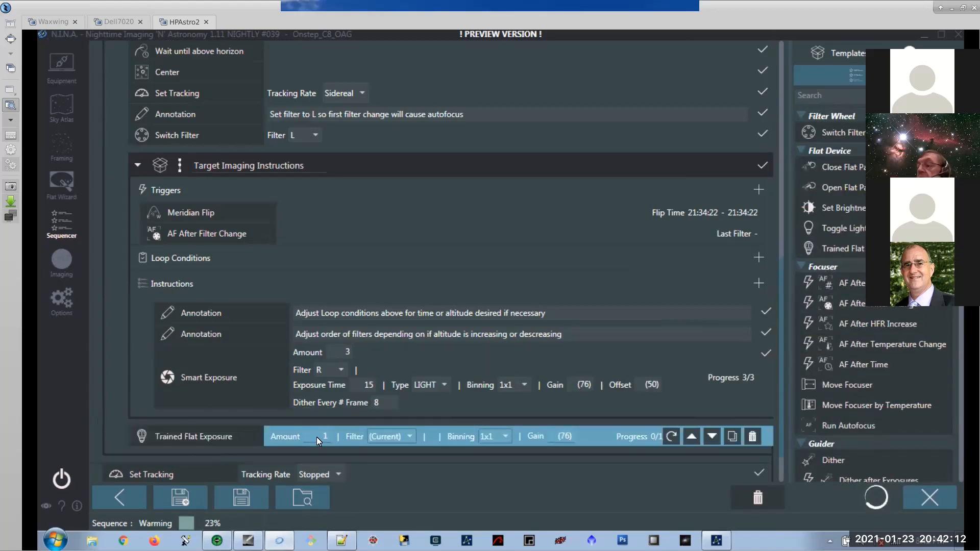
pyautogui.press('Delete')
pyautogui.write('20')
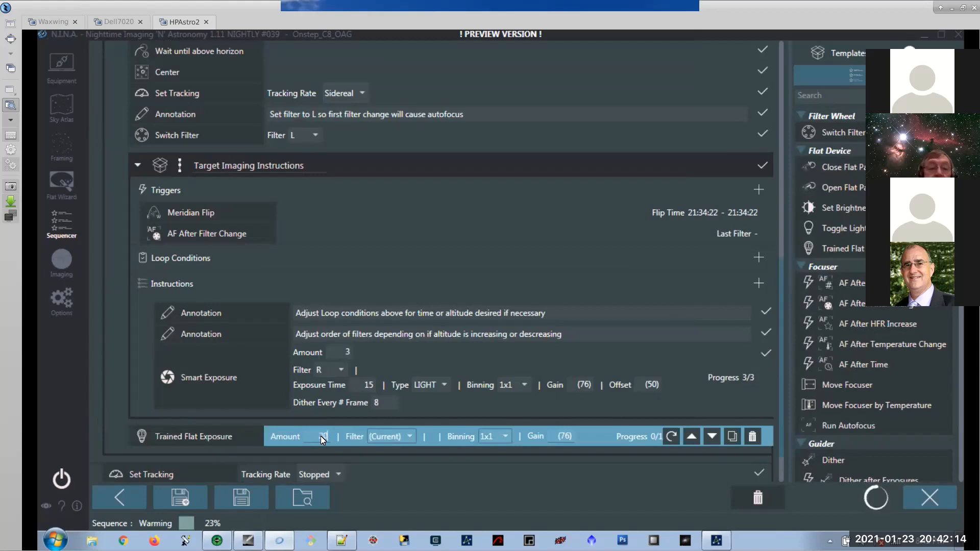
pyautogui.click(408, 437)
pyautogui.click(395, 473)
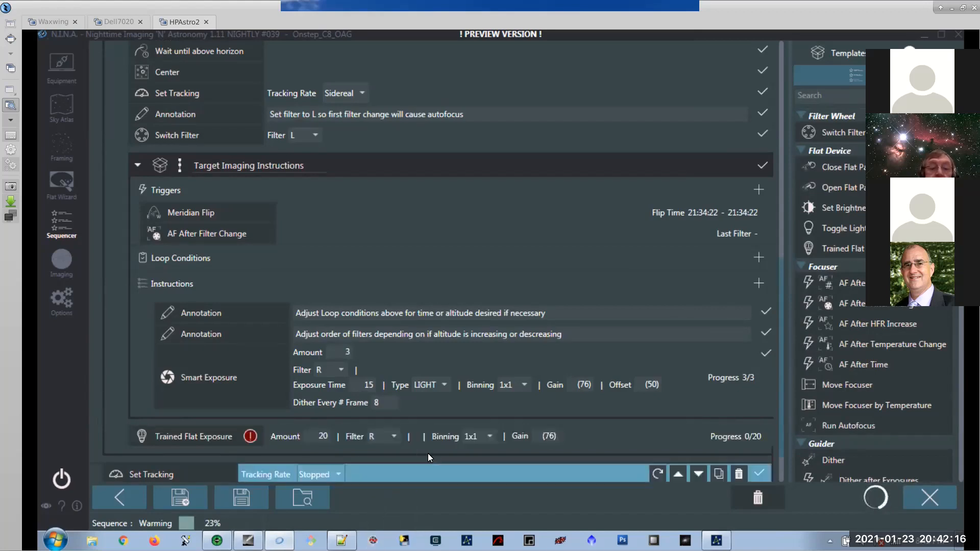
pyautogui.moveTo(251, 440)
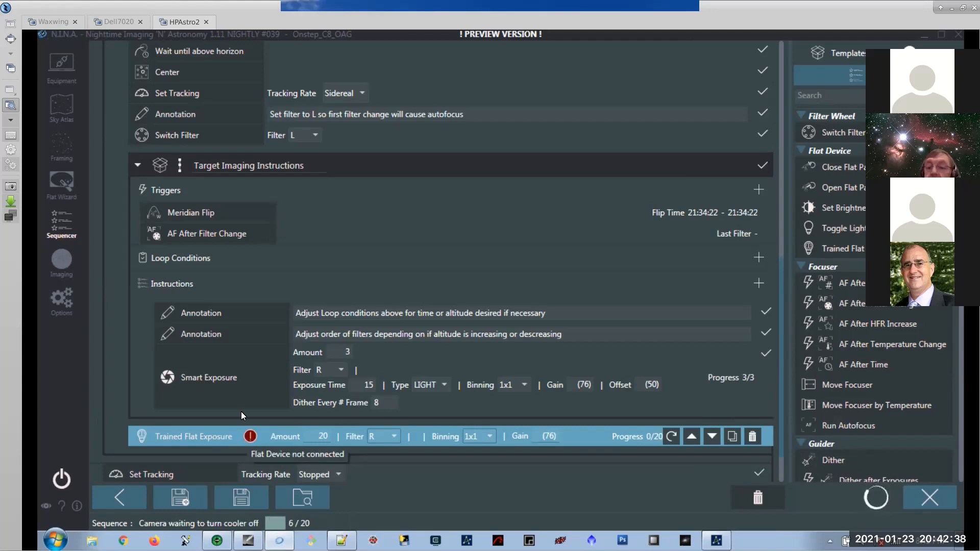
# Open the Flat Wizard and set its single-mode filter to R.
pyautogui.click(76, 196)
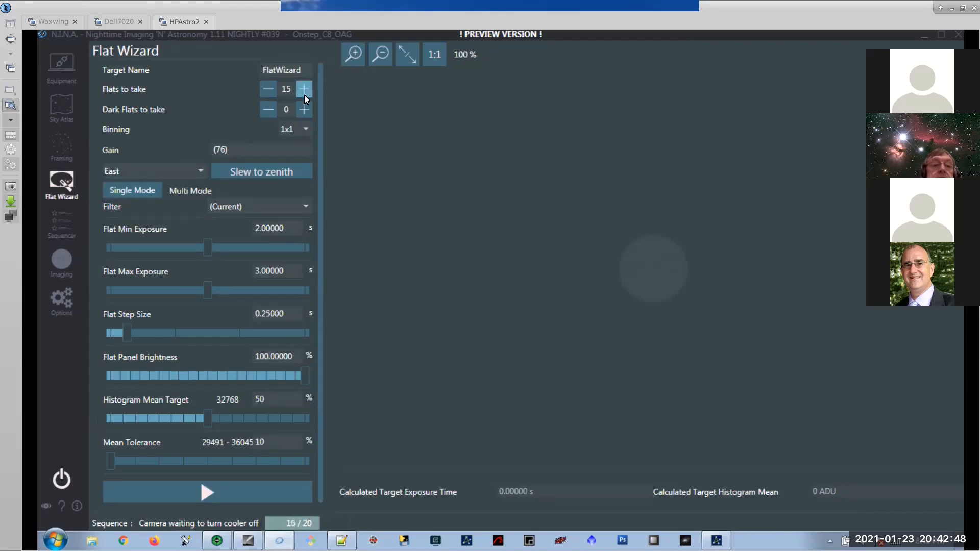
pyautogui.click(240, 209)
pyautogui.click(240, 245)
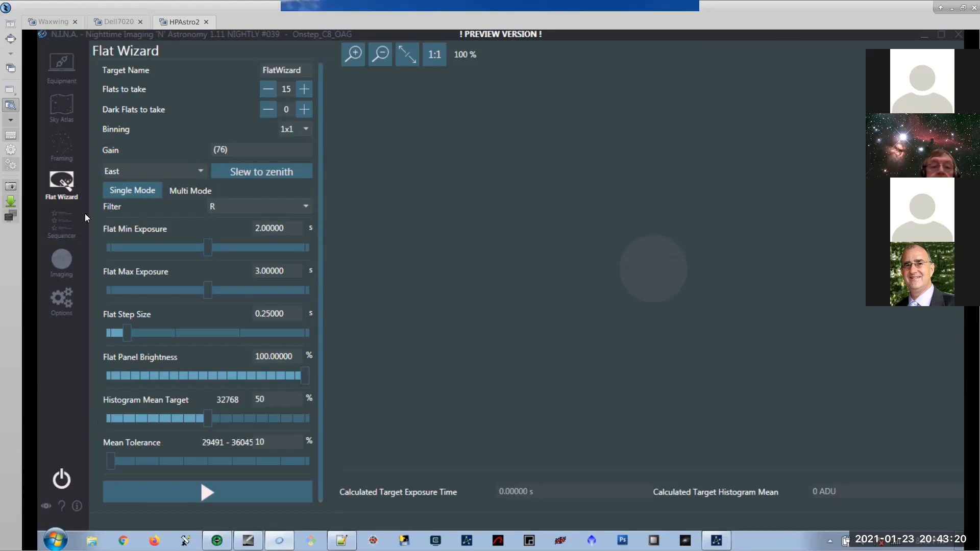
# Back in the sequencer, duplicate the Trained Flat Exposure twice and set the copies' filters to G and B.
pyautogui.click(62, 224)
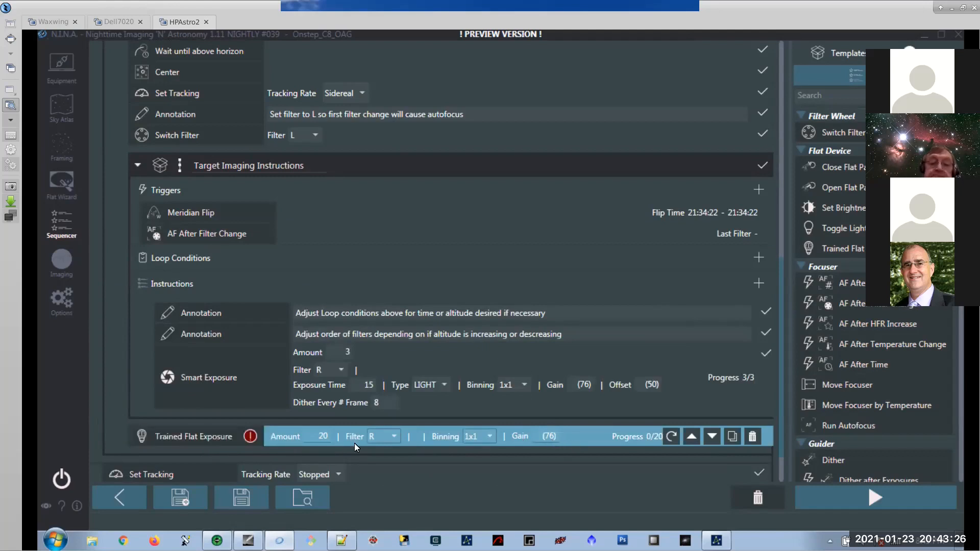
pyautogui.click(734, 437)
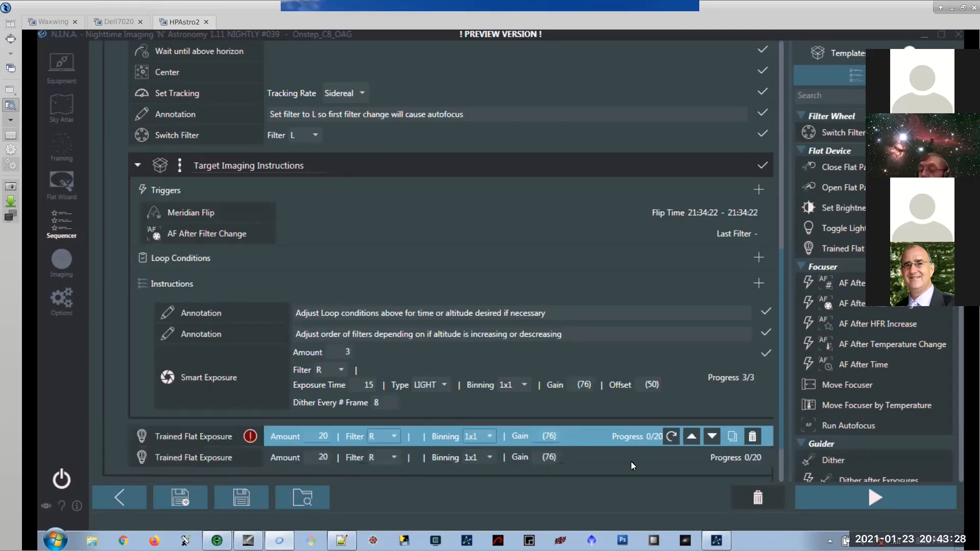
pyautogui.click(393, 455)
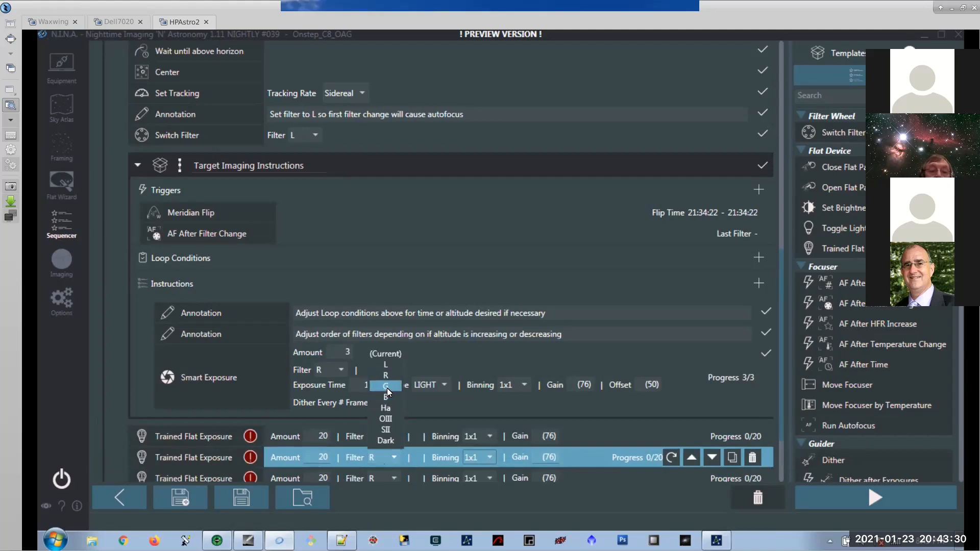
pyautogui.click(385, 387)
pyautogui.click(396, 475)
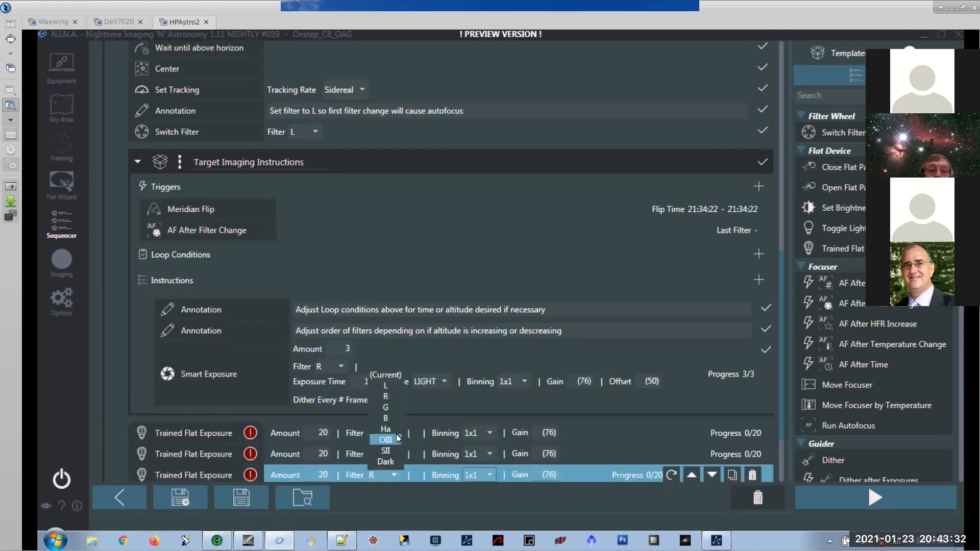
pyautogui.click(393, 418)
# Add a Wait for Time instruction before the three Trained Flat Exposures, with Dawn as its source.
pyautogui.scroll(-3, 491, 401)
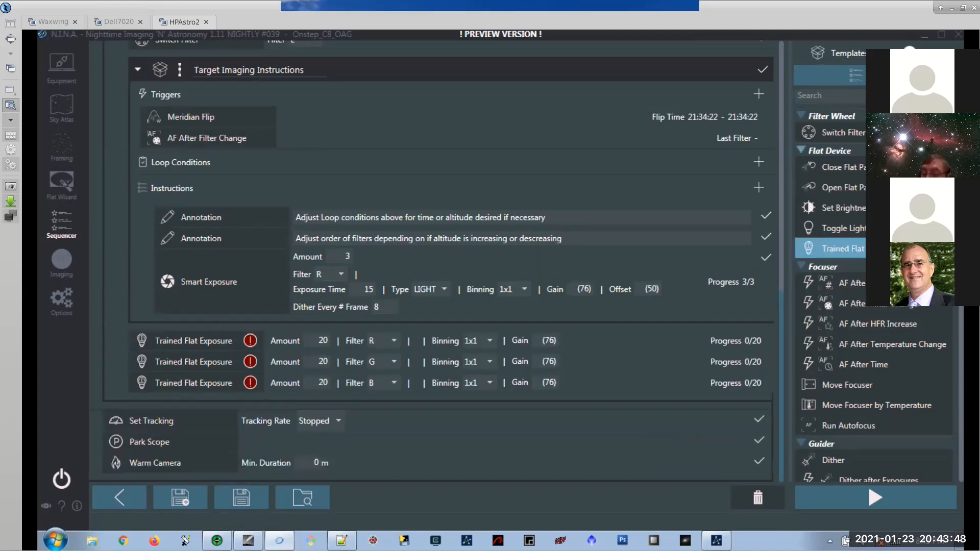
pyautogui.scroll(5, 837, 240)
pyautogui.scroll(-5, 827, 285)
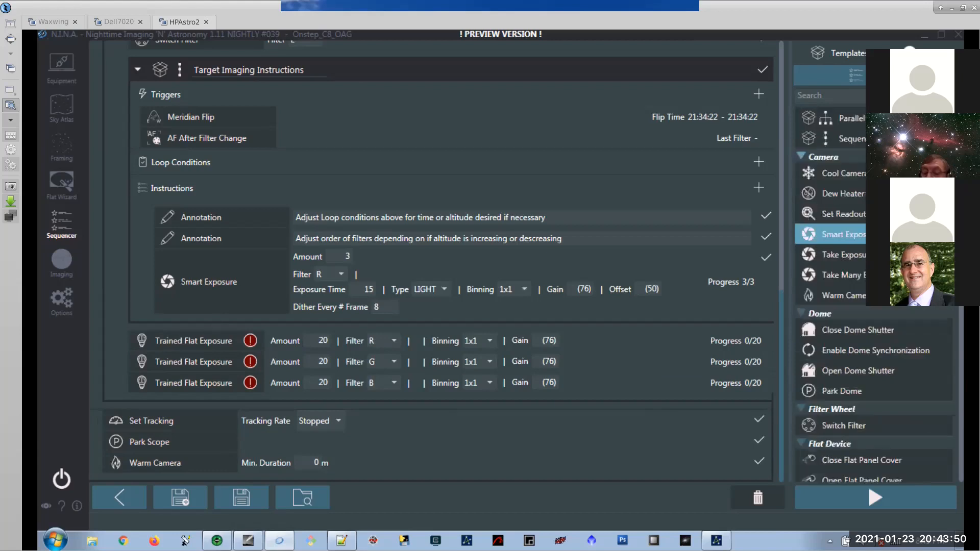
pyautogui.scroll(-10, 837, 307)
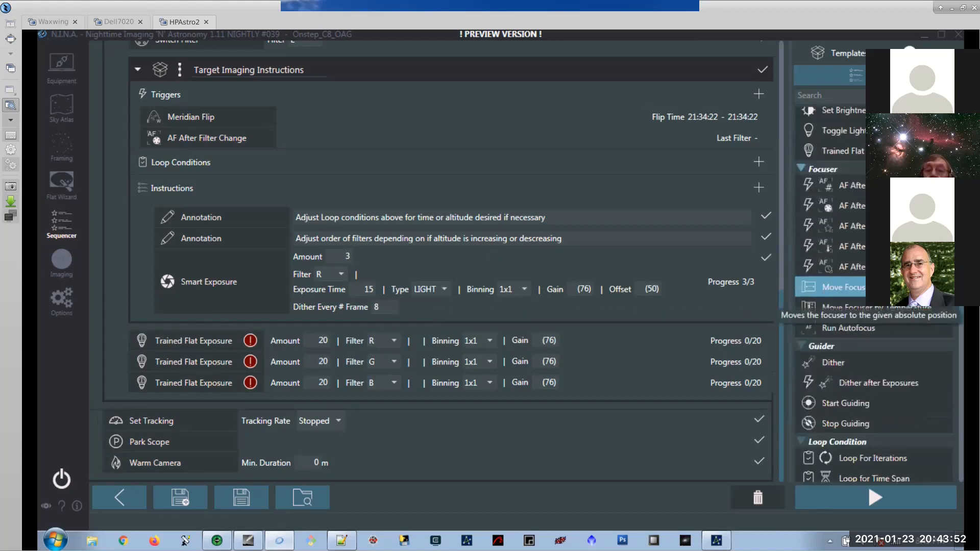
pyautogui.scroll(-5, 888, 316)
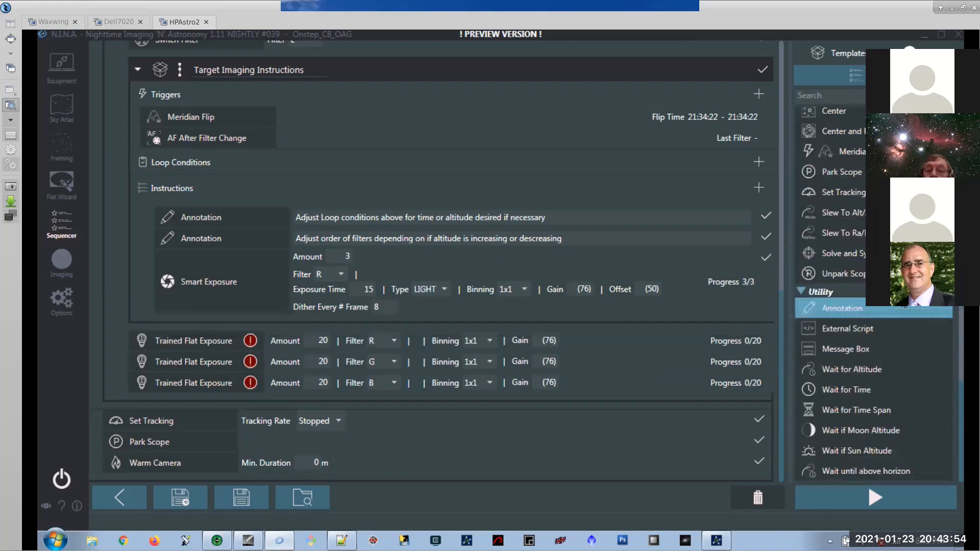
pyautogui.moveTo(854, 389)
pyautogui.mouseDown()
pyautogui.moveTo(261, 342)
pyautogui.moveTo(260, 332)
pyautogui.mouseUp()
pyautogui.click(309, 335)
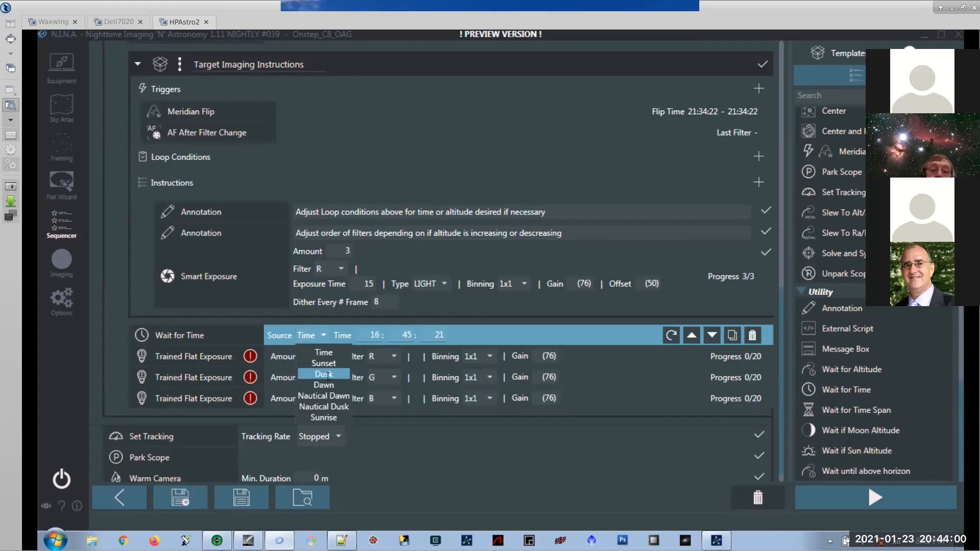
pyautogui.click(324, 385)
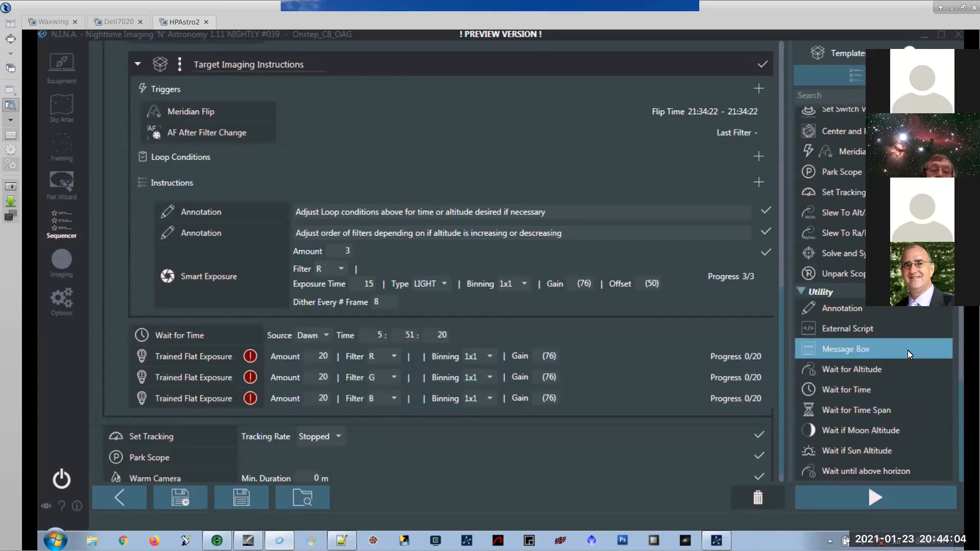
# Add a Set Tracking instruction above Wait for Time and set its tracking rate to Stopped.
pyautogui.scroll(5, 906, 351)
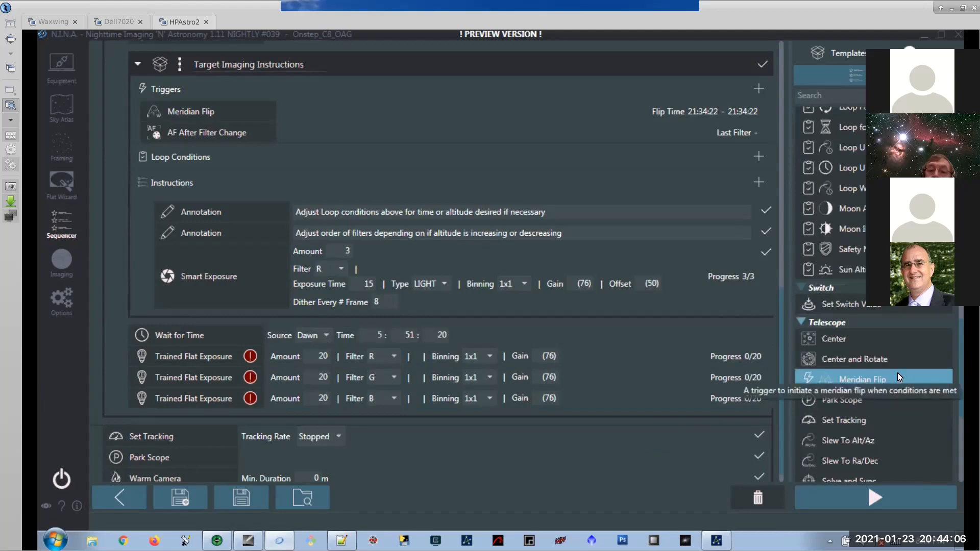
pyautogui.scroll(-2, 897, 375)
pyautogui.moveTo(892, 355); pyautogui.dragTo(238, 330)
pyautogui.click(331, 334)
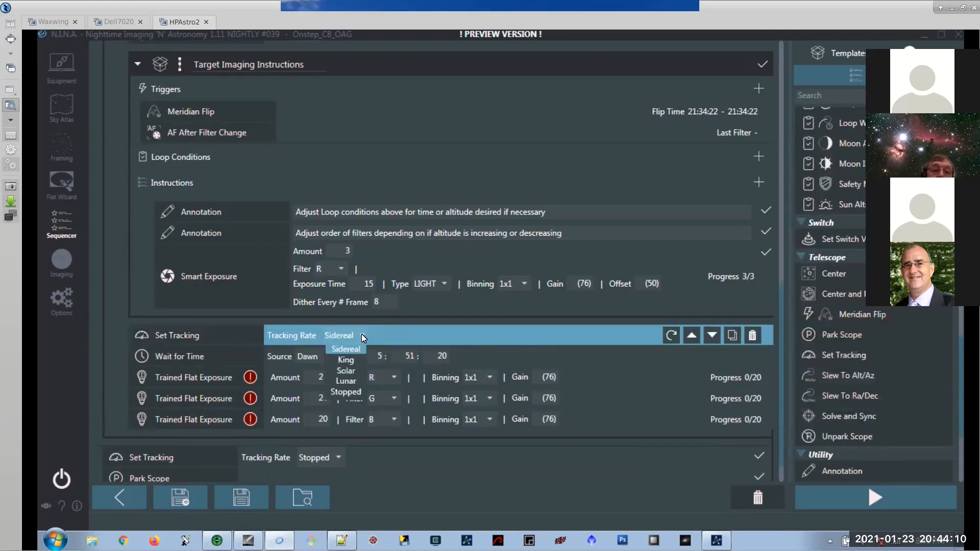
pyautogui.click(342, 400)
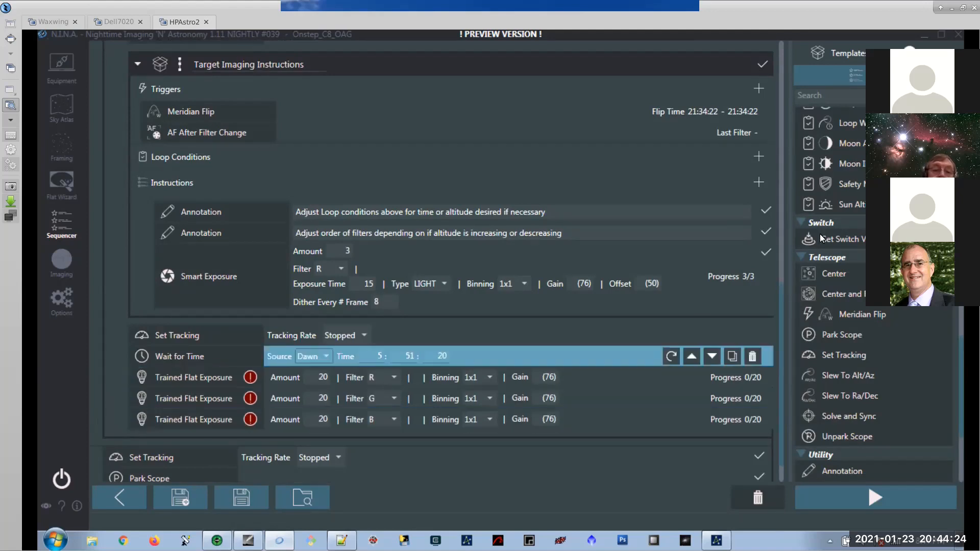
# Add a Slew To Alt/Az instruction between Wait for Time and the R flat exposure, with altitude 70 and azimuth 270 degrees.
pyautogui.scroll(10, 822, 240)
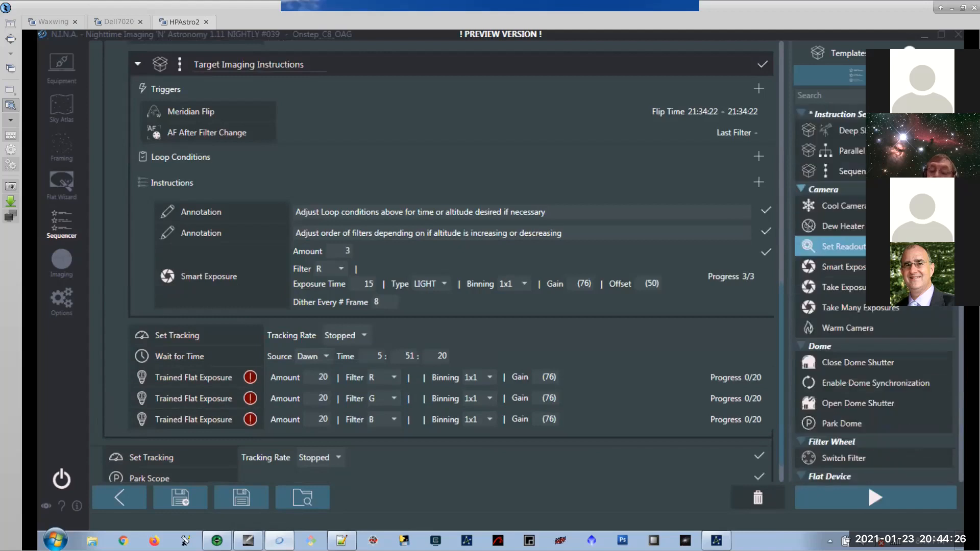
pyautogui.scroll(-12, 822, 245)
pyautogui.scroll(-10, 821, 240)
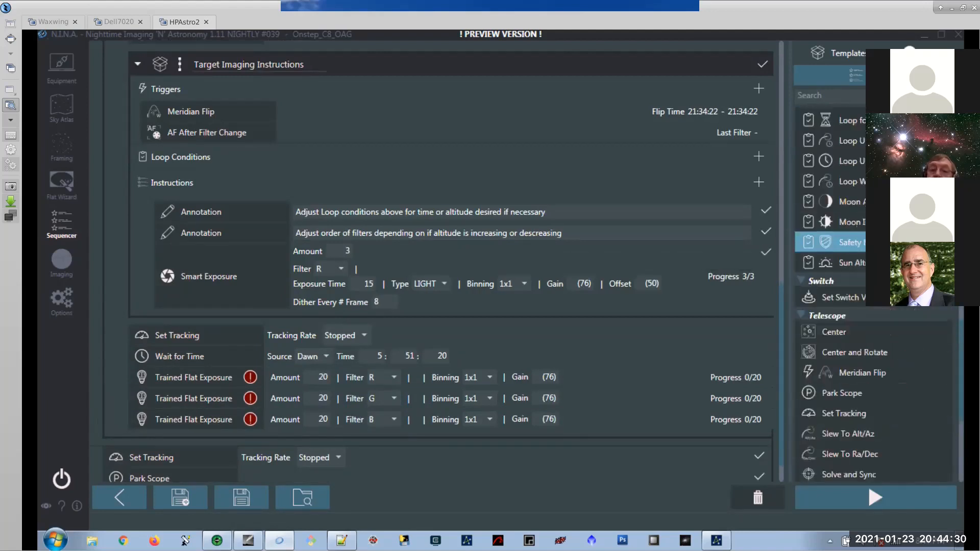
pyautogui.scroll(-3, 847, 242)
pyautogui.moveTo(847, 303)
pyautogui.mouseDown()
pyautogui.moveTo(514, 383)
pyautogui.moveTo(266, 376)
pyautogui.mouseUp()
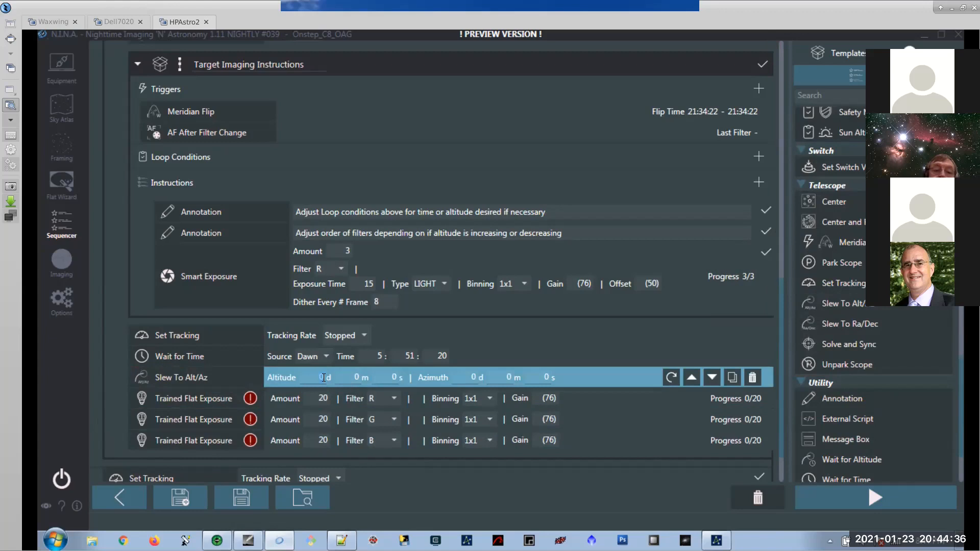
pyautogui.click(324, 377)
pyautogui.write('70')
pyautogui.click(477, 378)
pyautogui.write('270')
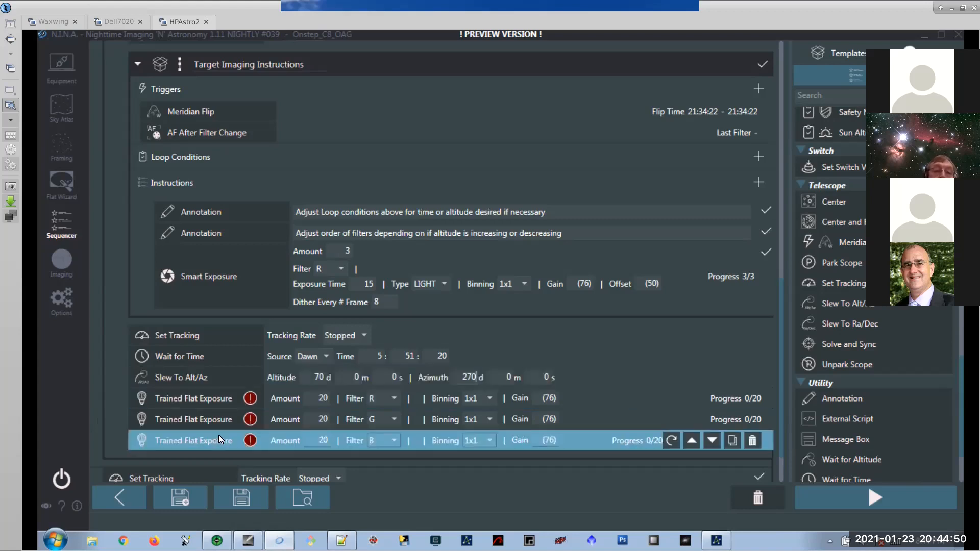
pyautogui.scroll(-2, 218, 432)
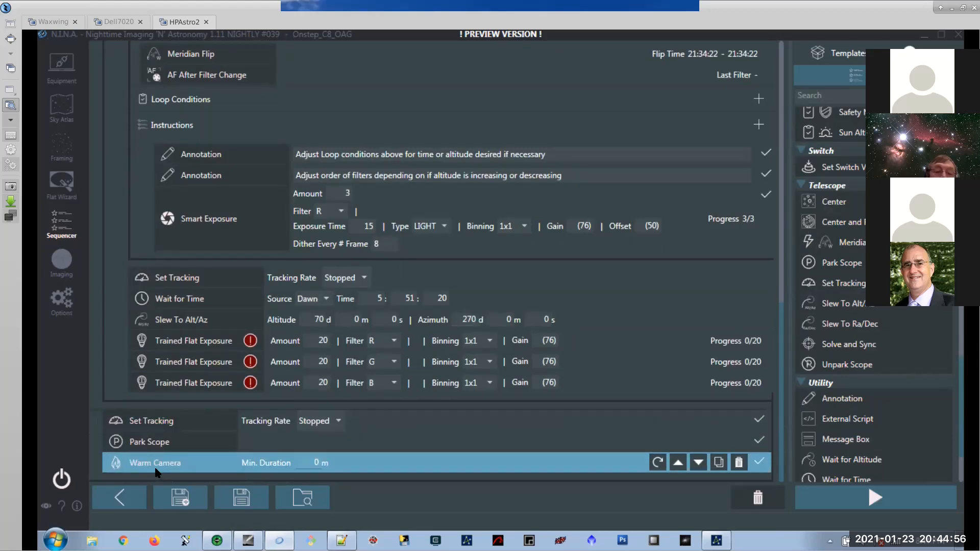
pyautogui.scroll(5, 837, 208)
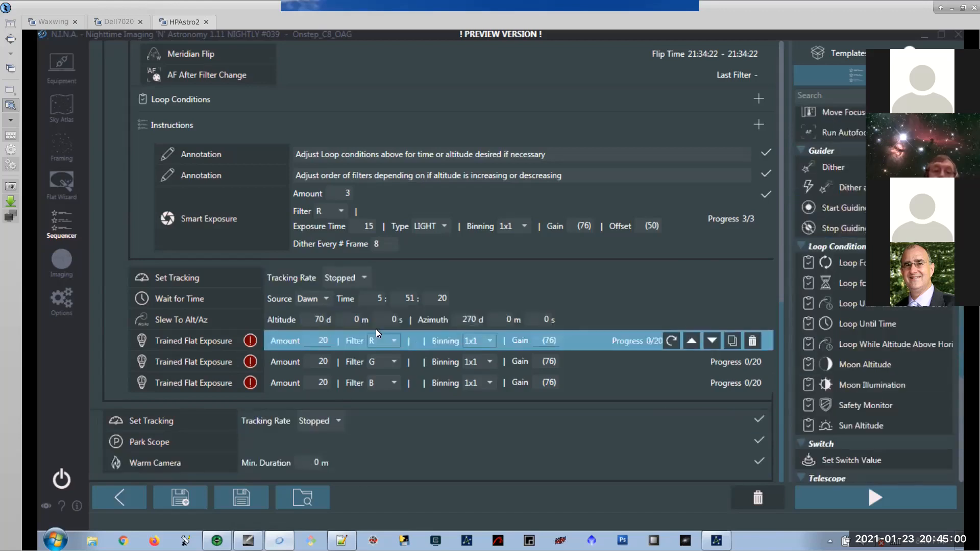
# Try Sunset, Time, Dawn and Nautical Dawn in turn as the source of the Wait for Time instruction.
pyautogui.click(326, 299)
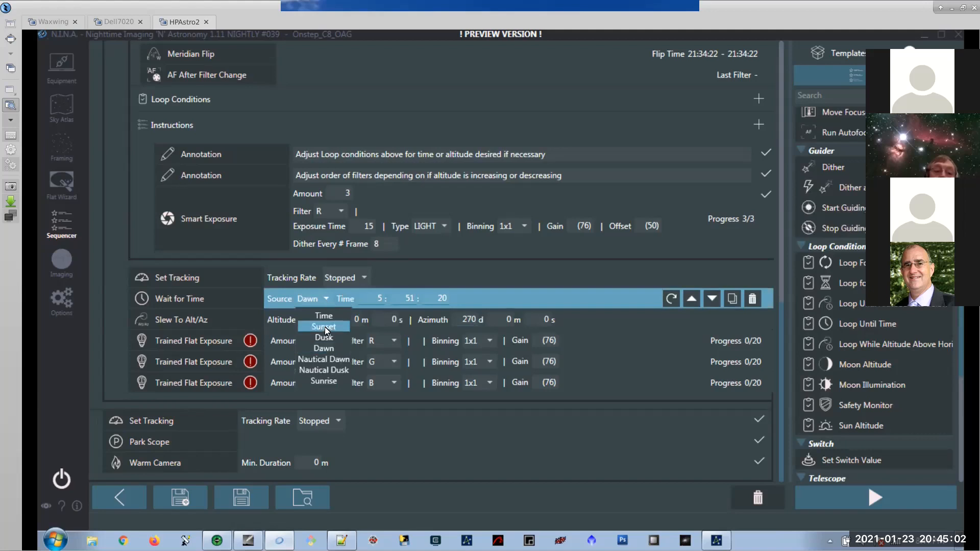
pyautogui.click(325, 327)
pyautogui.click(332, 298)
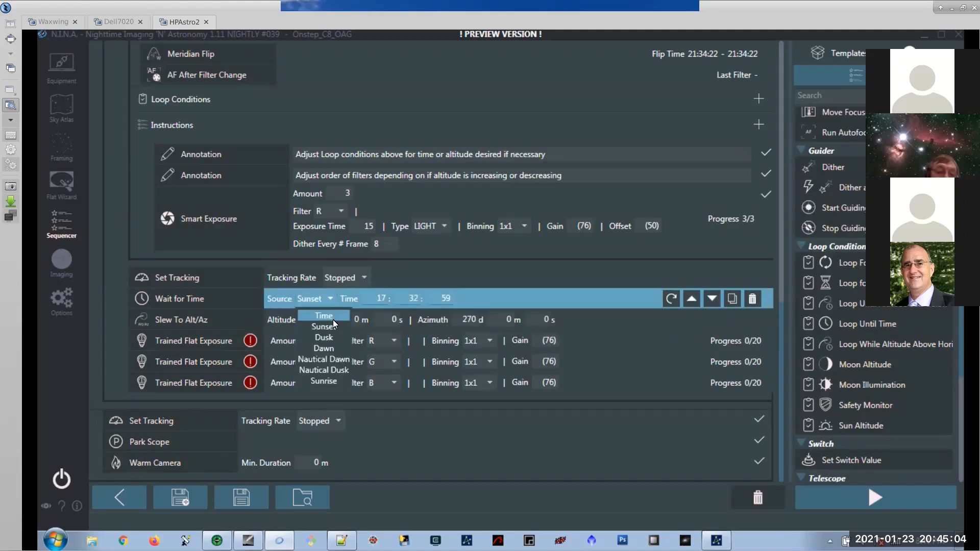
pyautogui.click(333, 317)
pyautogui.click(325, 299)
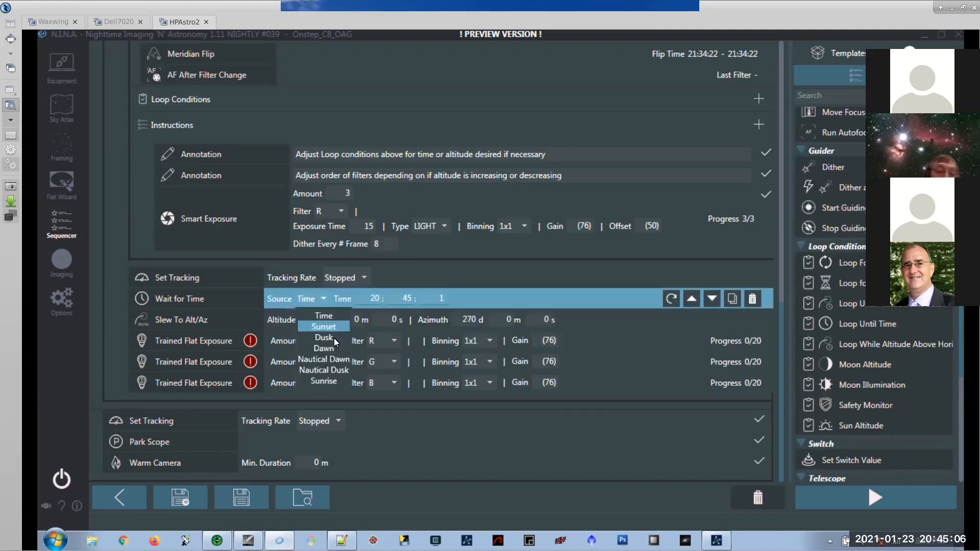
pyautogui.click(332, 348)
pyautogui.click(322, 299)
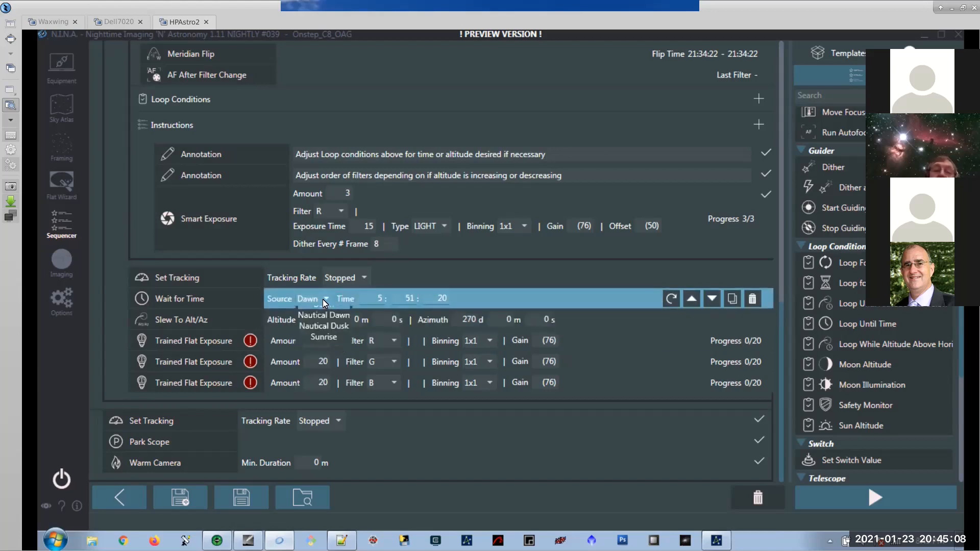
pyautogui.click(325, 364)
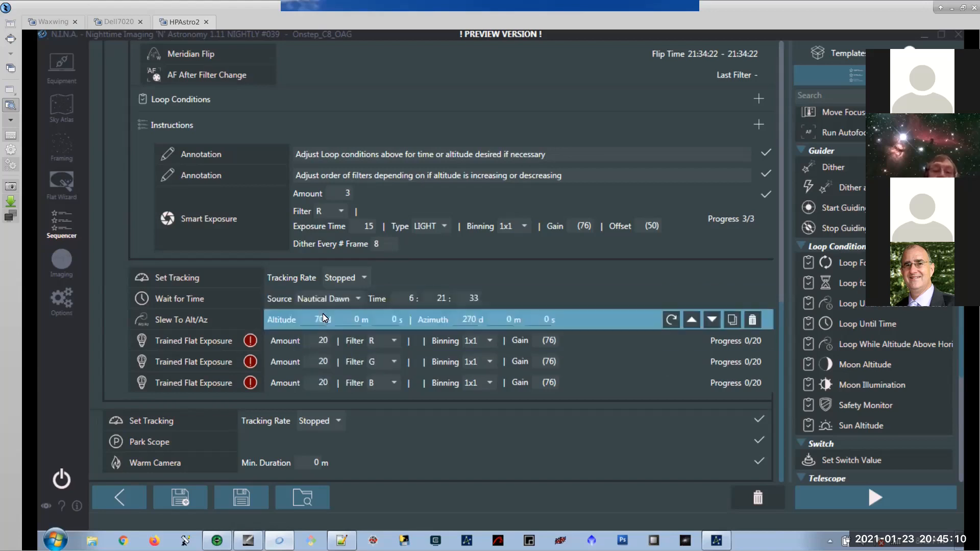
# Set the Wait for Time source to Nautical Dusk and save the sequence as Sequence.json in the N.I.N.A folder.
pyautogui.click(356, 298)
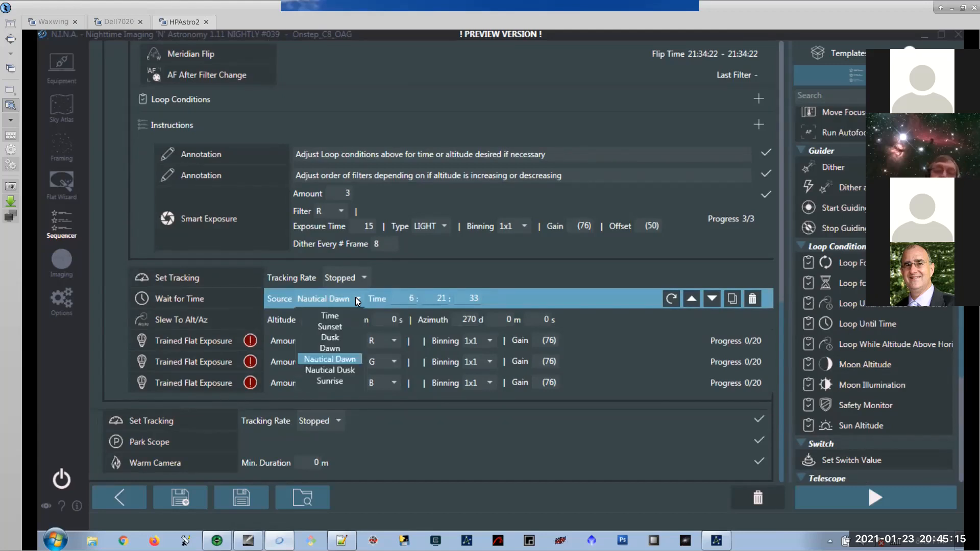
pyautogui.click(340, 370)
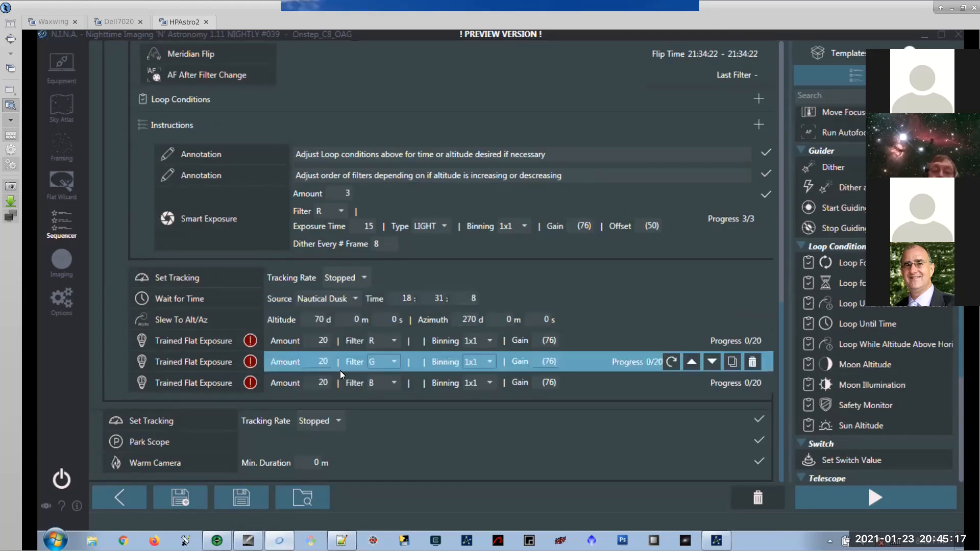
pyautogui.click(187, 502)
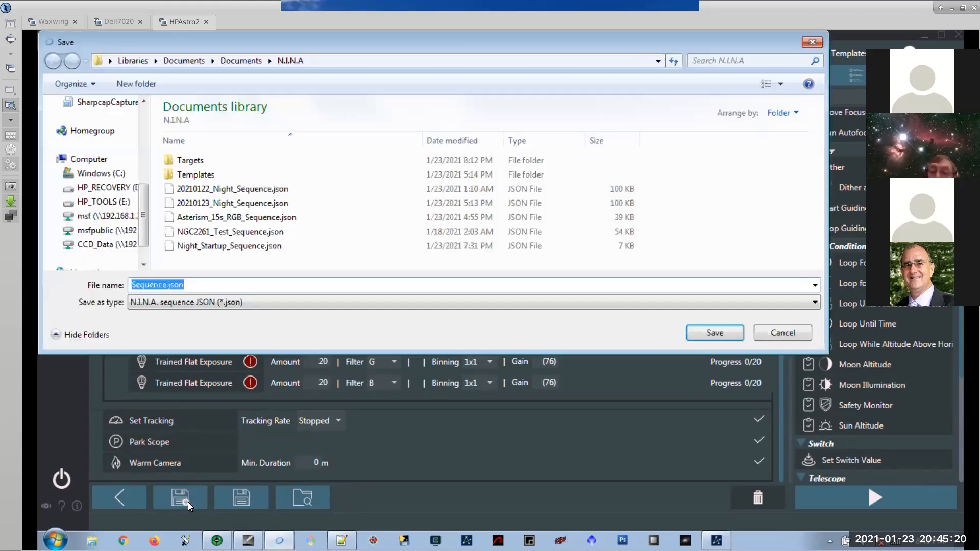
pyautogui.click(715, 333)
# Switch to Notepad++, open Sequence.json from the N.I.N.A folder in Documents, and maximize the window.
pyautogui.click(341, 540)
pyautogui.click(222, 86)
pyautogui.click(266, 65)
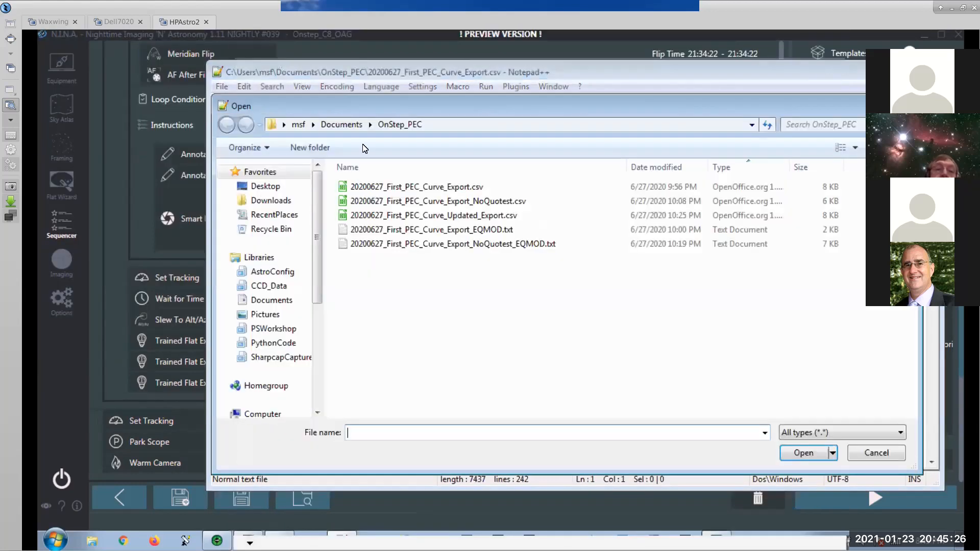
pyautogui.click(342, 124)
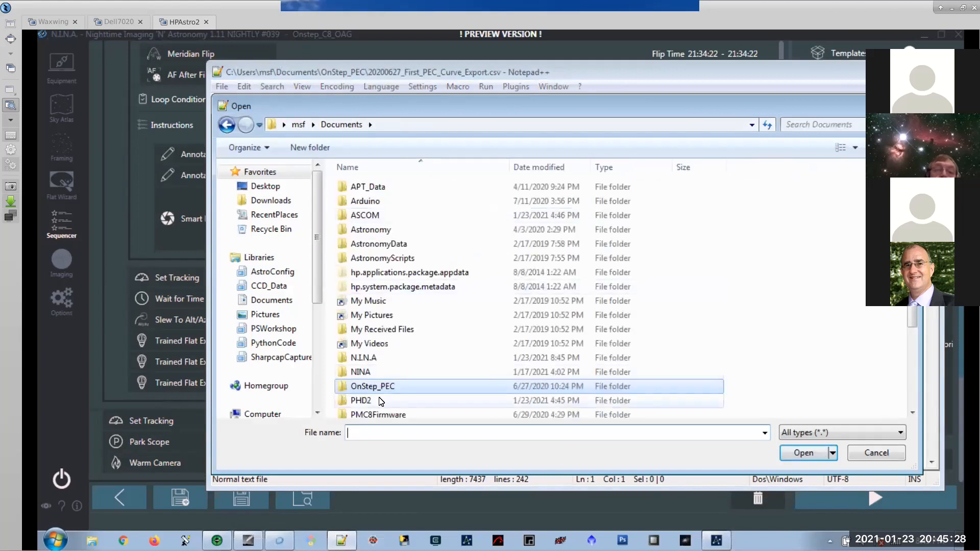
pyautogui.click(372, 360)
pyautogui.doubleClick(372, 359)
pyautogui.doubleClick(389, 304)
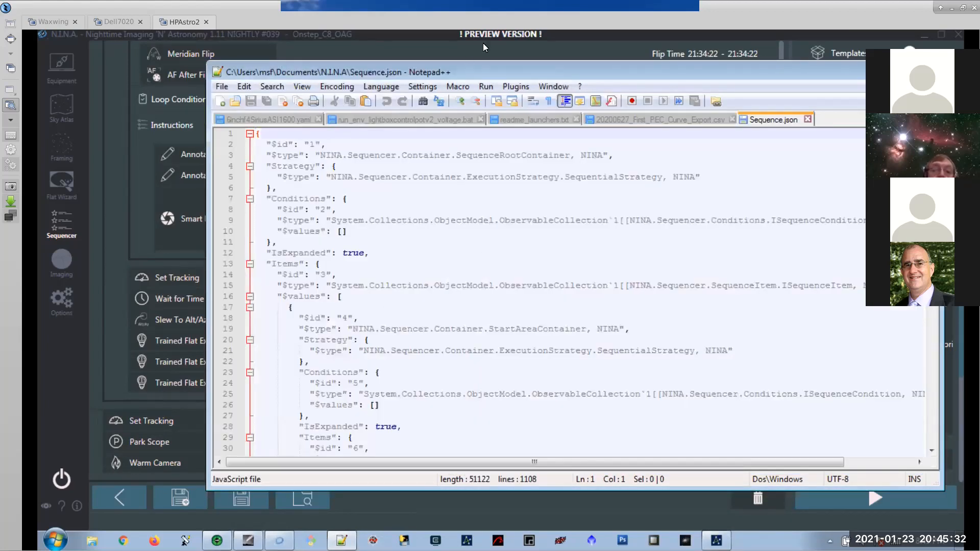
pyautogui.doubleClick(462, 73)
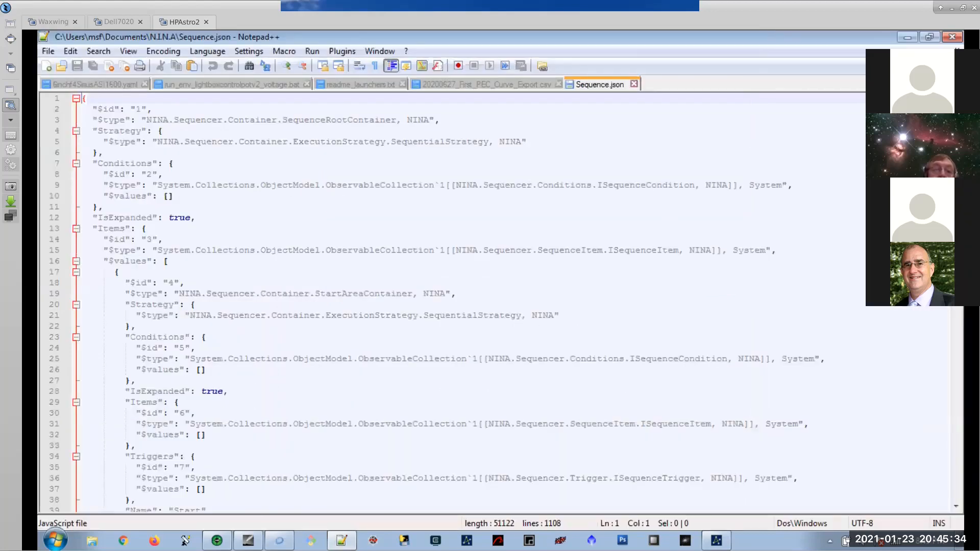
# Search Sequence.json for "wait" and step through the matches to the WaitForTime entry after Target Imaging Instructions.
pyautogui.moveTo(954, 99); pyautogui.dragTo(948, 360)
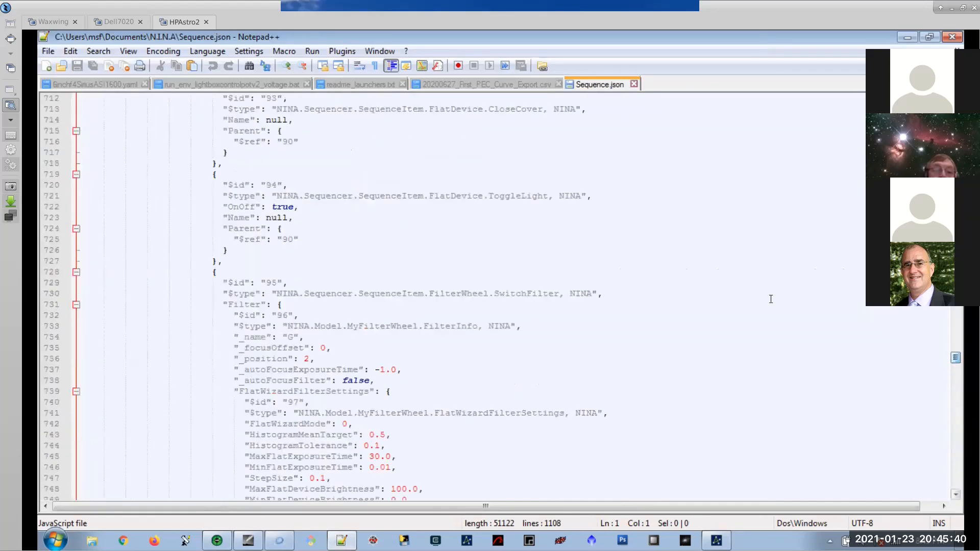
pyautogui.hotkey('ctrl', 'f')
pyautogui.write('wait')
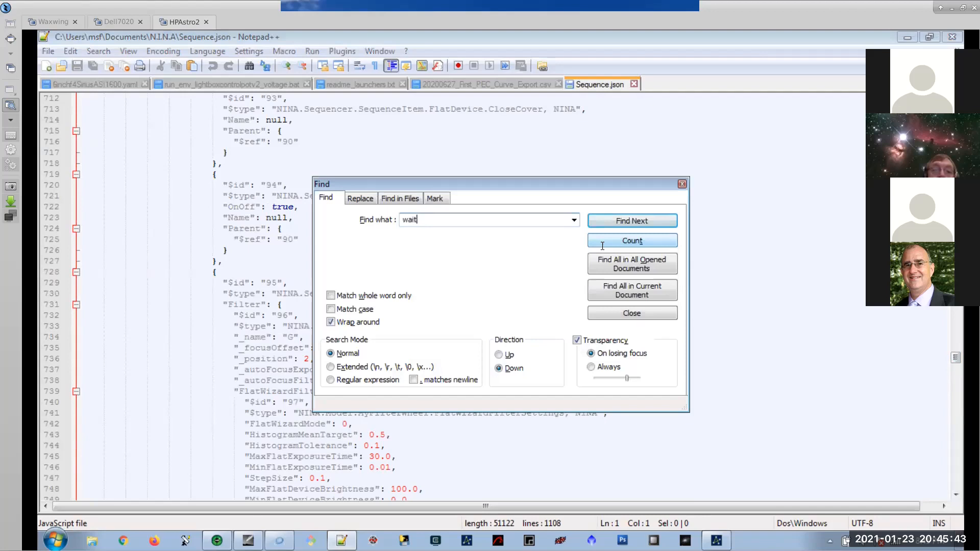
pyautogui.click(634, 220)
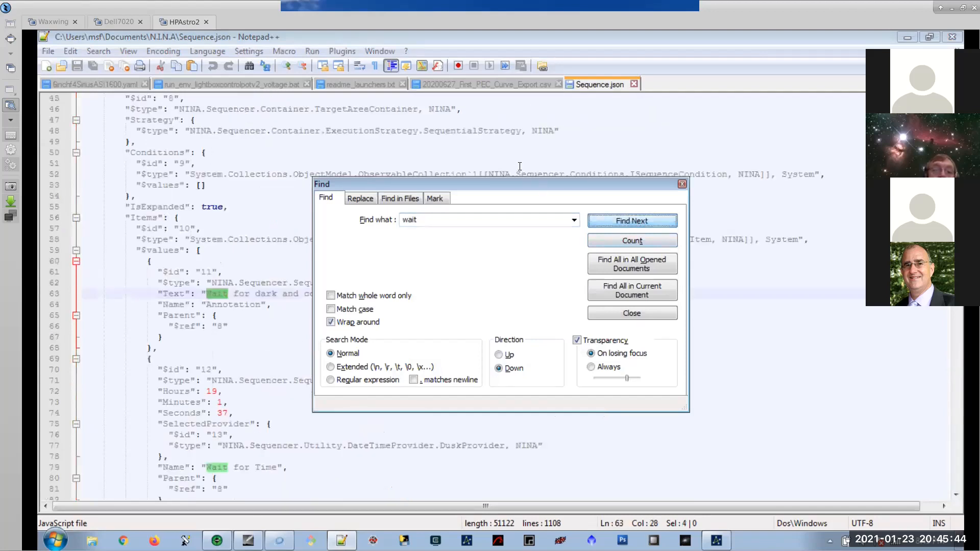
pyautogui.moveTo(519, 189); pyautogui.dragTo(783, 43)
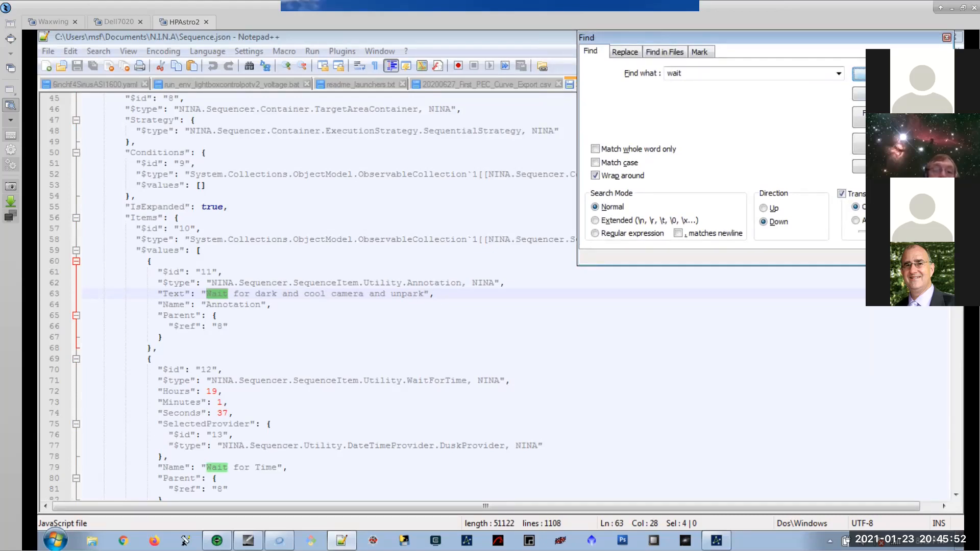
pyautogui.press('Return')
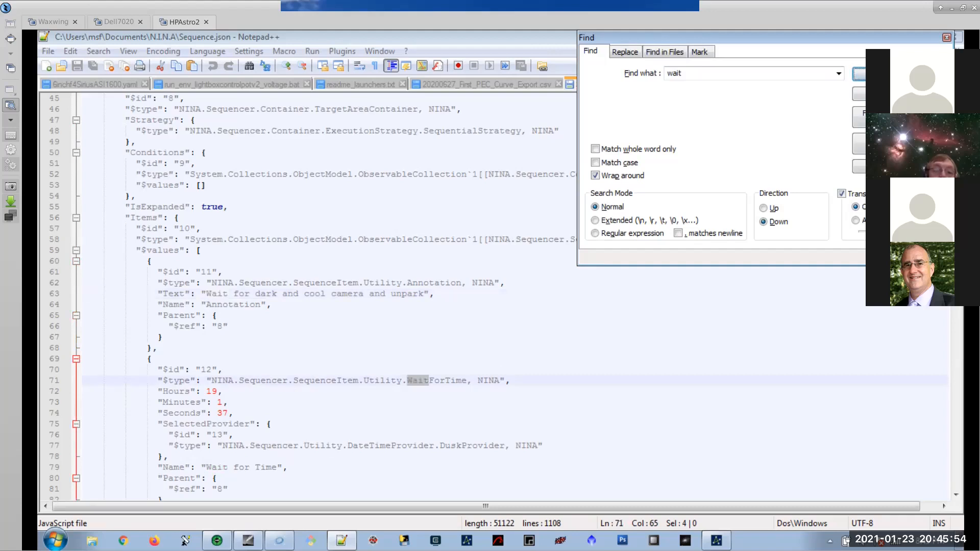
pyautogui.press('Return')
pyautogui.press('Return')
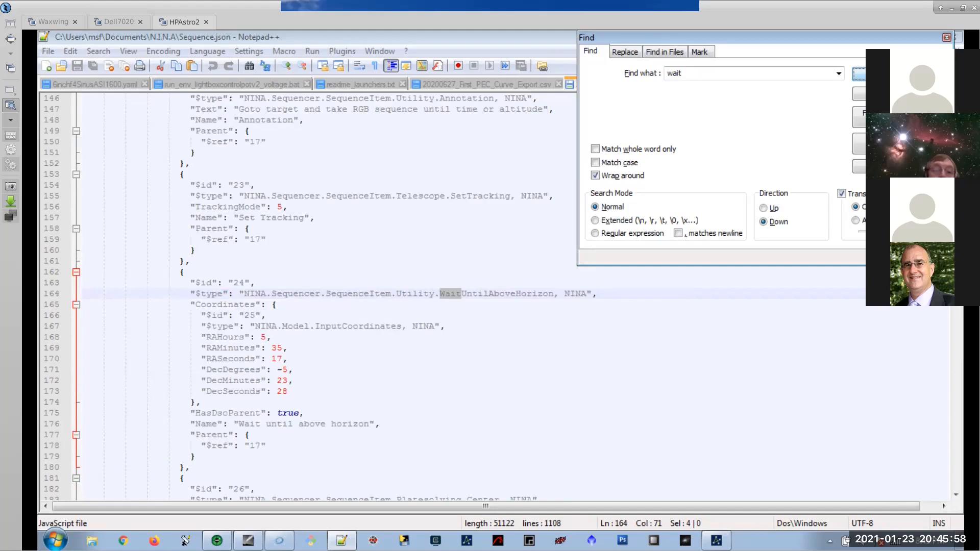
pyautogui.press('Return')
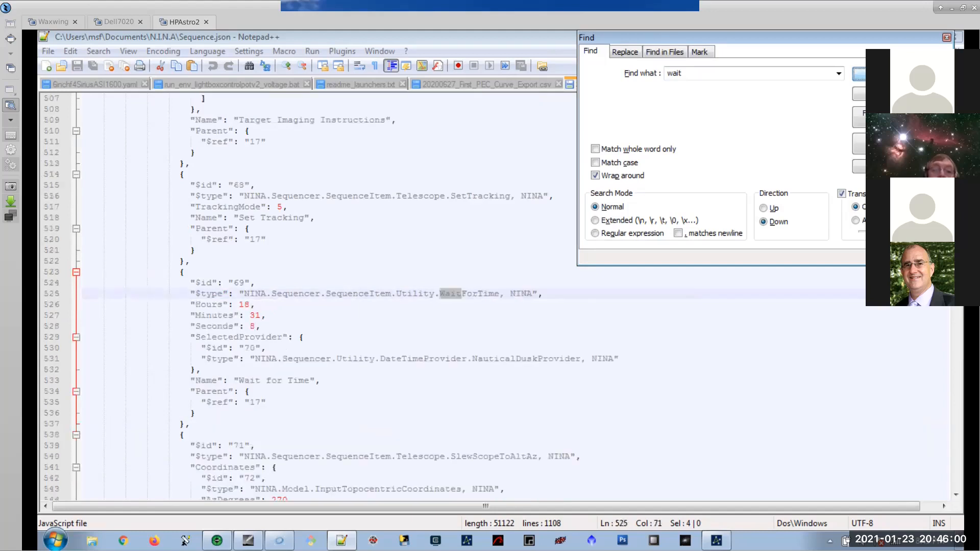
# Cycle through the "wait" matches again to examine how the WaitForTime and WaitUntilAboveHorizon entries are stored.
pyautogui.press('Return')
pyautogui.press('Return')
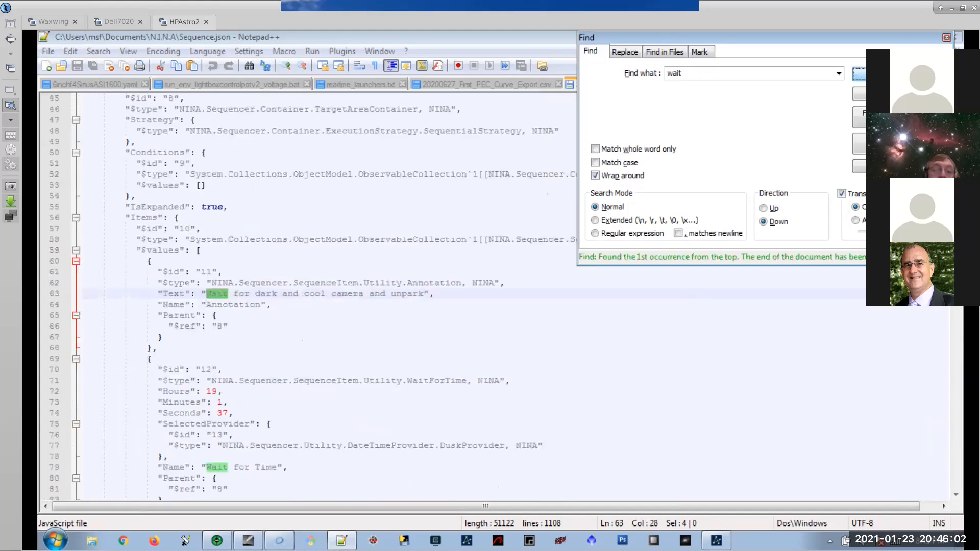
pyautogui.press('Return')
pyautogui.press('Return')
pyautogui.press('Return')
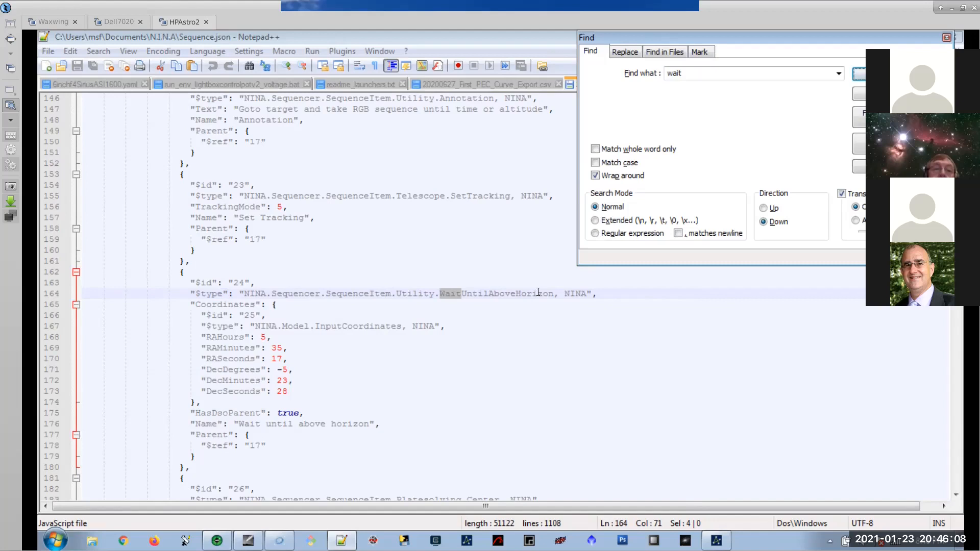
pyautogui.press('Return')
pyautogui.press('Return')
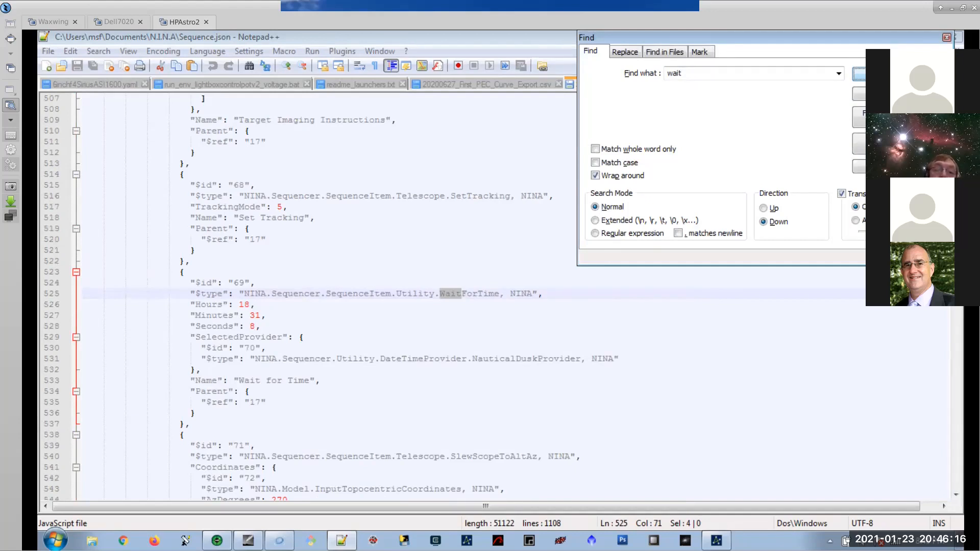
pyautogui.press('Return')
pyautogui.press('Return')
pyautogui.press('Return')
pyautogui.press('Return')
pyautogui.press('Return')
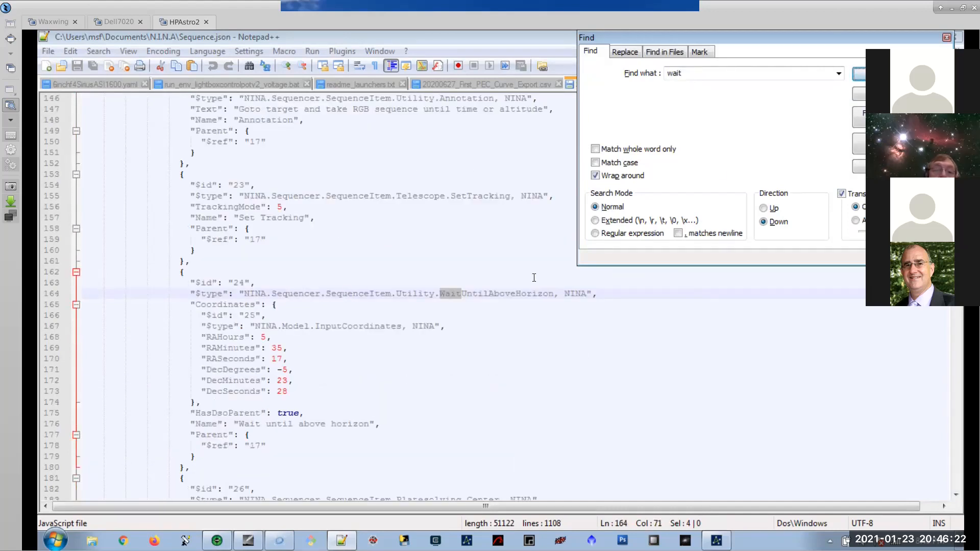
# Search Sequence.json for "dawn" and close the Find dialog.
pyautogui.doubleClick(668, 74)
pyautogui.write('dawn')
pyautogui.press('Return')
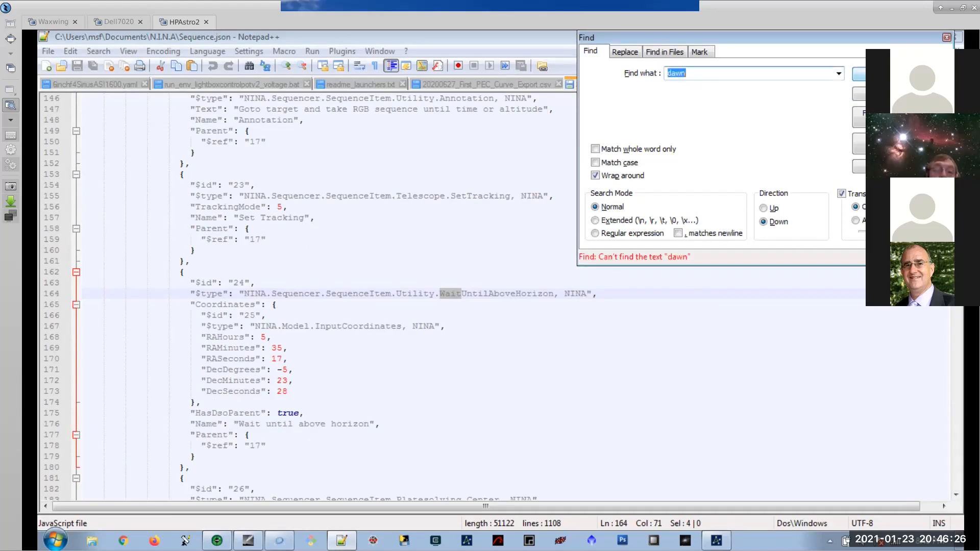
pyautogui.click(946, 38)
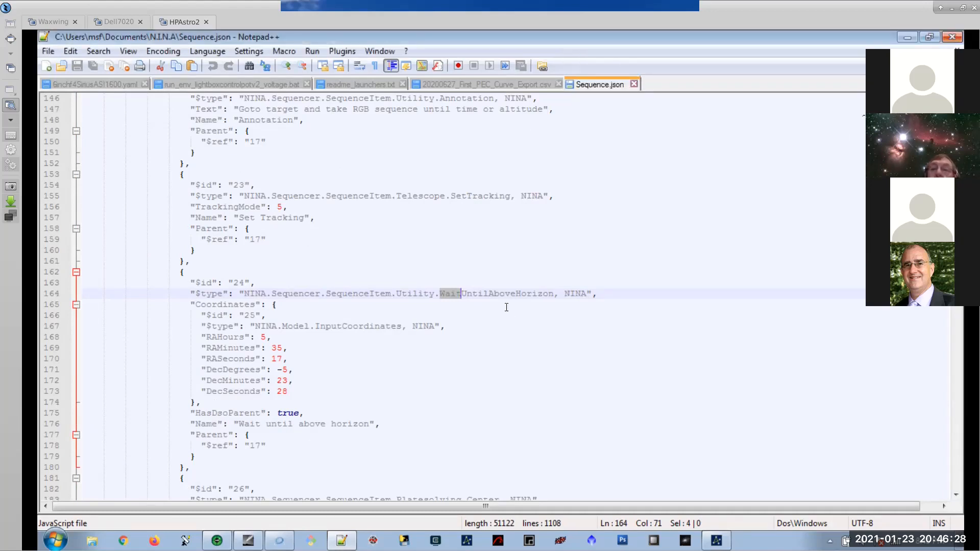
# Switch back to N.I.N.A. and review the Wait for Time source options and the earlier instructions in the target sequence.
pyautogui.click(911, 39)
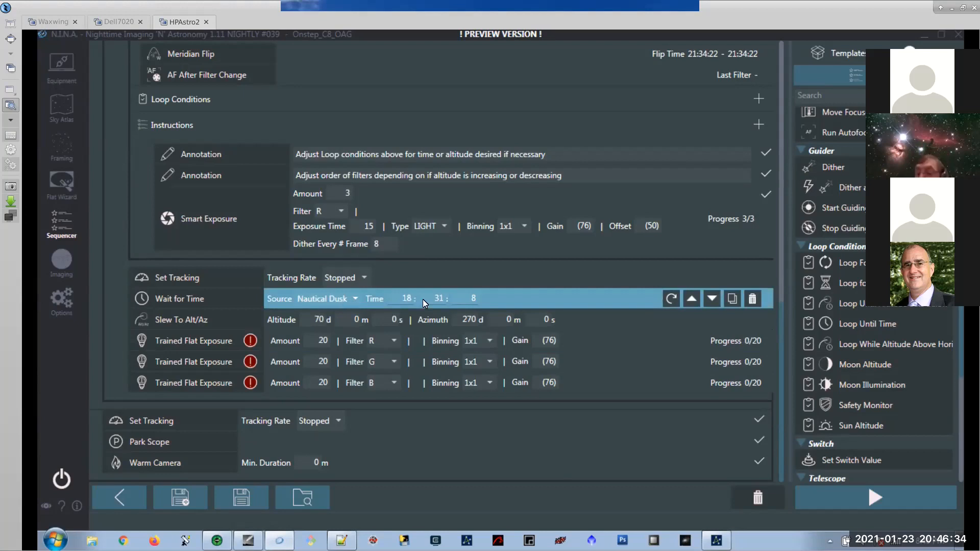
pyautogui.click(356, 298)
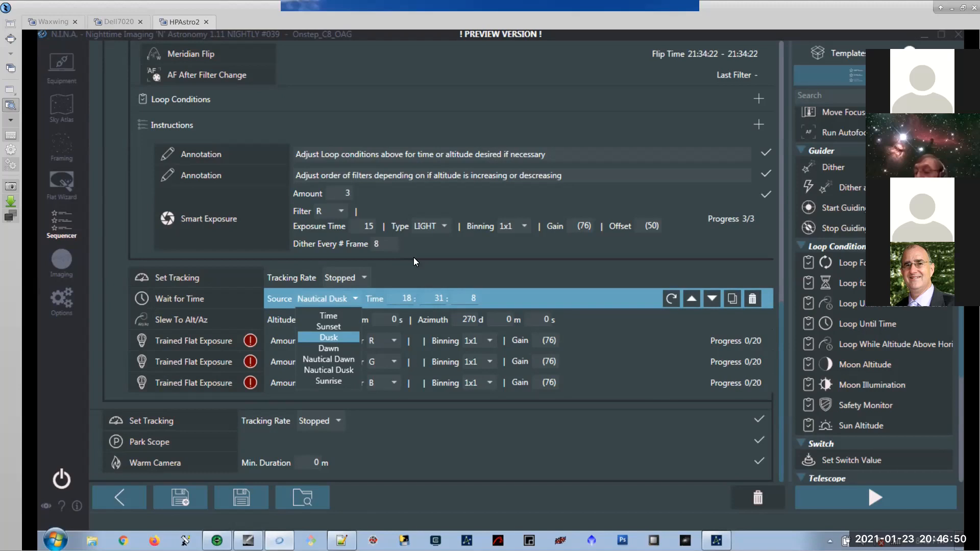
pyautogui.click(507, 286)
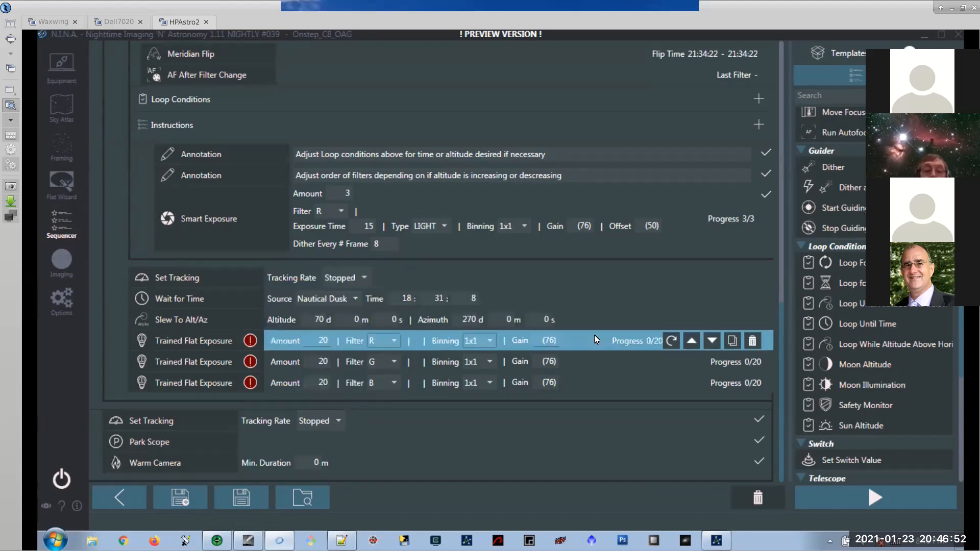
pyautogui.scroll(10, 594, 335)
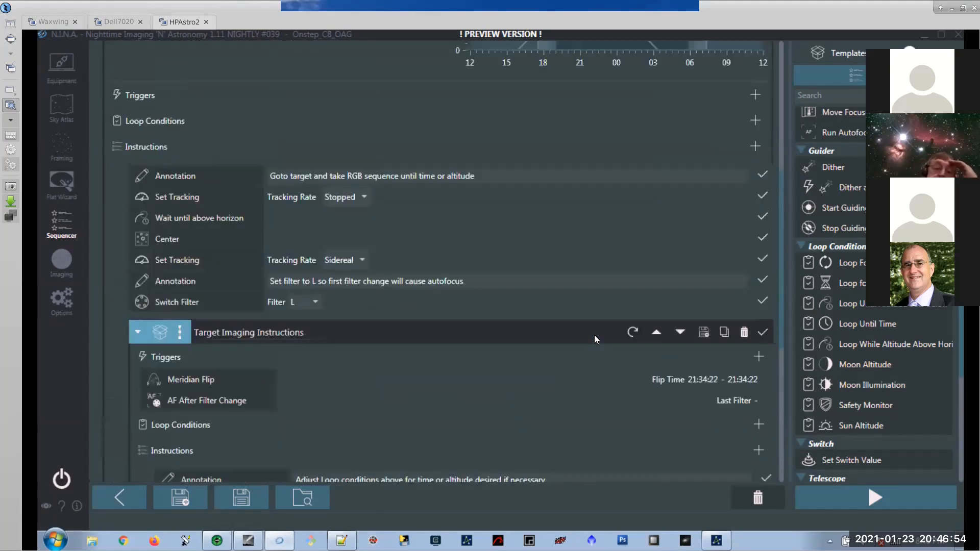
# Review the Great Orion Nebula target's instructions, from the start area through Target Imaging Instructions to the flats and end area.
pyautogui.scroll(6, 594, 335)
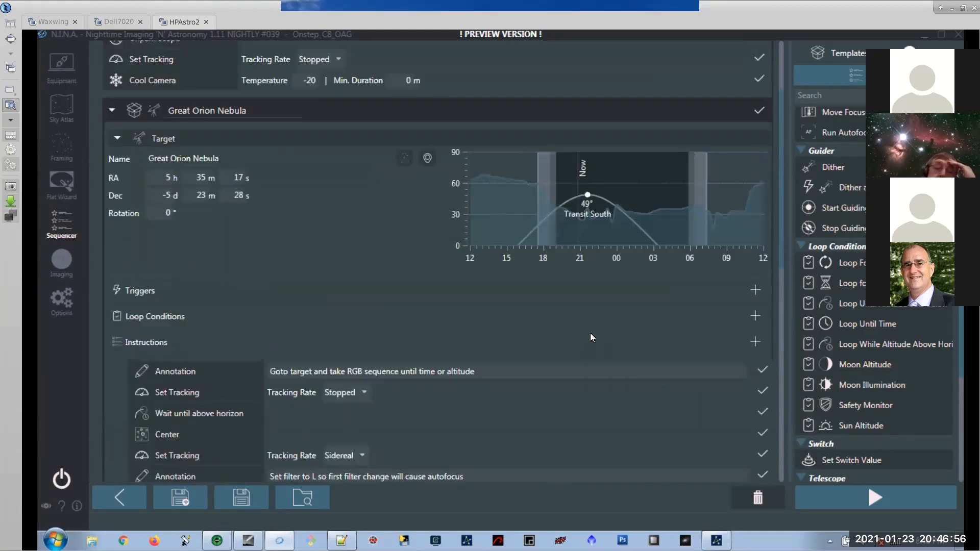
pyautogui.scroll(3, 590, 338)
pyautogui.scroll(-9, 350, 329)
pyautogui.scroll(-6, 350, 328)
pyautogui.scroll(3, 362, 297)
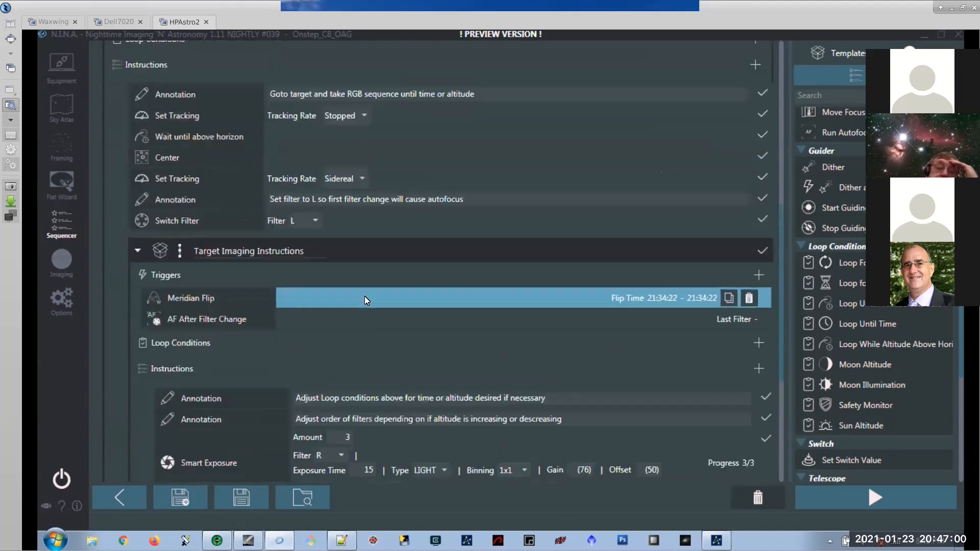
pyautogui.scroll(2, 364, 295)
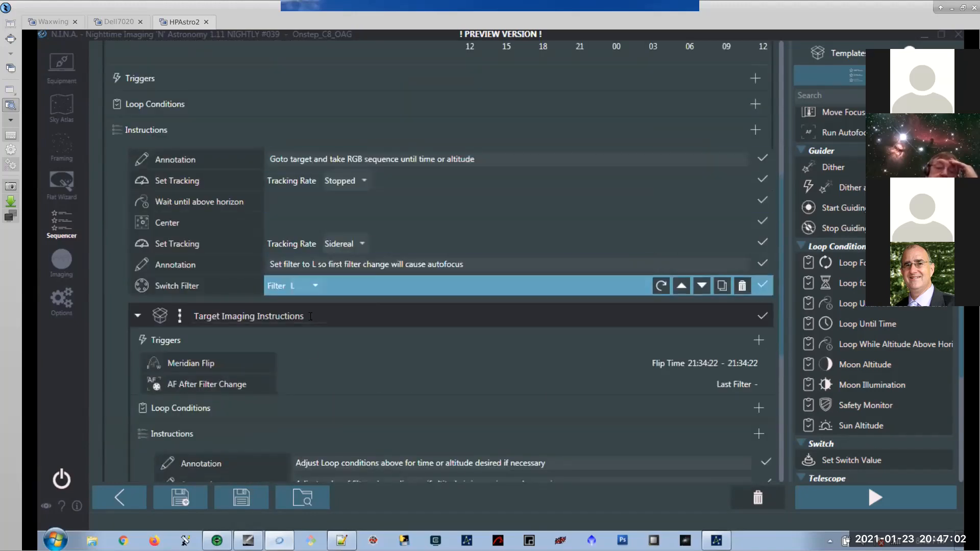
pyautogui.scroll(-10, 314, 363)
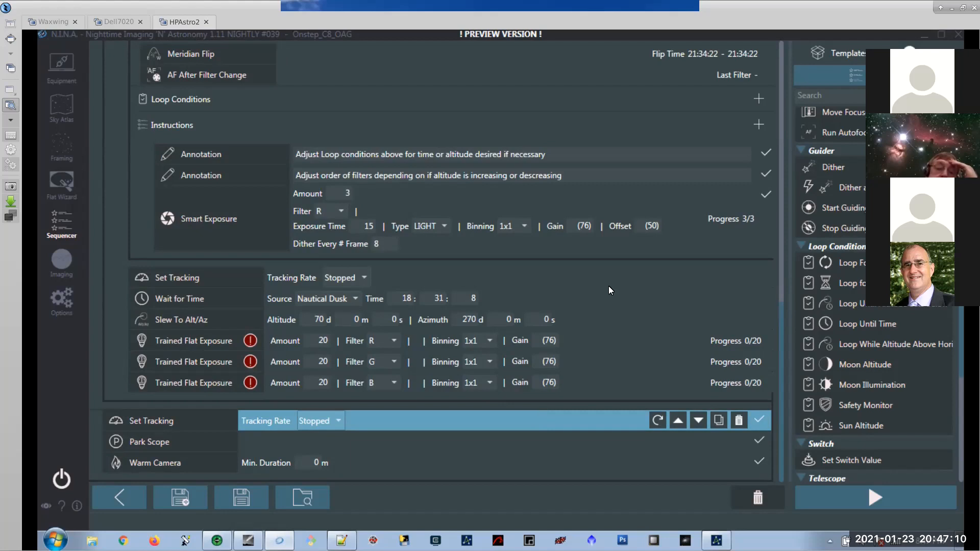
pyautogui.scroll(6, 608, 286)
pyautogui.scroll(11, 580, 281)
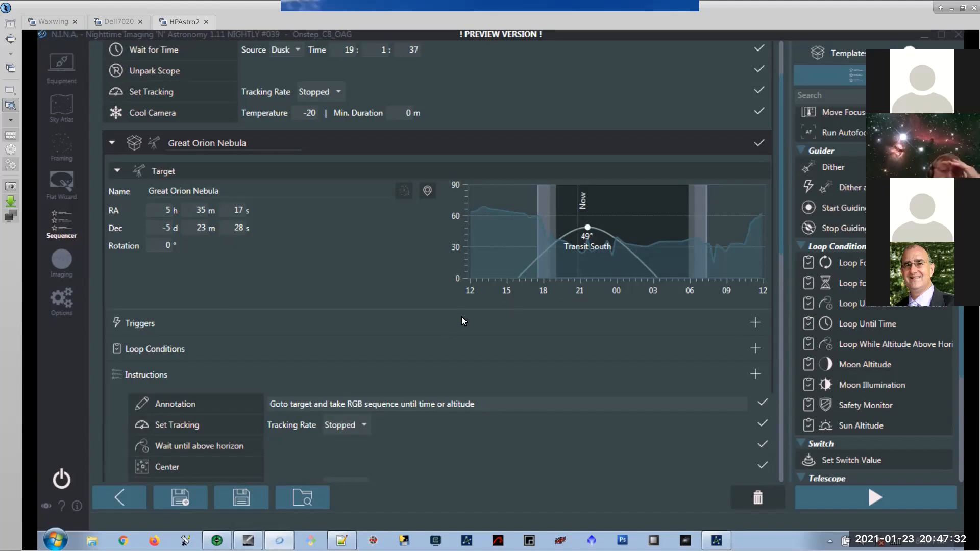
pyautogui.scroll(-3, 454, 319)
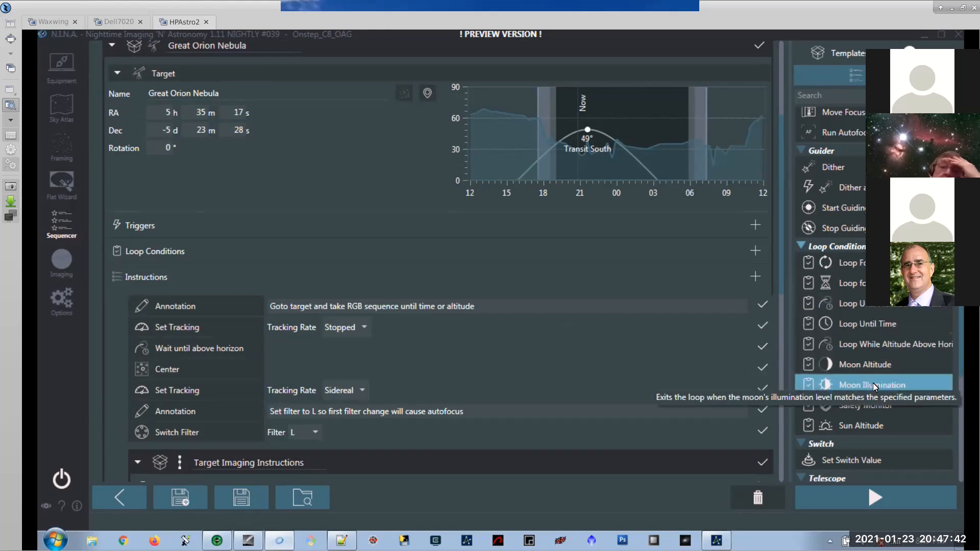
# Add a Wait if Moon Altitude instruction before the first annotation of the Great Orion Nebula target, with altitude < 20°.
pyautogui.scroll(-3, 873, 387)
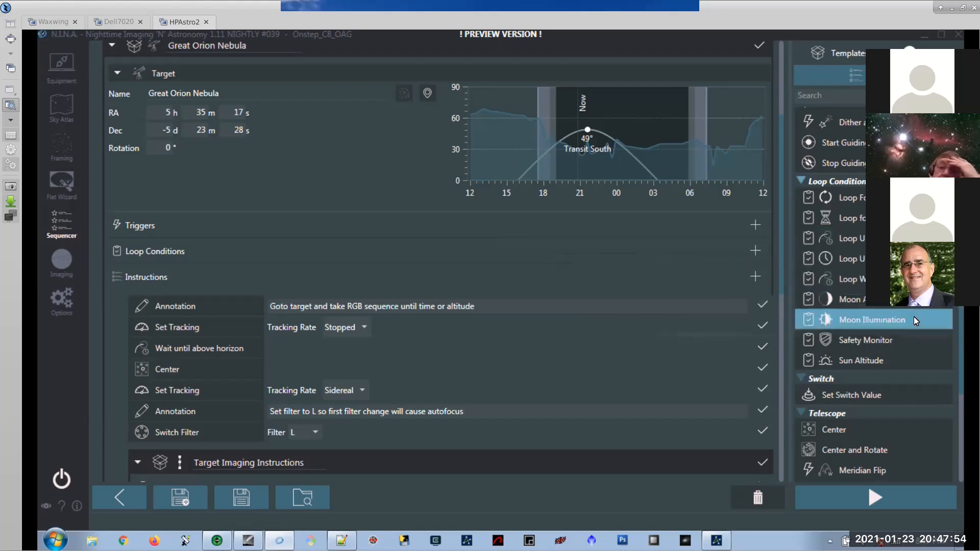
pyautogui.scroll(-1, 913, 317)
pyautogui.scroll(-8, 871, 323)
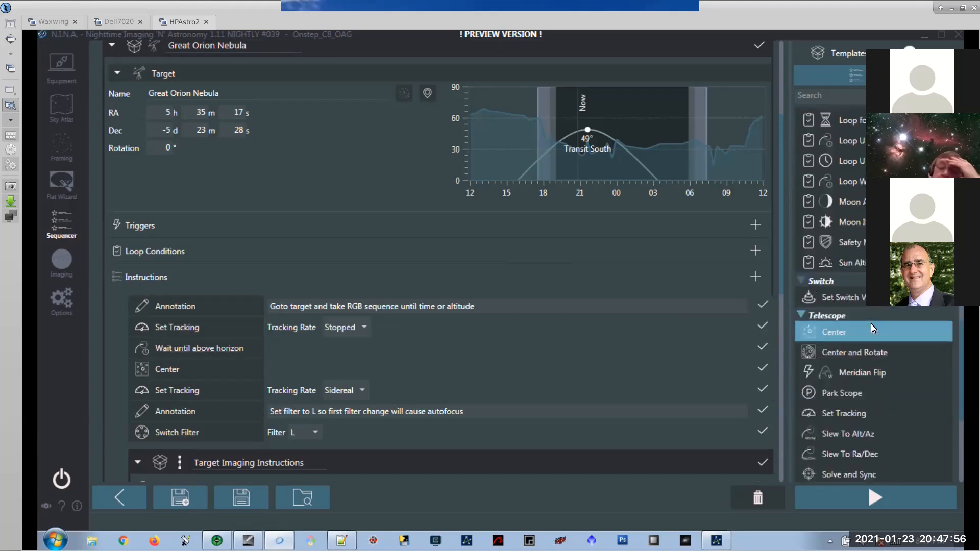
pyautogui.moveTo(899, 430)
pyautogui.mouseDown()
pyautogui.moveTo(340, 285)
pyautogui.moveTo(343, 298)
pyautogui.moveTo(304, 303)
pyautogui.mouseUp()
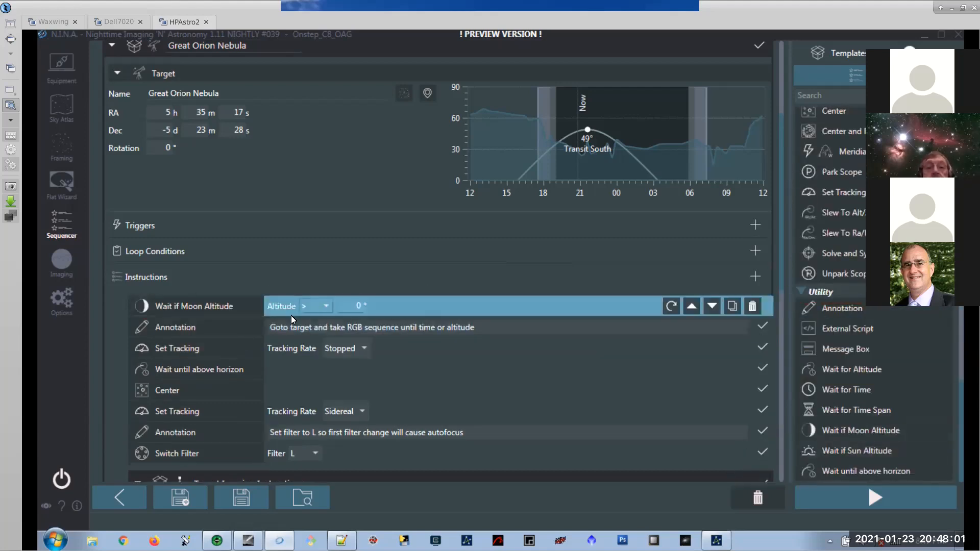
pyautogui.click(328, 307)
pyautogui.click(351, 308)
pyautogui.doubleClick(351, 308)
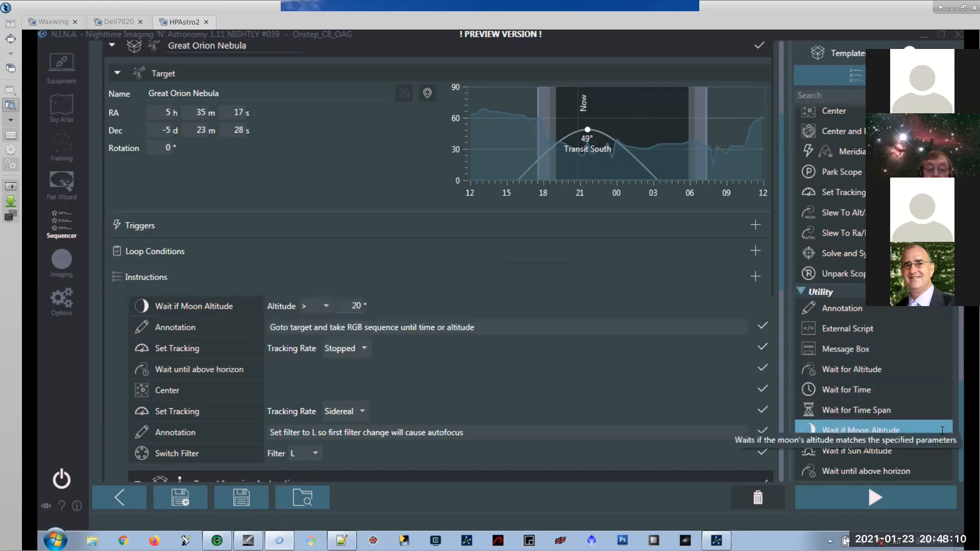
pyautogui.click(324, 307)
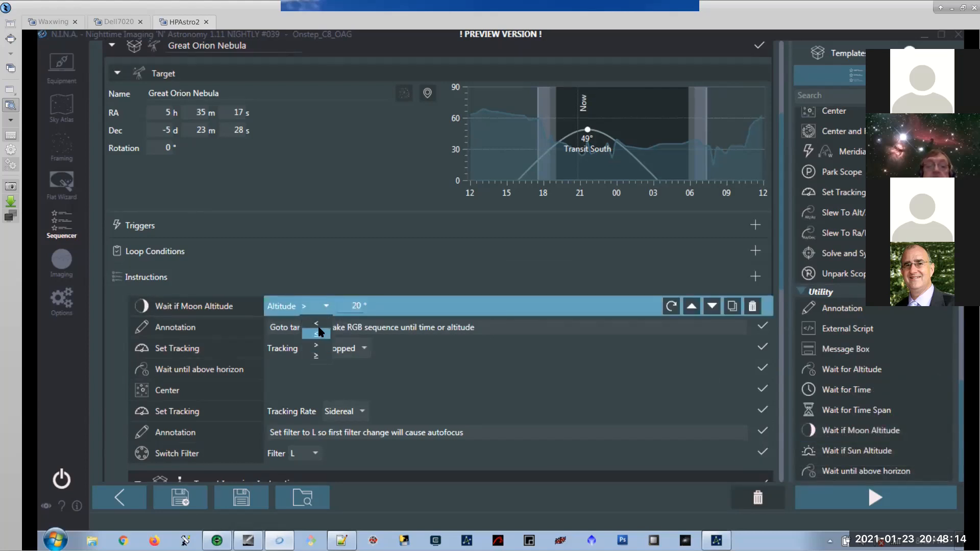
pyautogui.click(318, 325)
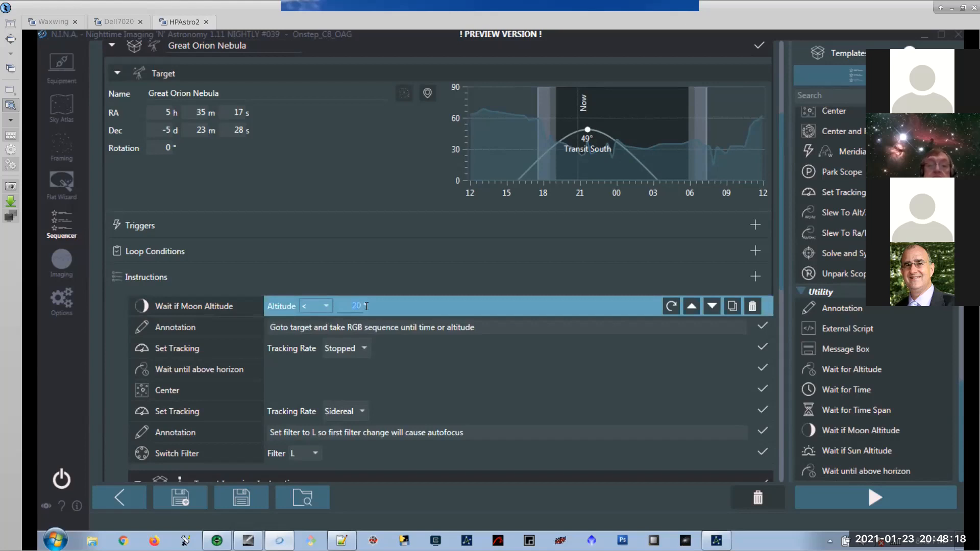
pyautogui.click(462, 327)
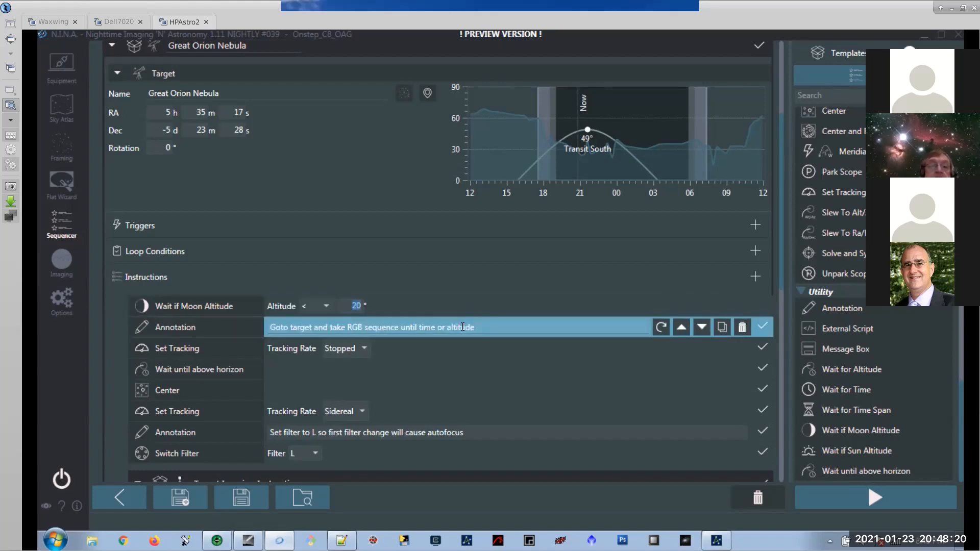
pyautogui.click(462, 312)
# Add a Moon Illumination loop condition to the Great Orion Nebula target, looping until illumination > 55%.
pyautogui.scroll(6, 890, 357)
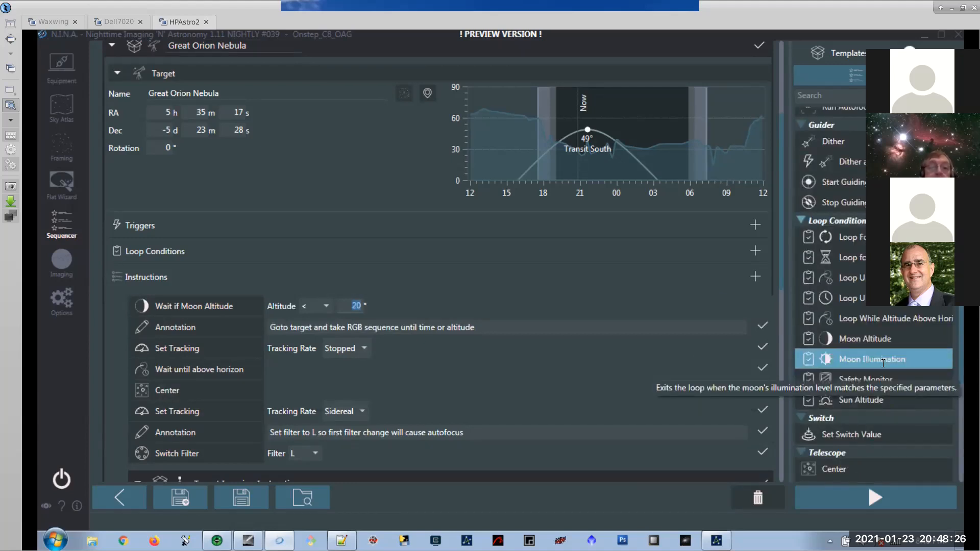
pyautogui.moveTo(883, 363); pyautogui.dragTo(253, 251)
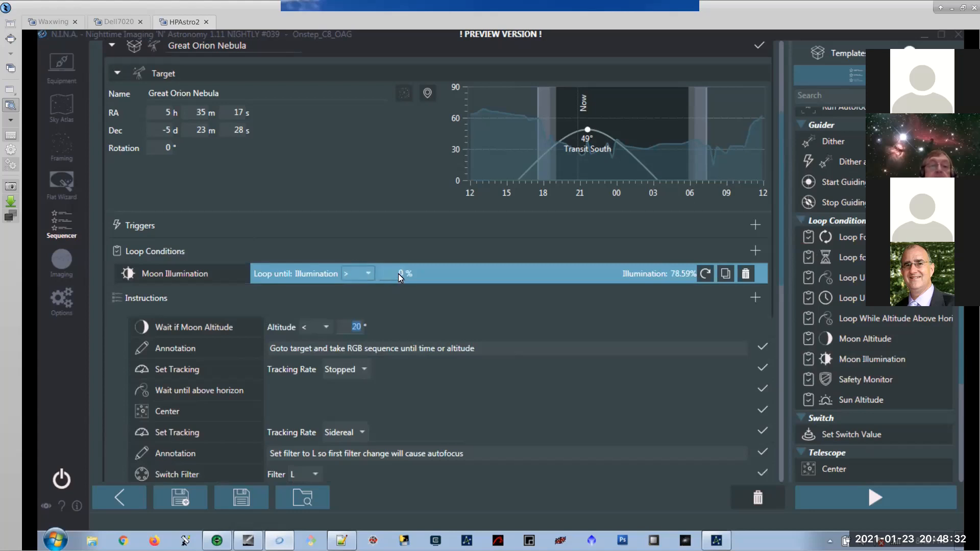
pyautogui.write('55')
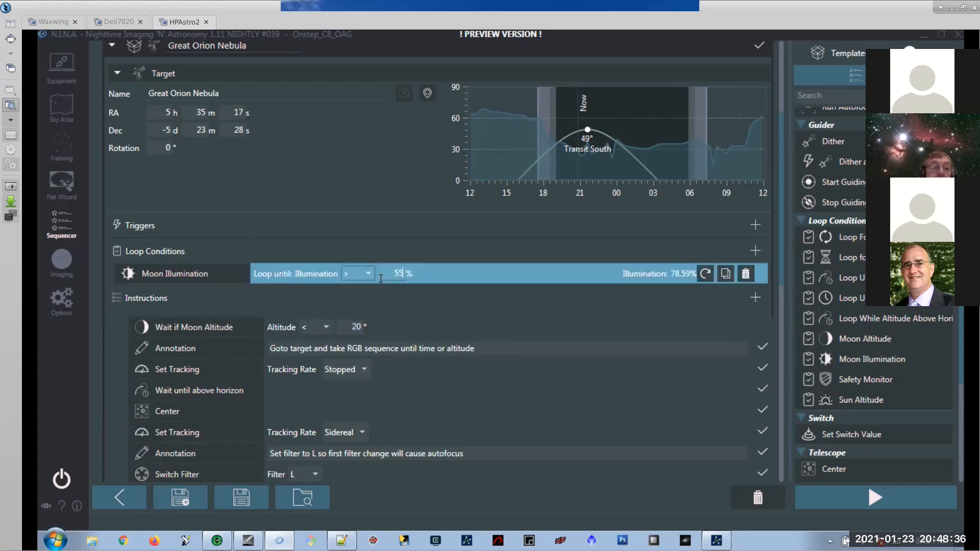
# Replace the target's Moon Illumination loop condition with a Moon Altitude condition, looping until altitude > 10°.
pyautogui.moveTo(867, 339)
pyautogui.mouseDown()
pyautogui.moveTo(367, 296)
pyautogui.moveTo(263, 275)
pyautogui.moveTo(717, 277)
pyautogui.moveTo(354, 273)
pyautogui.moveTo(815, 261)
pyautogui.mouseUp()
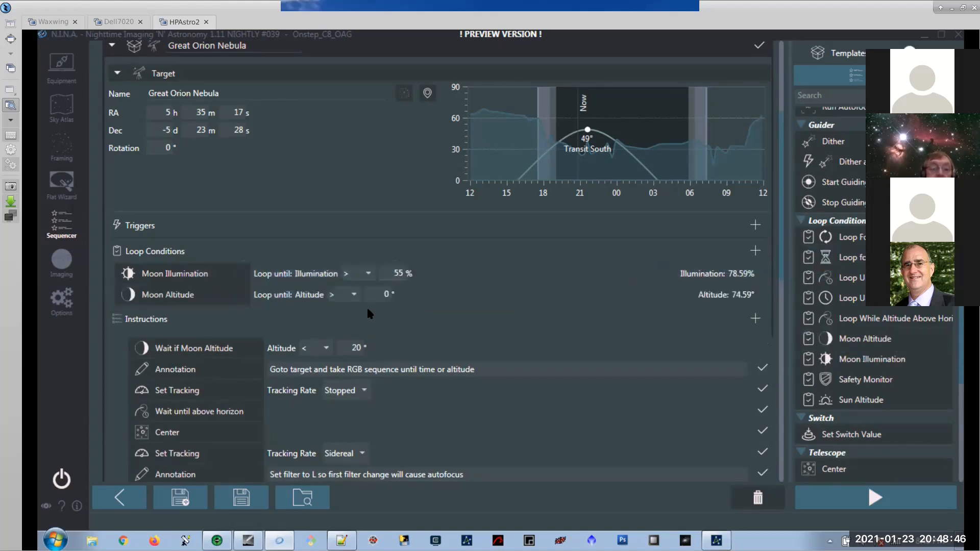
pyautogui.click(748, 272)
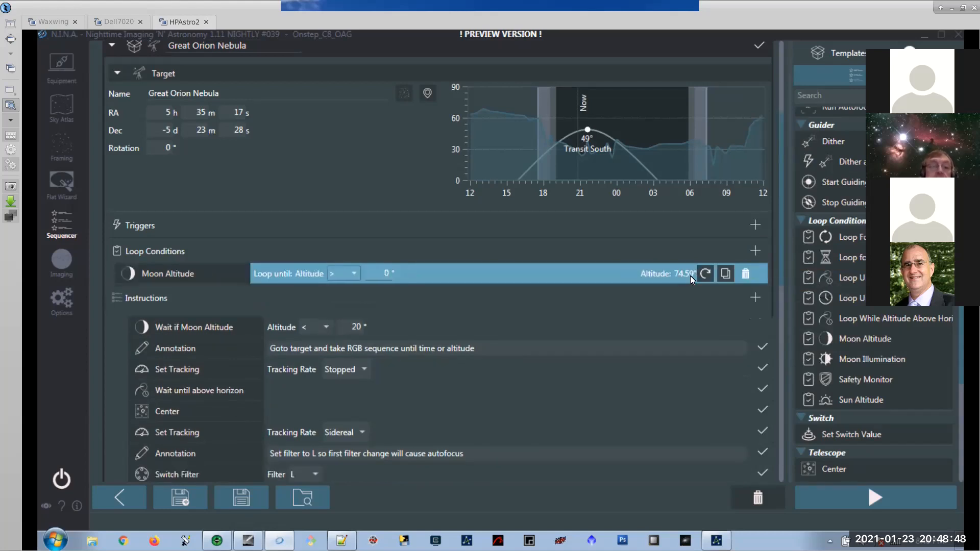
pyautogui.click(355, 274)
pyautogui.click(344, 273)
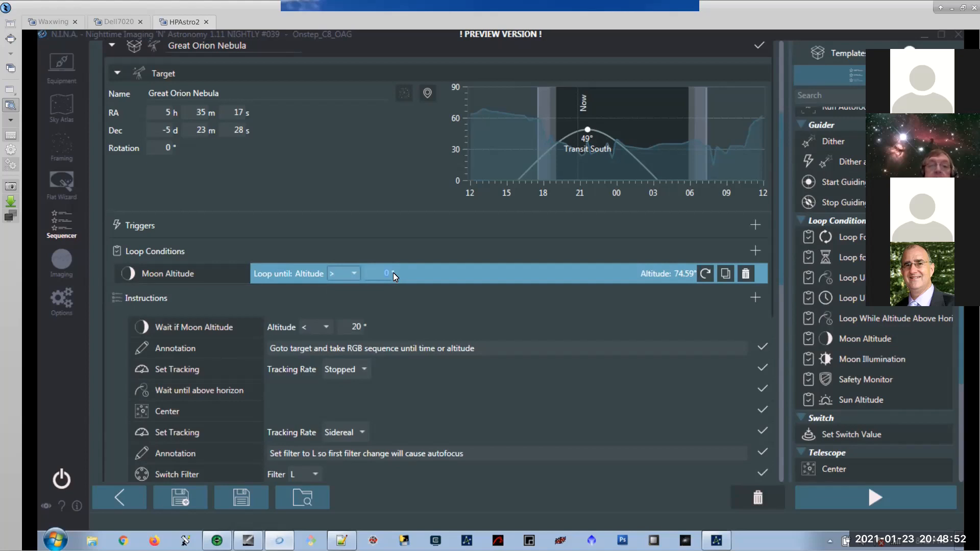
pyautogui.write('10')
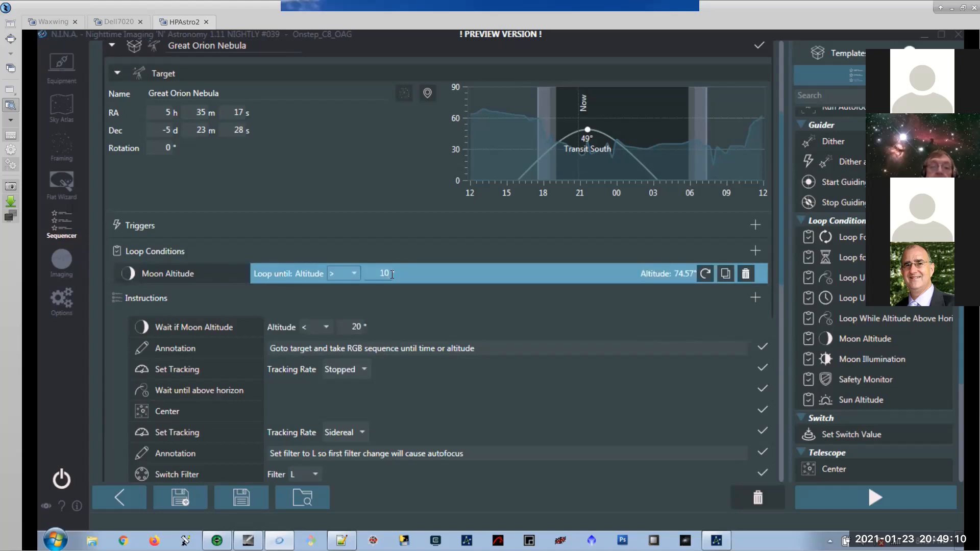
# Review the whole sequence with its moon conditions, and browse the available instructions from Camera through Utility.
pyautogui.scroll(-3, 429, 330)
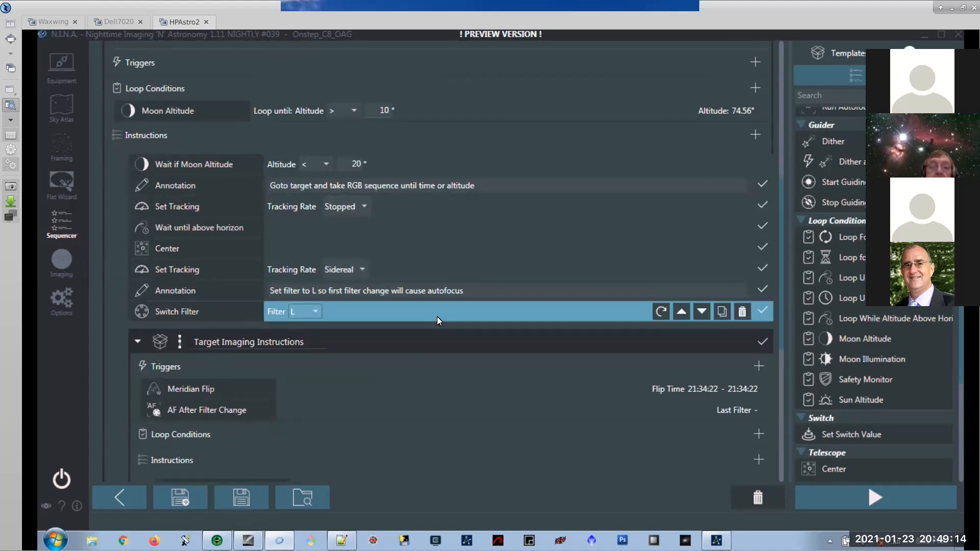
pyautogui.scroll(-6, 437, 316)
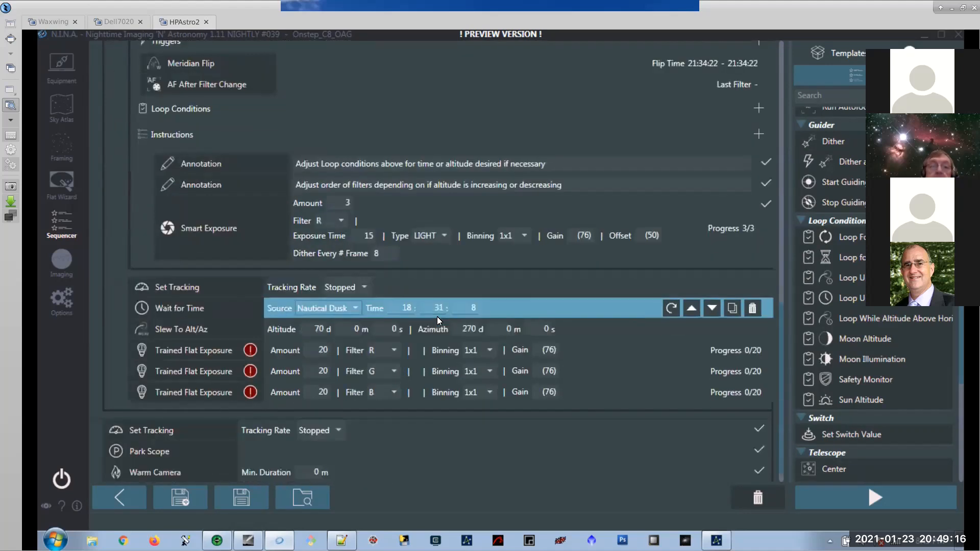
pyautogui.scroll(-1, 437, 316)
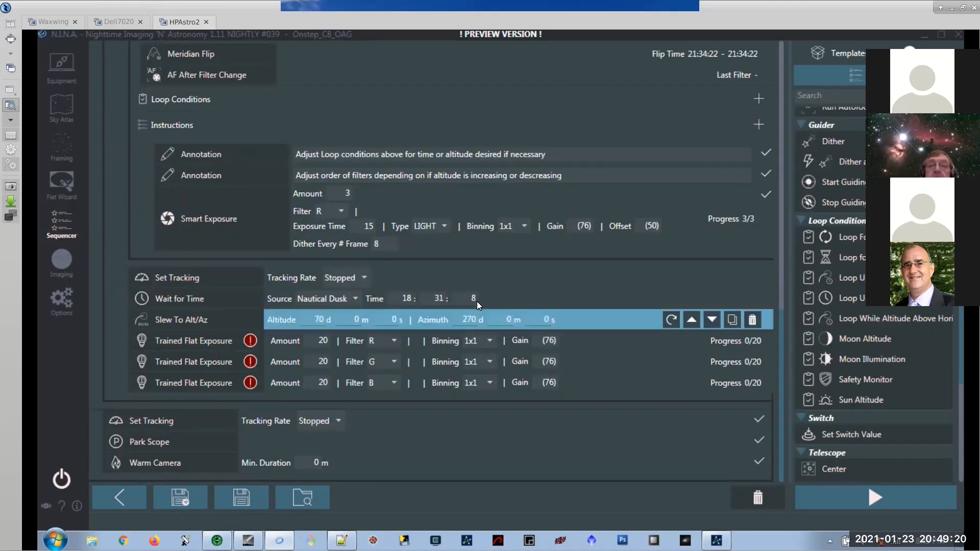
pyautogui.scroll(15, 707, 304)
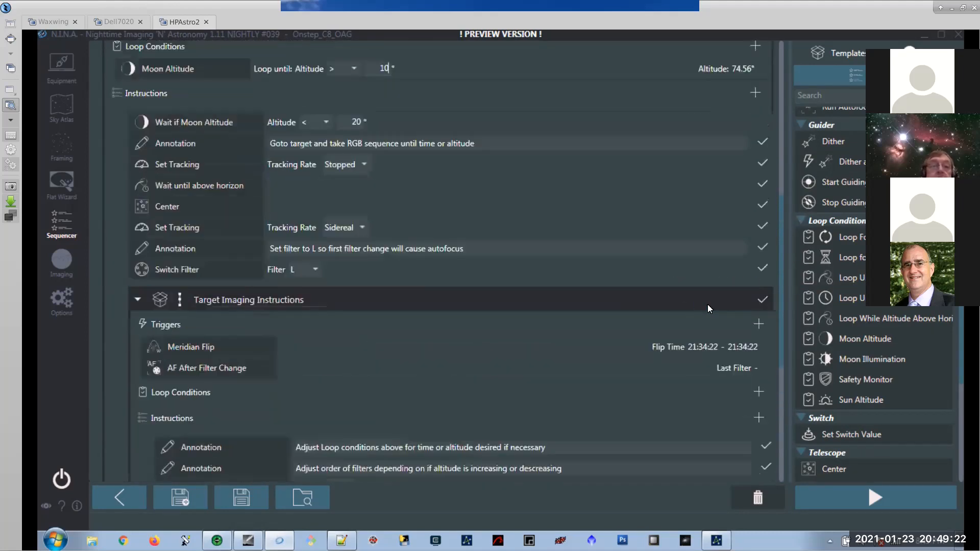
pyautogui.scroll(3, 707, 304)
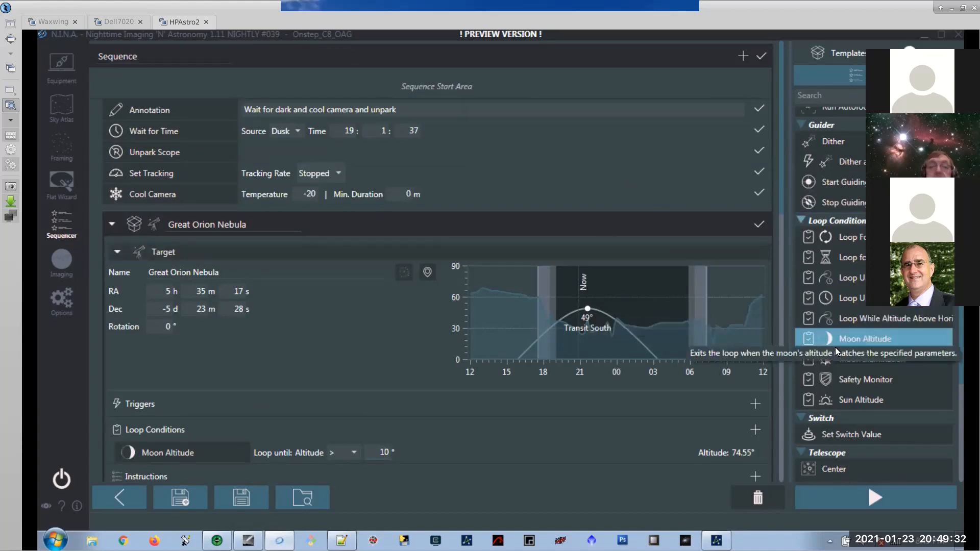
pyautogui.scroll(-5, 835, 348)
pyautogui.scroll(-6, 834, 347)
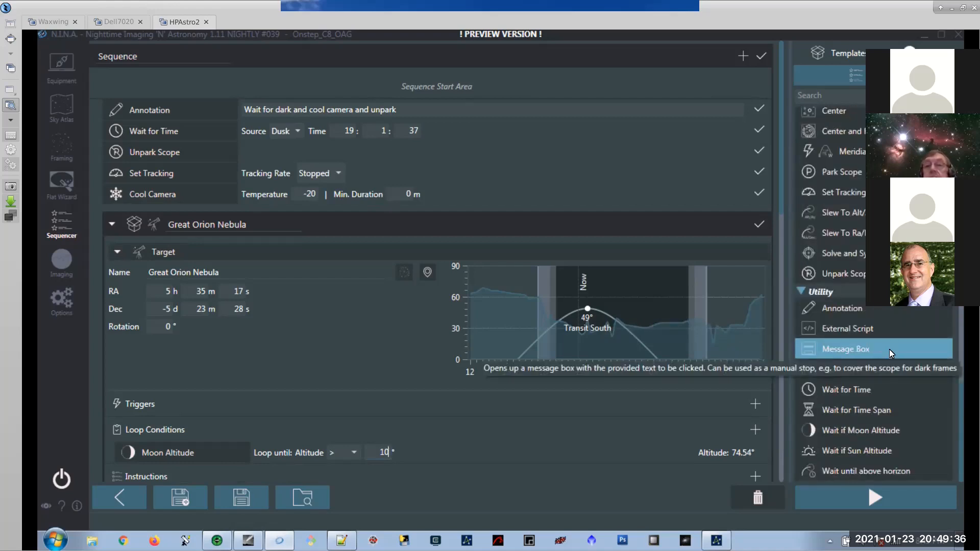
pyautogui.moveTo(960, 439); pyautogui.dragTo(961, 156)
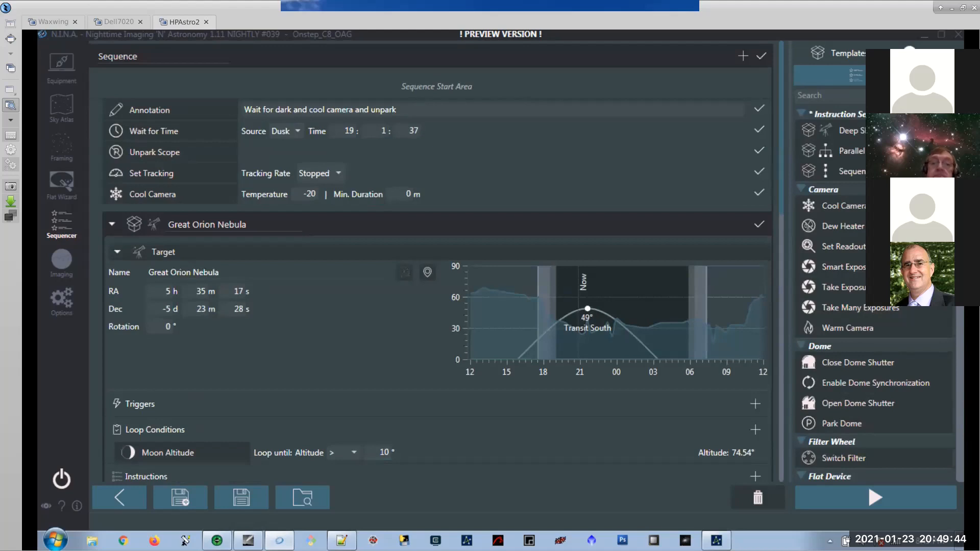
pyautogui.scroll(-5, 914, 306)
pyautogui.scroll(-7, 914, 306)
pyautogui.scroll(-4, 914, 305)
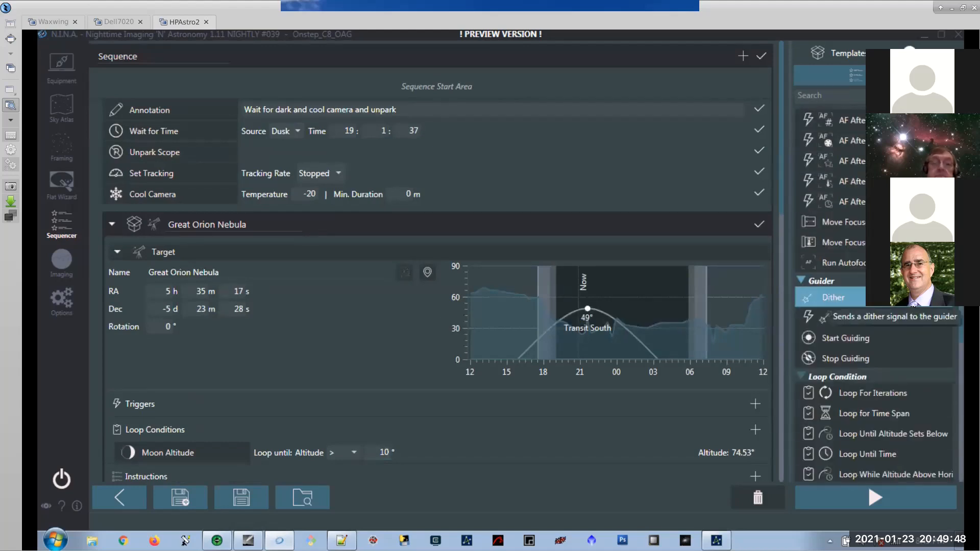
pyautogui.scroll(-4, 916, 321)
pyautogui.scroll(-5, 916, 321)
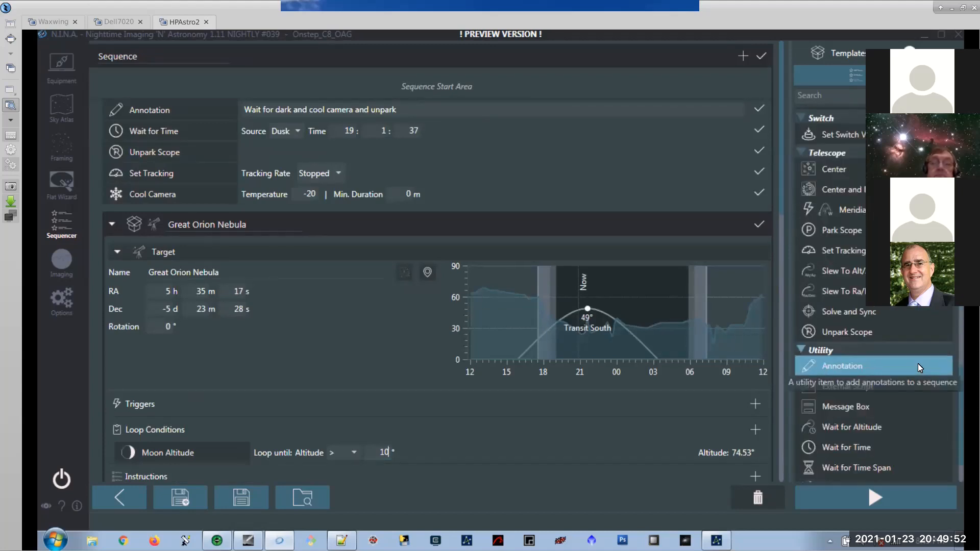
# Delete the Great Orion Nebula target from the sequence and open the Sky Atlas.
pyautogui.scroll(-5, 407, 357)
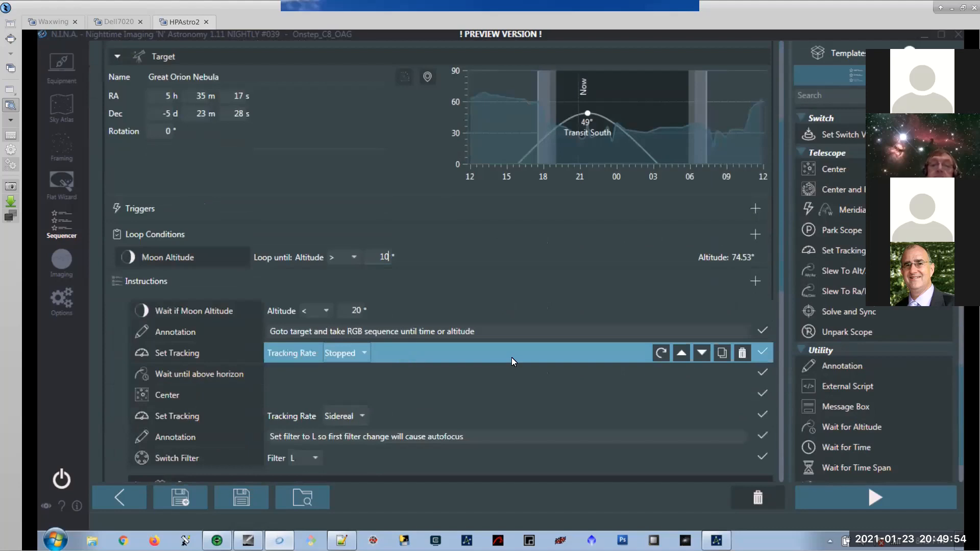
pyautogui.scroll(-8, 511, 359)
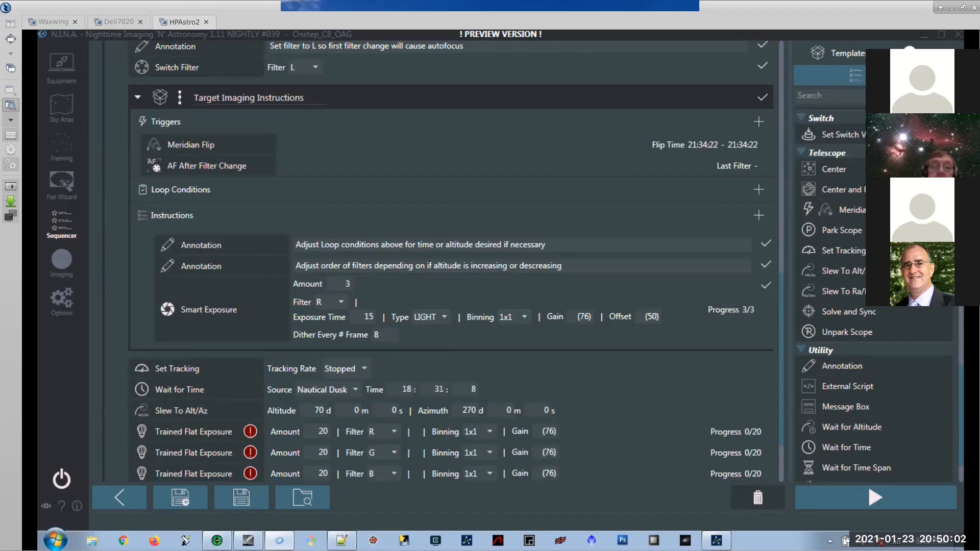
pyautogui.scroll(10, 715, 255)
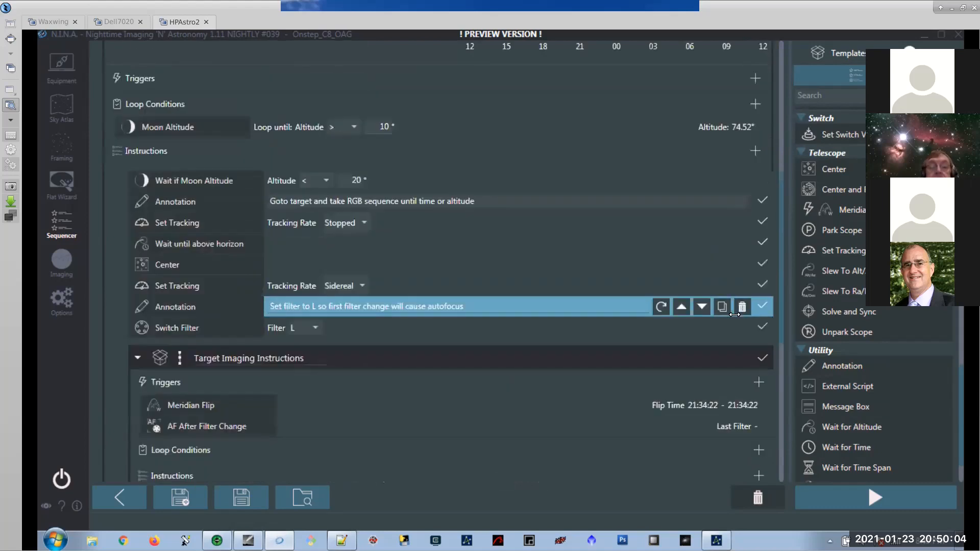
pyautogui.scroll(2, 733, 316)
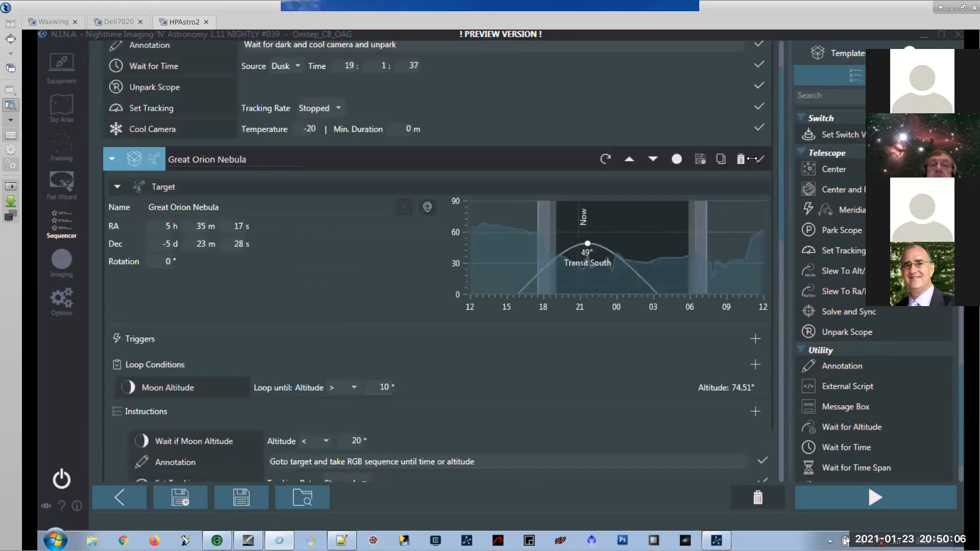
pyautogui.click(740, 159)
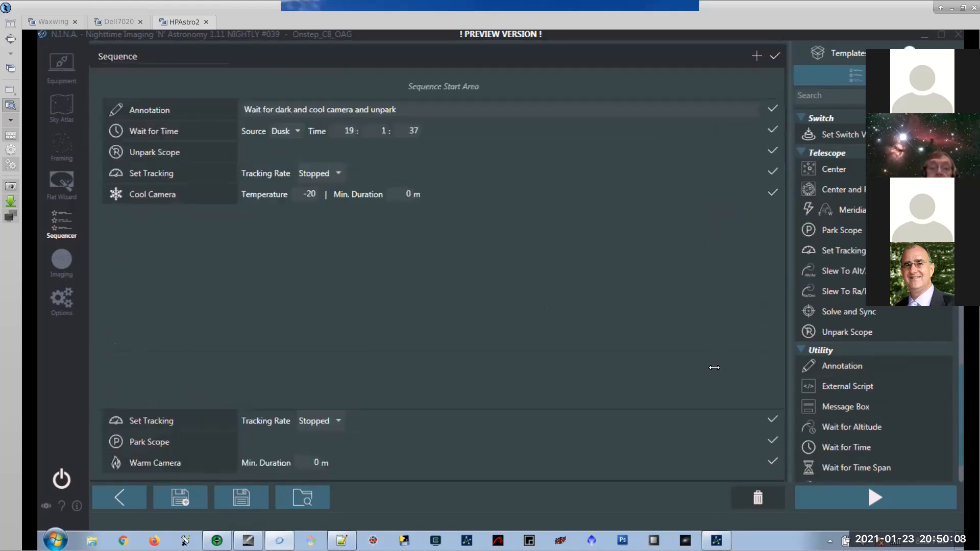
pyautogui.click(62, 112)
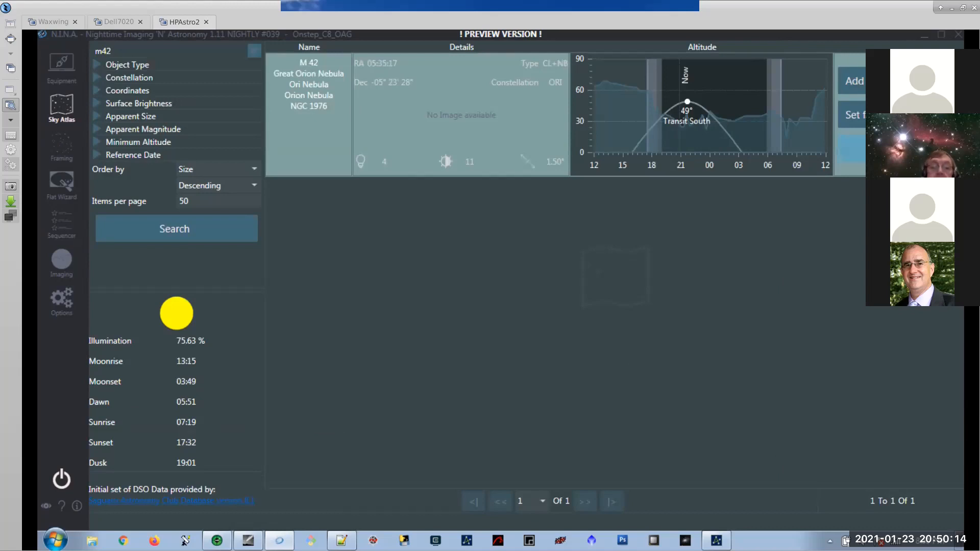
# Add M 42 from the Sky Atlas to the sequencer using the Basic Sequence Target template.
pyautogui.click(896, 81)
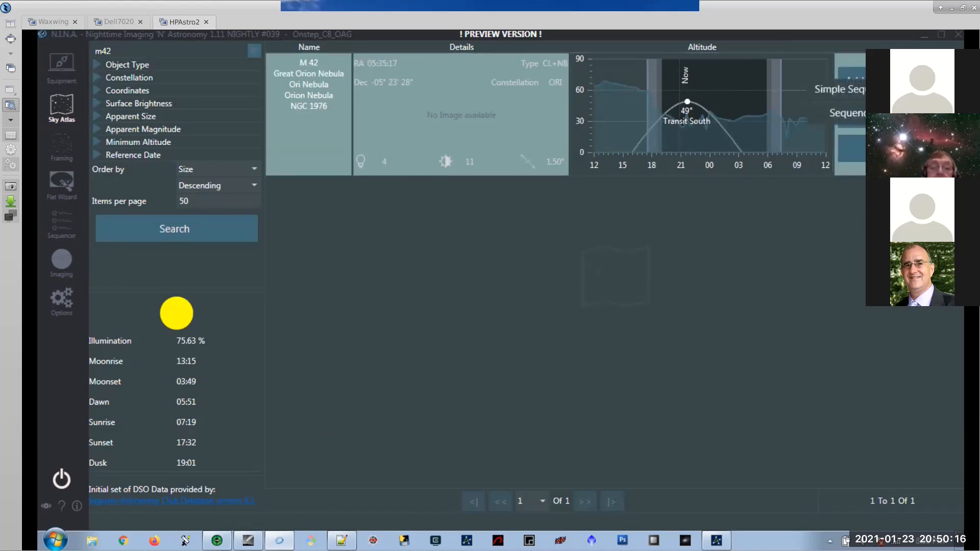
pyautogui.moveTo(842, 113)
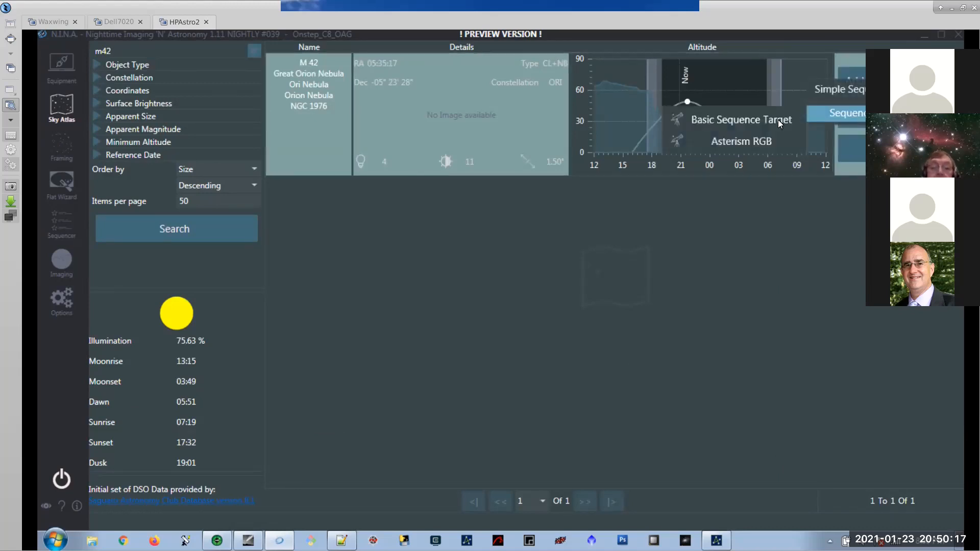
pyautogui.click(722, 120)
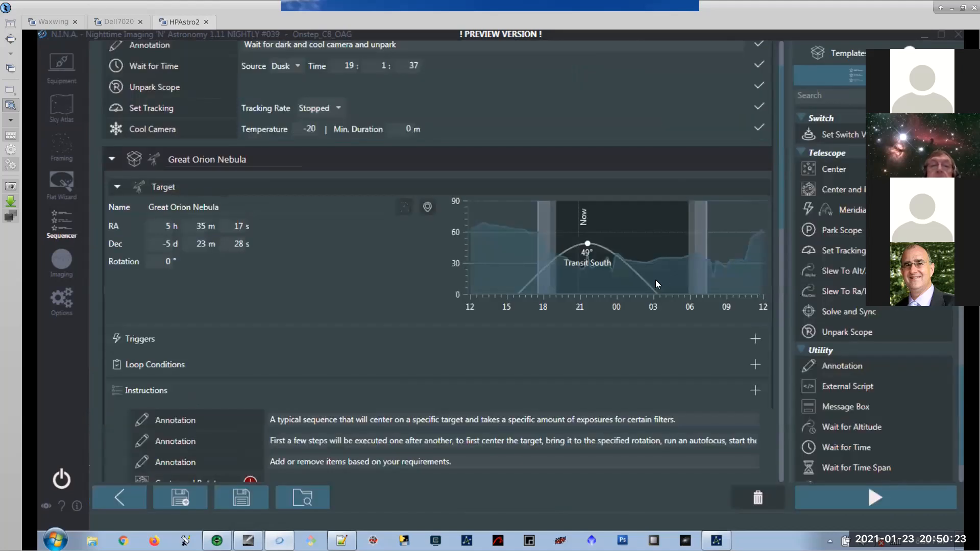
# Set the Smart Exposure filter to G, and try filter L in the 20x300s set's Switch Filter before restoring it to (Current).
pyautogui.scroll(-5, 404, 337)
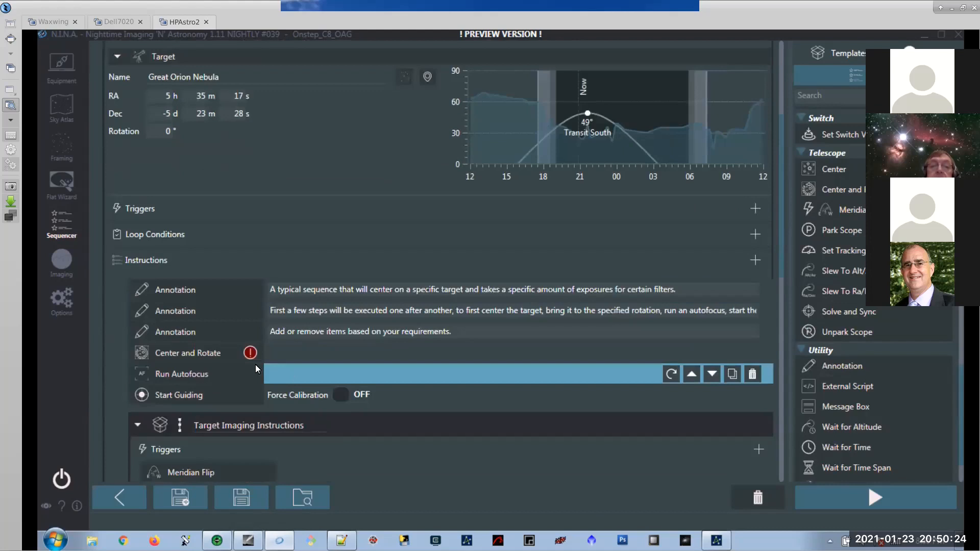
pyautogui.scroll(-3, 204, 359)
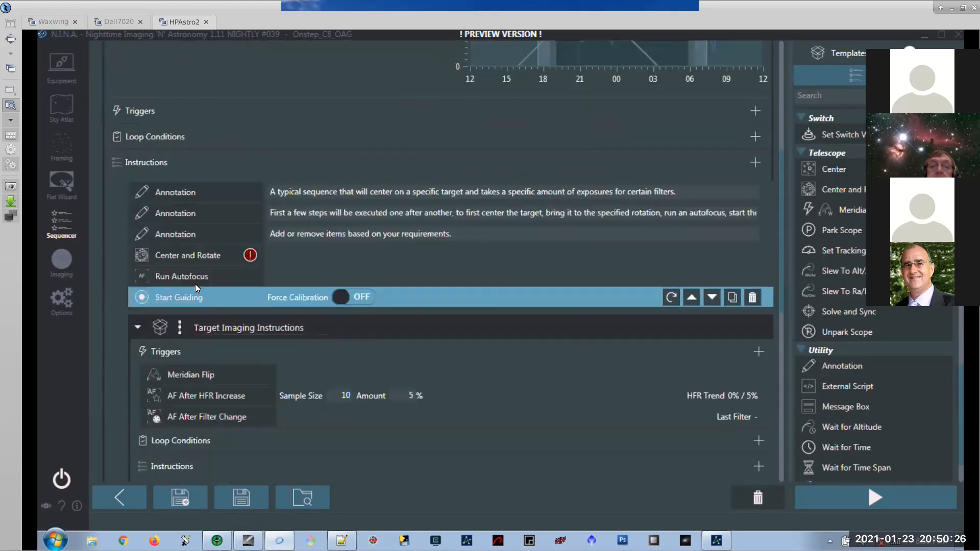
pyautogui.scroll(-5, 236, 330)
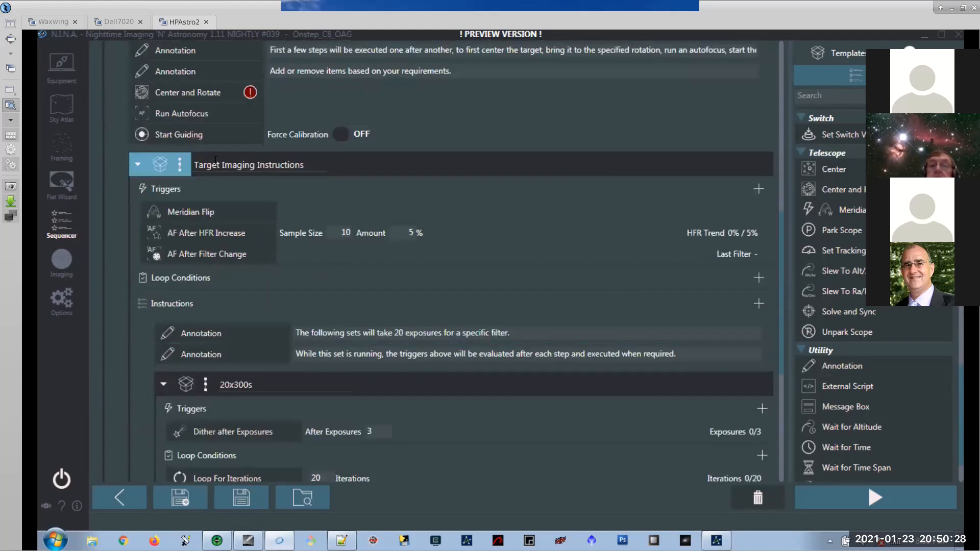
pyautogui.scroll(-5, 339, 323)
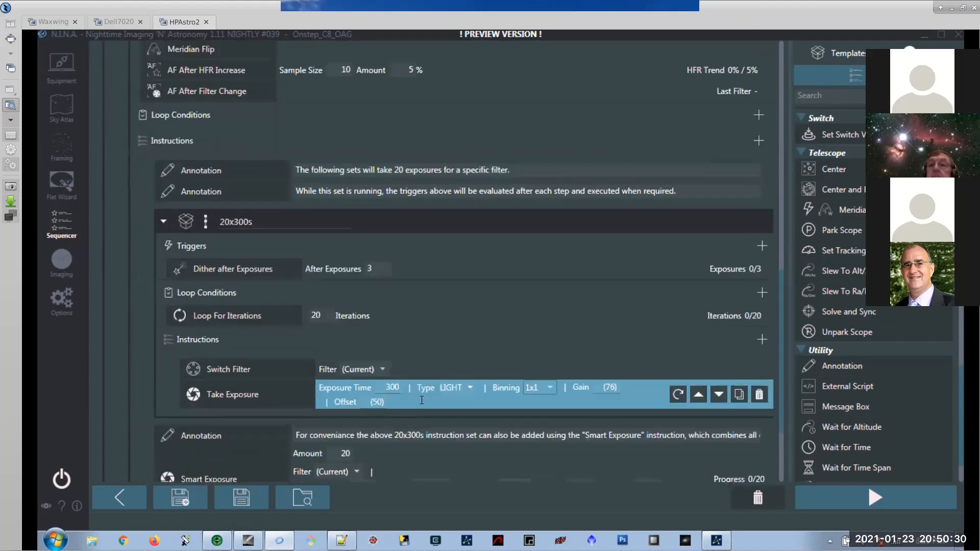
pyautogui.scroll(-2, 352, 362)
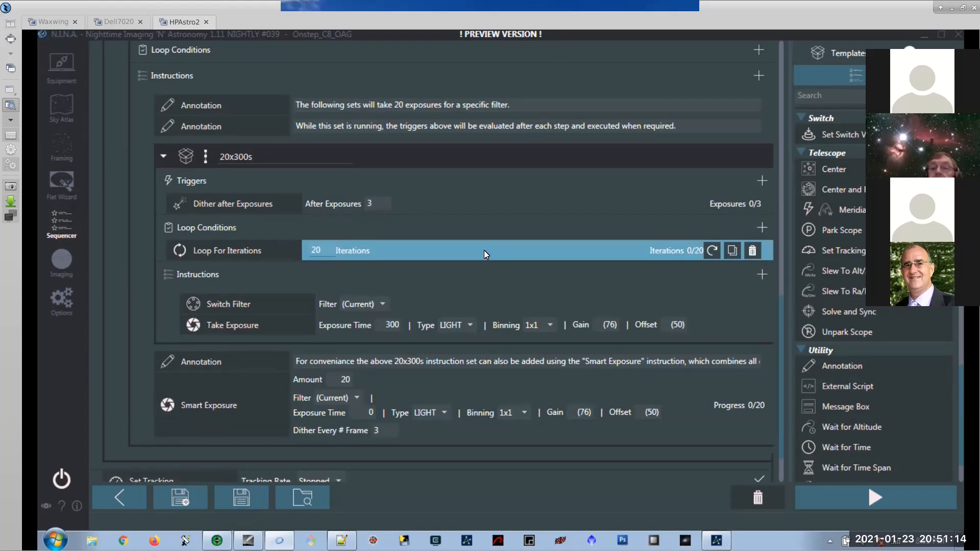
pyautogui.click(380, 303)
pyautogui.click(371, 332)
pyautogui.click(359, 398)
pyautogui.click(349, 442)
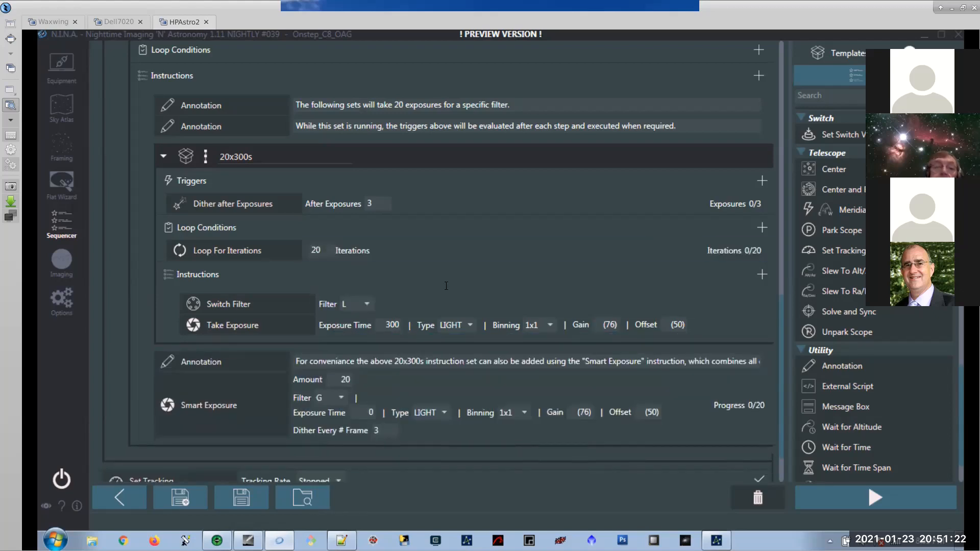
pyautogui.click(357, 305)
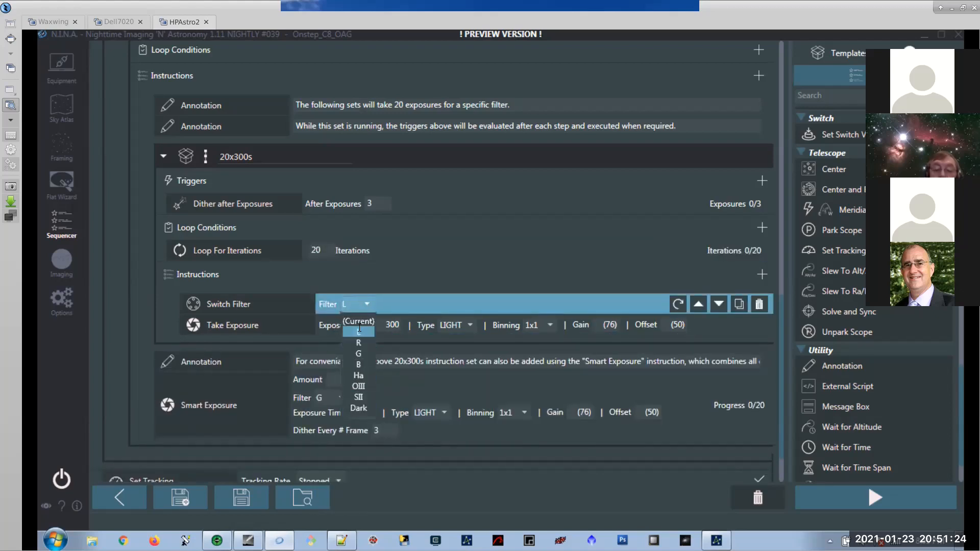
pyautogui.click(351, 320)
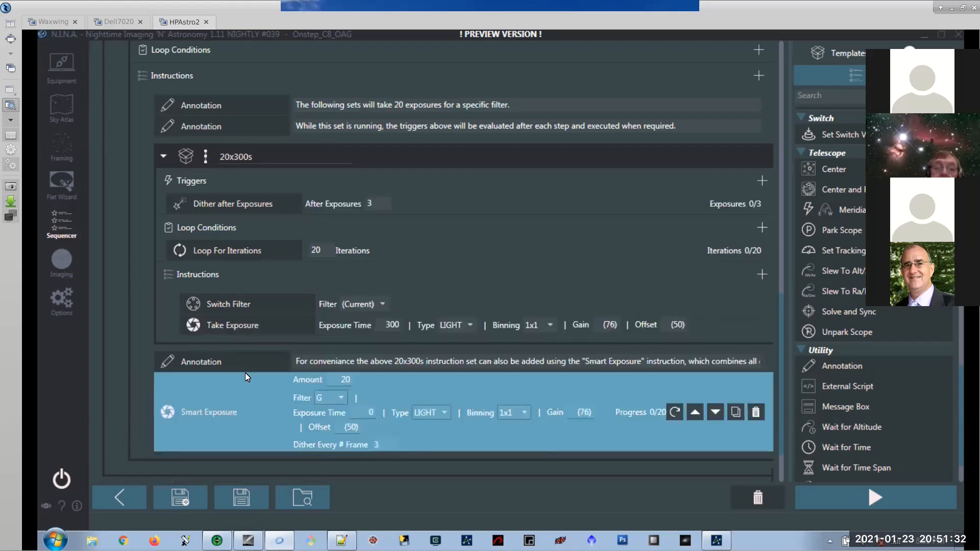
# Delete the Center and Rotate instruction from the Great Orion Nebula target.
pyautogui.scroll(3, 561, 296)
pyautogui.scroll(4, 520, 311)
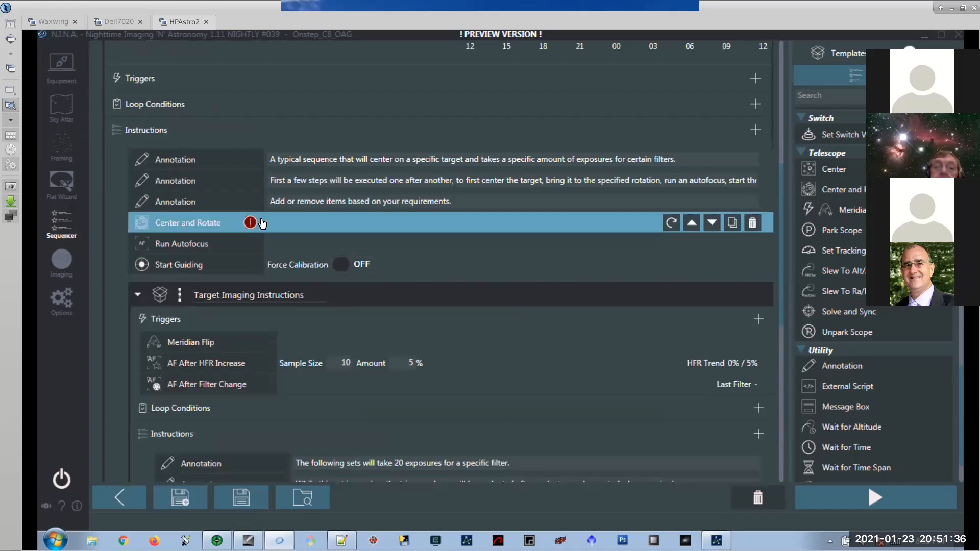
pyautogui.click(752, 222)
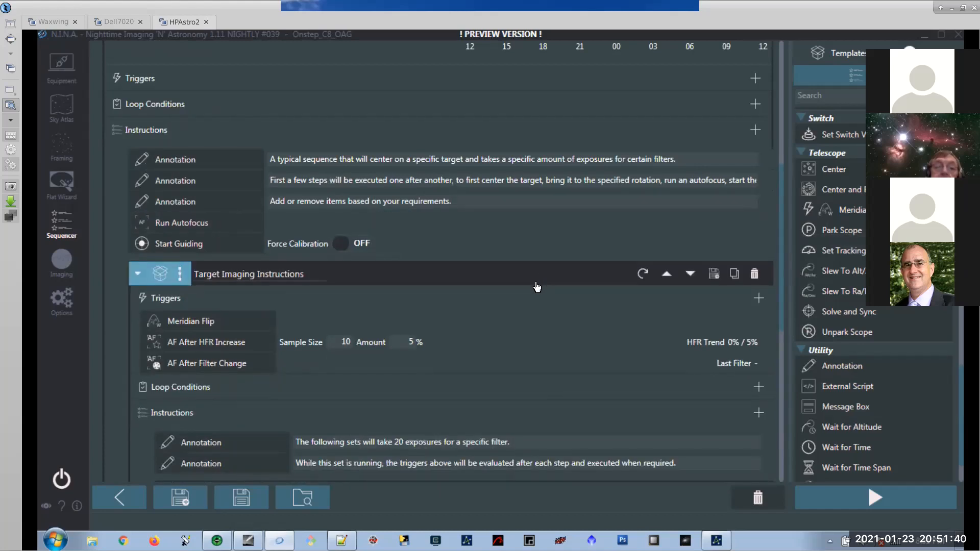
pyautogui.scroll(1, 486, 309)
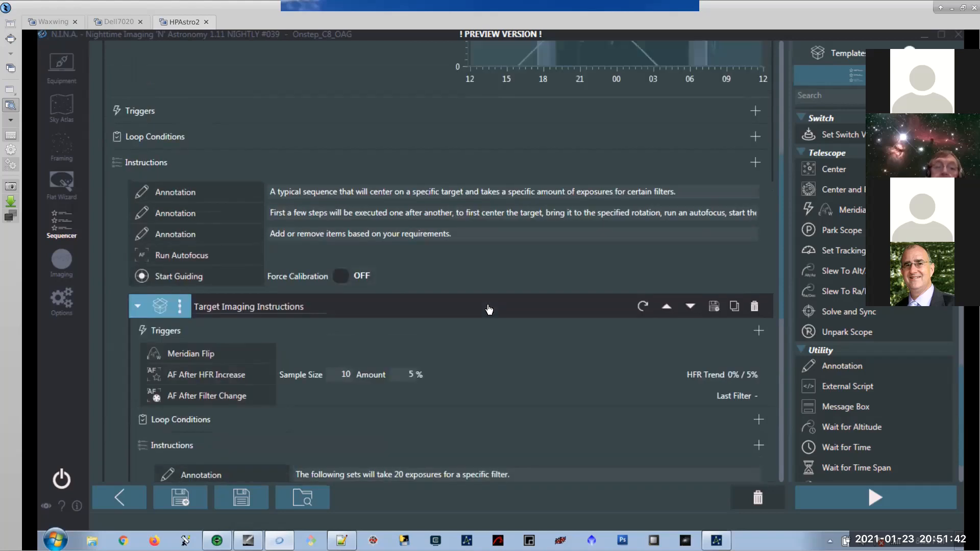
# Try 300 as the Dither after Exposures value in the 20x300s set, and restore it to 3.
pyautogui.scroll(-5, 489, 308)
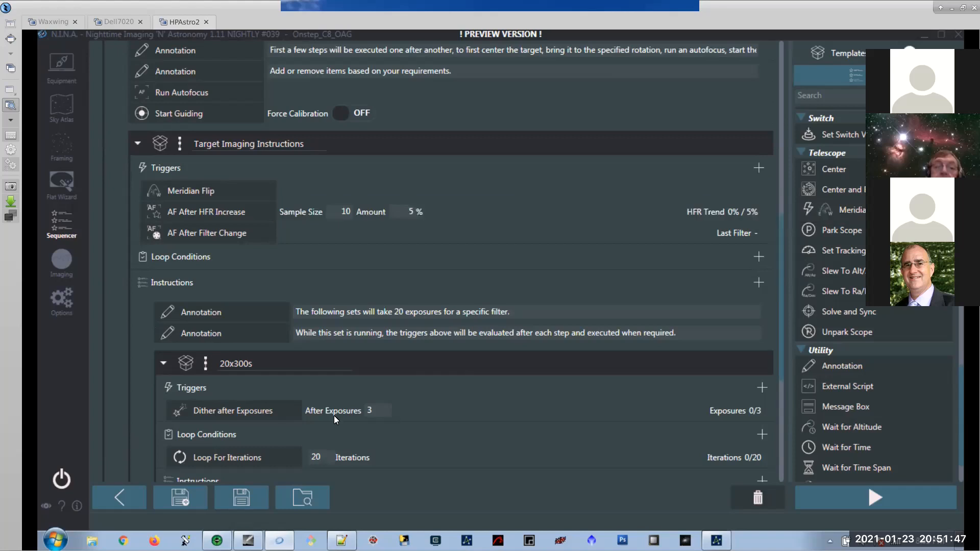
pyautogui.scroll(-2, 331, 411)
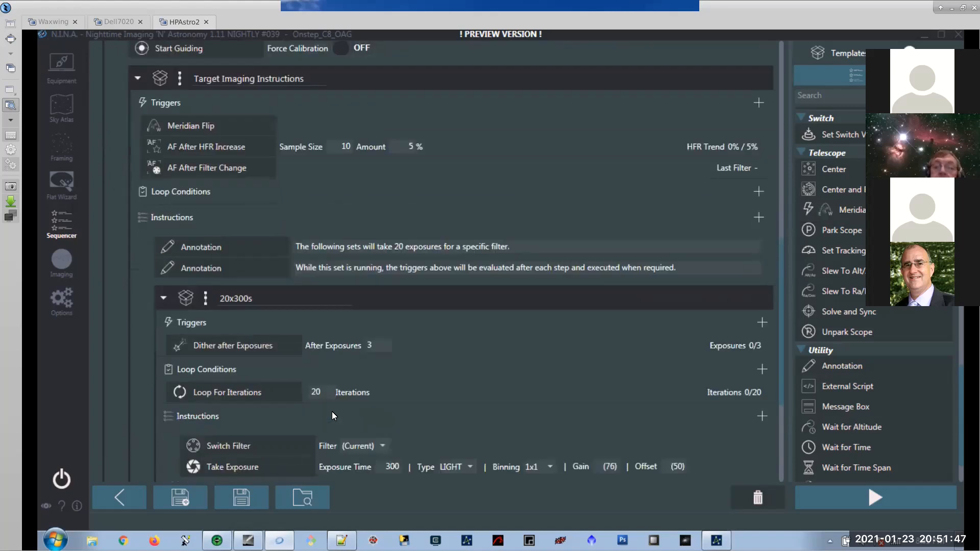
pyautogui.click(377, 345)
pyautogui.write('00')
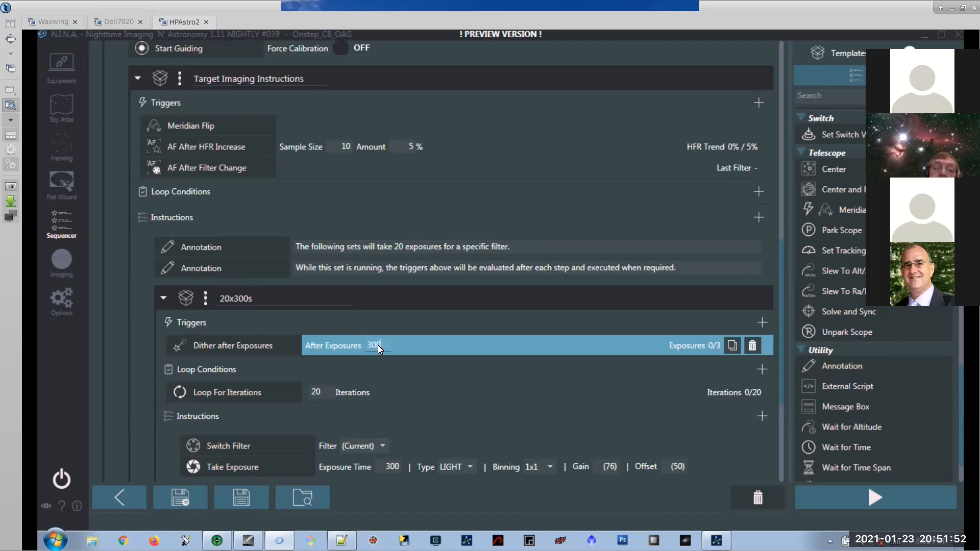
pyautogui.doubleClick(371, 345)
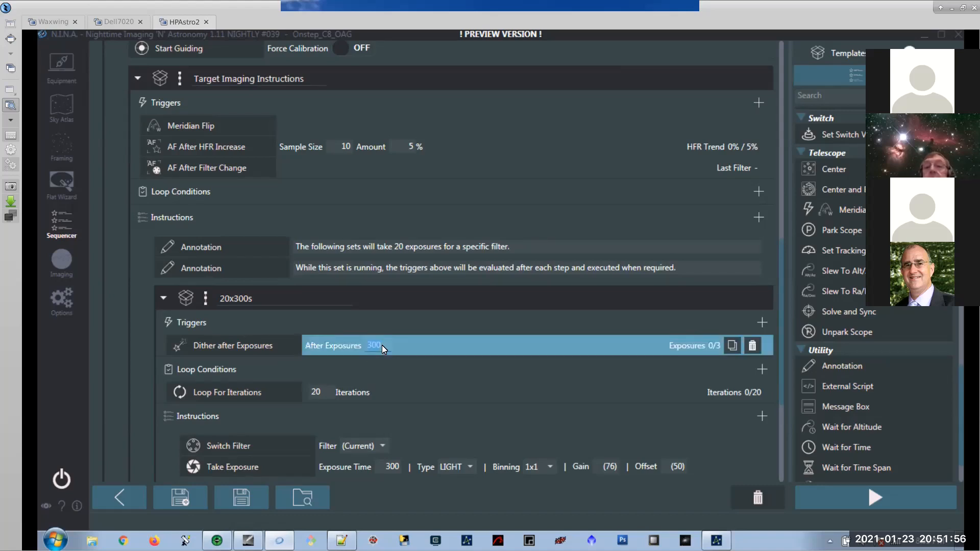
pyautogui.write('3')
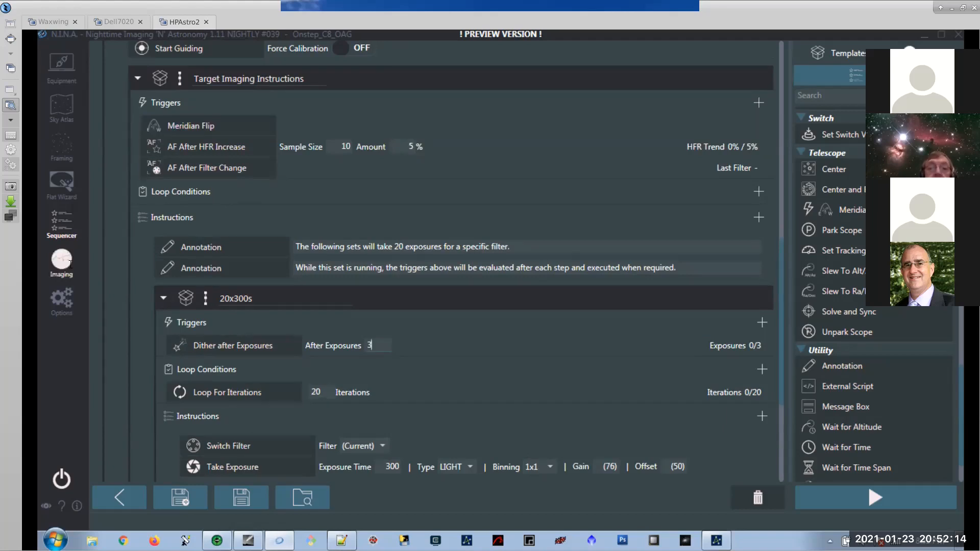
# Check the guider graph and HFR history in the imaging view, and return to the sequencer's Meridian Flip trigger.
pyautogui.click(64, 265)
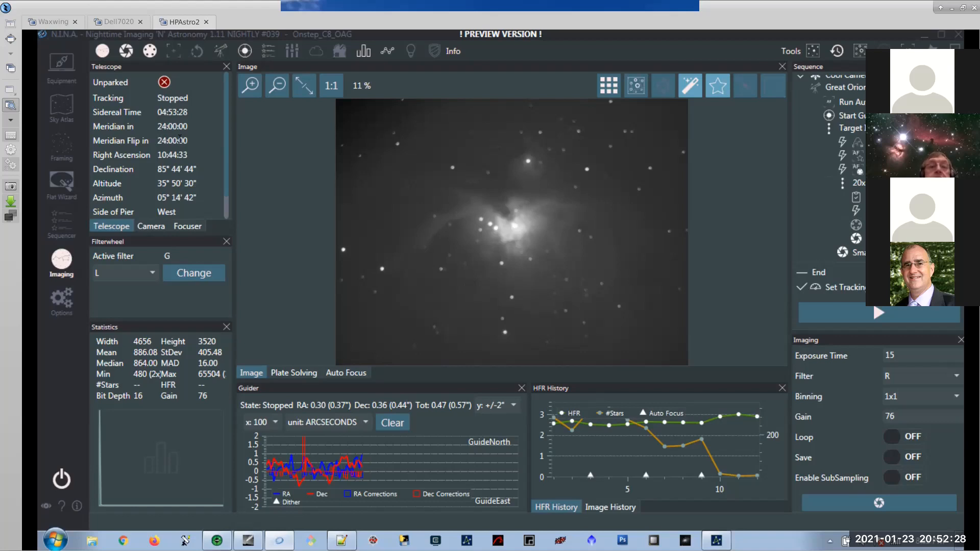
pyautogui.click(61, 224)
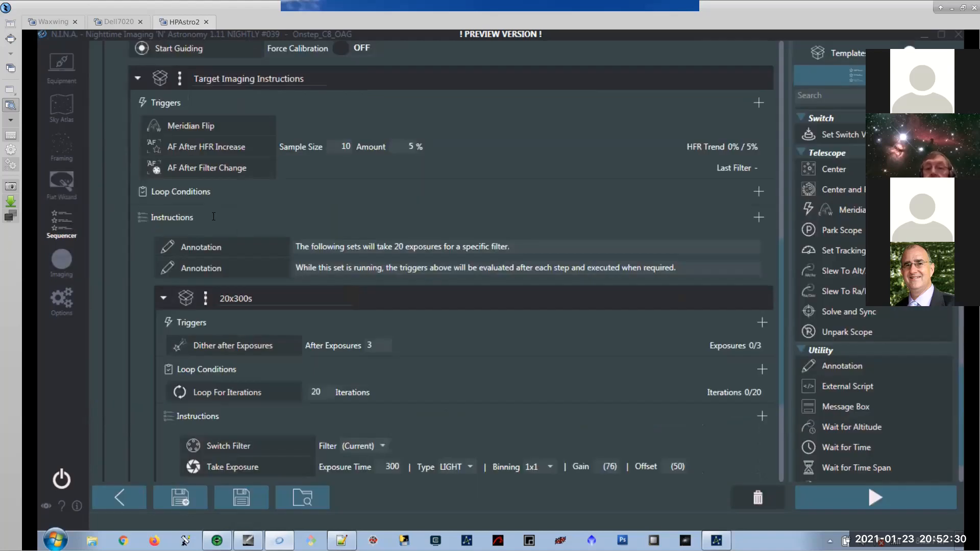
pyautogui.click(205, 125)
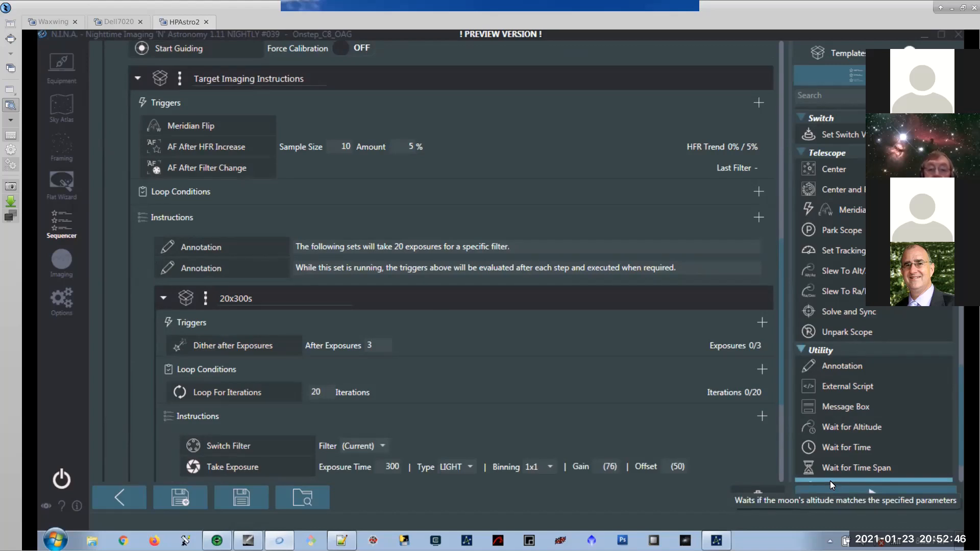
# Review the Great Orion Nebula sequence from its start area to its end instructions, and browse the available instructions from Utility back to Flat Device.
pyautogui.scroll(-5, 433, 346)
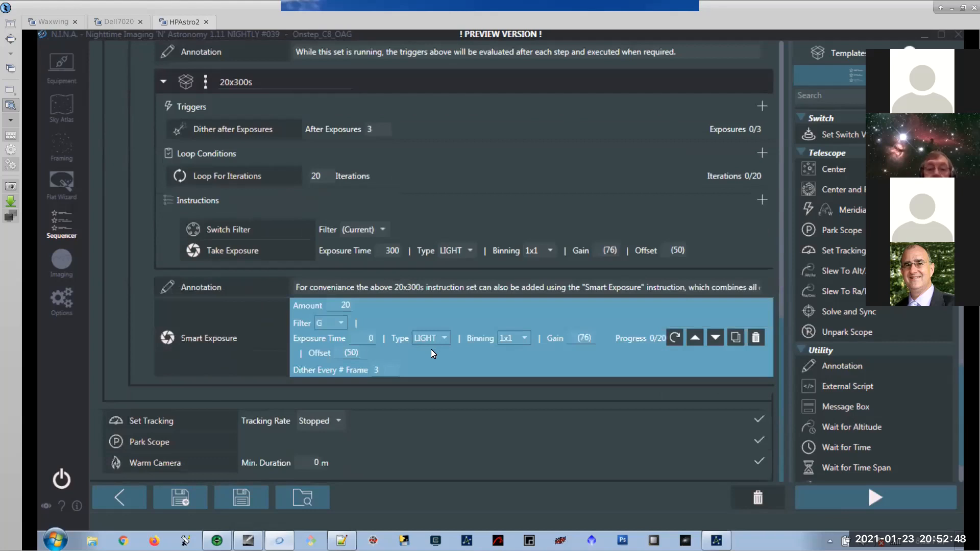
pyautogui.scroll(5, 373, 385)
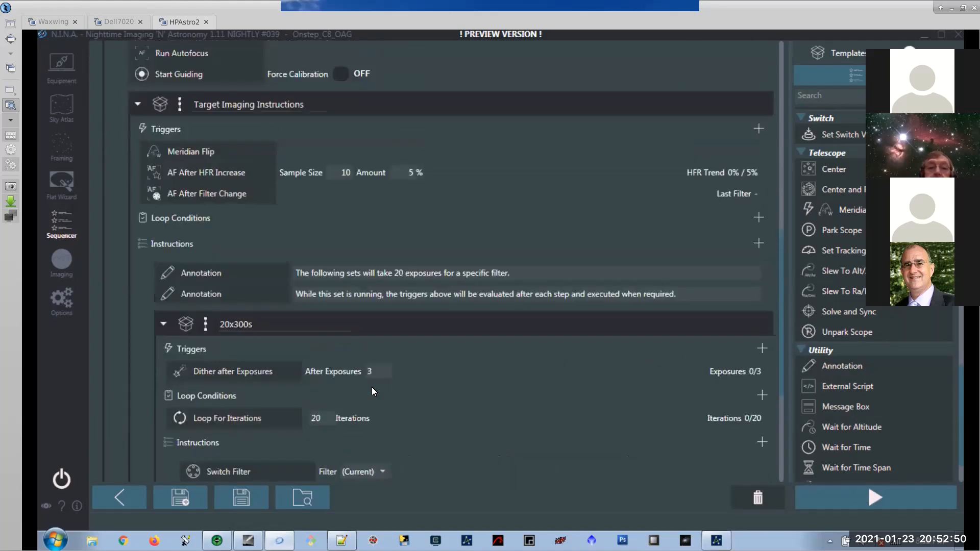
pyautogui.scroll(10, 372, 387)
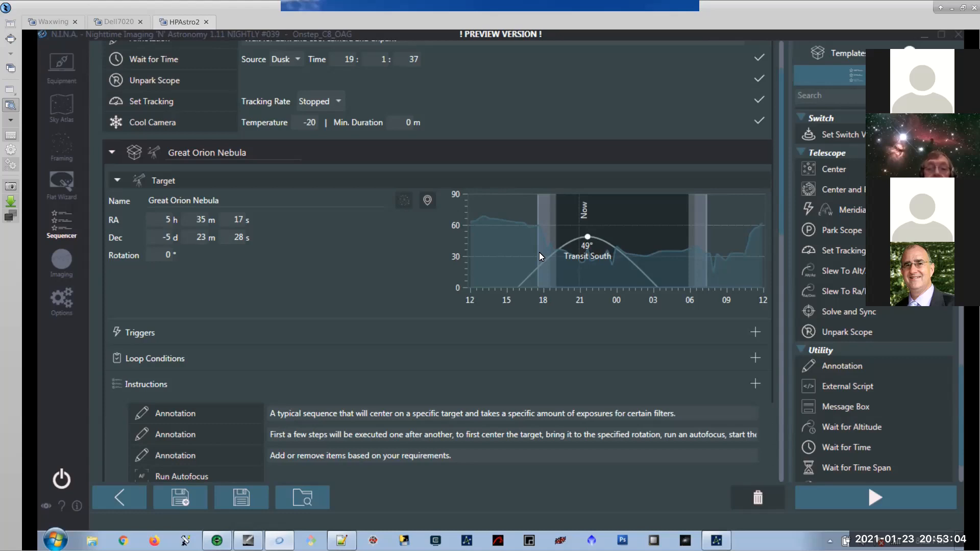
pyautogui.scroll(1, 394, 330)
pyautogui.scroll(-3, 394, 331)
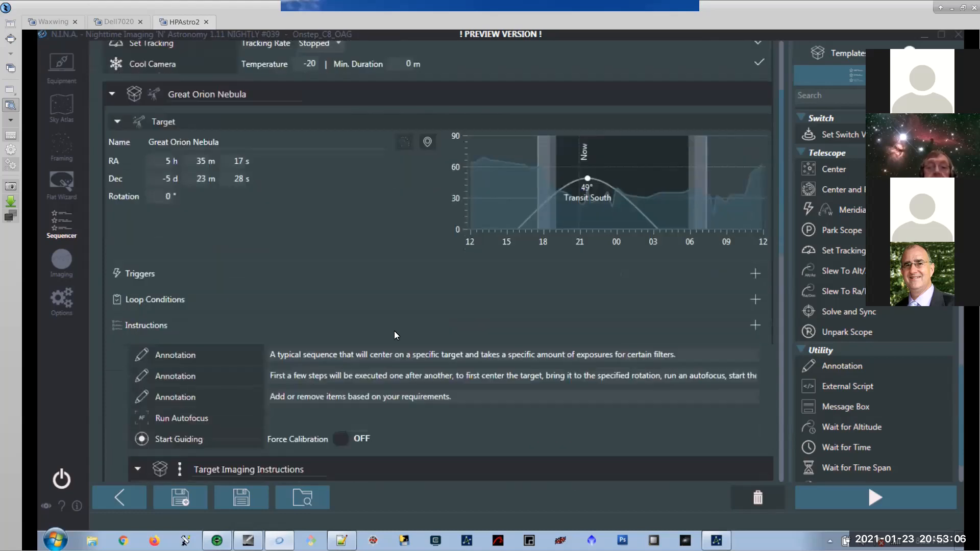
pyautogui.scroll(-2, 456, 333)
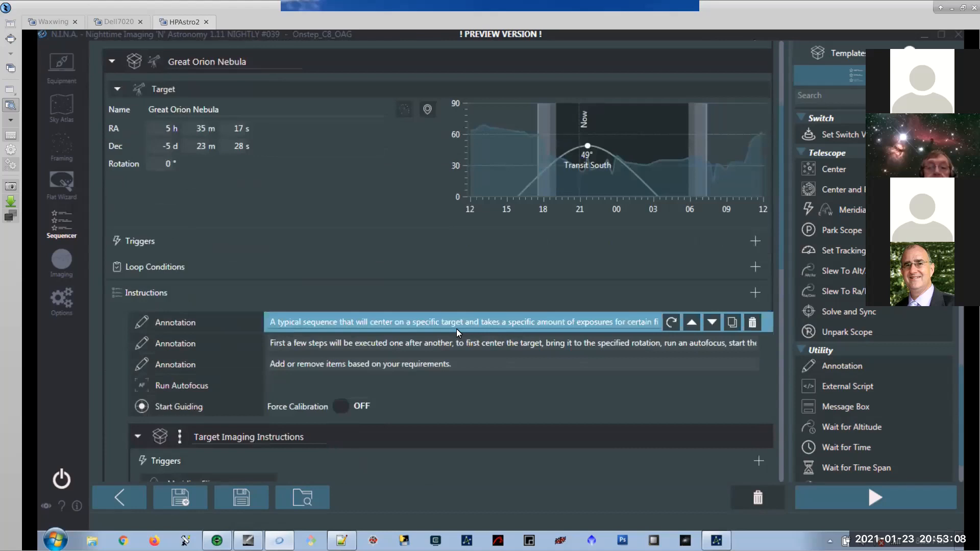
pyautogui.scroll(-2, 857, 390)
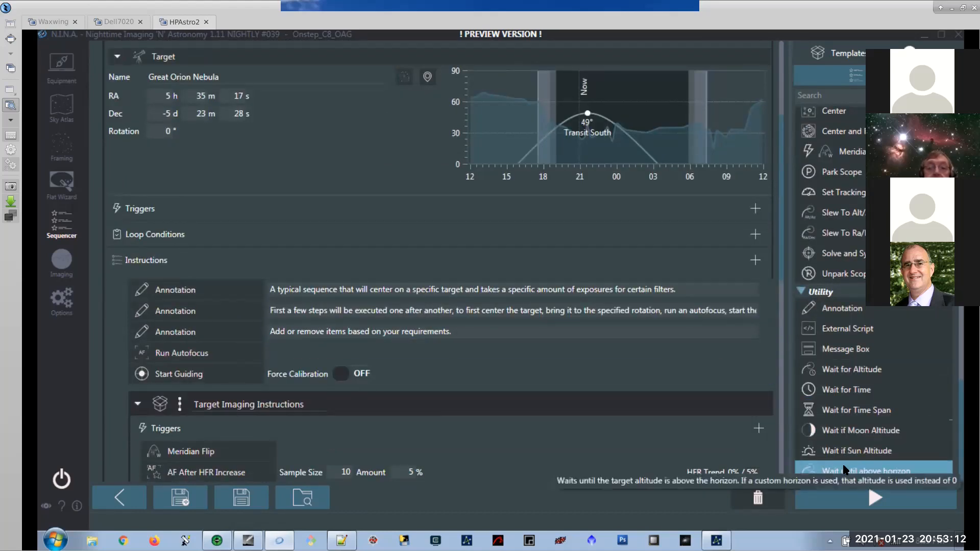
pyautogui.scroll(1, 868, 370)
pyautogui.scroll(10, 867, 369)
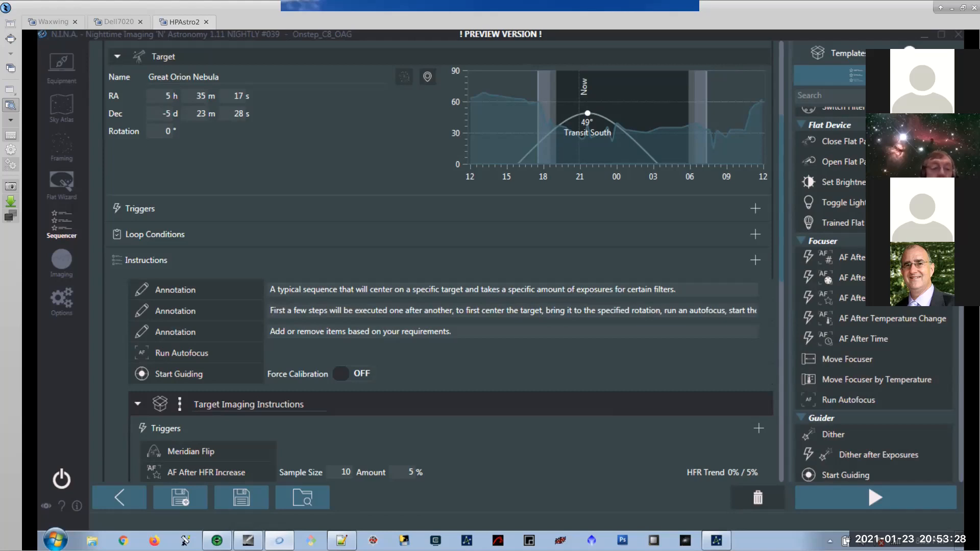
pyautogui.scroll(4, 602, 413)
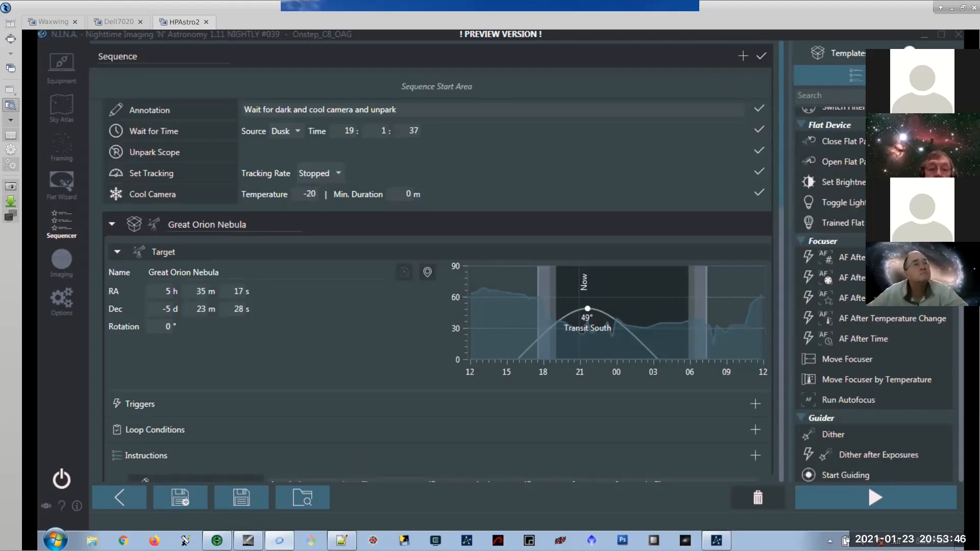
pyautogui.scroll(-3, 442, 386)
pyautogui.scroll(-13, 413, 373)
pyautogui.scroll(16, 412, 376)
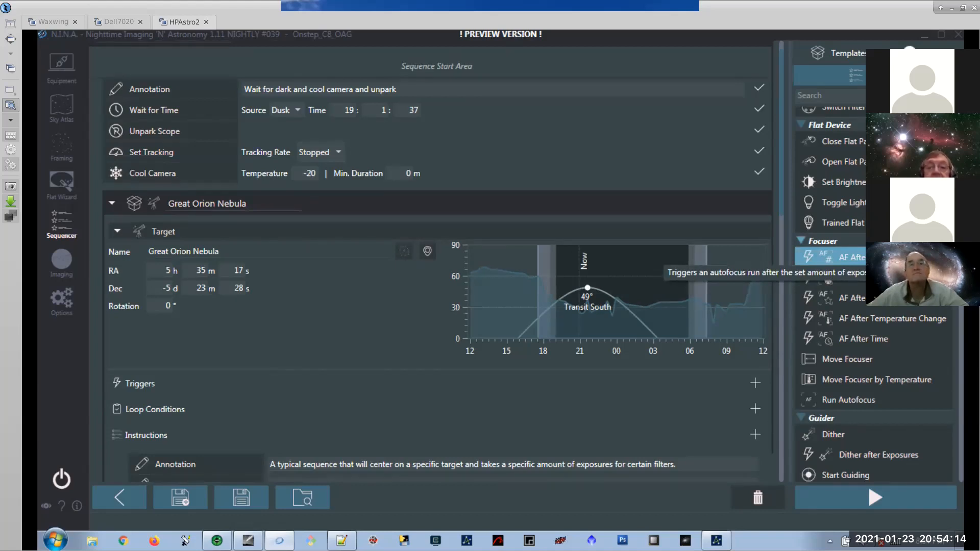
pyautogui.scroll(1, 681, 299)
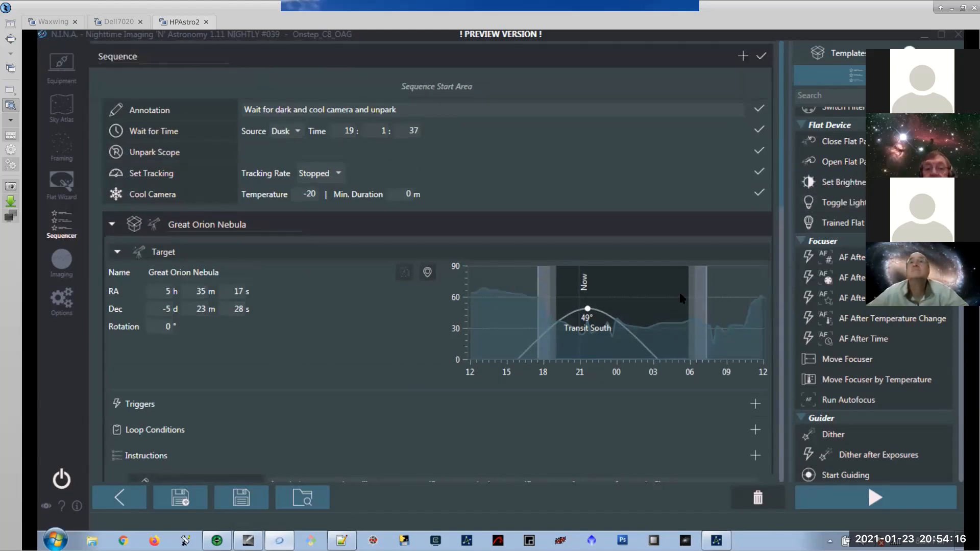